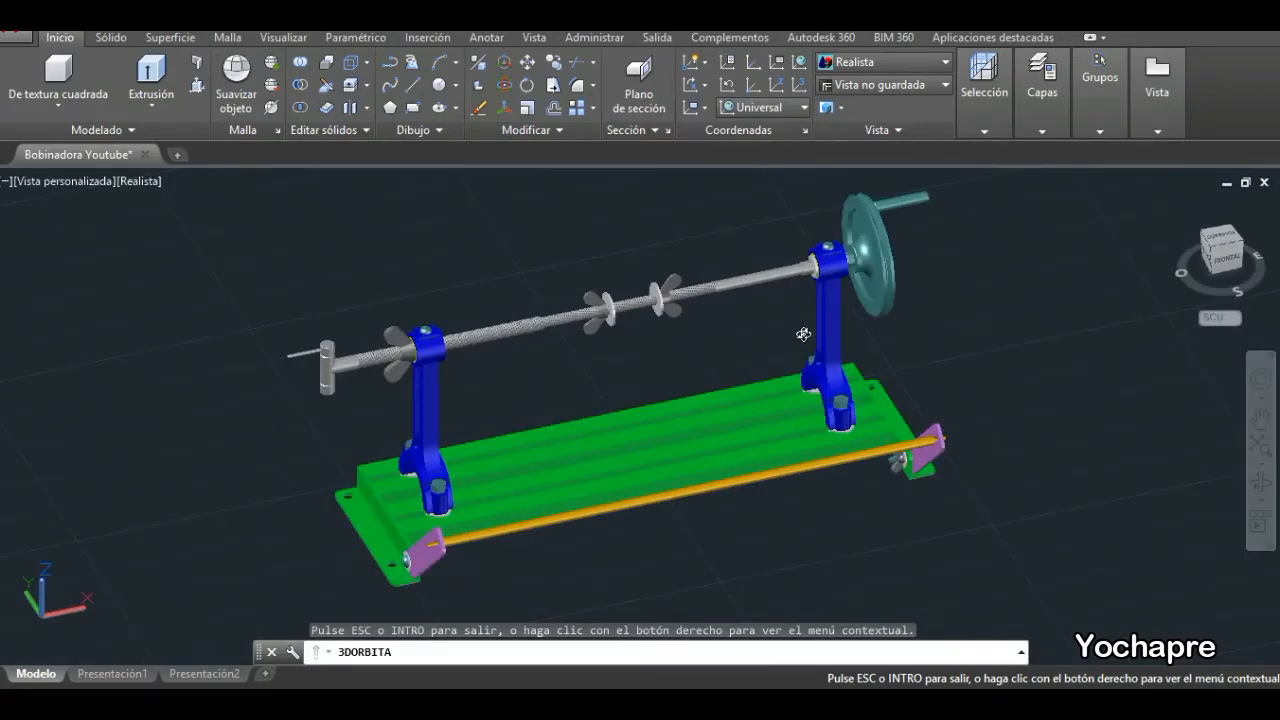
# Examine the crank handwheel and the bearing head of the adjacent blue support from several angles.
pyautogui.moveTo(801, 335); pyautogui.dragTo(608, 324)
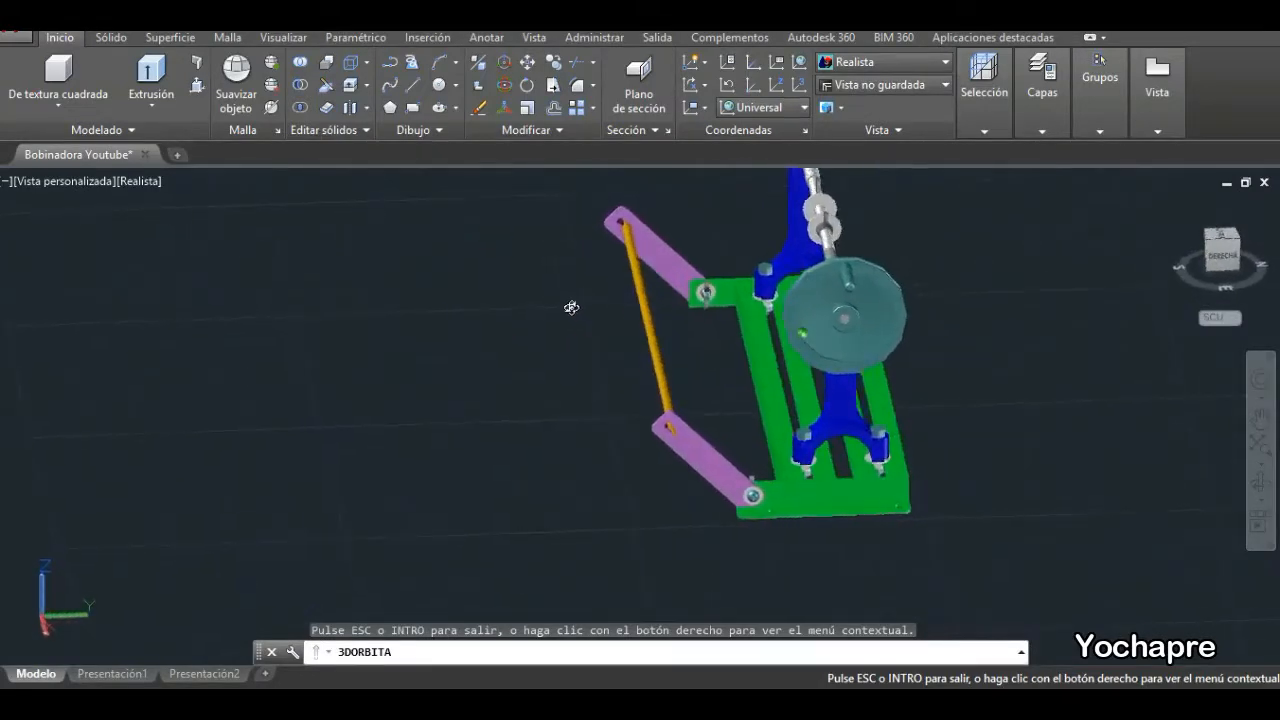
pyautogui.scroll(5, 870, 248)
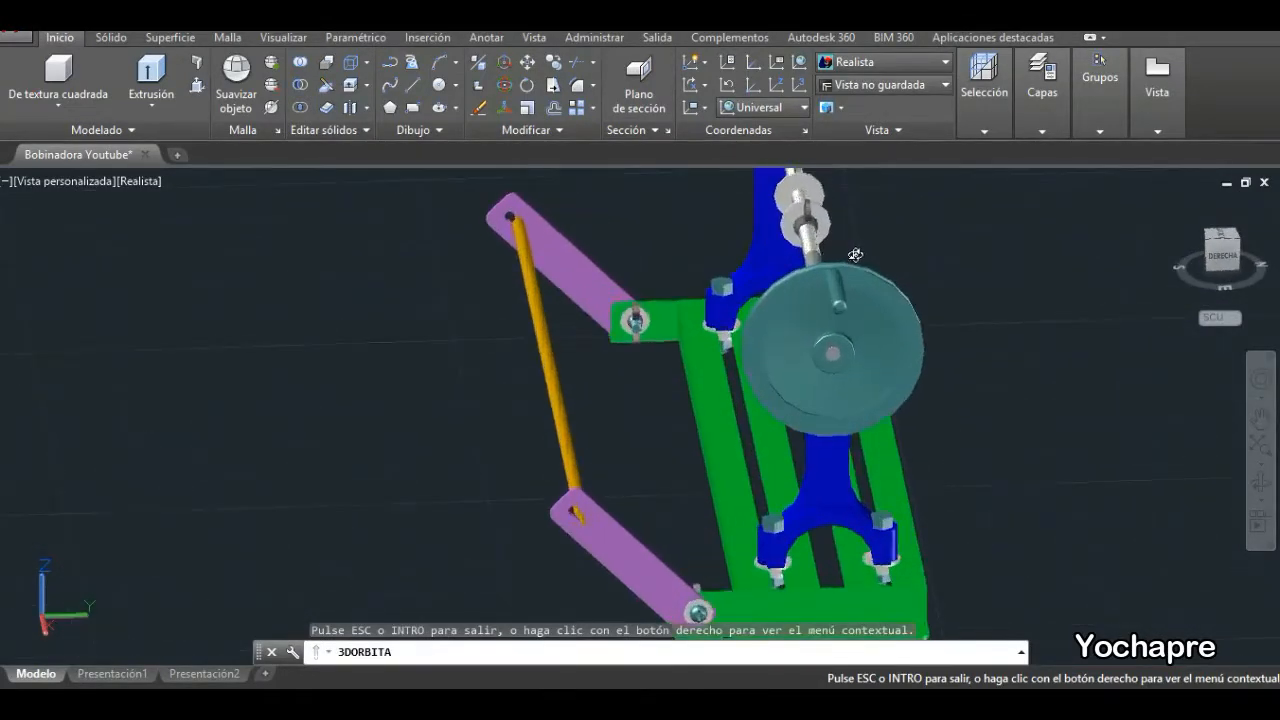
pyautogui.moveTo(745, 343); pyautogui.dragTo(878, 362)
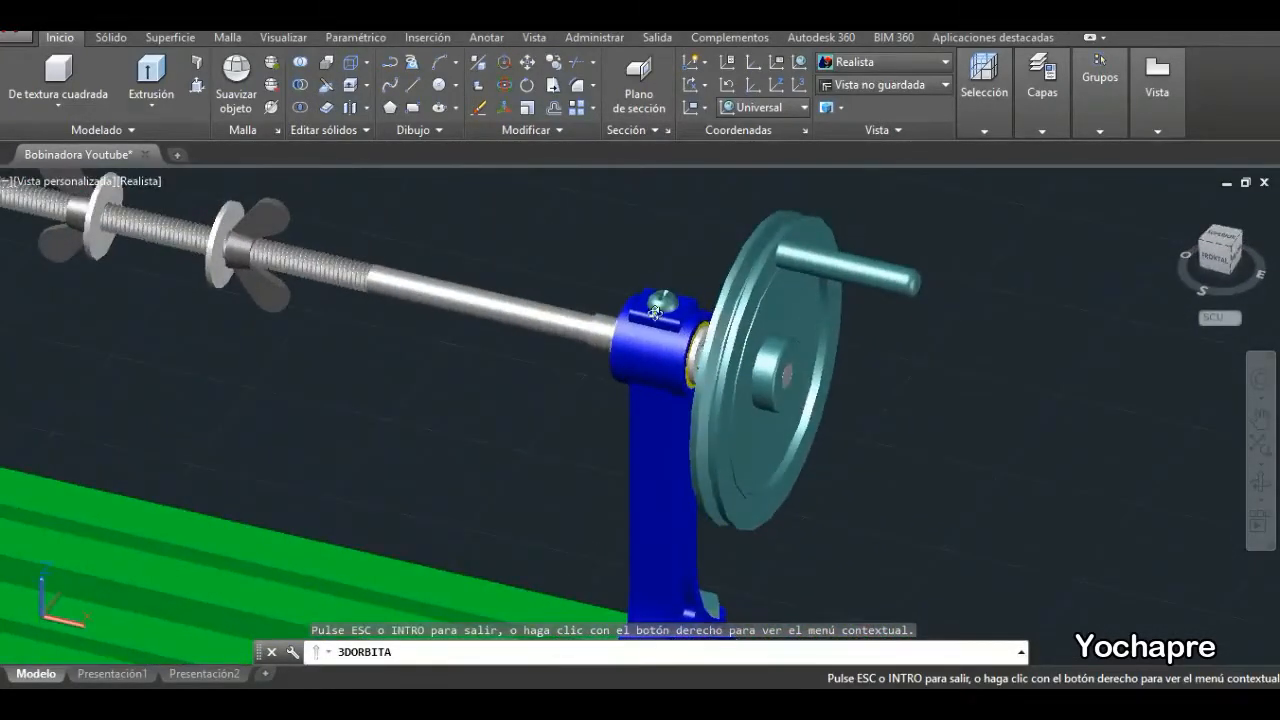
pyautogui.scroll(4, 678, 330)
pyautogui.moveTo(740, 390); pyautogui.dragTo(676, 404)
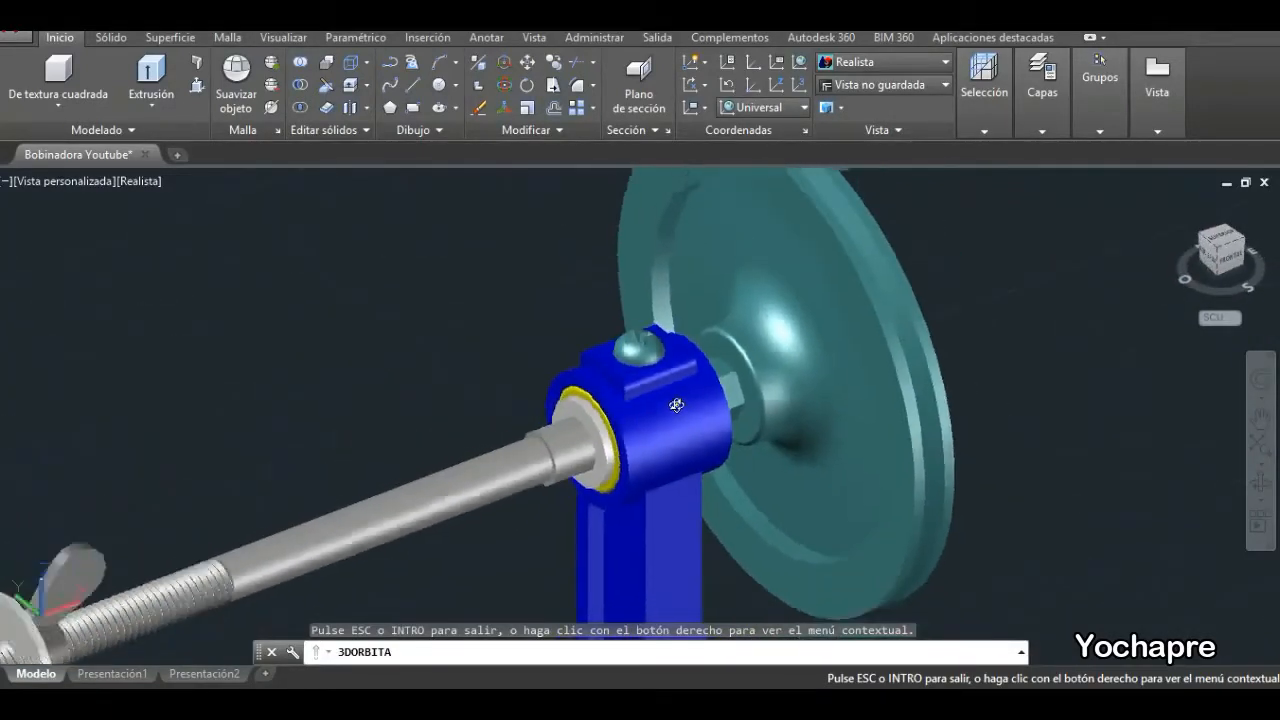
pyautogui.scroll(-4, 676, 404)
pyautogui.scroll(-4, 418, 515)
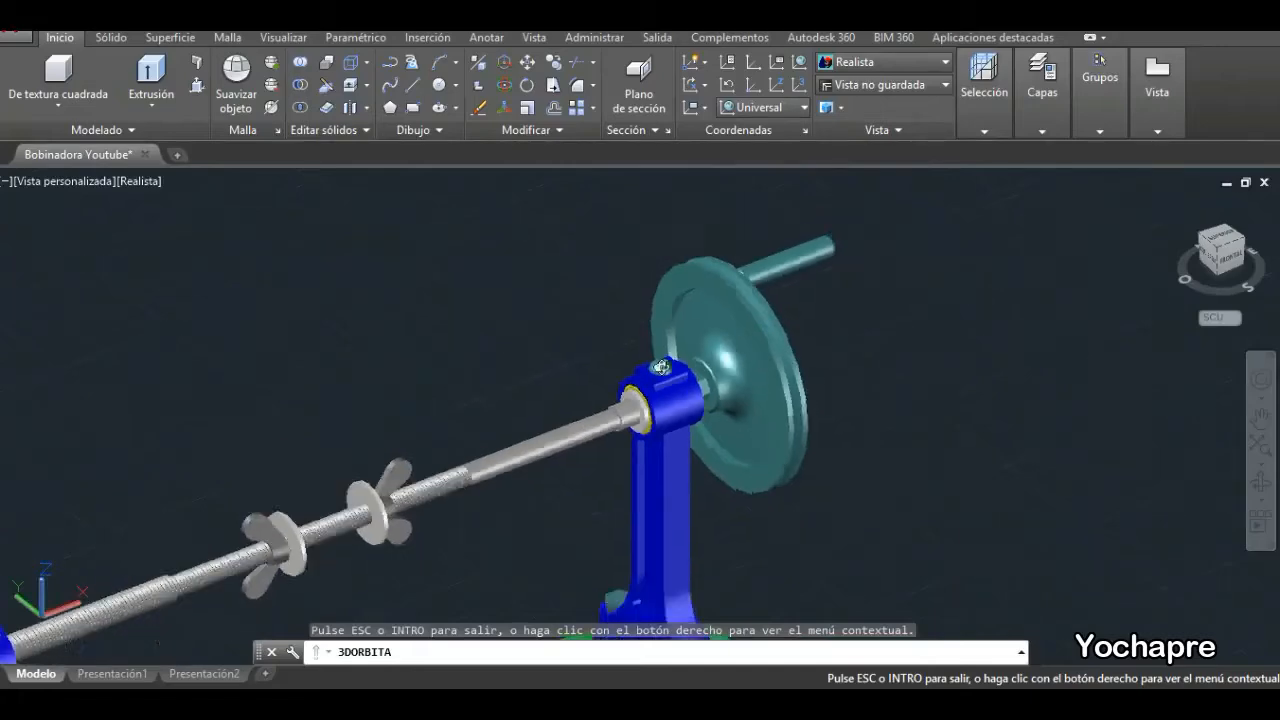
pyautogui.scroll(2, 441, 509)
# Inspect the threaded section of the shaft with its two washers and wing nuts up close.
pyautogui.scroll(5, 441, 509)
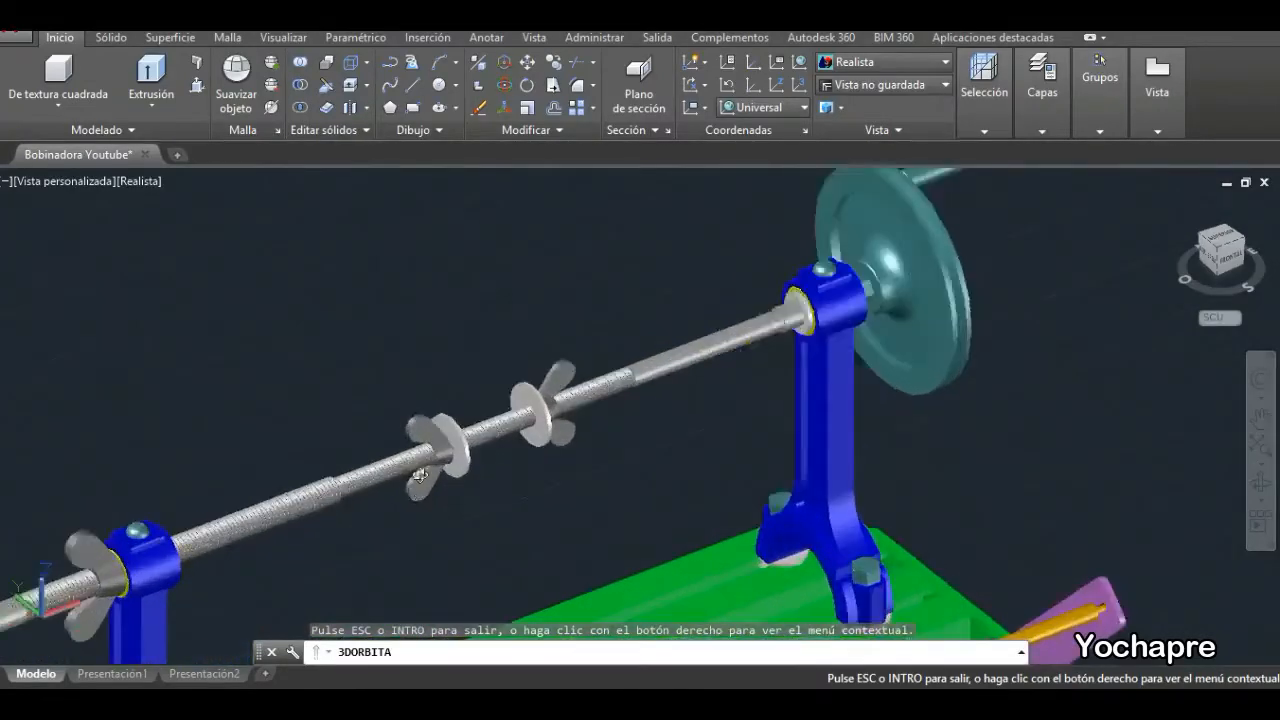
pyautogui.scroll(6, 633, 397)
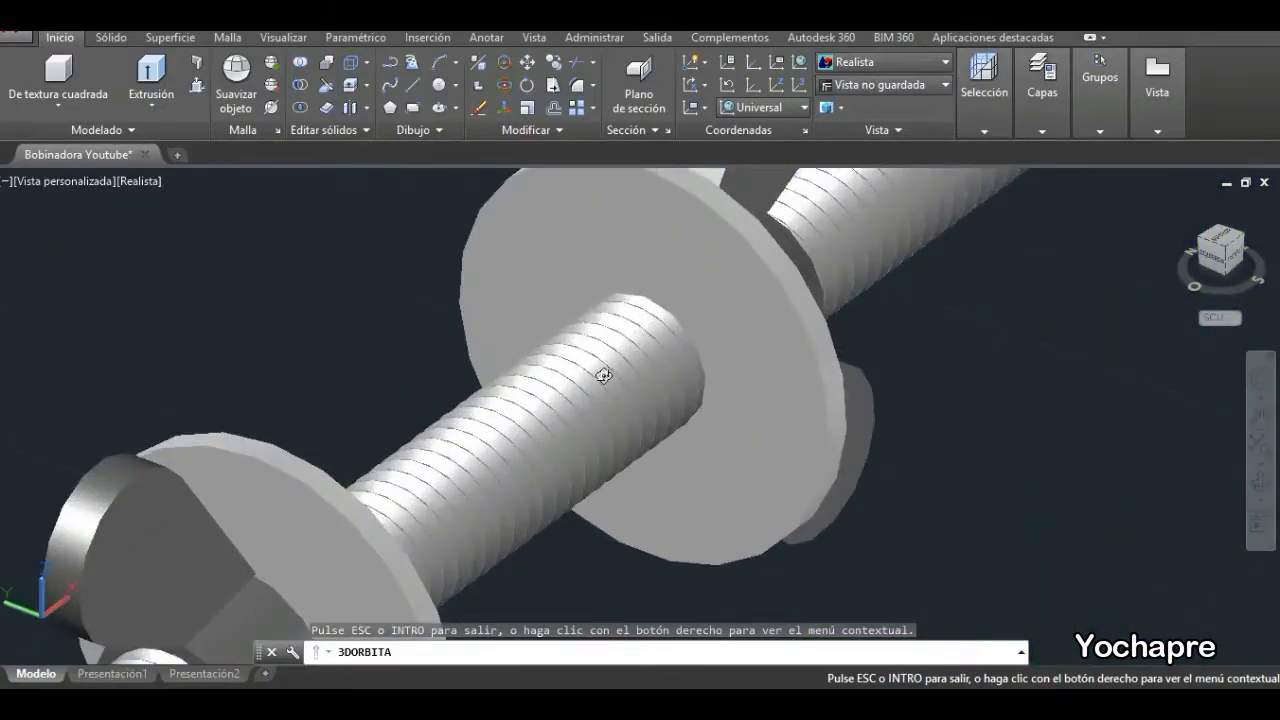
pyautogui.scroll(2, 603, 375)
pyautogui.moveTo(667, 409); pyautogui.dragTo(568, 342)
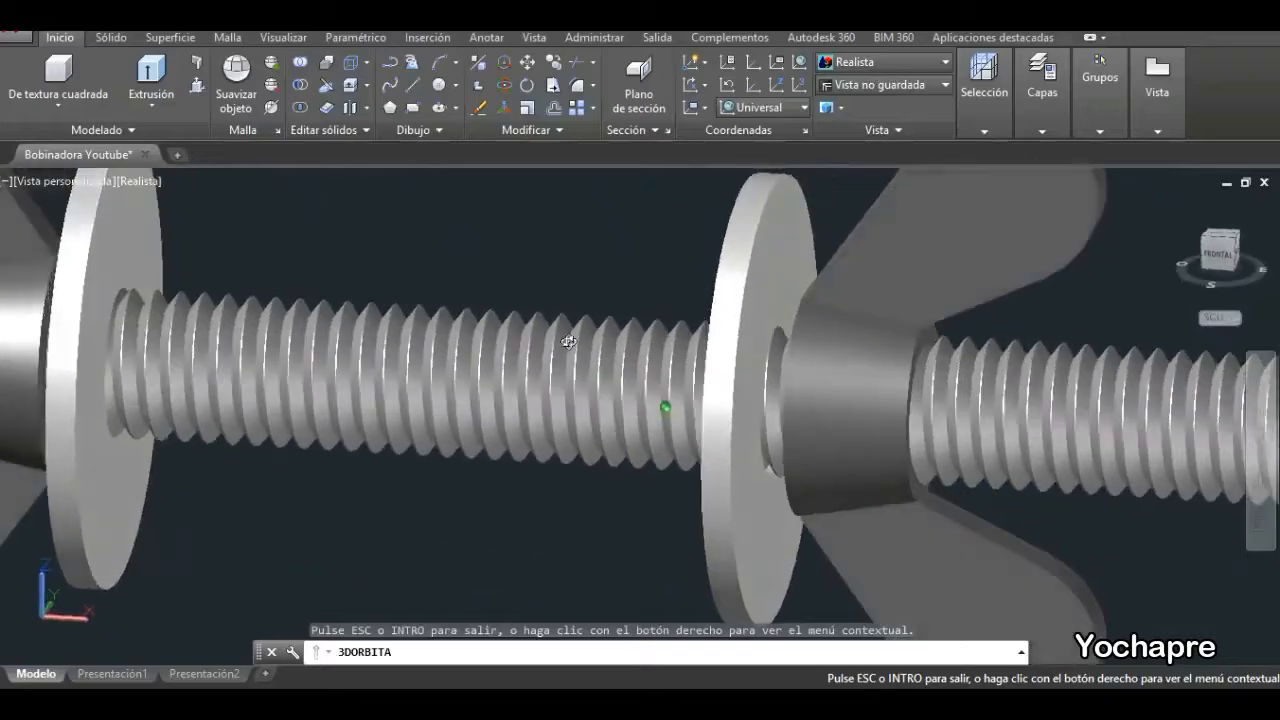
pyautogui.scroll(-8, 672, 358)
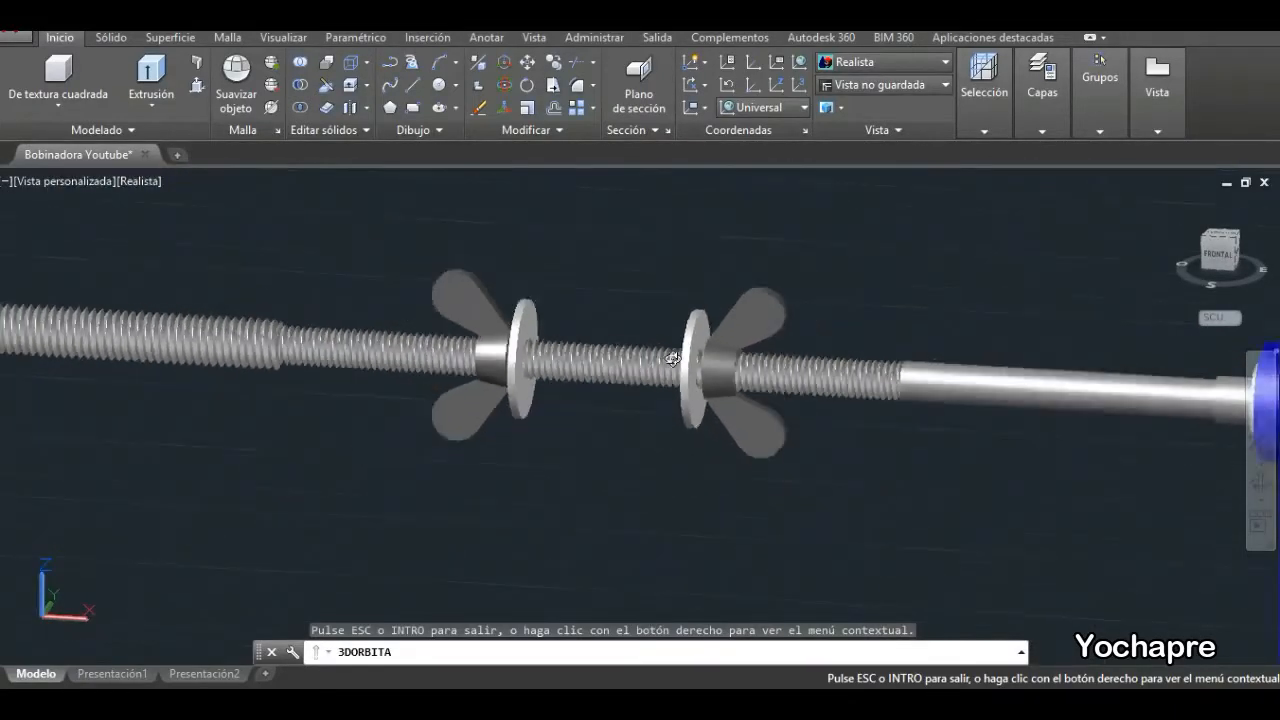
pyautogui.moveTo(239, 377); pyautogui.dragTo(237, 378)
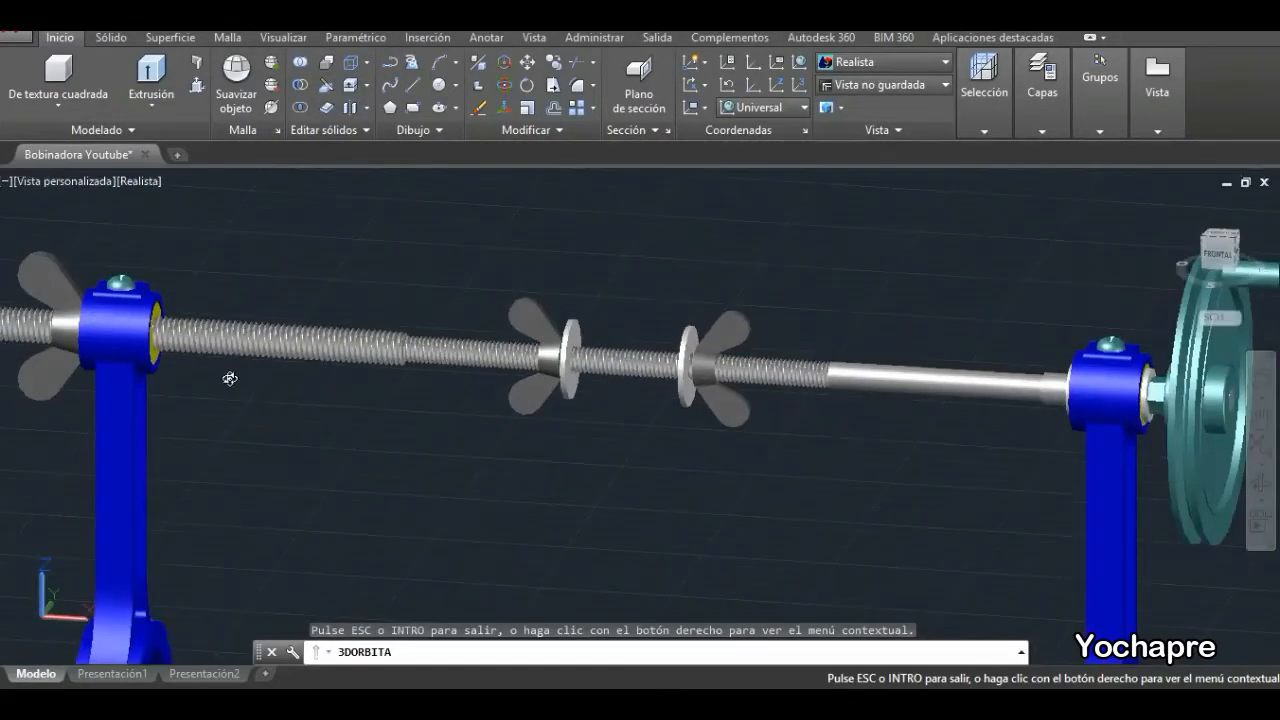
pyautogui.scroll(-5, 530, 335)
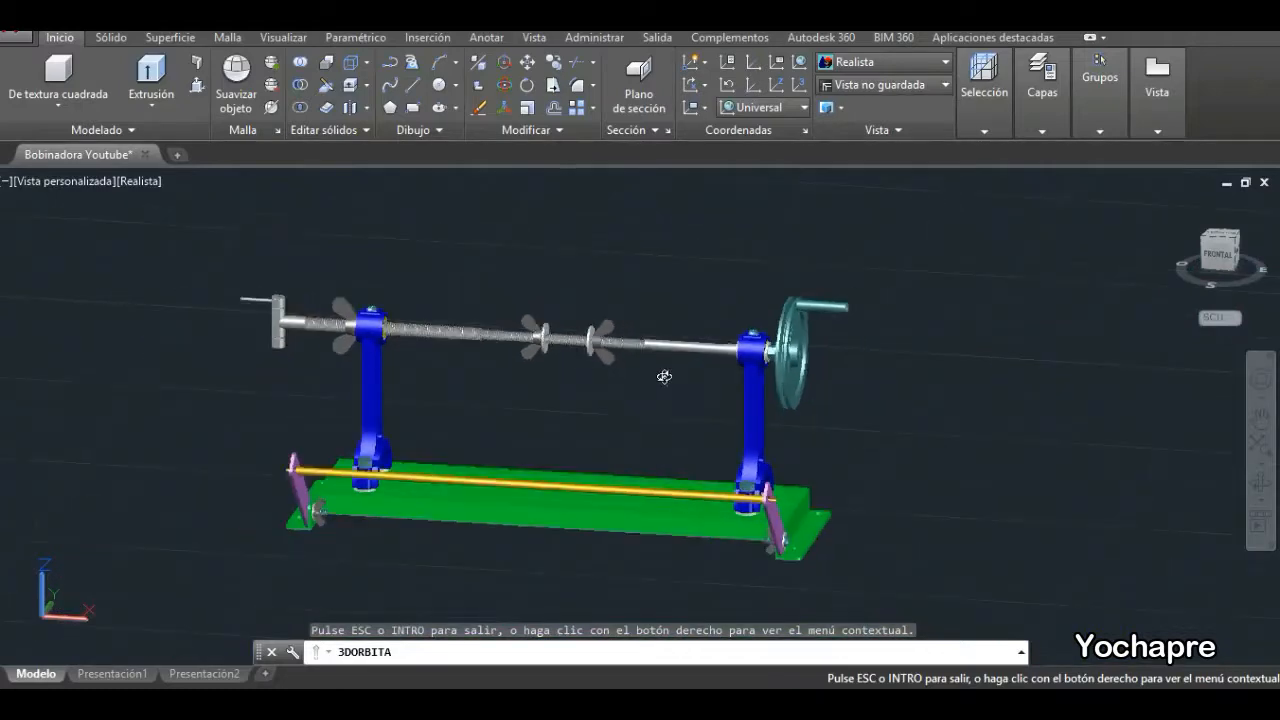
# Inspect the T-shaped end of the shaft and the wing nut against the blue support.
pyautogui.scroll(-2, 881, 396)
pyautogui.scroll(5, 435, 341)
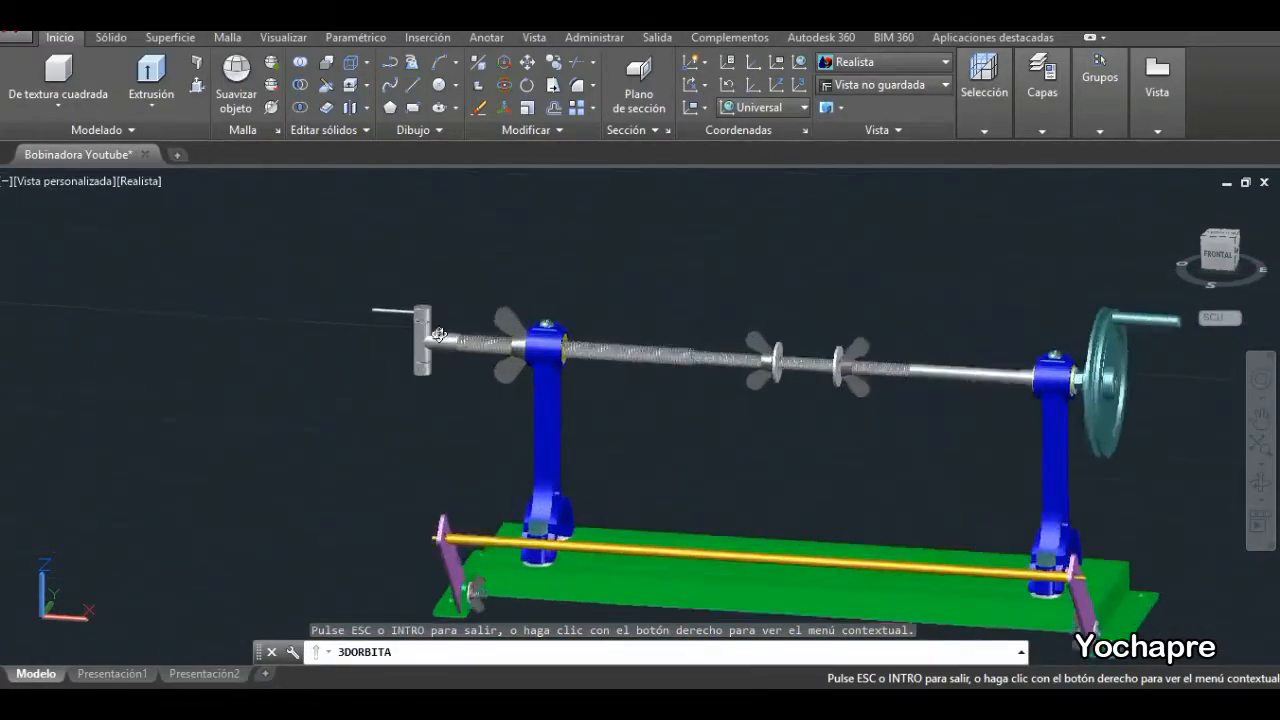
pyautogui.scroll(5, 686, 386)
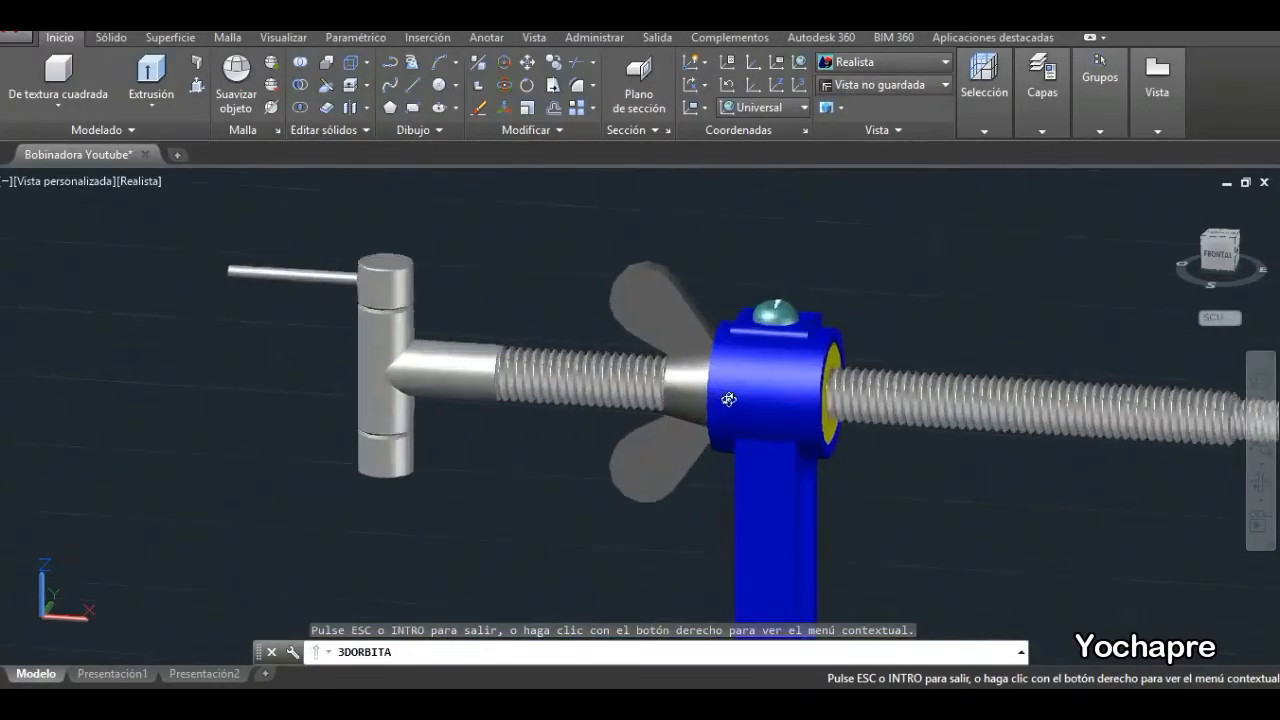
pyautogui.moveTo(659, 365); pyautogui.dragTo(795, 325)
pyautogui.scroll(-6, 796, 325)
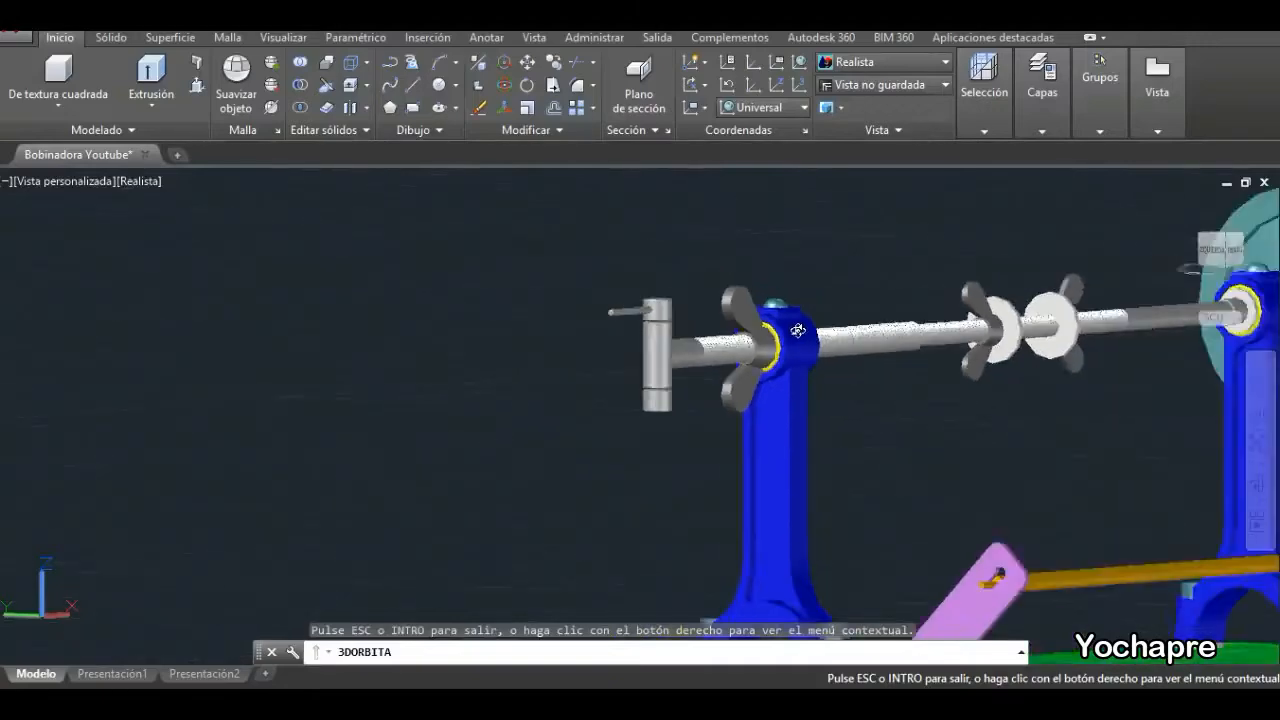
# Examine the bolted feet of the blue support and the orange rod's end in the slotted purple arm.
pyautogui.scroll(8, 860, 484)
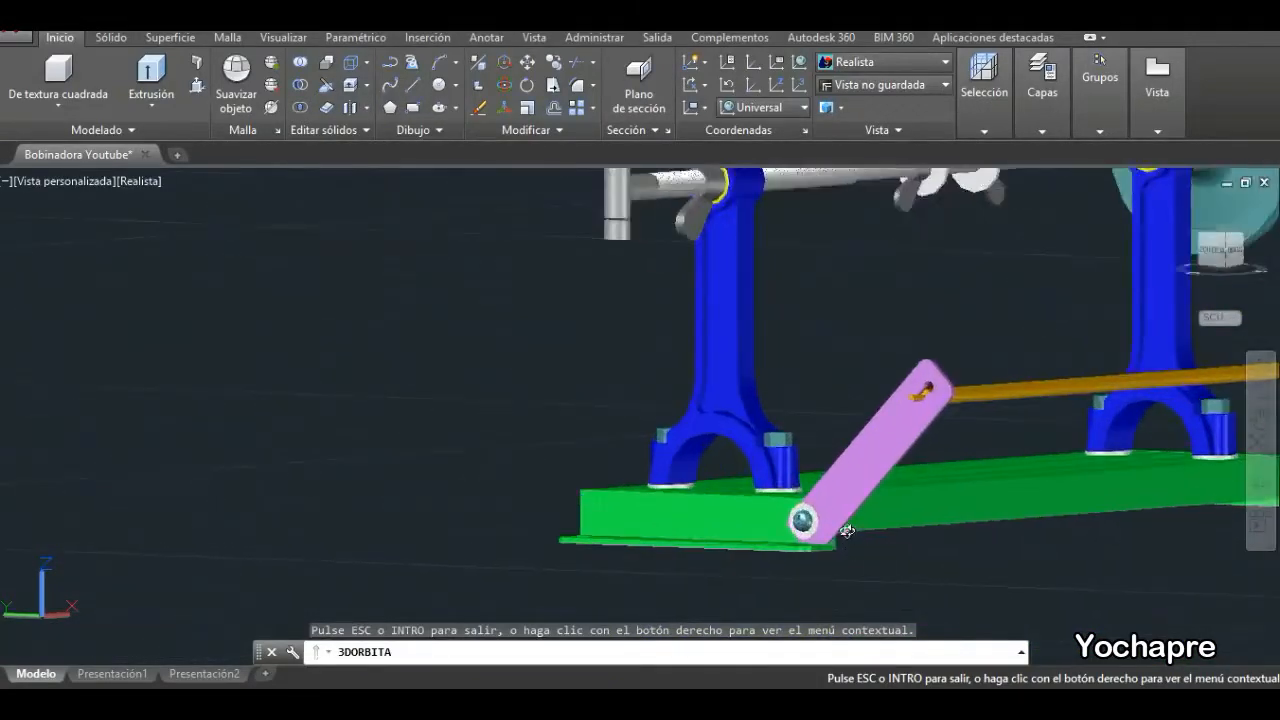
pyautogui.moveTo(755, 441); pyautogui.dragTo(828, 484)
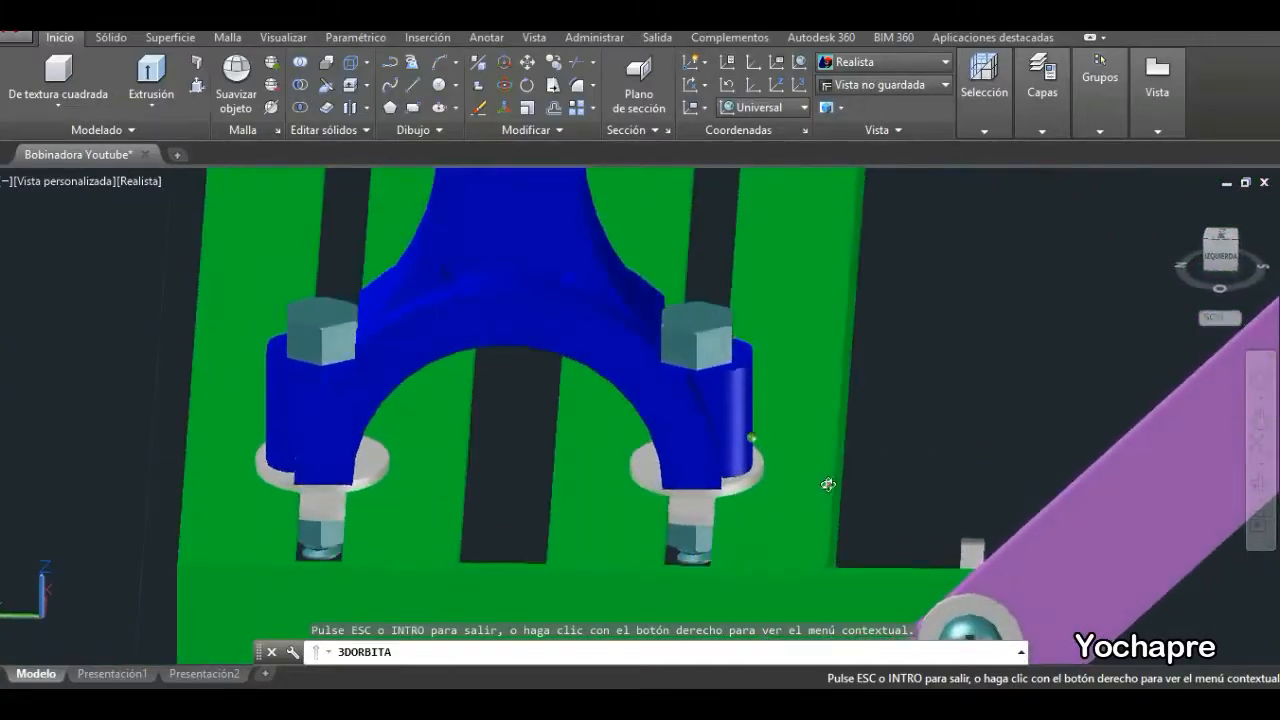
pyautogui.moveTo(471, 347); pyautogui.dragTo(717, 229)
pyautogui.scroll(5, 717, 229)
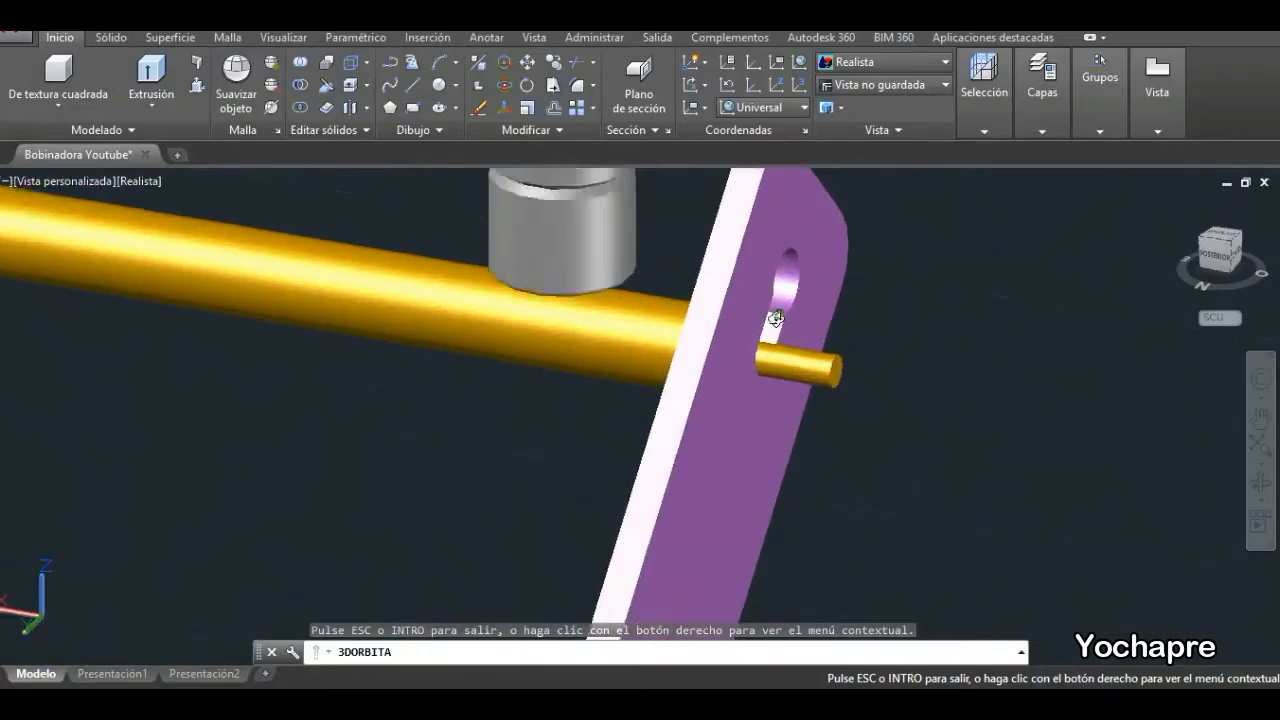
pyautogui.moveTo(772, 320)
pyautogui.mouseDown()
pyautogui.moveTo(837, 317)
pyautogui.moveTo(761, 330)
pyautogui.mouseUp()
pyautogui.scroll(-6, 769, 325)
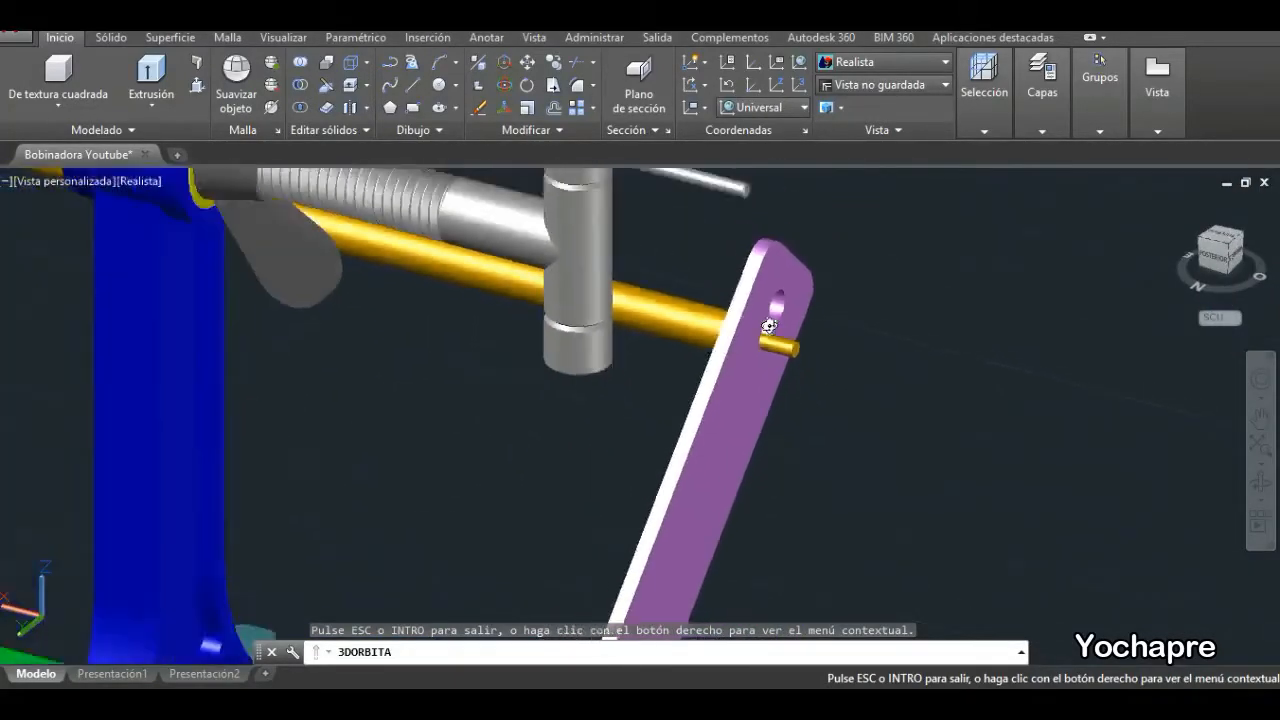
# Inspect the nuts and washers that fasten the blue support beneath the green slotted base.
pyautogui.moveTo(520, 511); pyautogui.dragTo(573, 396)
pyautogui.scroll(10, 458, 576)
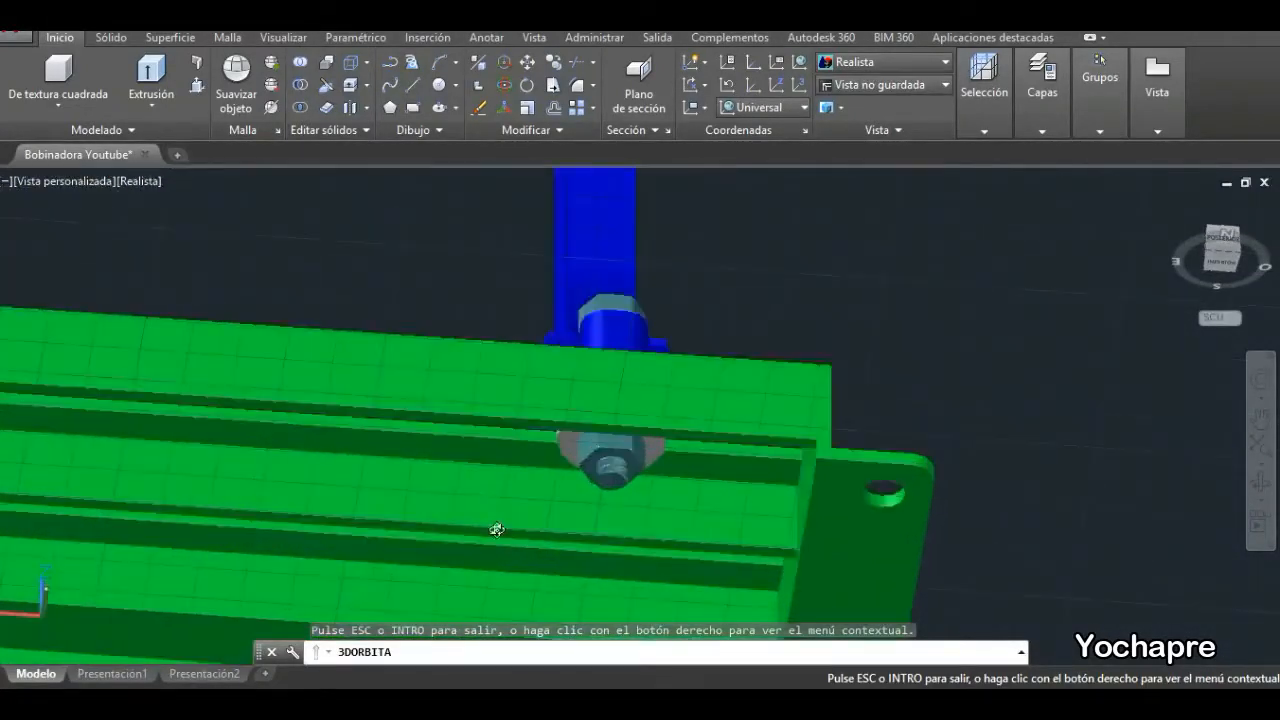
pyautogui.moveTo(694, 443); pyautogui.dragTo(703, 411)
pyautogui.scroll(-10, 703, 411)
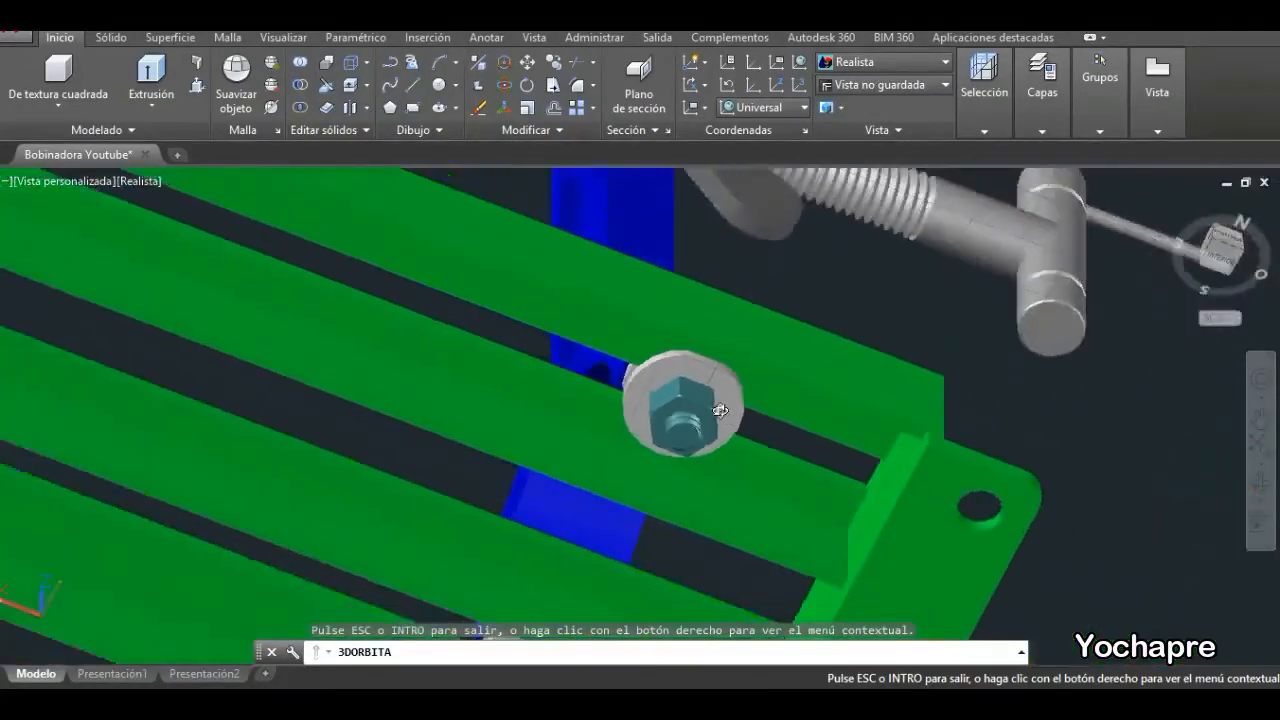
pyautogui.scroll(10, 652, 491)
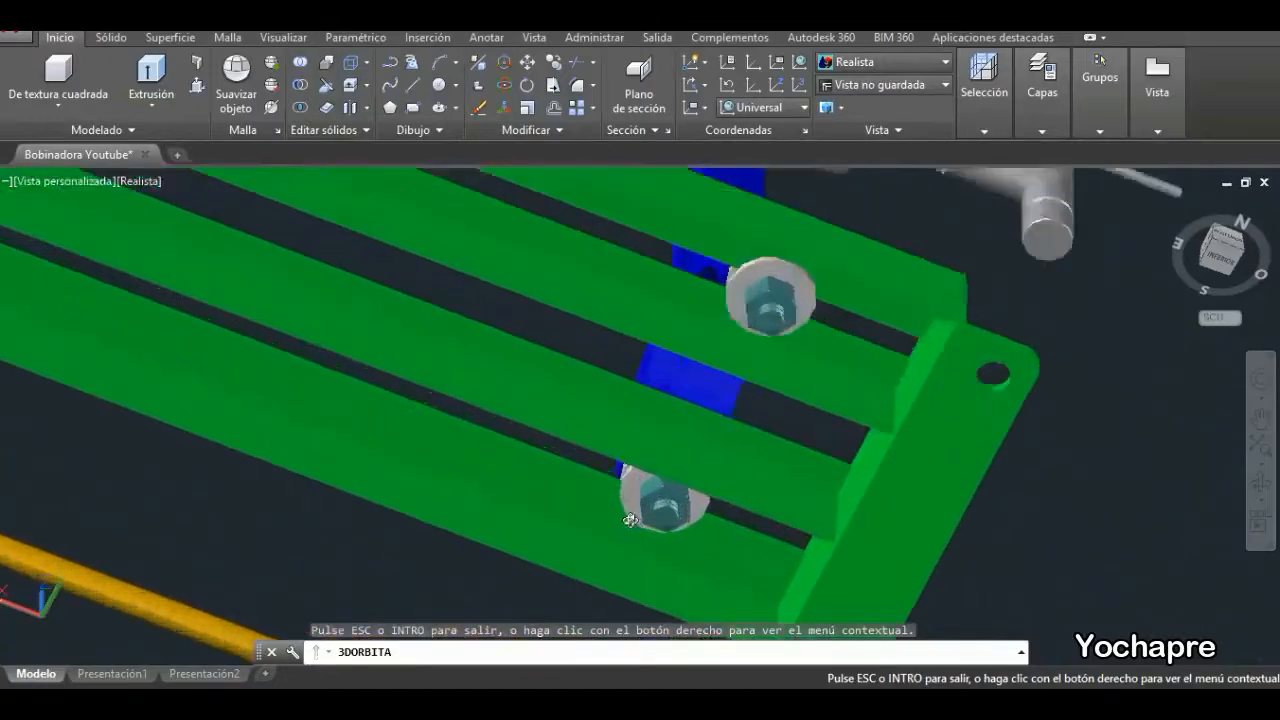
pyautogui.scroll(-5, 652, 491)
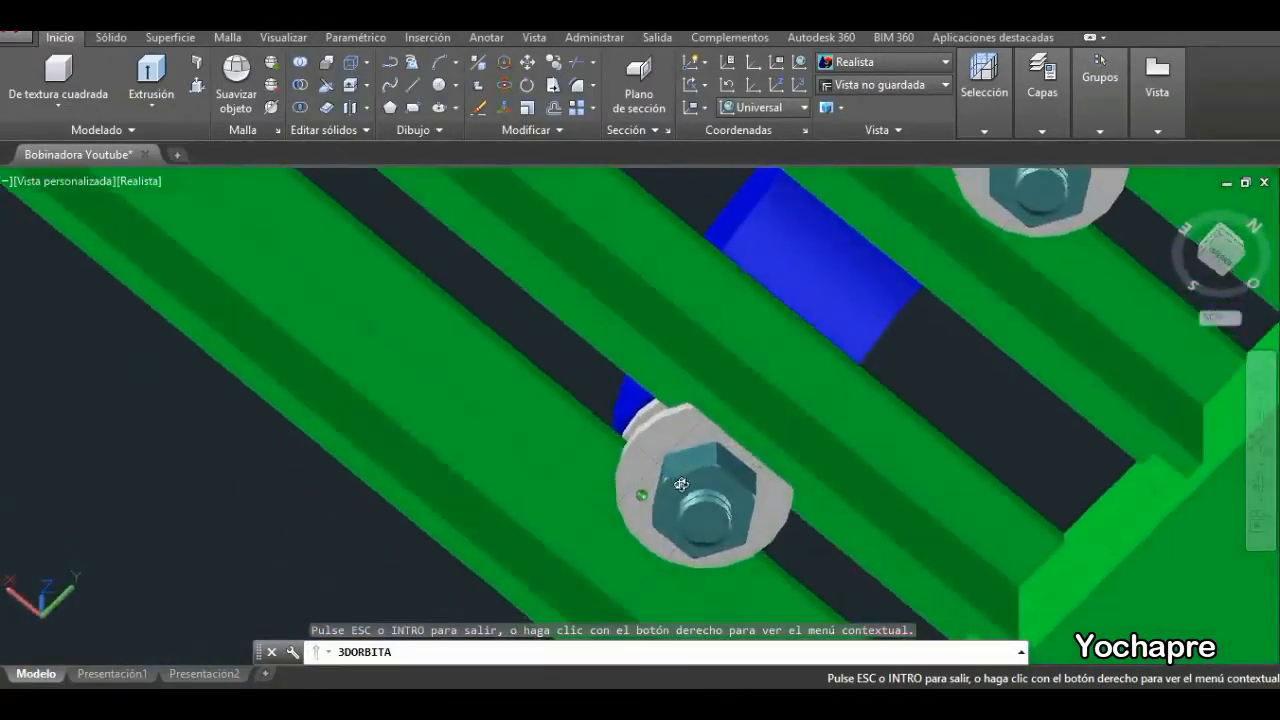
pyautogui.scroll(5, 692, 502)
pyautogui.moveTo(692, 502); pyautogui.dragTo(714, 496)
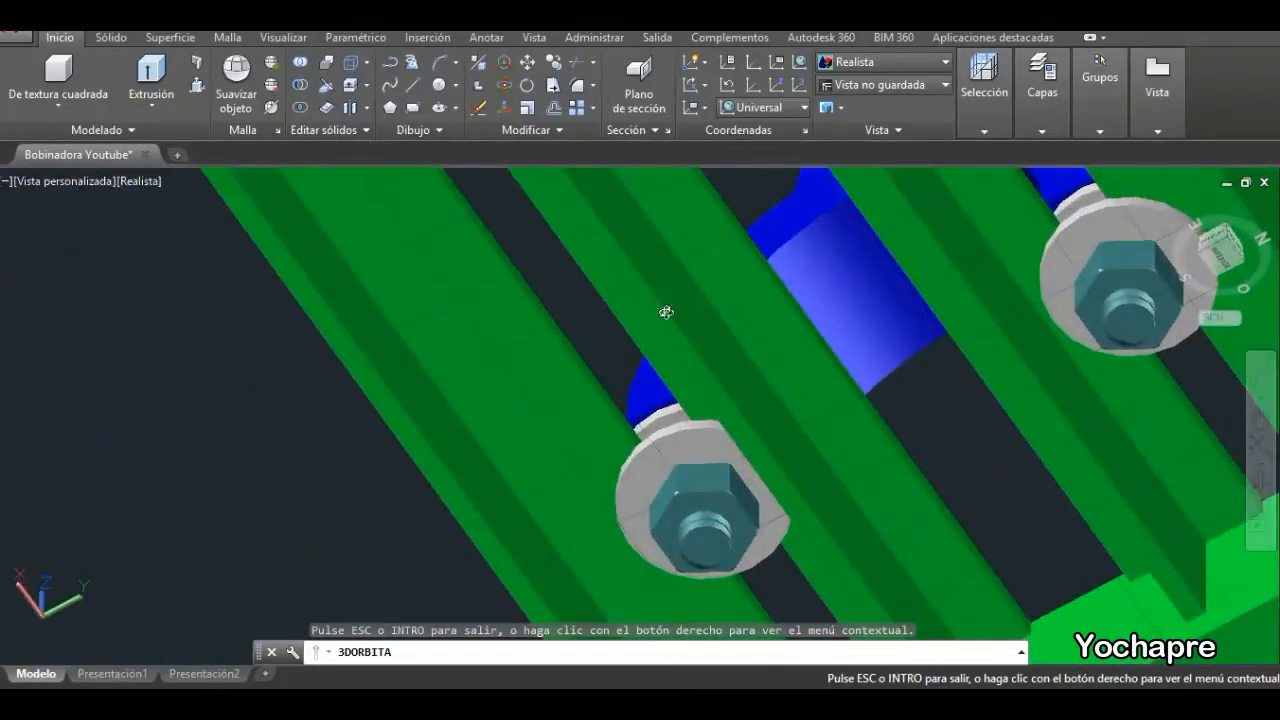
pyautogui.scroll(-5, 666, 312)
# Inspect the bolt, washer and wing nut joining the purple arm to the green base.
pyautogui.moveTo(704, 436); pyautogui.dragTo(735, 461)
pyautogui.scroll(6, 568, 532)
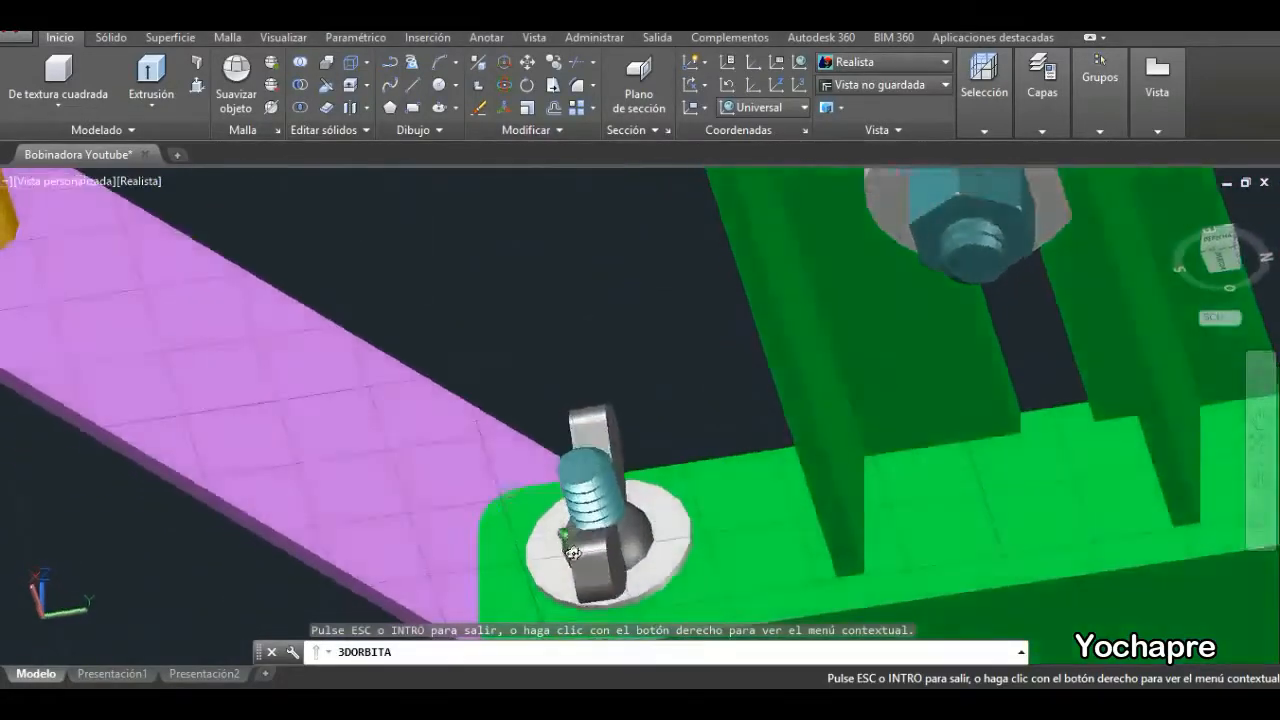
pyautogui.moveTo(580, 550); pyautogui.dragTo(621, 568)
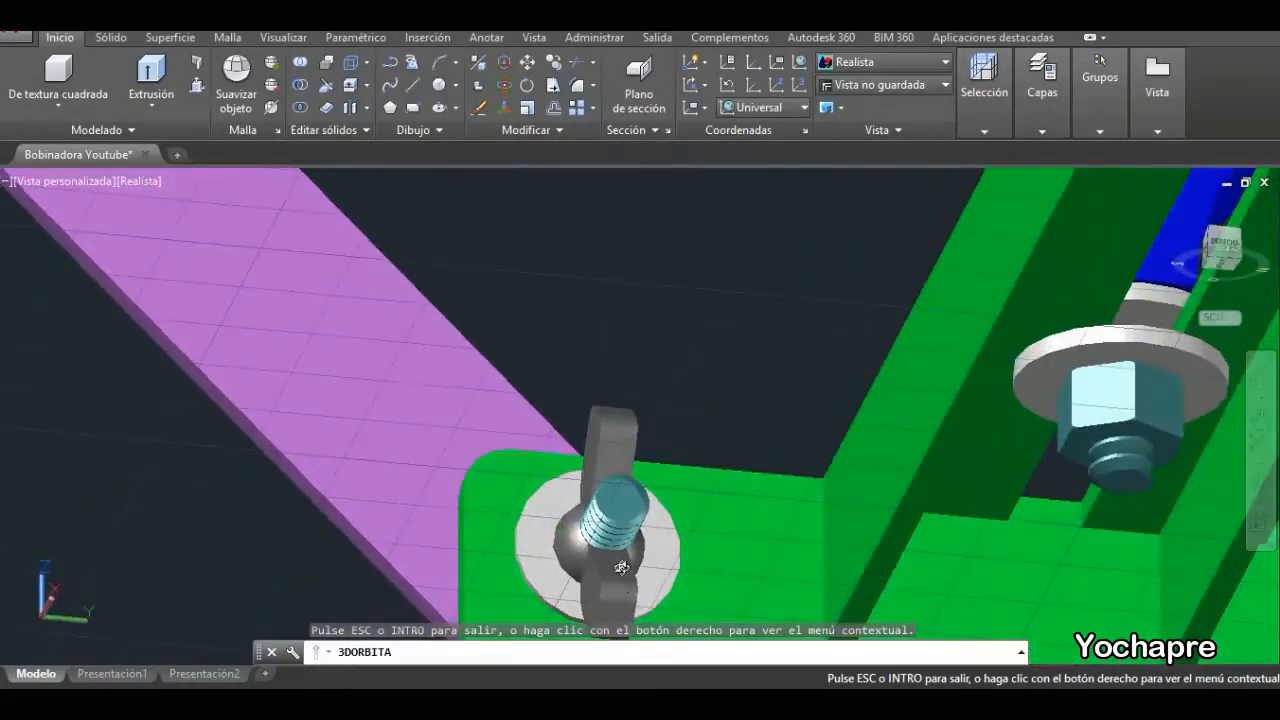
pyautogui.moveTo(519, 425); pyautogui.dragTo(623, 422)
pyautogui.scroll(-10, 620, 422)
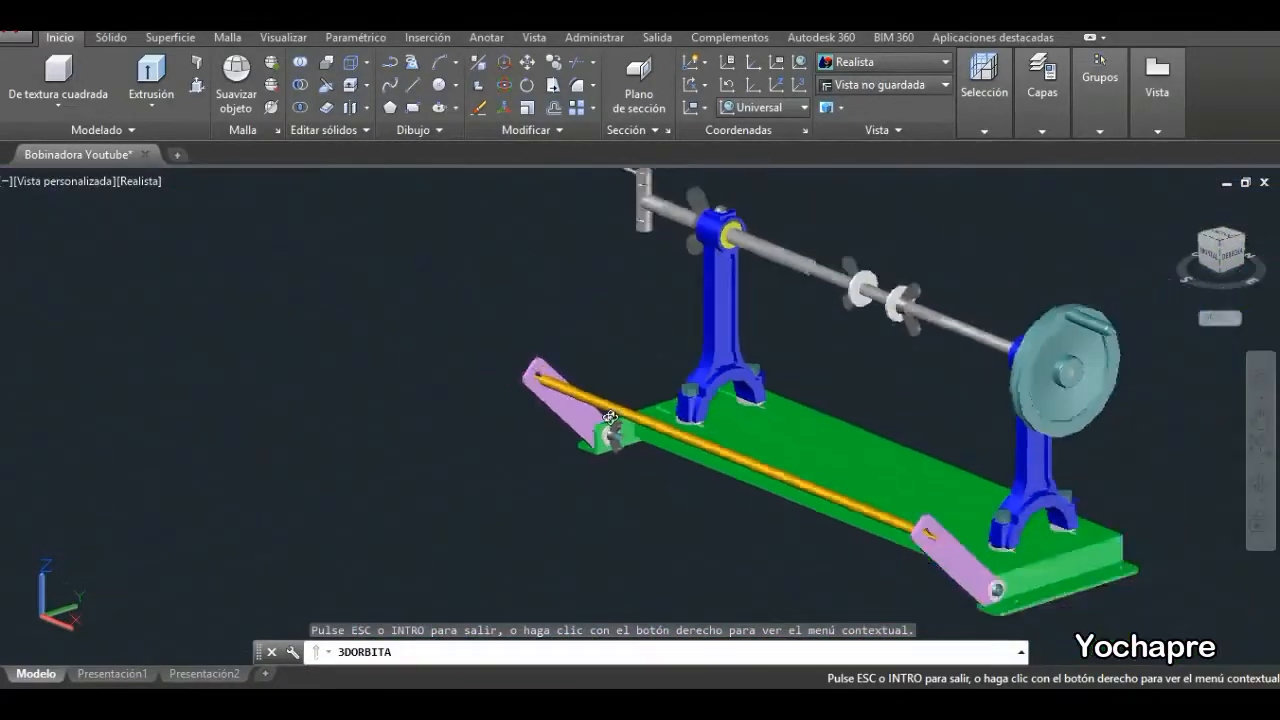
# Examine the cross-head screw on top of the bearing head beside the handwheel.
pyautogui.scroll(3, 848, 538)
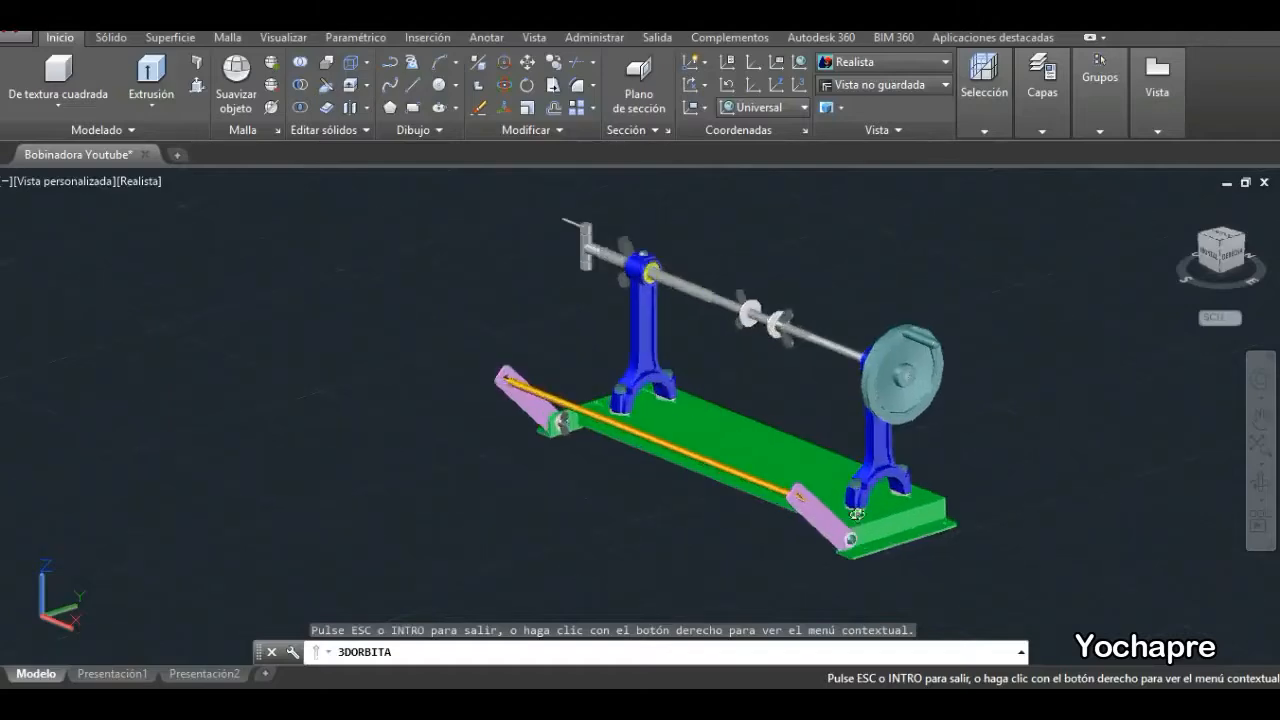
pyautogui.moveTo(833, 413); pyautogui.dragTo(916, 353)
pyautogui.scroll(8, 860, 360)
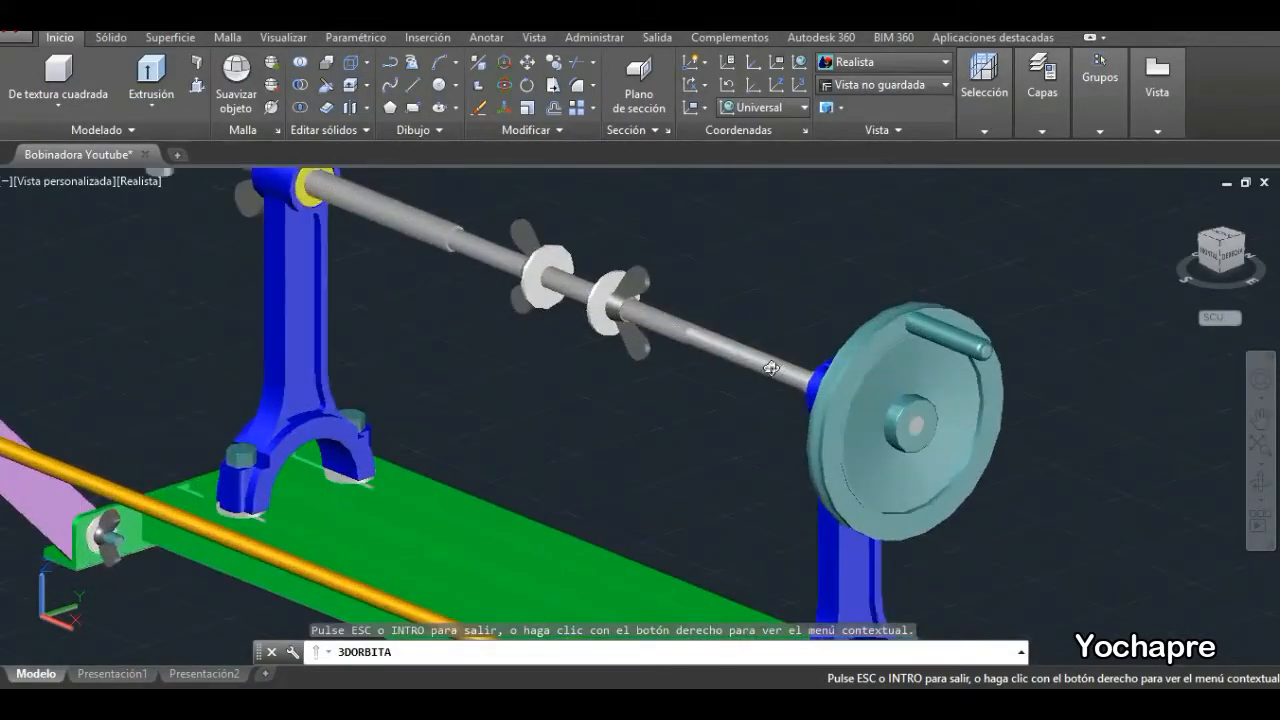
pyautogui.moveTo(808, 403); pyautogui.dragTo(865, 335)
pyautogui.scroll(6, 888, 322)
pyautogui.scroll(6, 865, 335)
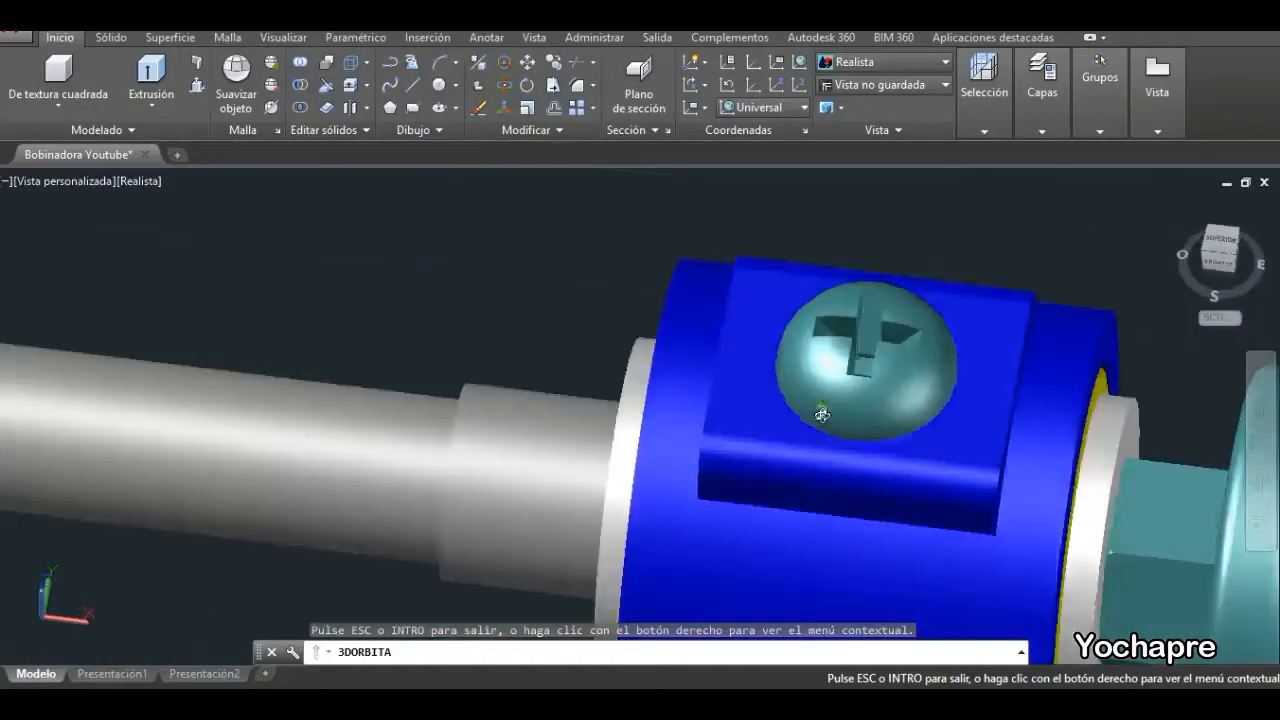
pyautogui.moveTo(822, 413); pyautogui.dragTo(895, 423)
pyautogui.scroll(-8, 836, 350)
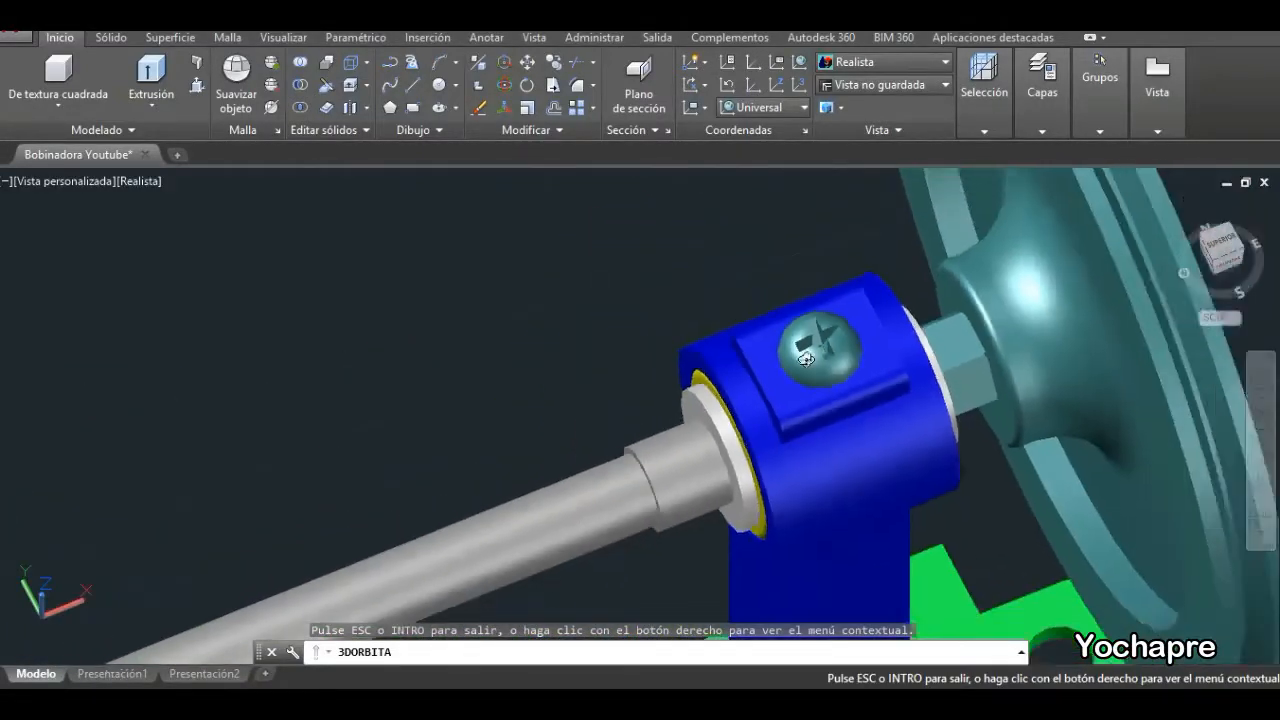
pyautogui.scroll(-8, 882, 357)
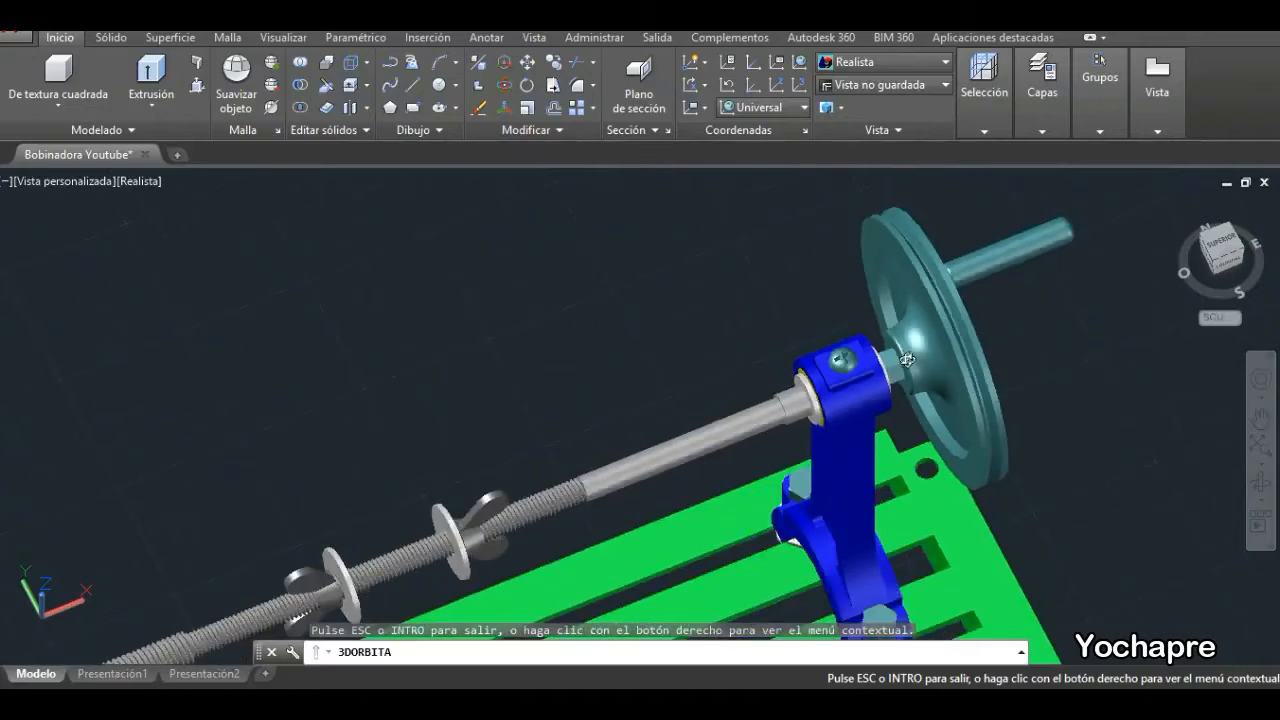
# Review the whole winder assembly from the front and above, and end the orbit view.
pyautogui.moveTo(610, 321); pyautogui.dragTo(652, 264)
pyautogui.scroll(-6, 655, 266)
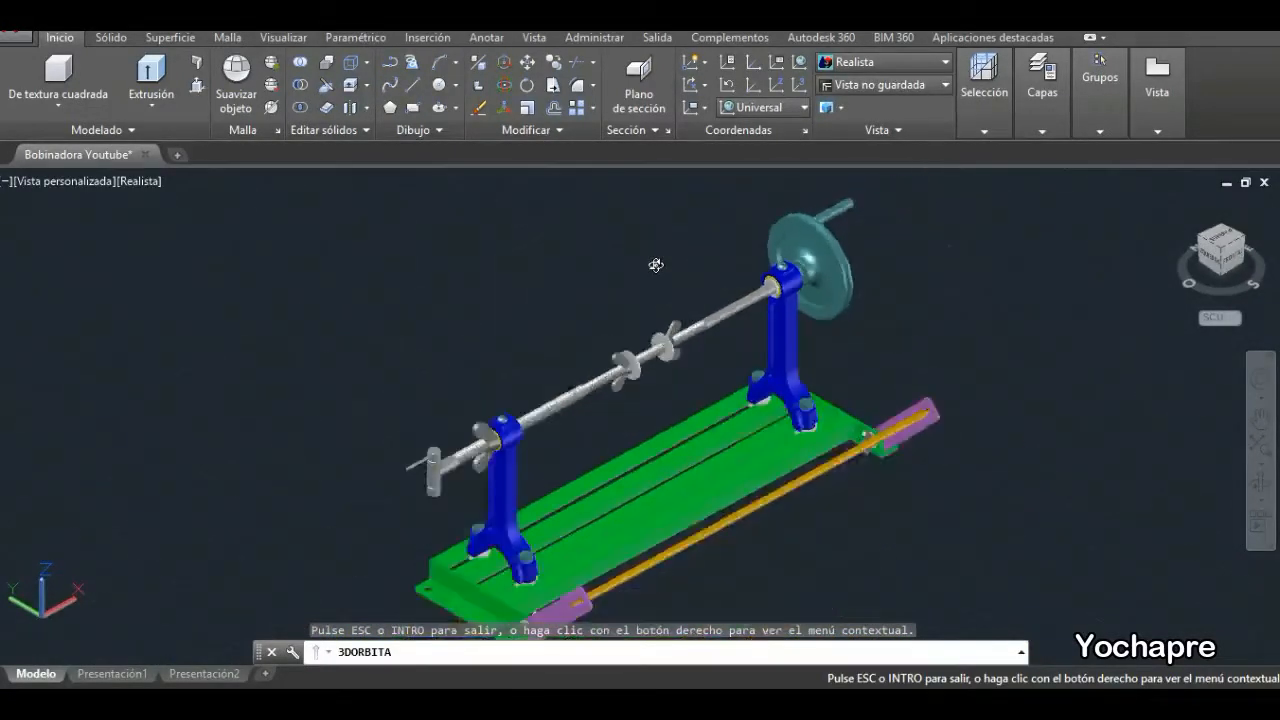
pyautogui.moveTo(564, 446); pyautogui.dragTo(519, 440)
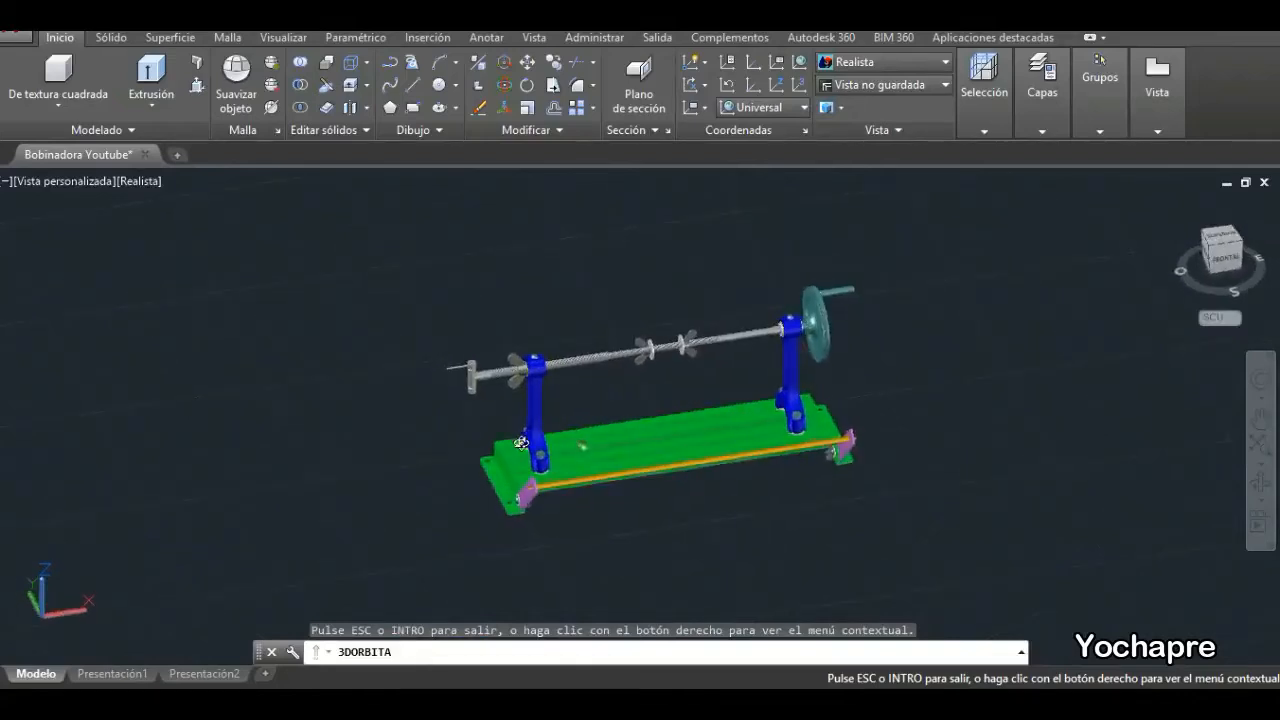
pyautogui.scroll(5, 672, 350)
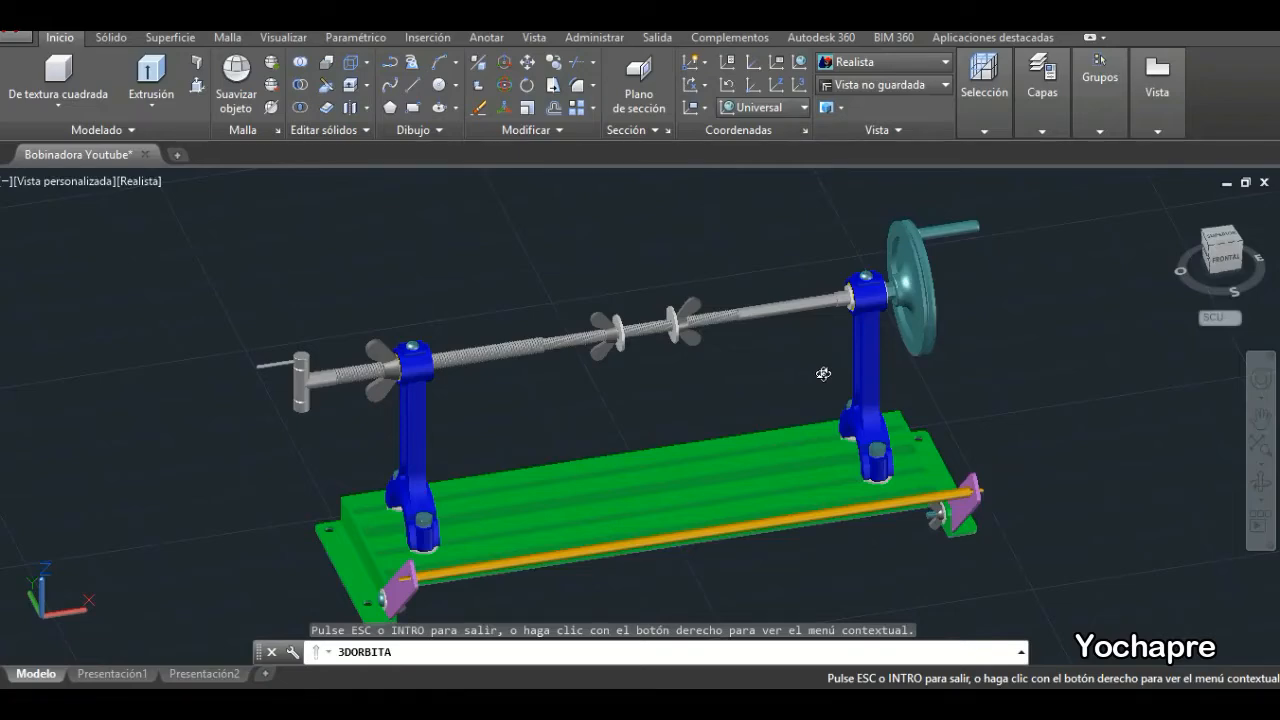
pyautogui.press('Escape')
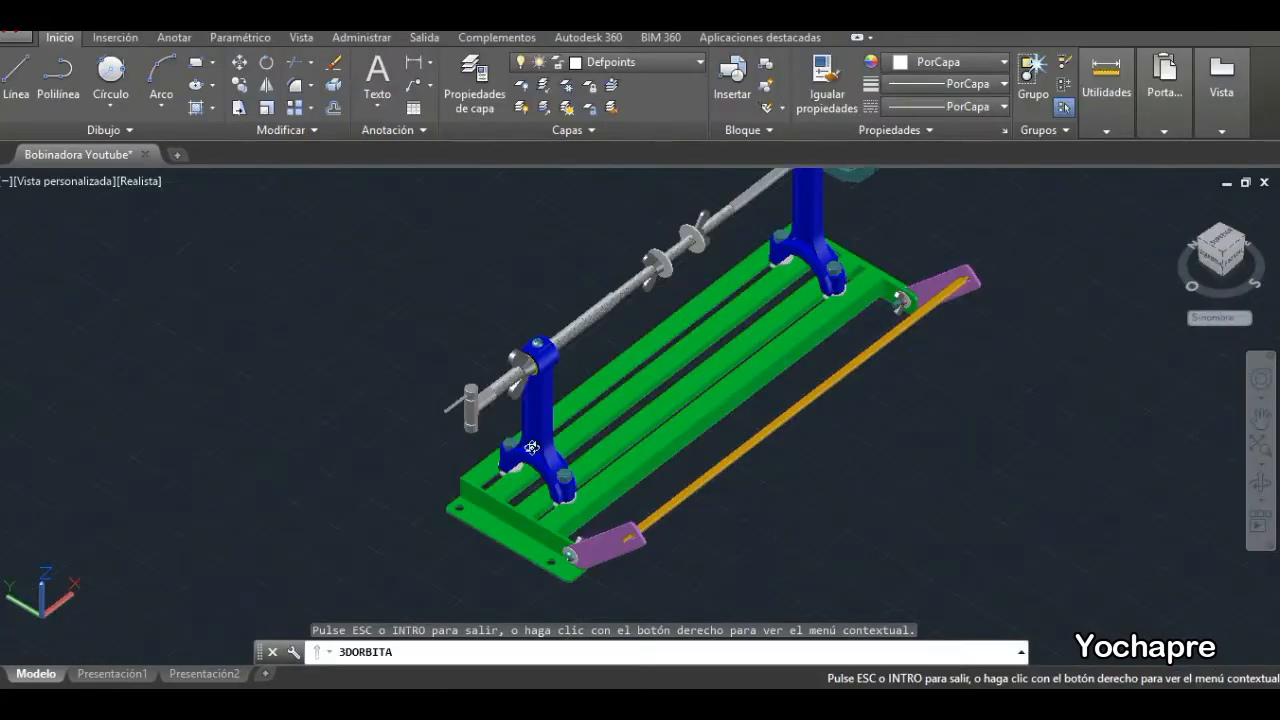
# Inspect the blue support's forked foot, its hex bolts and the washers on the slotted base beside the crank handle.
pyautogui.scroll(6, 530, 443)
pyautogui.scroll(6, 530, 443)
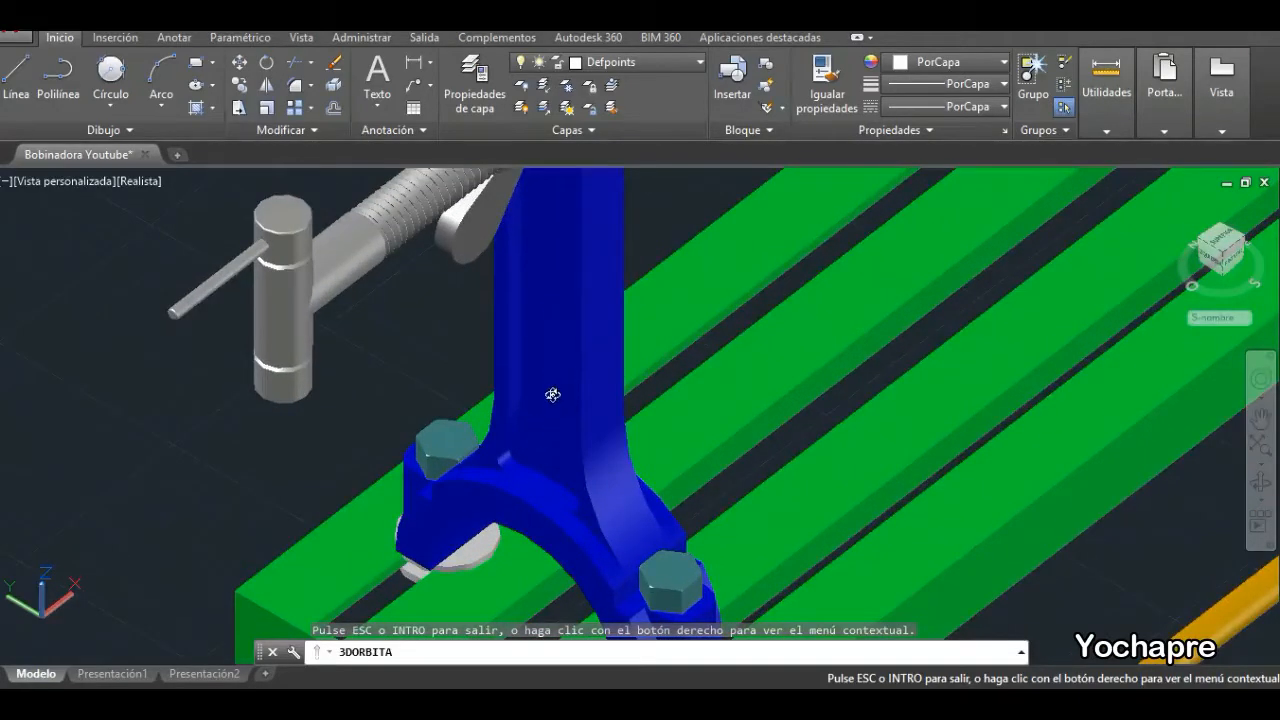
pyautogui.moveTo(552, 393); pyautogui.dragTo(549, 381)
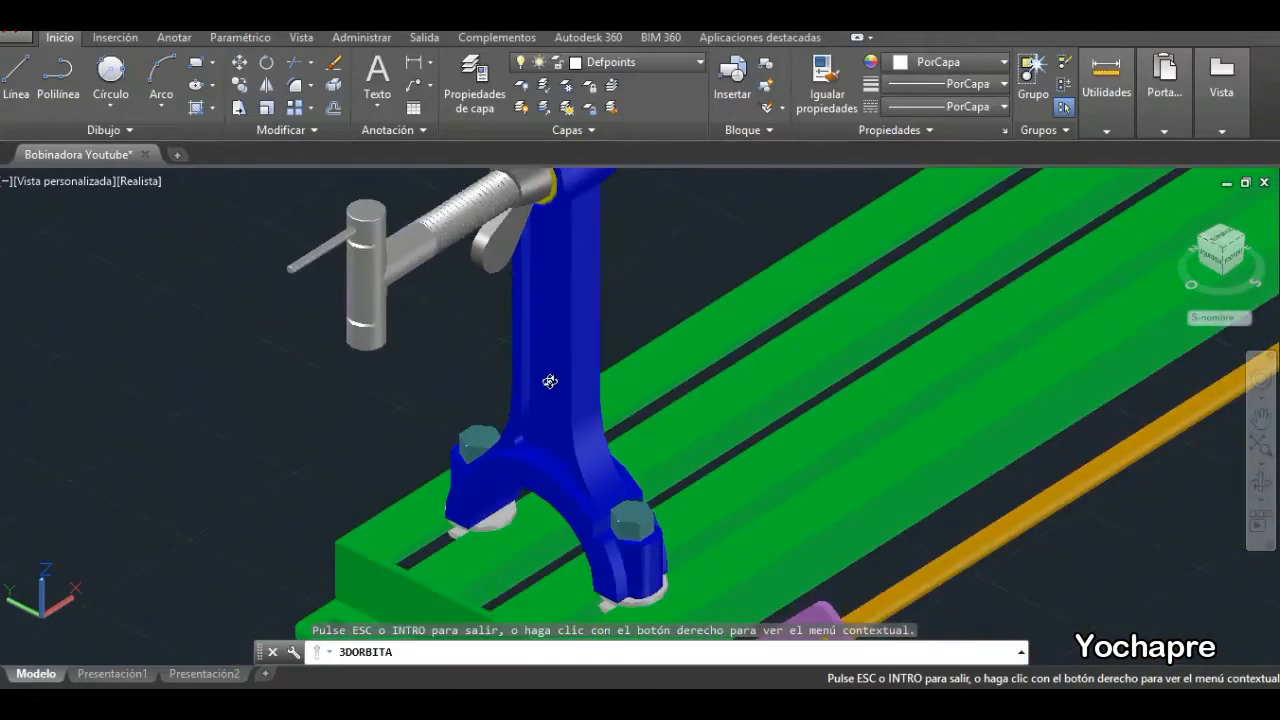
pyautogui.scroll(2, 597, 537)
pyautogui.scroll(3, 605, 554)
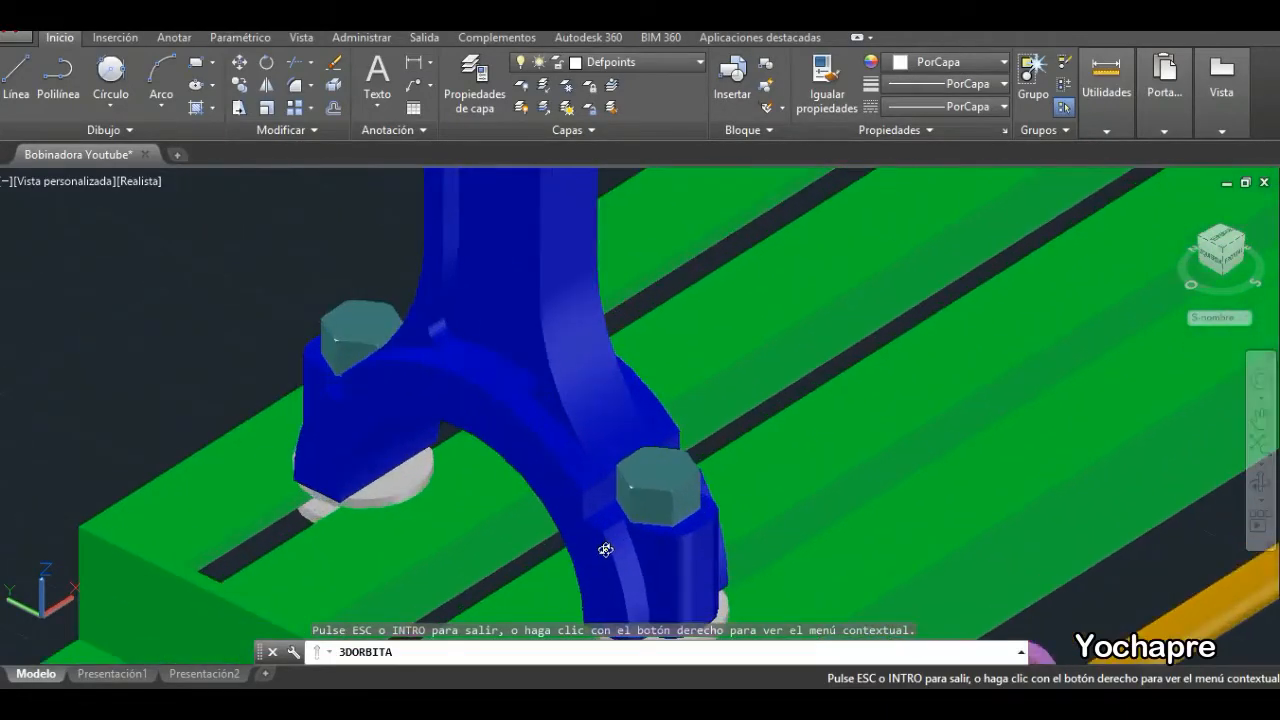
pyautogui.moveTo(606, 545); pyautogui.dragTo(676, 525)
pyautogui.moveTo(828, 436); pyautogui.dragTo(885, 468)
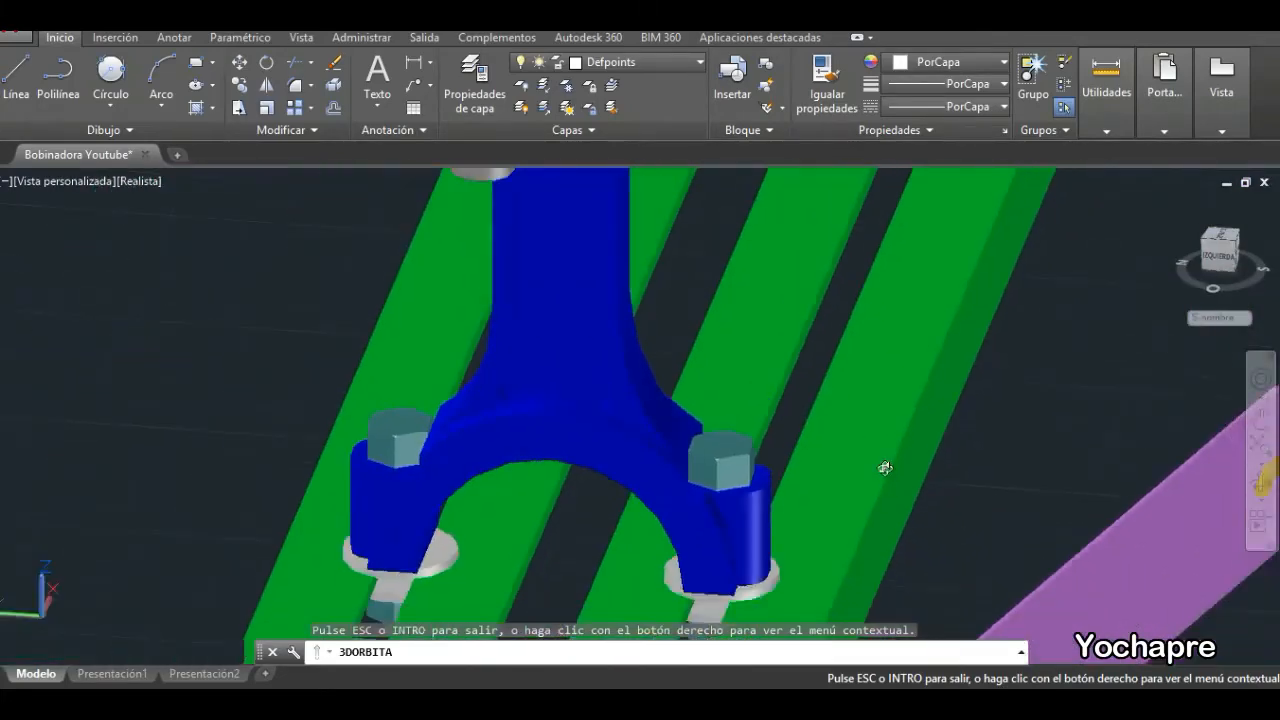
pyautogui.scroll(3, 390, 531)
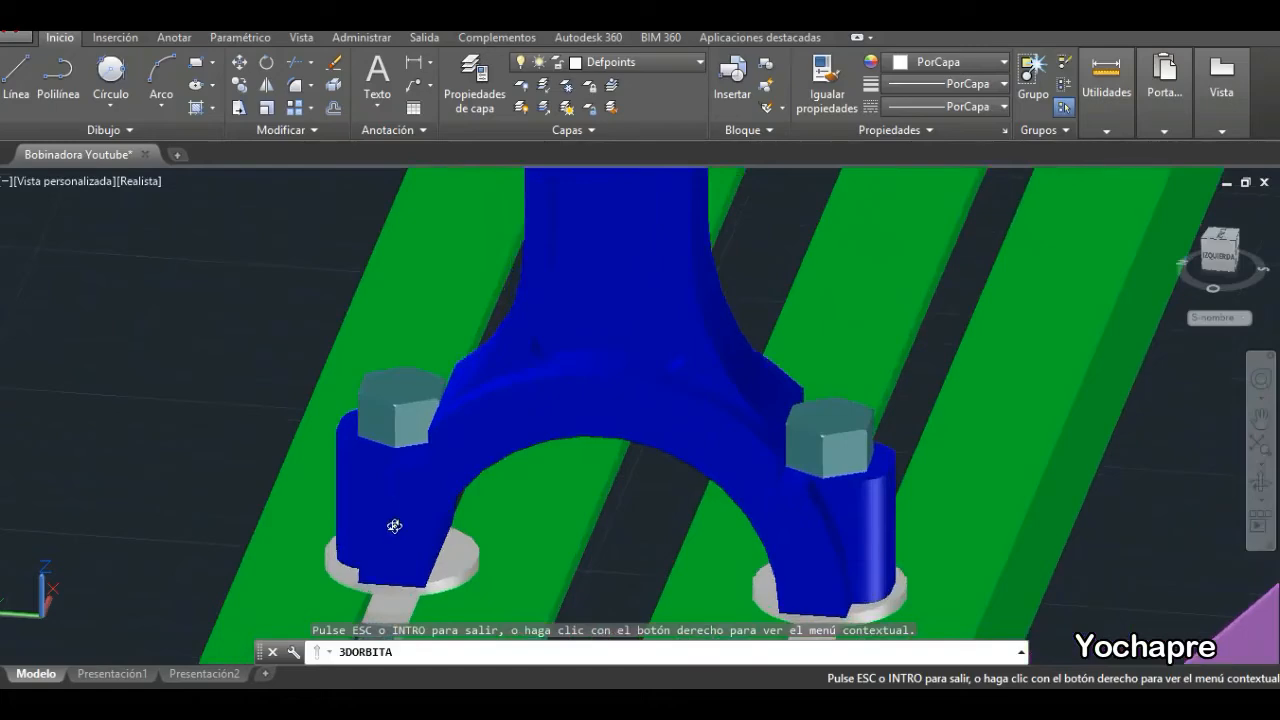
pyautogui.moveTo(423, 472); pyautogui.dragTo(354, 499)
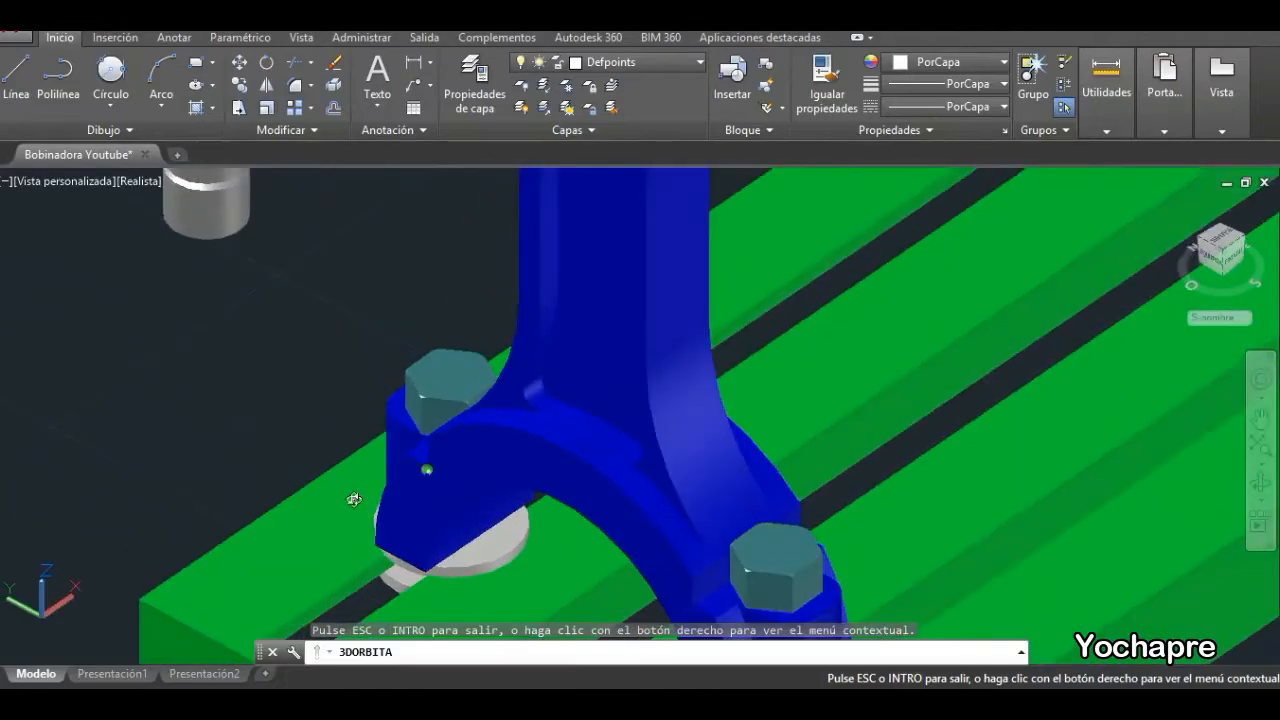
pyautogui.scroll(-10, 459, 490)
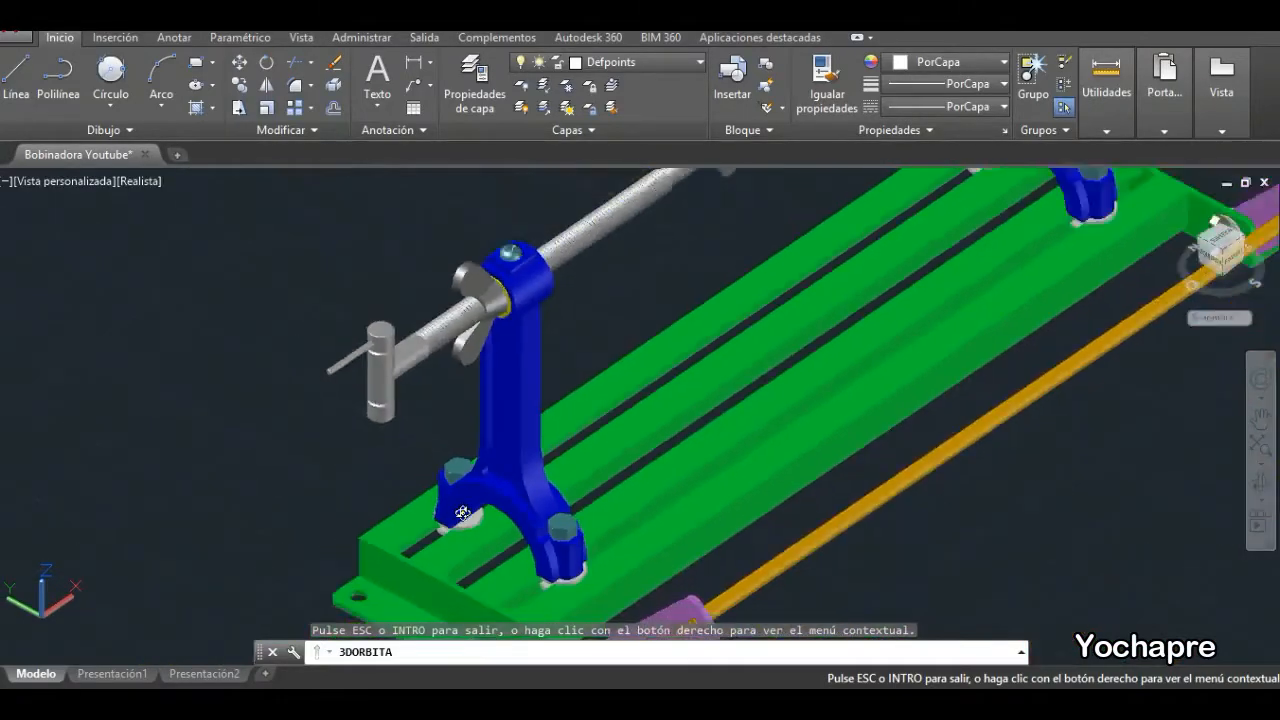
# Examine the separate grey support model, its ring end and recessed web, beside its 2D outline.
pyautogui.scroll(-3, 677, 407)
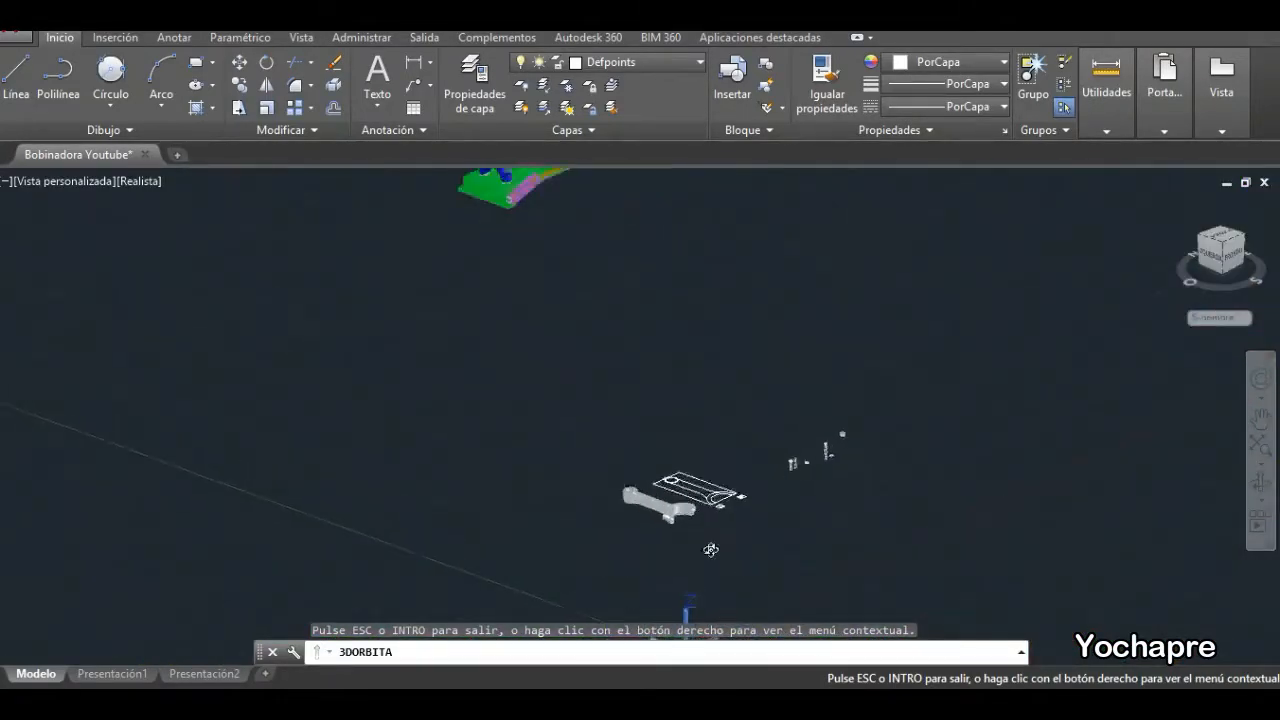
pyautogui.scroll(10, 671, 530)
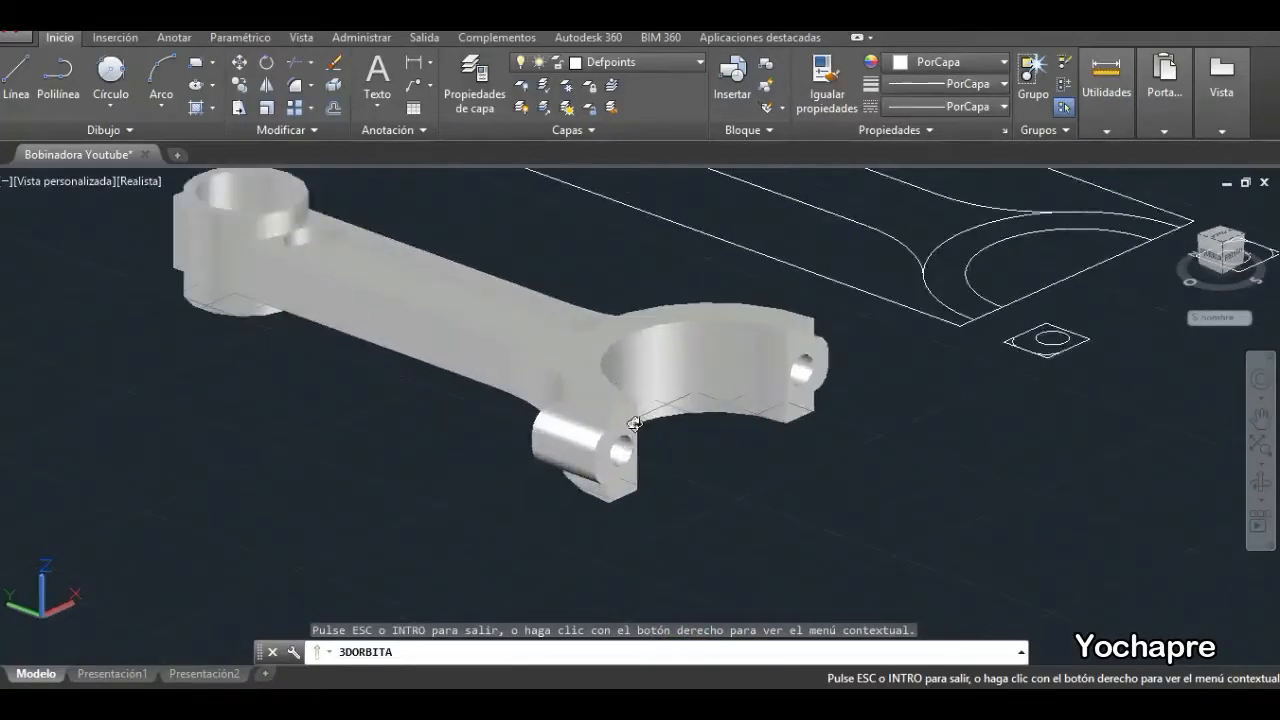
pyautogui.moveTo(615, 430); pyautogui.dragTo(658, 432)
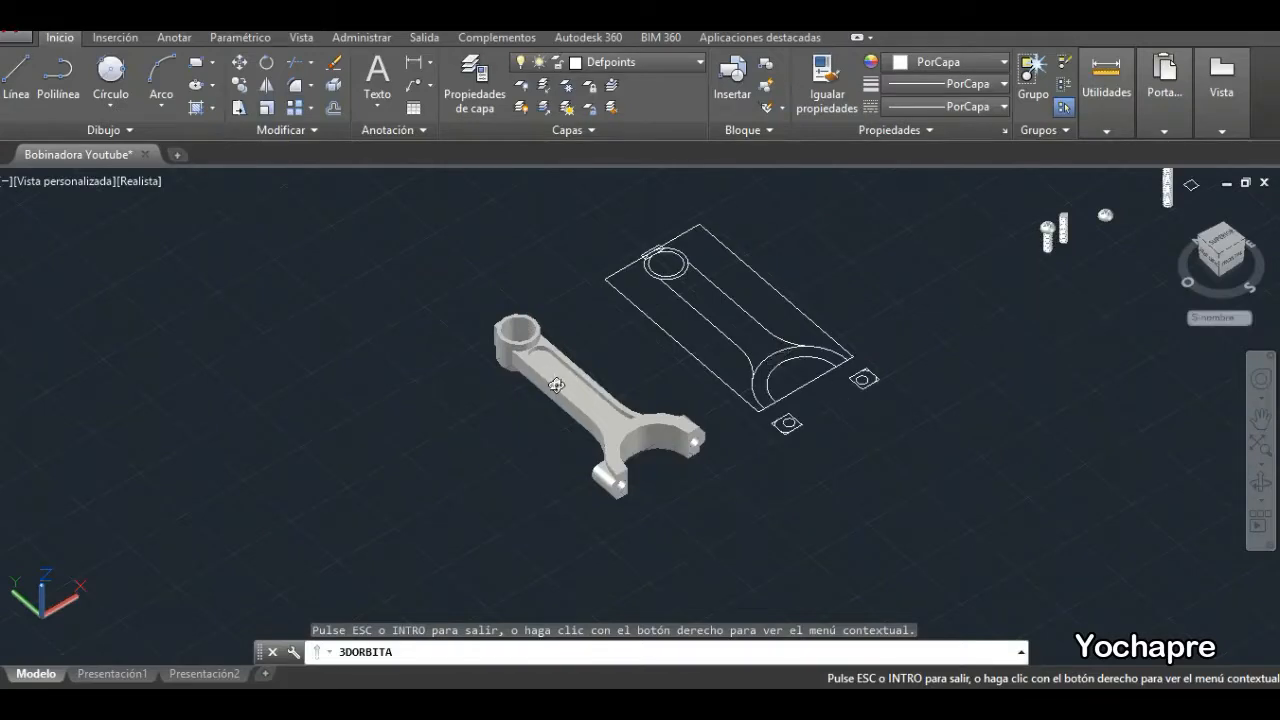
pyautogui.scroll(6, 545, 304)
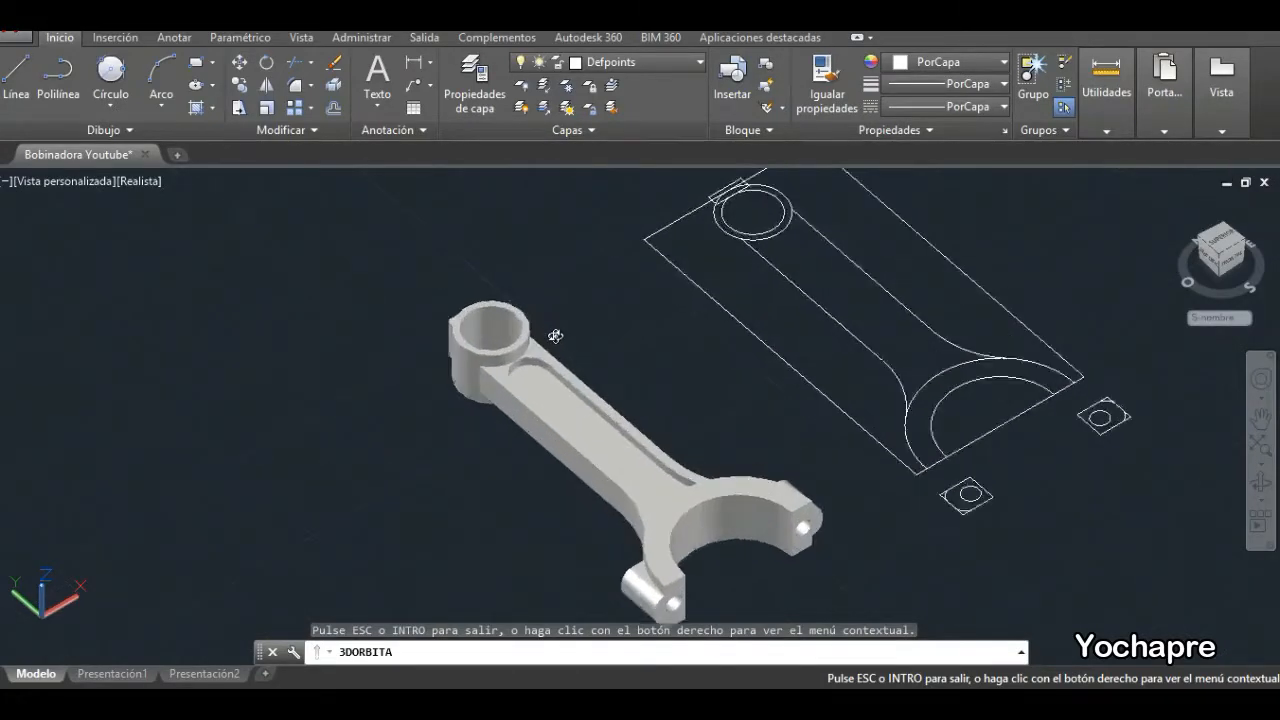
pyautogui.moveTo(556, 382); pyautogui.dragTo(516, 404)
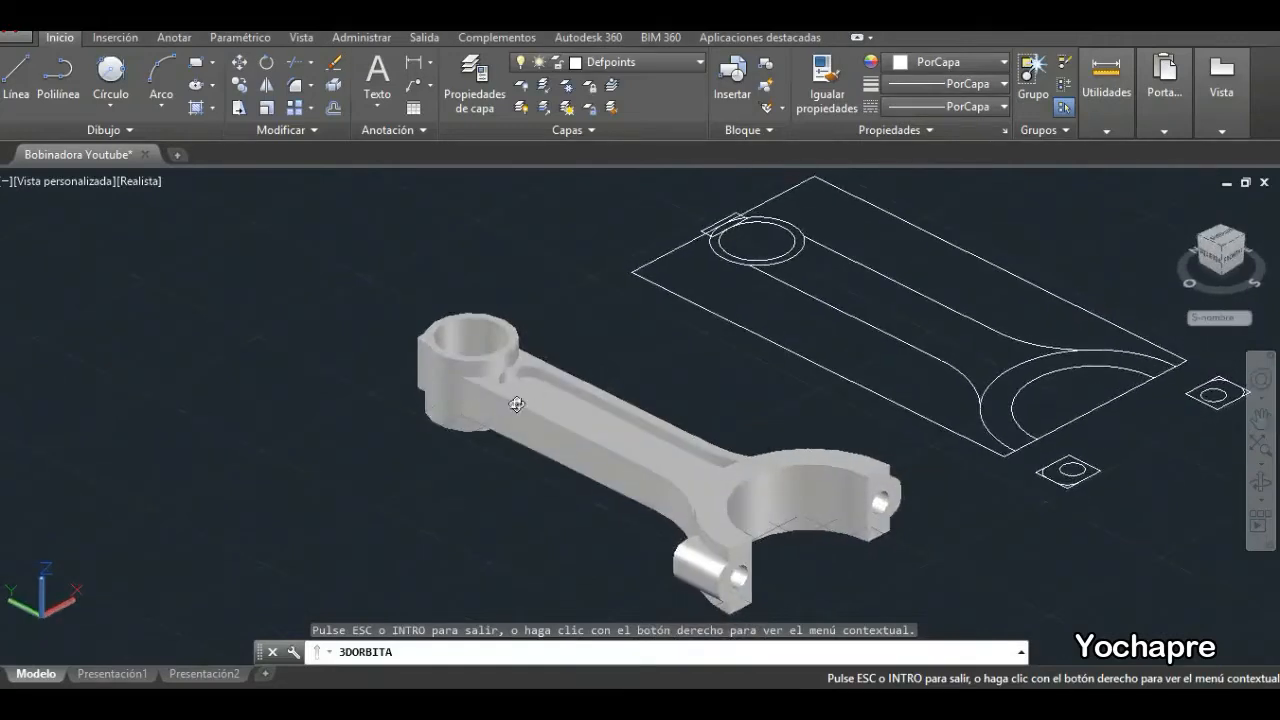
pyautogui.scroll(3, 496, 354)
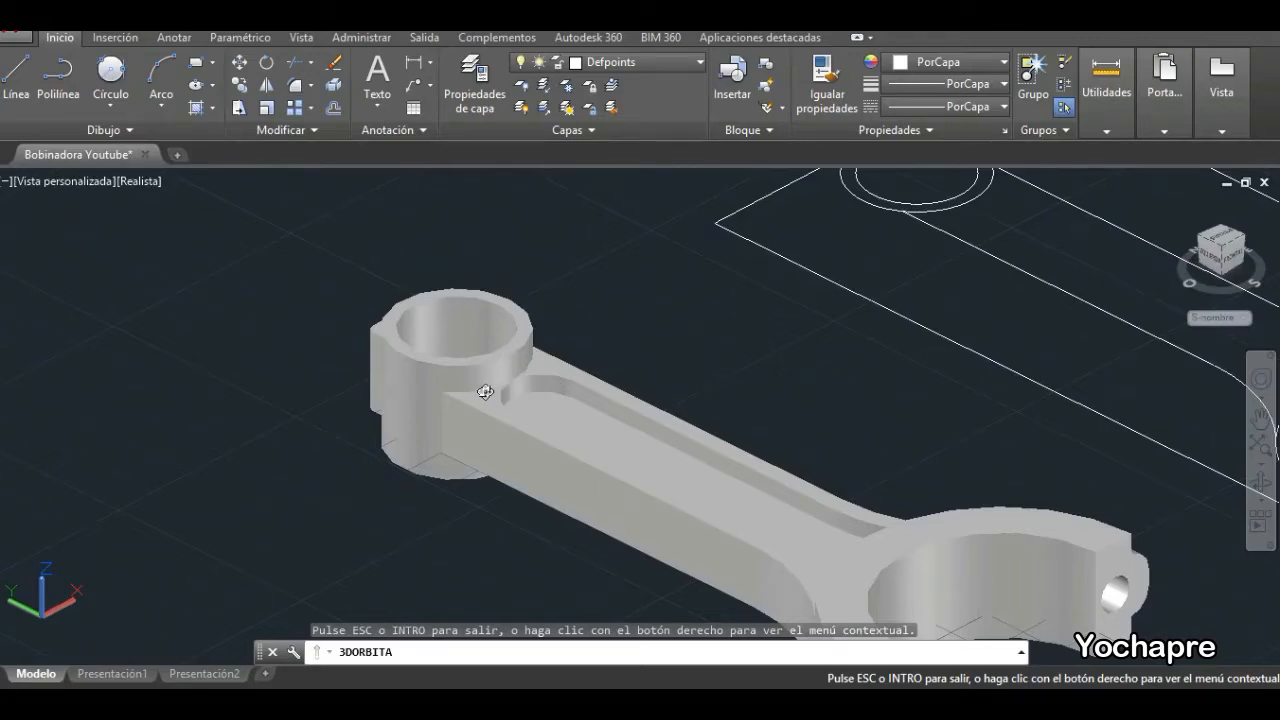
pyautogui.moveTo(541, 380); pyautogui.dragTo(552, 395)
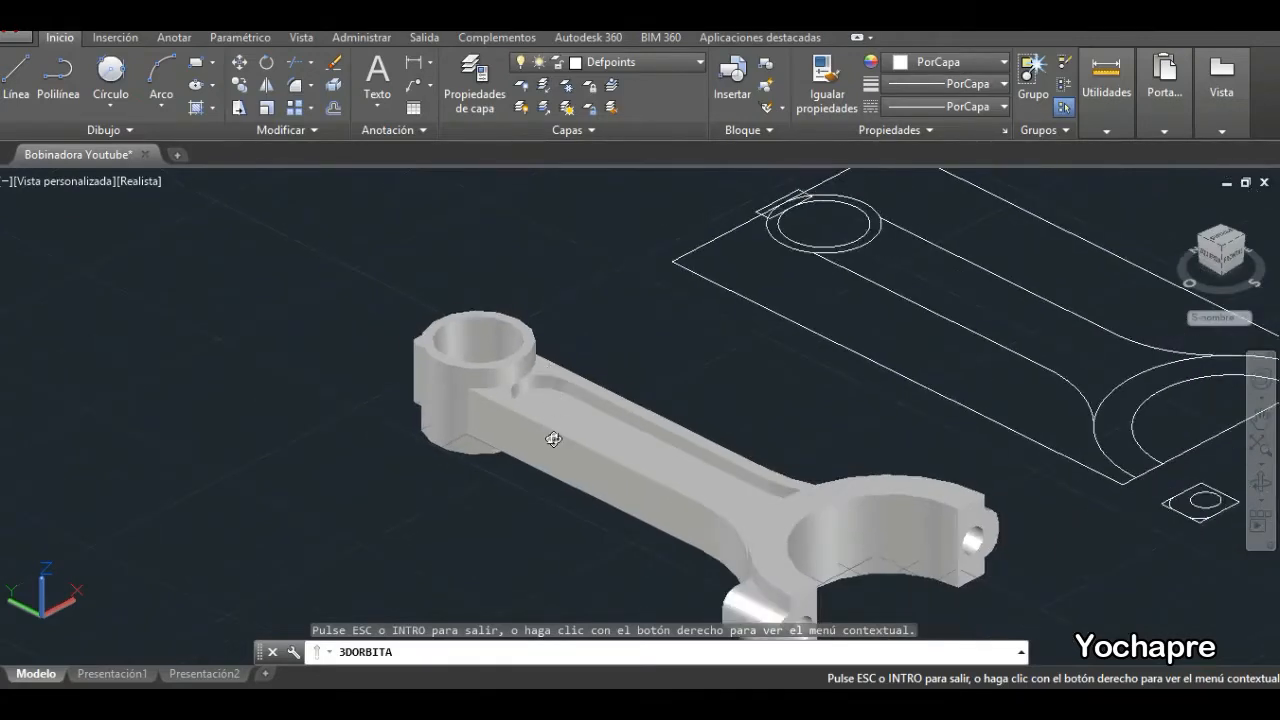
# Examine the grey support model's underside and top face and compare it with the 2D outline.
pyautogui.moveTo(553, 439); pyautogui.dragTo(605, 290)
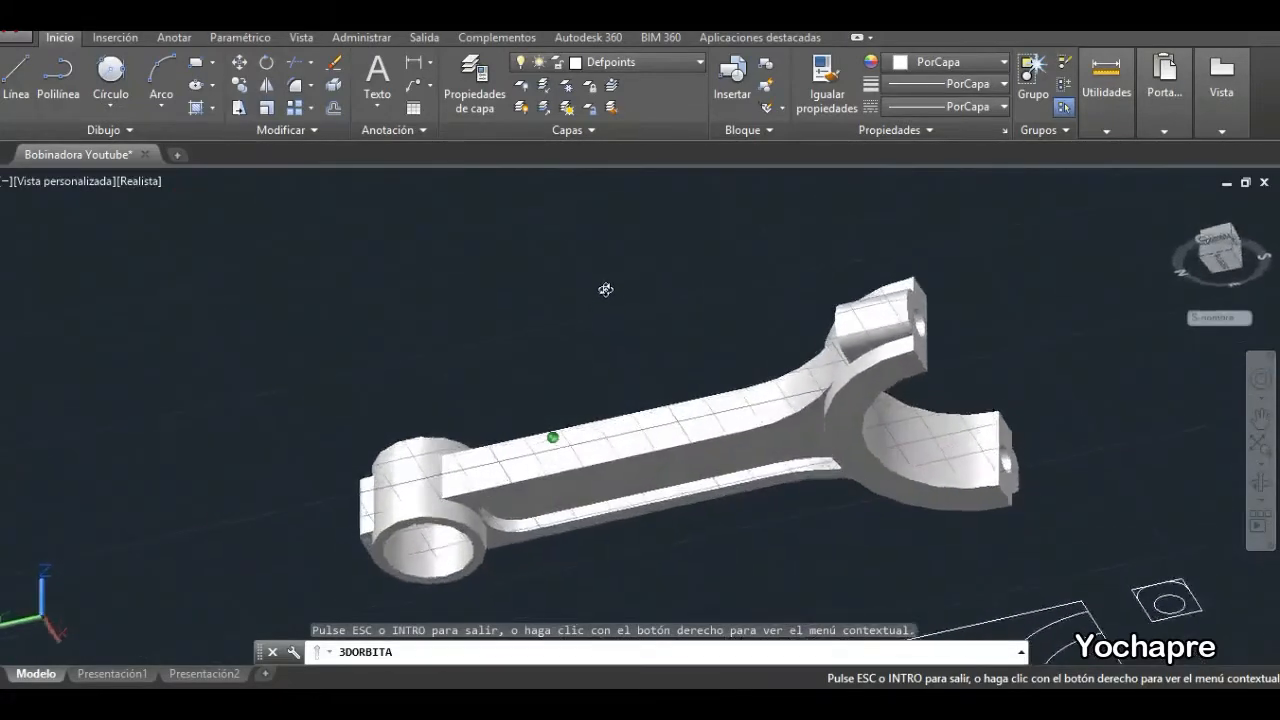
pyautogui.moveTo(745, 432); pyautogui.dragTo(667, 598)
pyautogui.scroll(-5, 466, 523)
pyautogui.scroll(1, 595, 405)
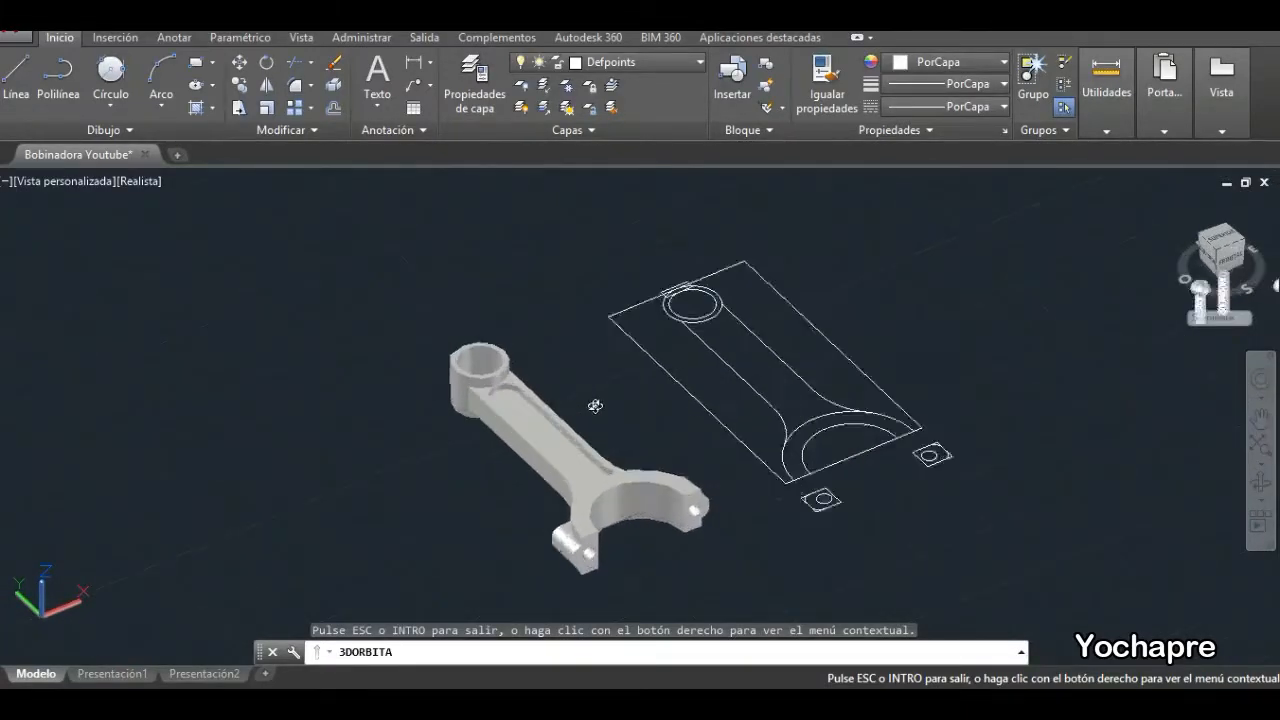
pyautogui.scroll(2, 595, 405)
pyautogui.moveTo(592, 497); pyautogui.dragTo(601, 568)
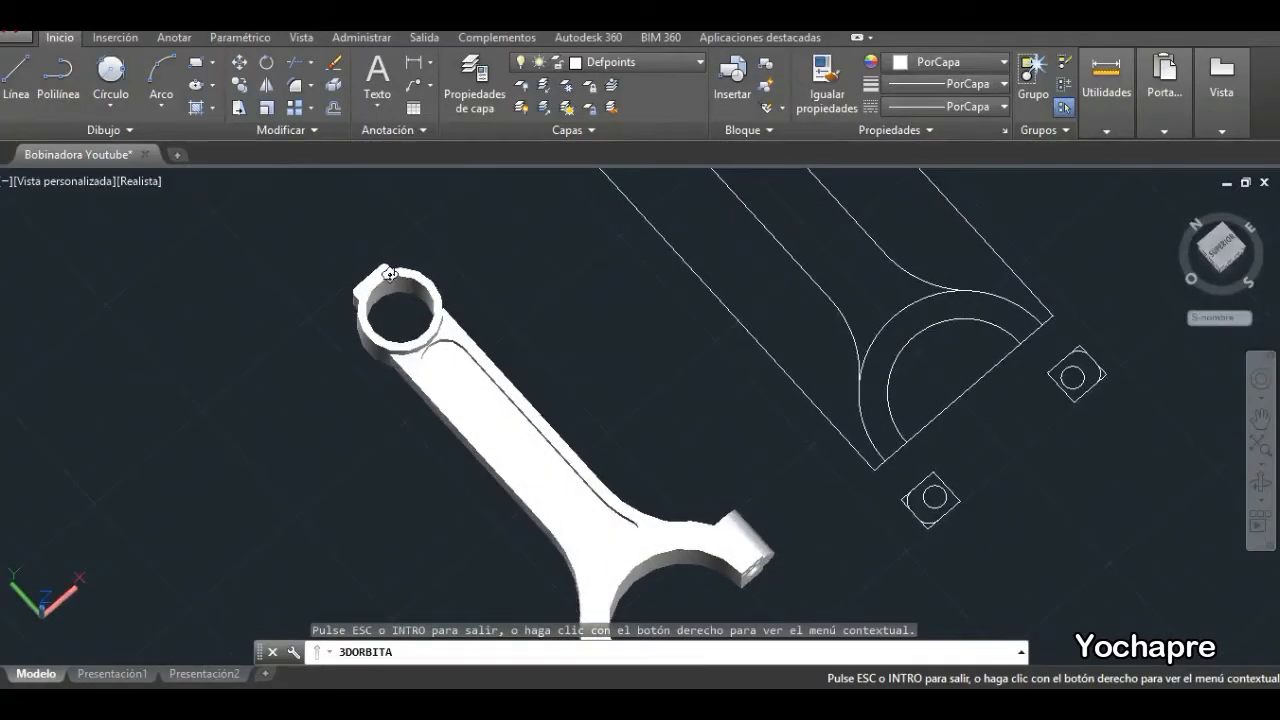
pyautogui.scroll(-3, 460, 491)
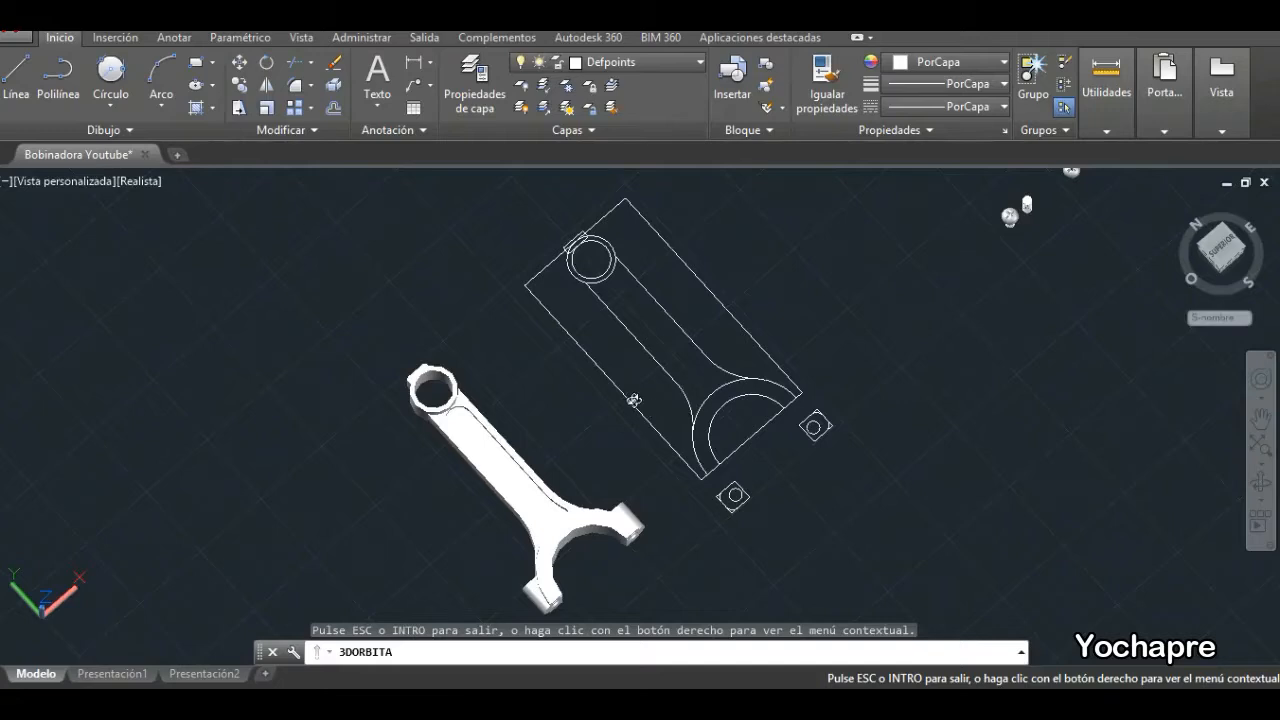
# Measure the long side of the rectangle enclosing the support's 2D outline.
pyautogui.click(1107, 131)
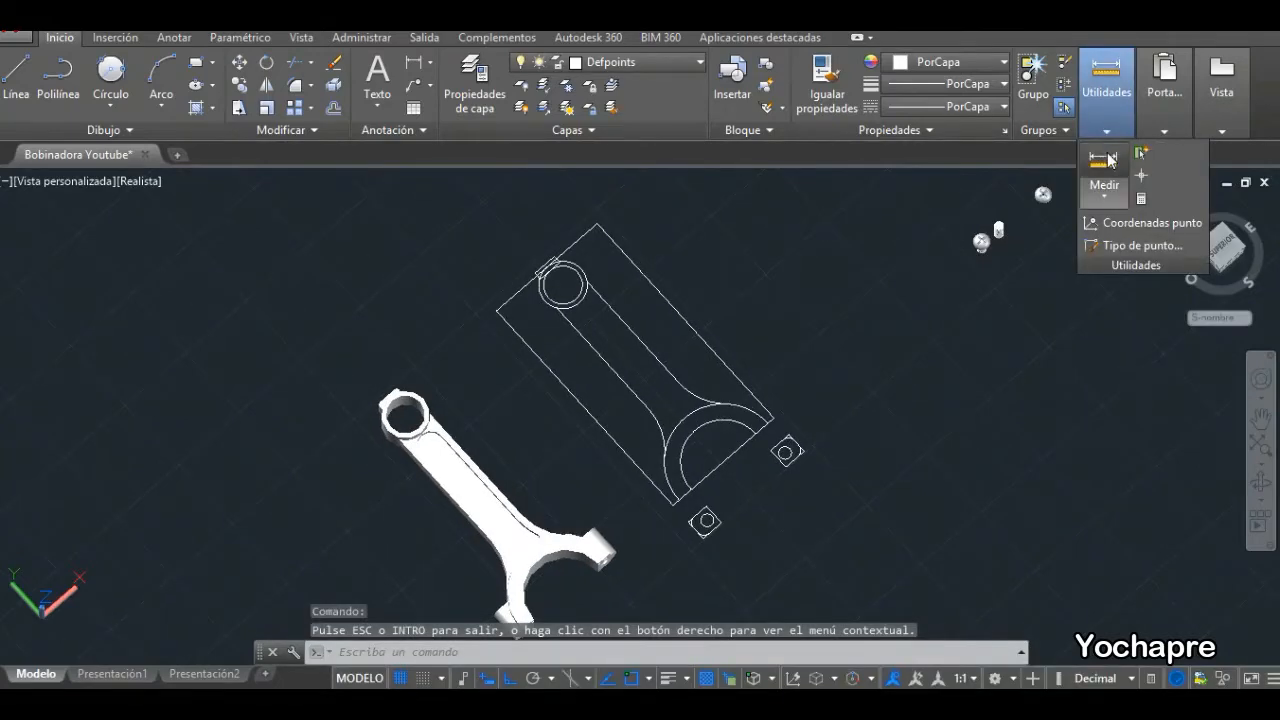
pyautogui.click(1105, 160)
pyautogui.click(598, 224)
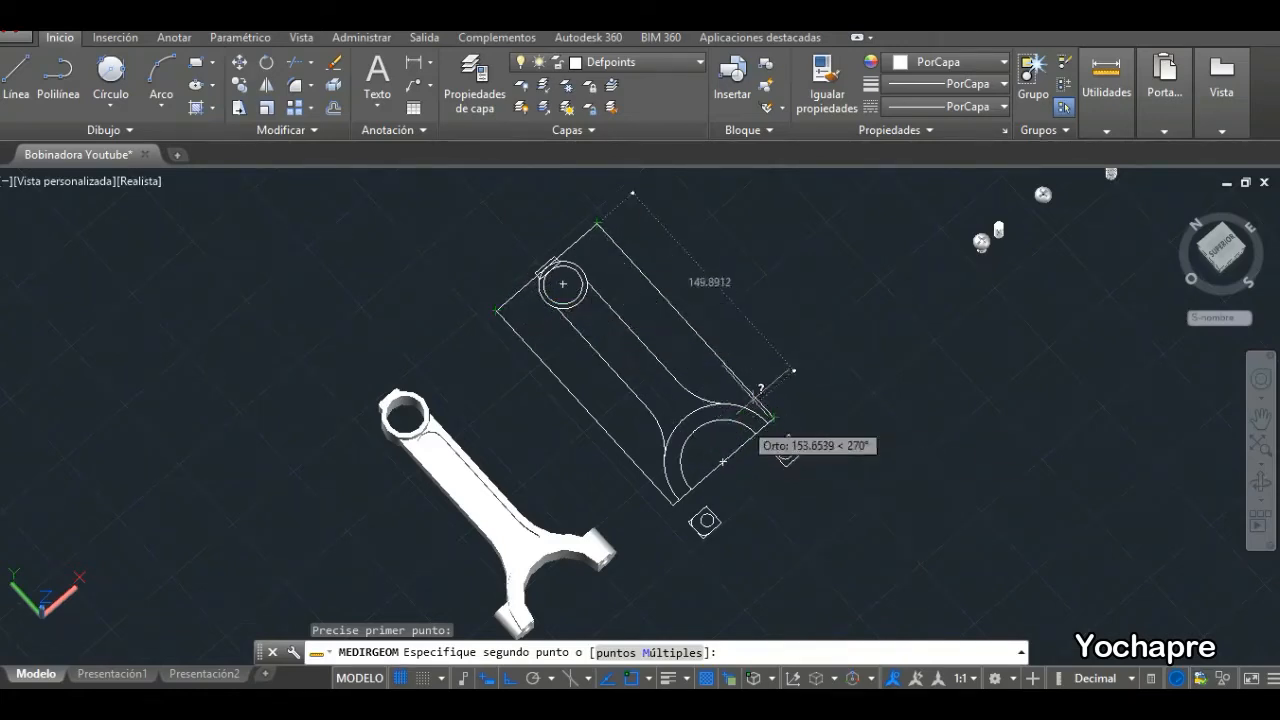
pyautogui.press('Escape')
pyautogui.keyDown('shift'); pyautogui.moveTo(763, 334); pyautogui.dragTo(447, 318, button='middle'); pyautogui.keyUp('shift')
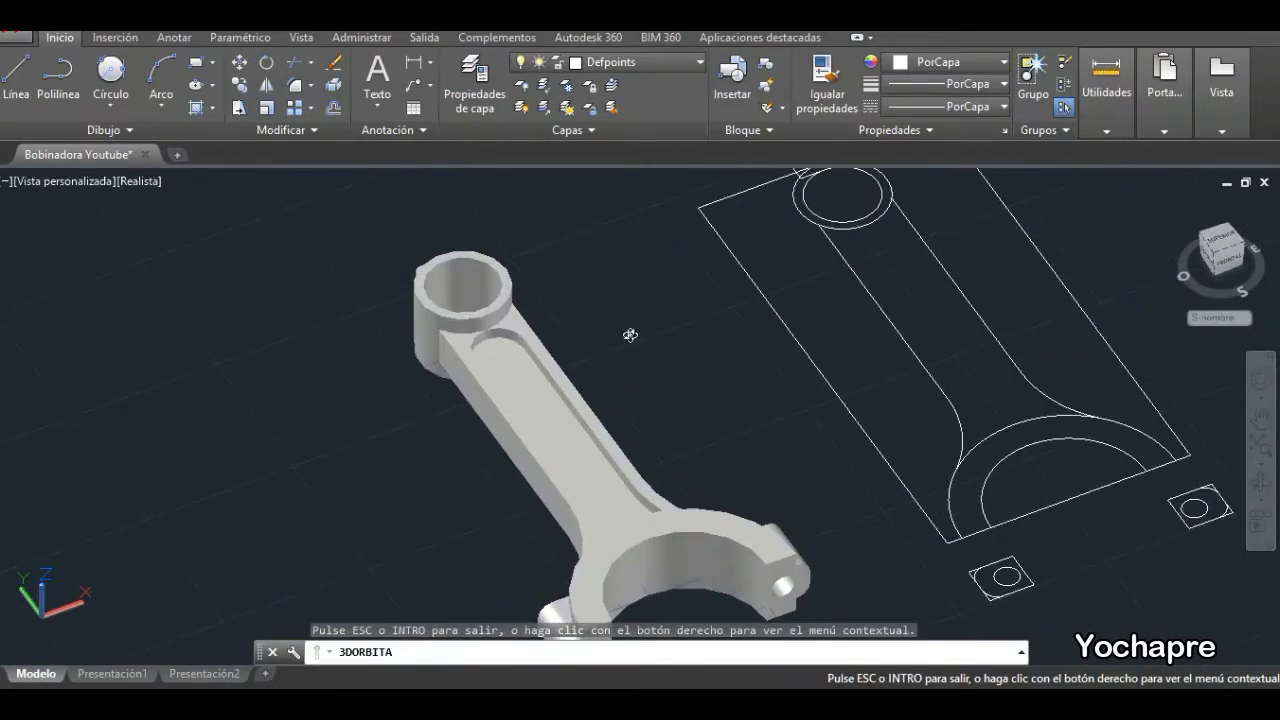
pyautogui.keyDown('shift'); pyautogui.moveTo(630, 335); pyautogui.dragTo(628, 325, button='middle'); pyautogui.keyUp('shift')
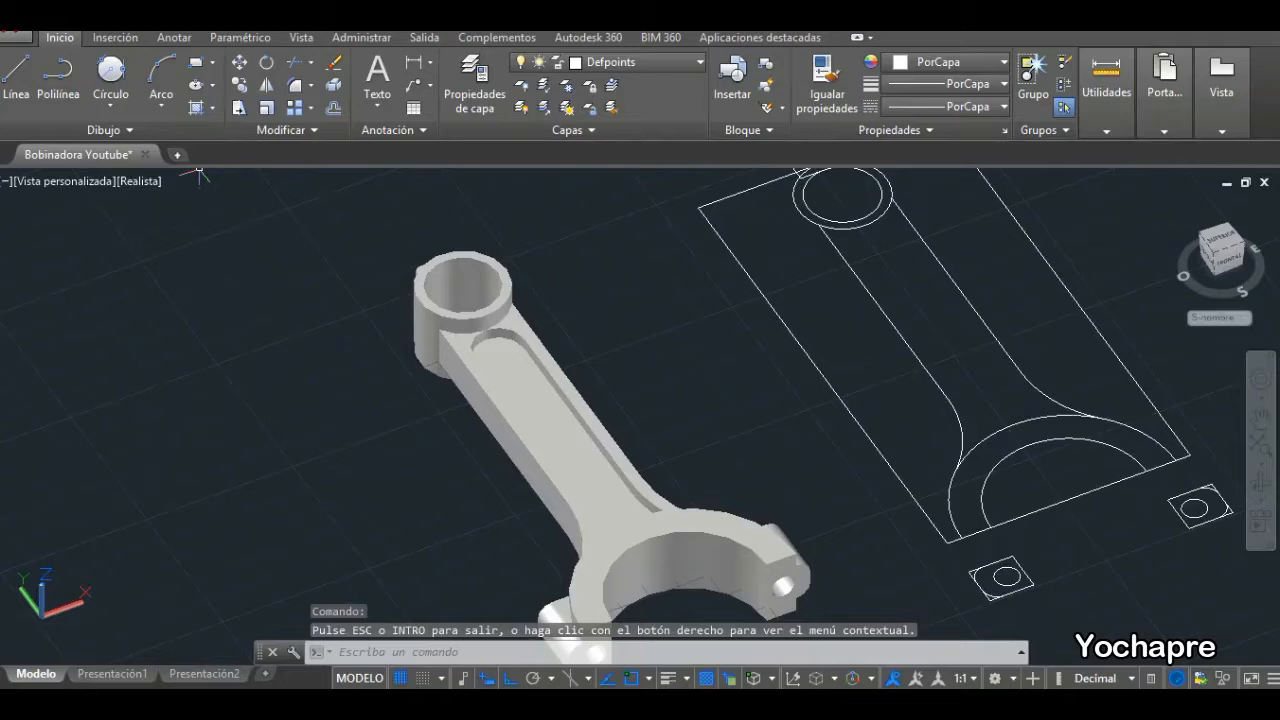
# Start a new blank drawing for the support.
pyautogui.click(178, 155)
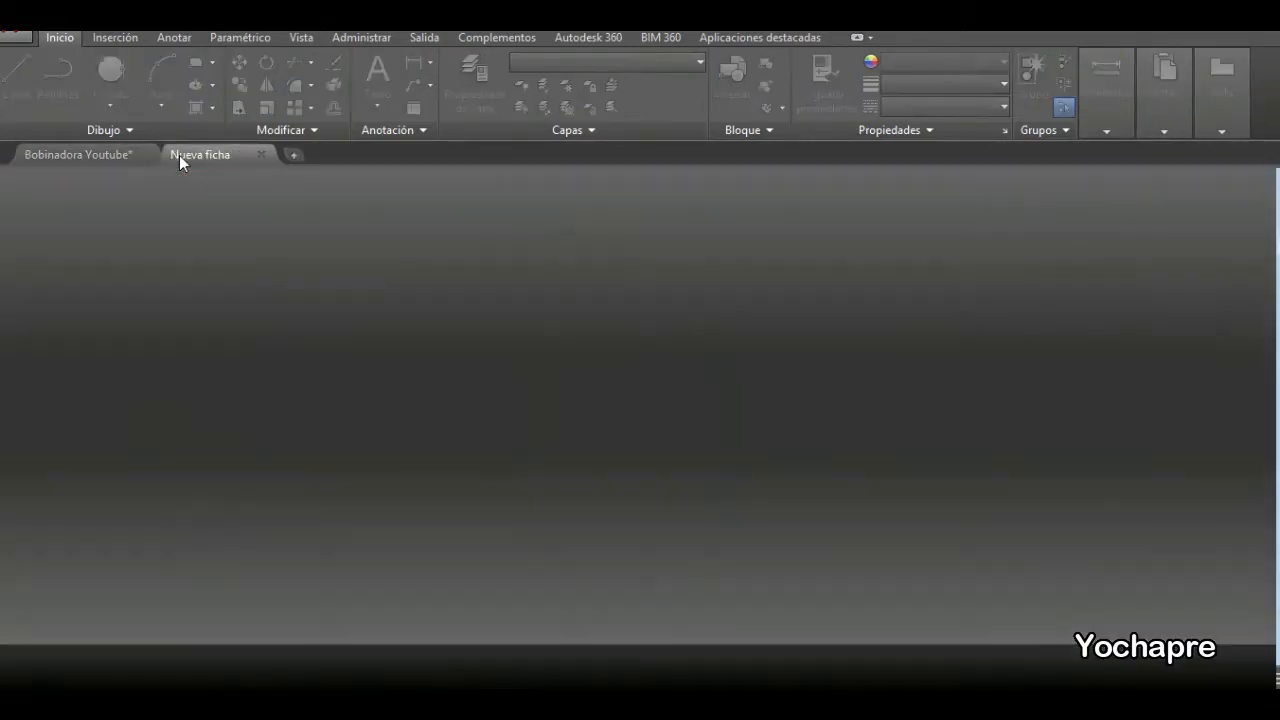
pyautogui.click(251, 329)
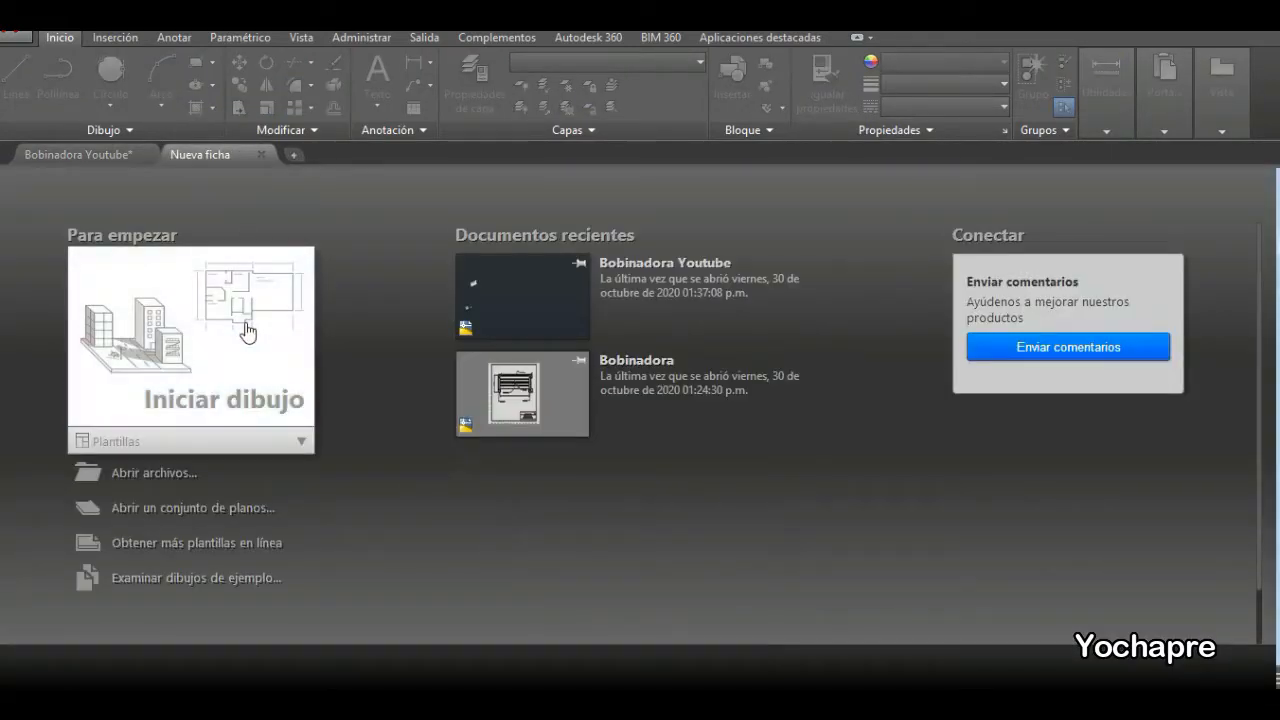
pyautogui.moveTo(436, 415); pyautogui.dragTo(384, 426, button='middle')
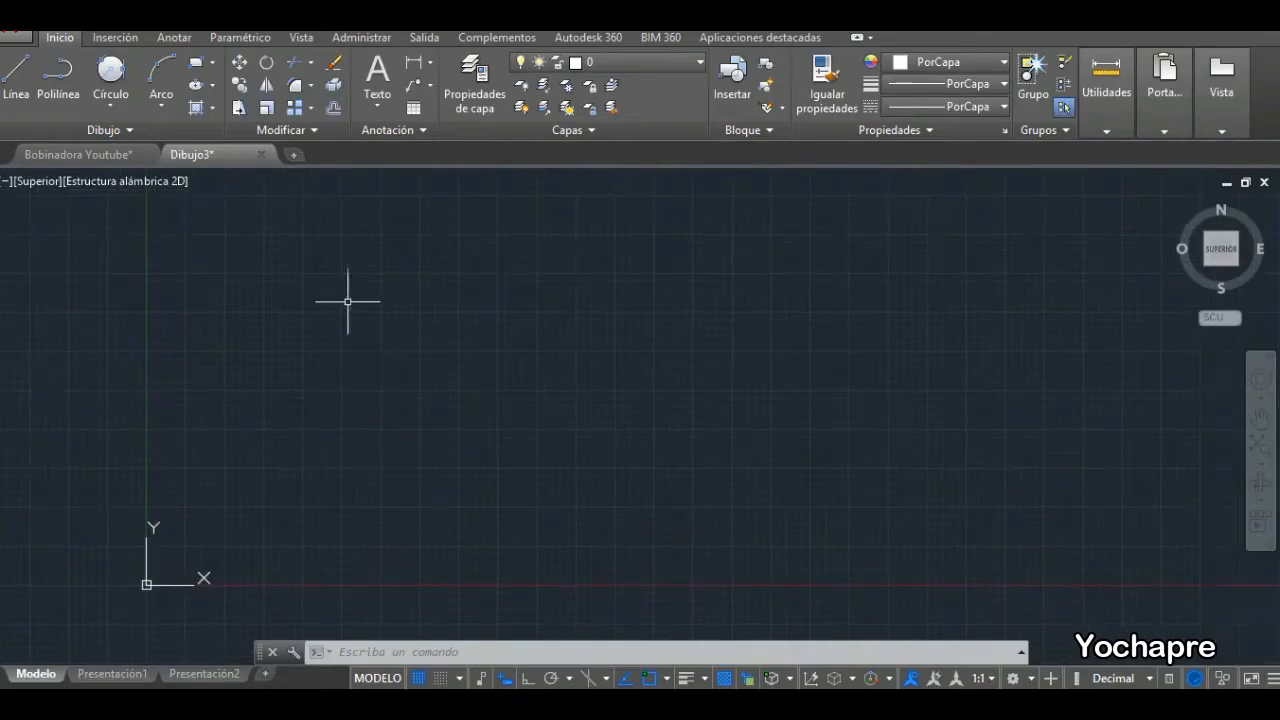
# Draw an upright rectangle 83 wide and 164 high as the support's bounding outline.
pyautogui.click(196, 66)
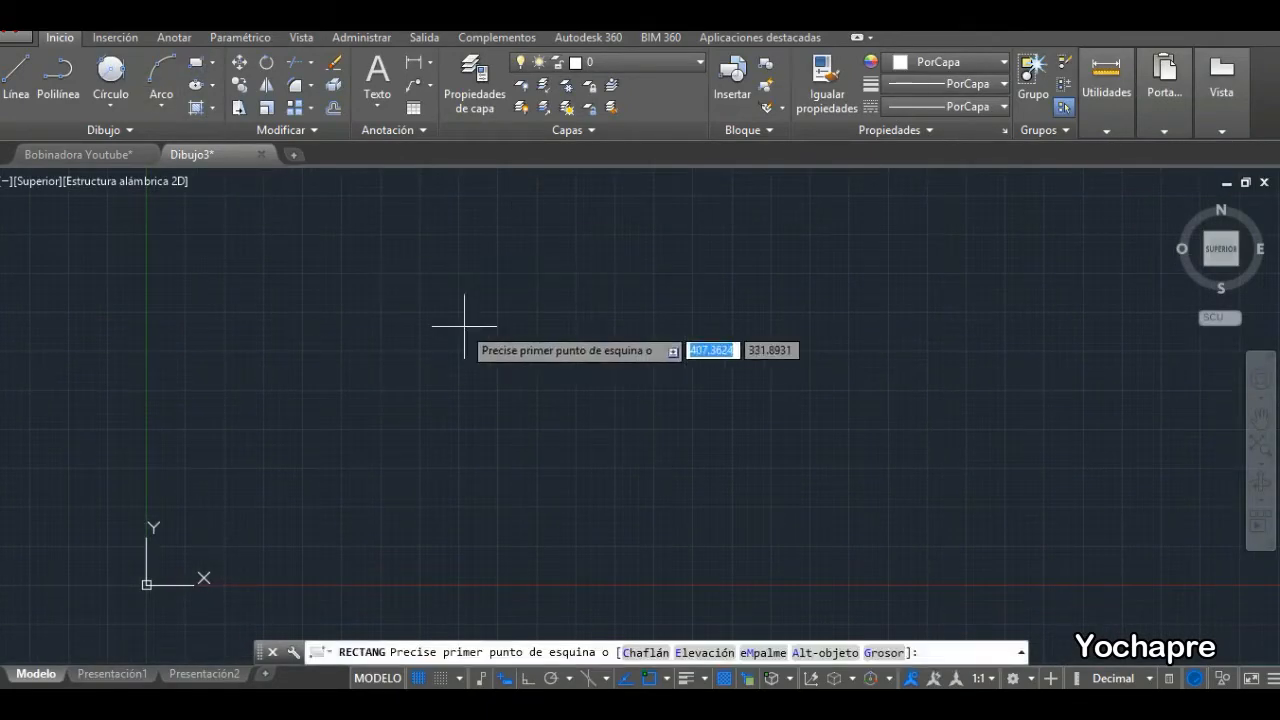
pyautogui.click(394, 280)
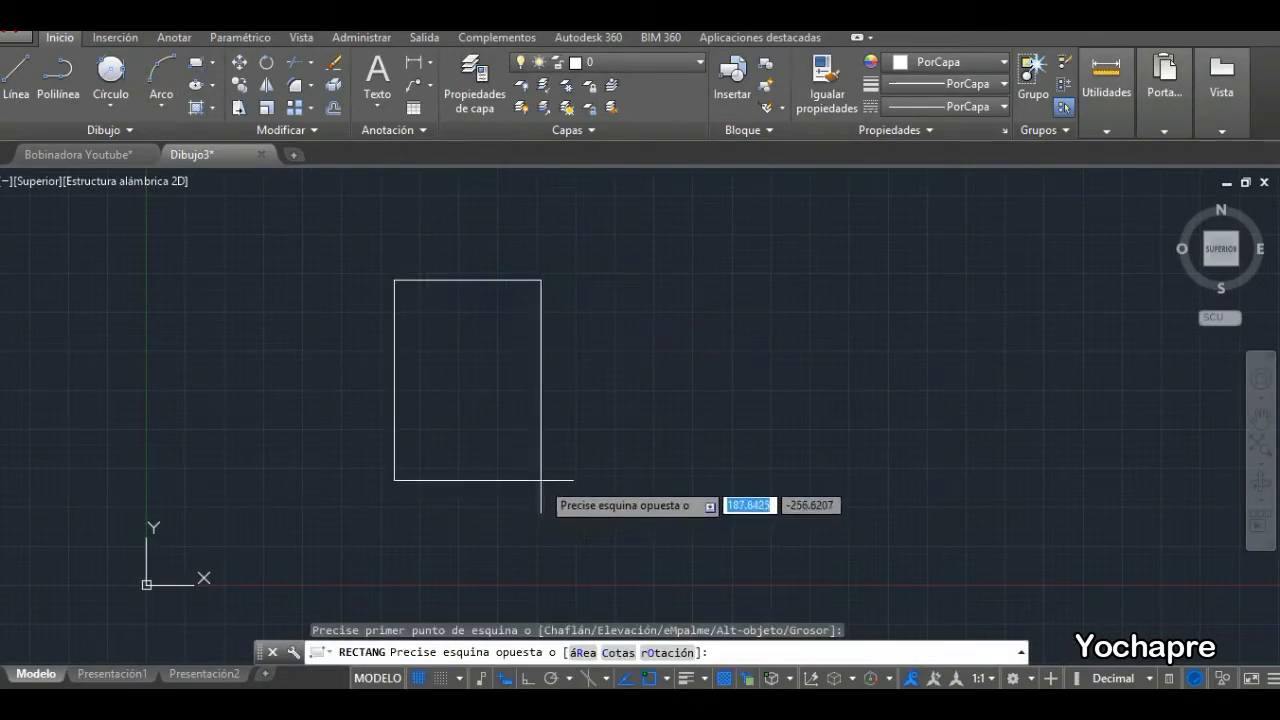
pyautogui.press('Tab')
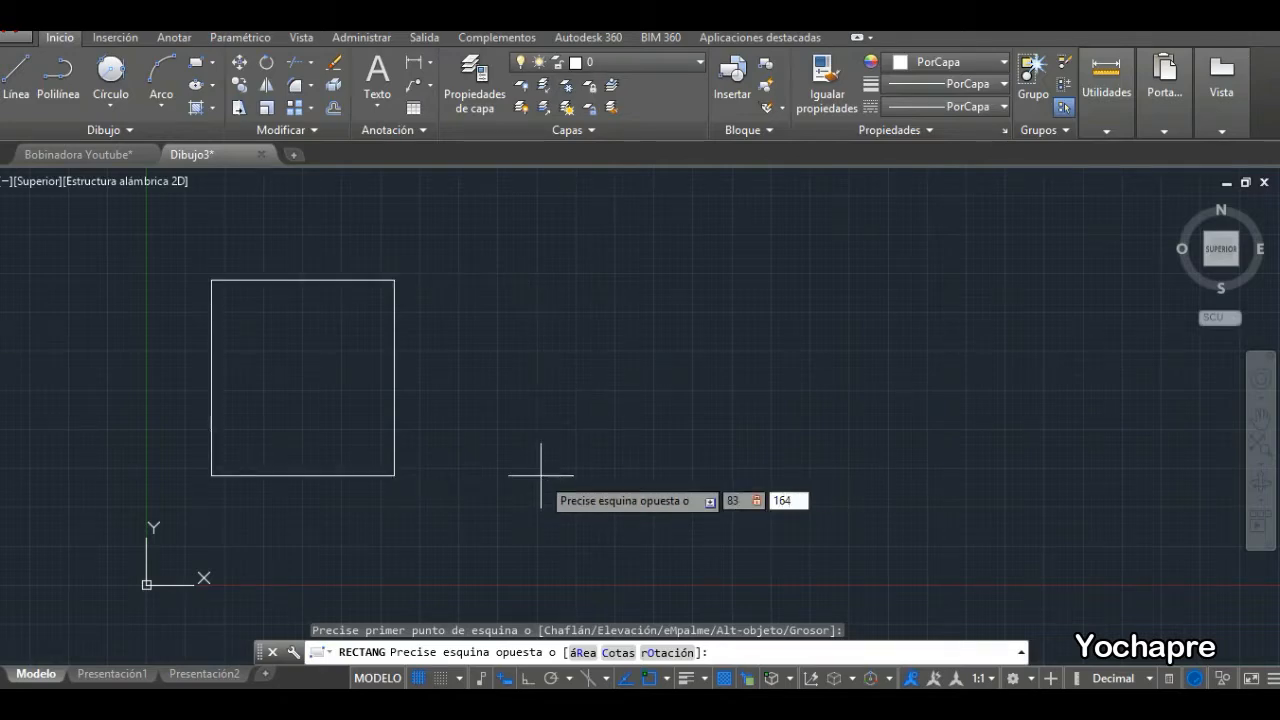
pyautogui.press('Return')
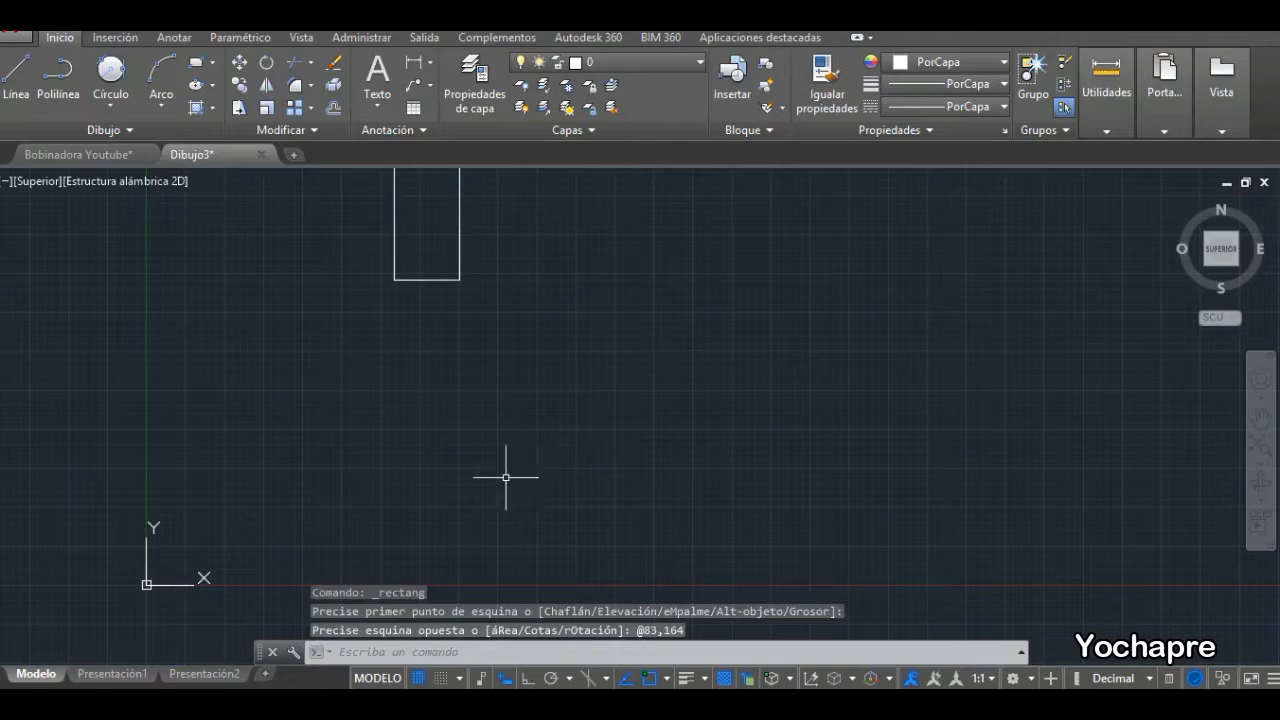
pyautogui.scroll(-3, 420, 437)
pyautogui.scroll(5, 384, 303)
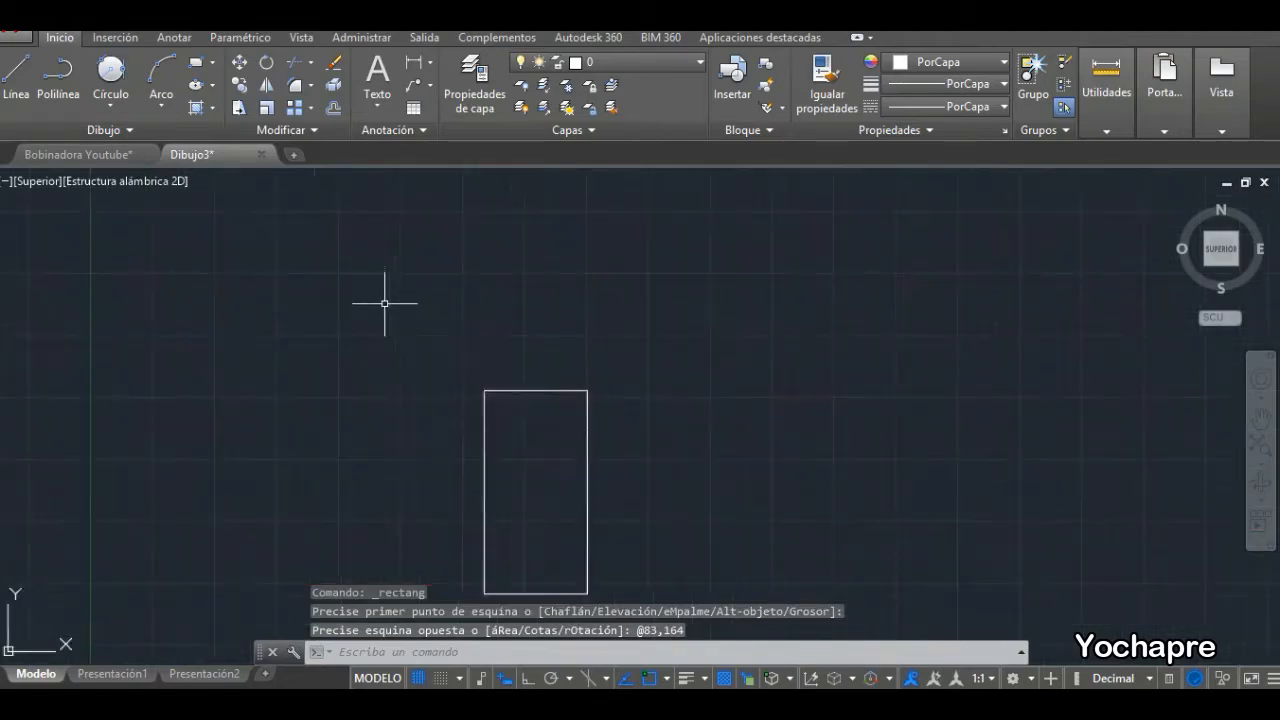
pyautogui.moveTo(543, 506); pyautogui.dragTo(562, 431, button='middle')
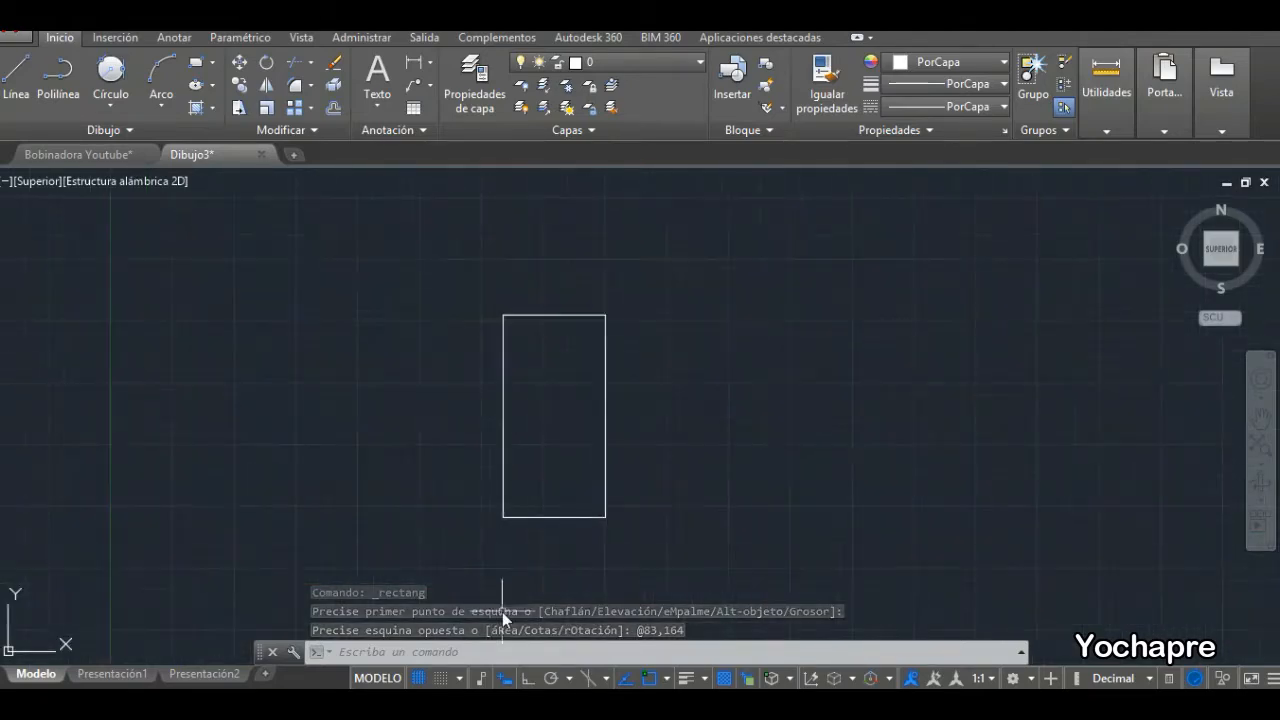
pyautogui.click(548, 327)
pyautogui.scroll(5, 545, 322)
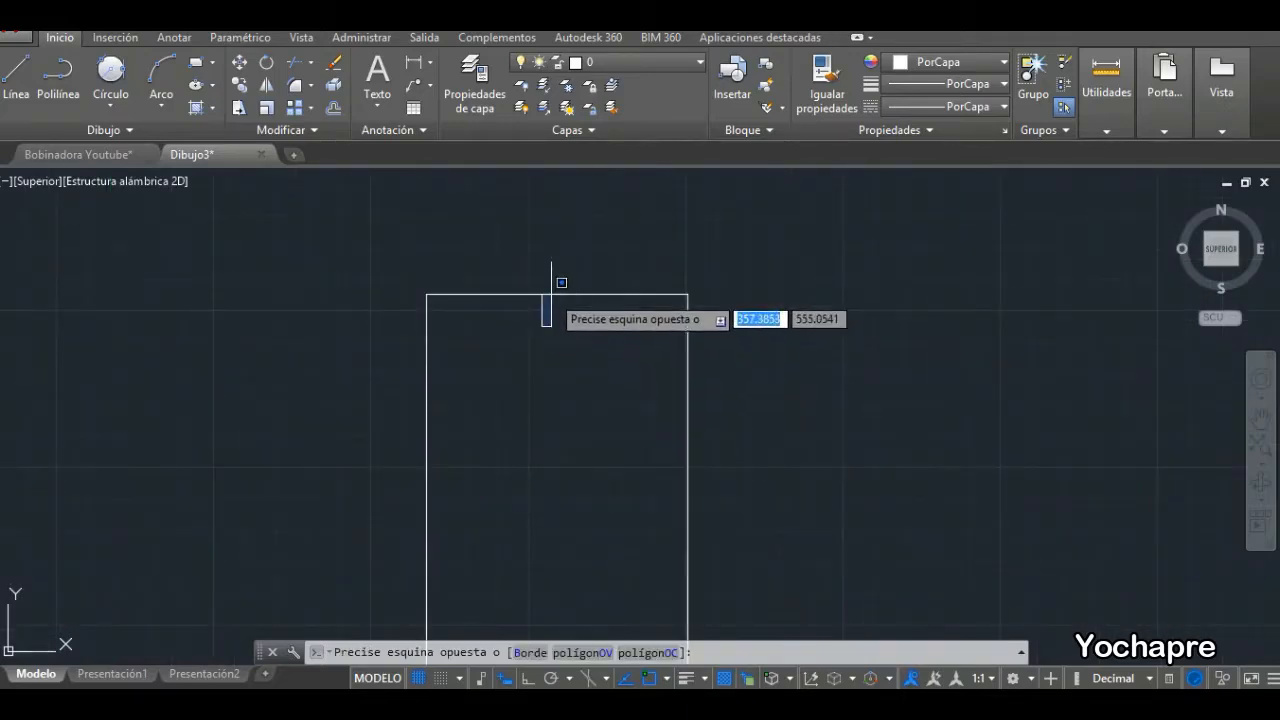
pyautogui.press('Escape')
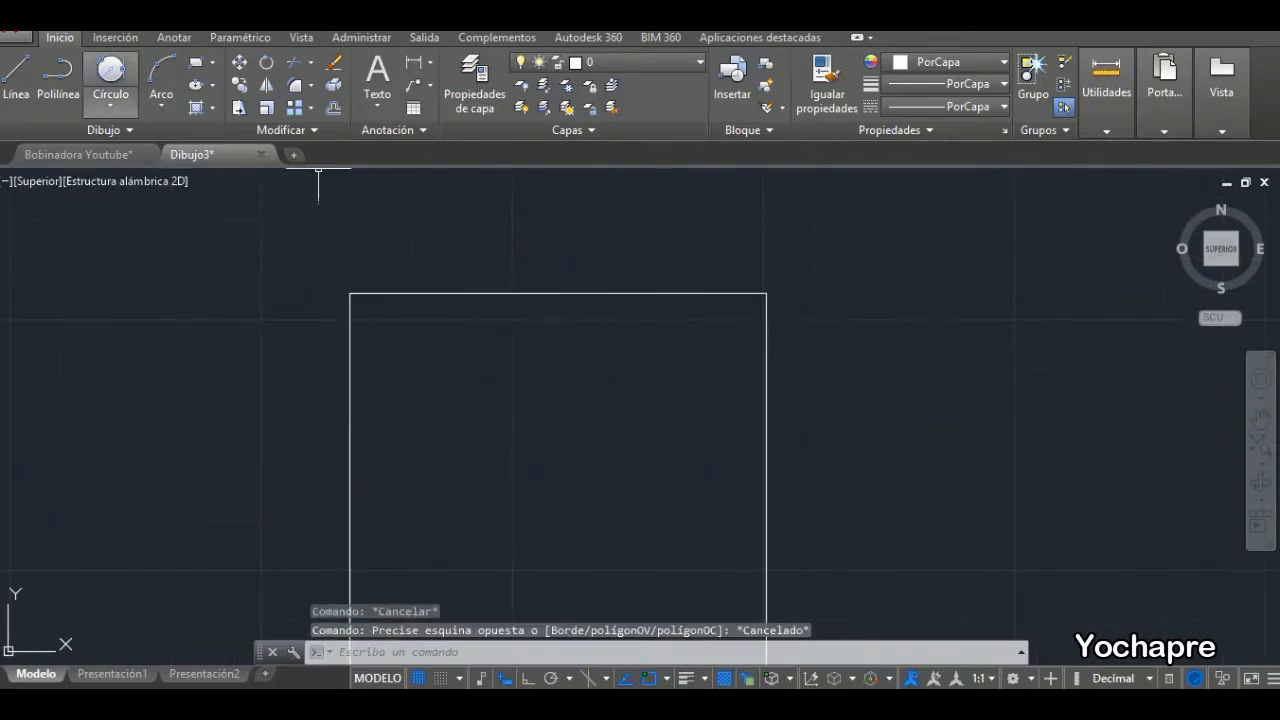
# Draw a guide line 15 long straight down from the midpoint of the rectangle's upper edge.
pyautogui.click(18, 86)
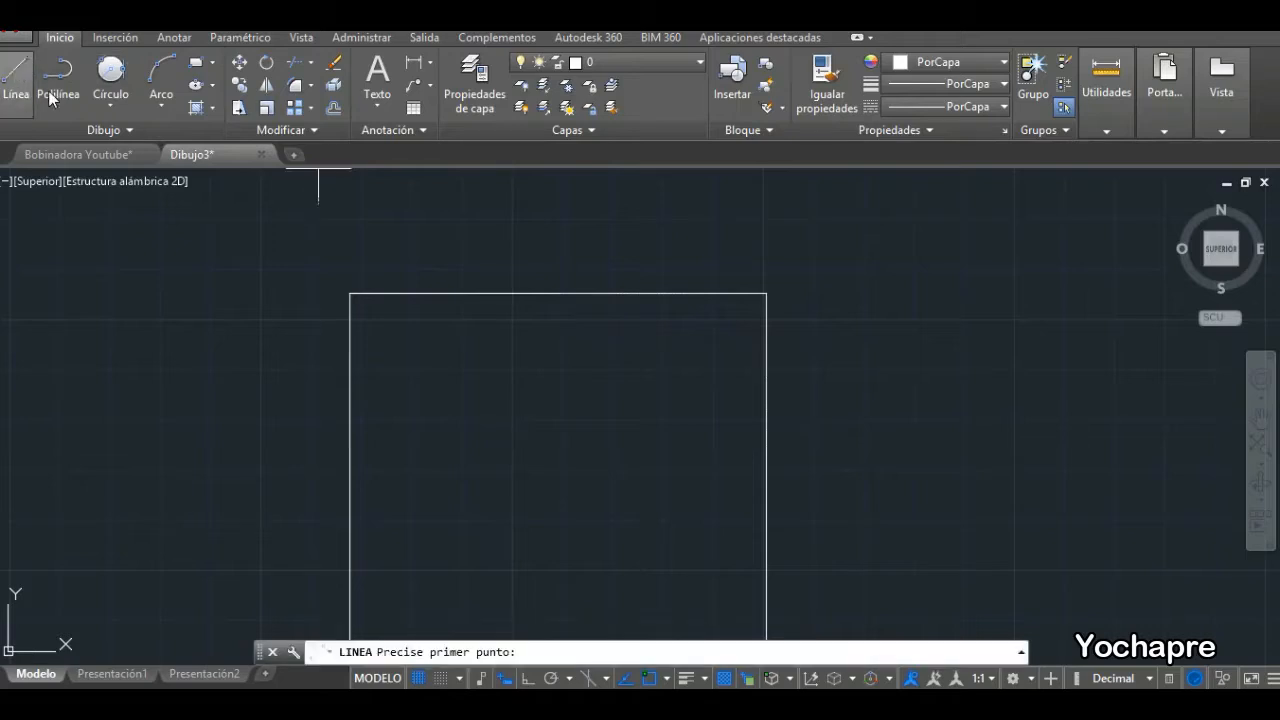
pyautogui.click(558, 293)
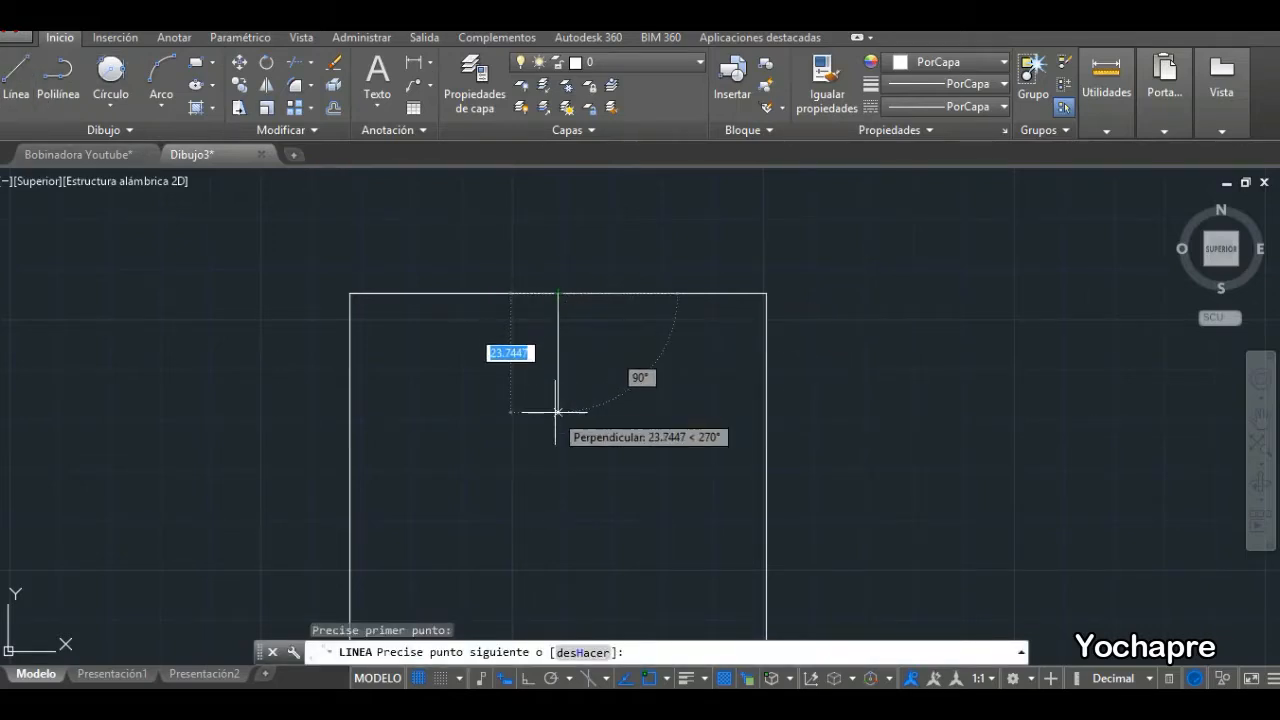
pyautogui.write('15')
pyautogui.press('Return')
pyautogui.press('Return')
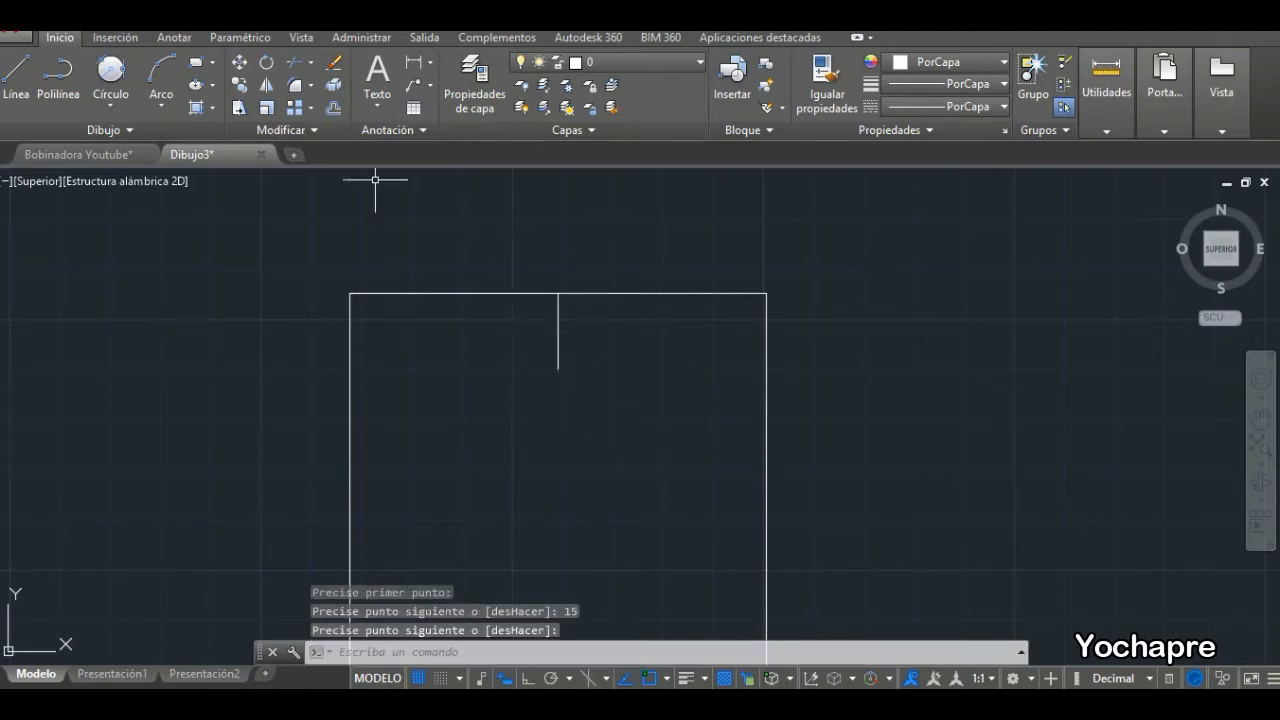
# Draw a circle of radius 15 centred on the lower end of the guide line.
pyautogui.click(120, 106)
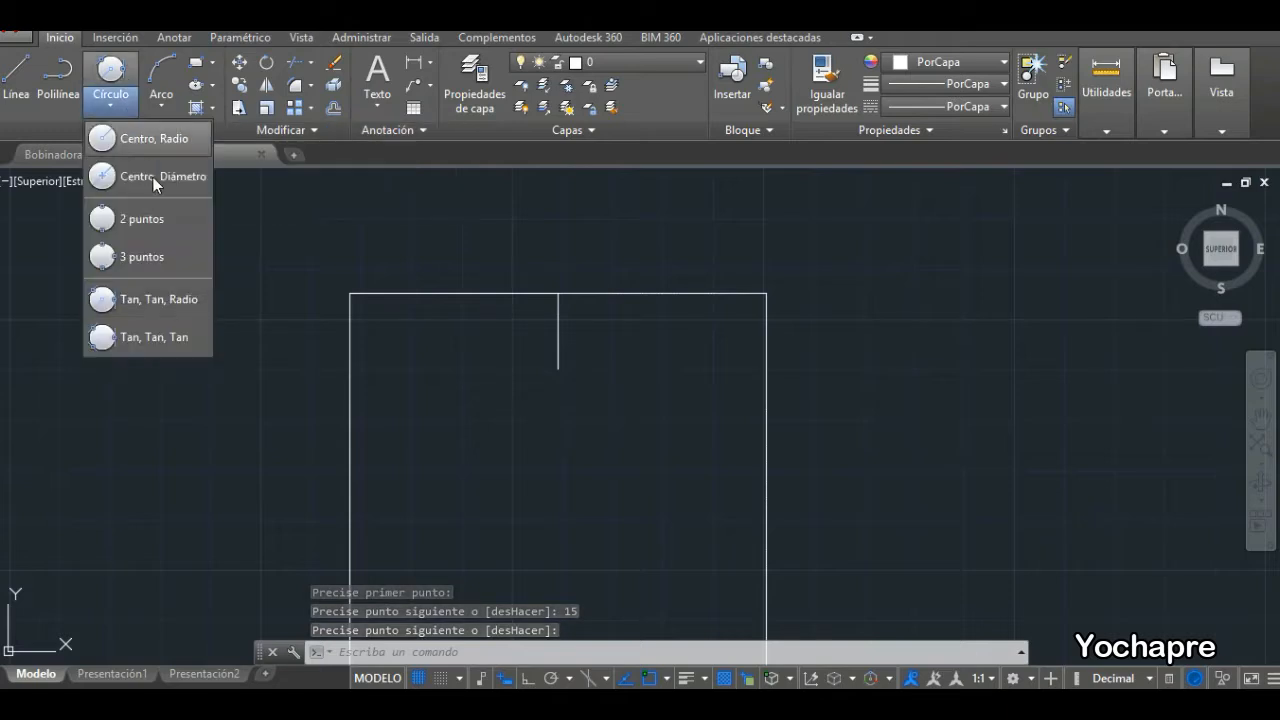
pyautogui.click(144, 140)
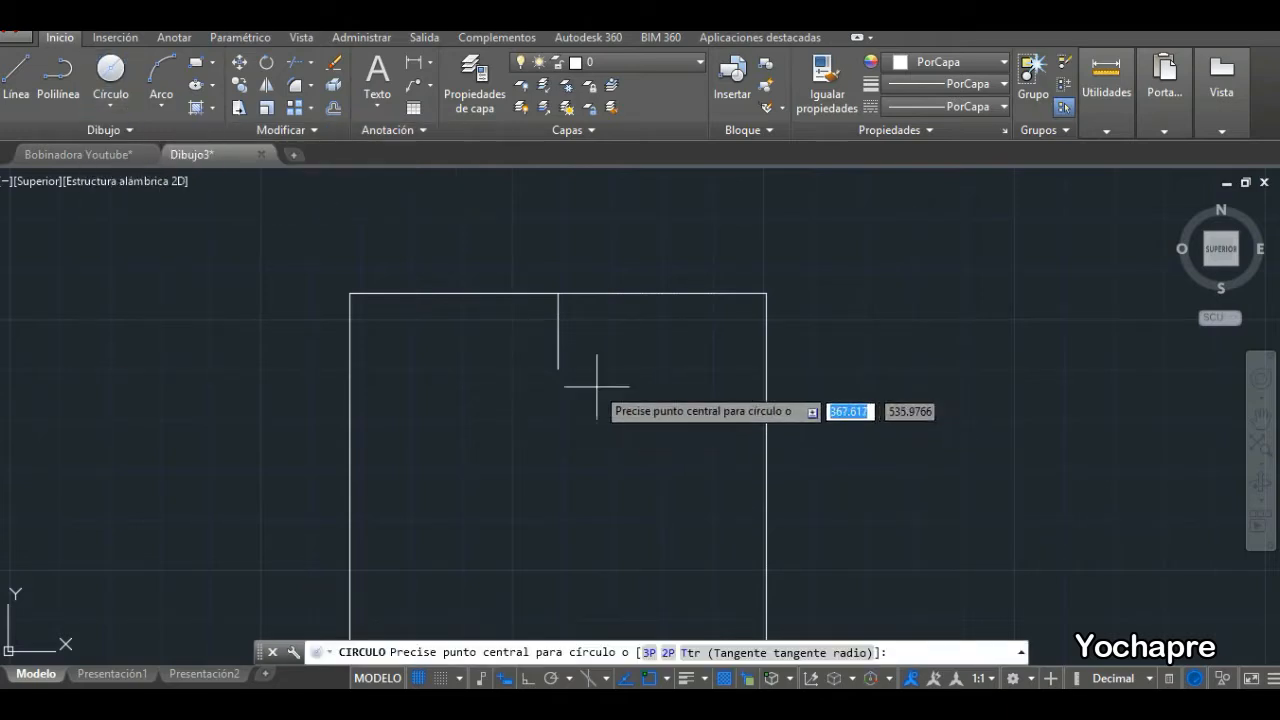
pyautogui.click(558, 368)
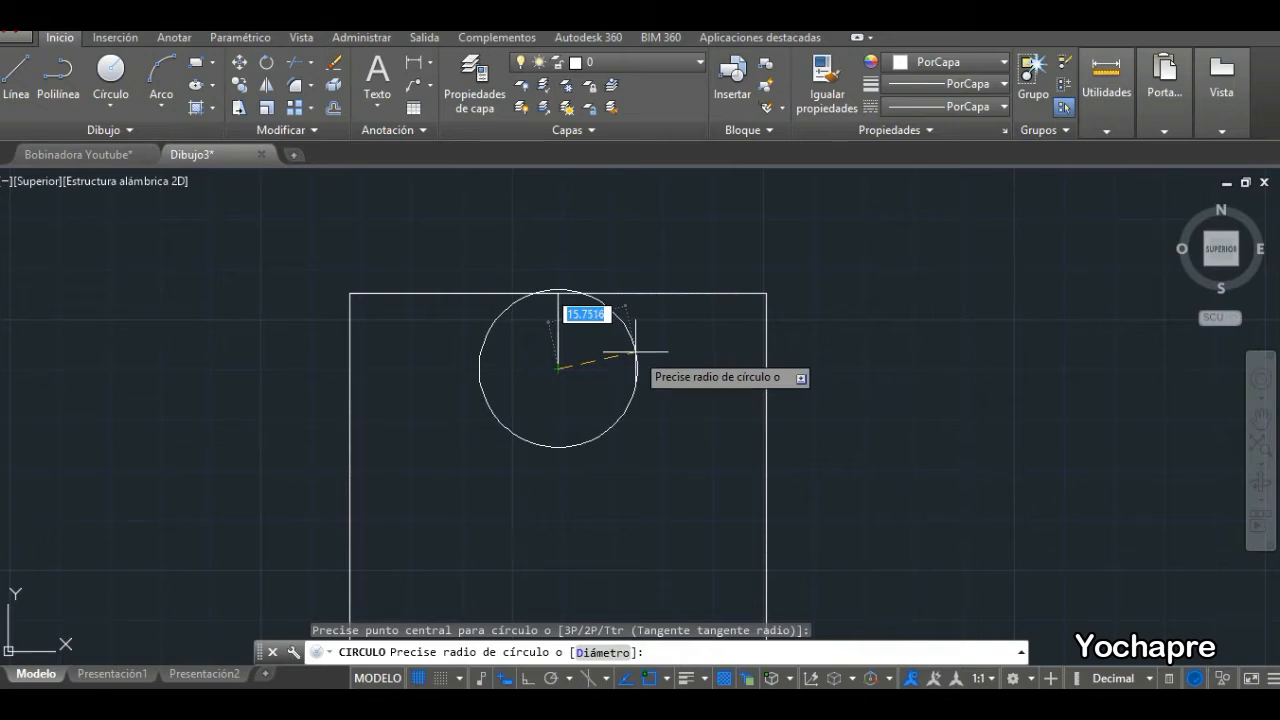
pyautogui.press('Return')
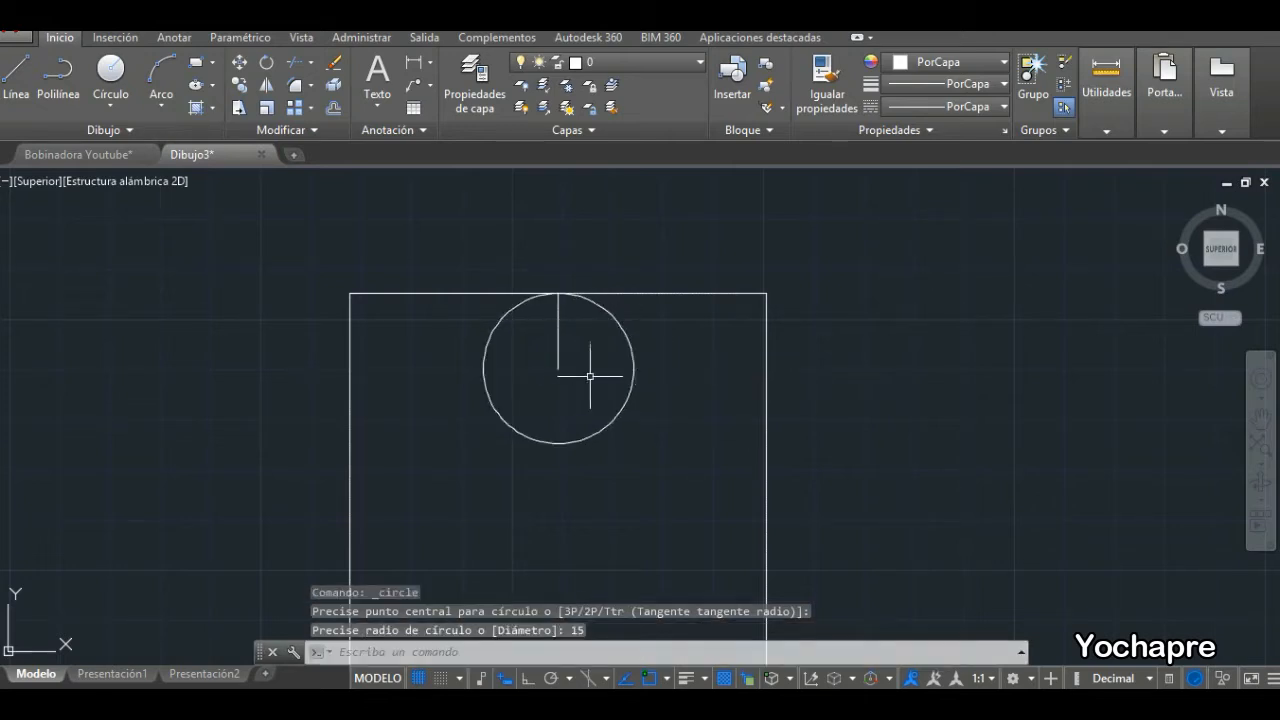
# Add a concentric circle of radius 12 inside the radius 15 circle and erase the vertical guide line.
pyautogui.click(118, 78)
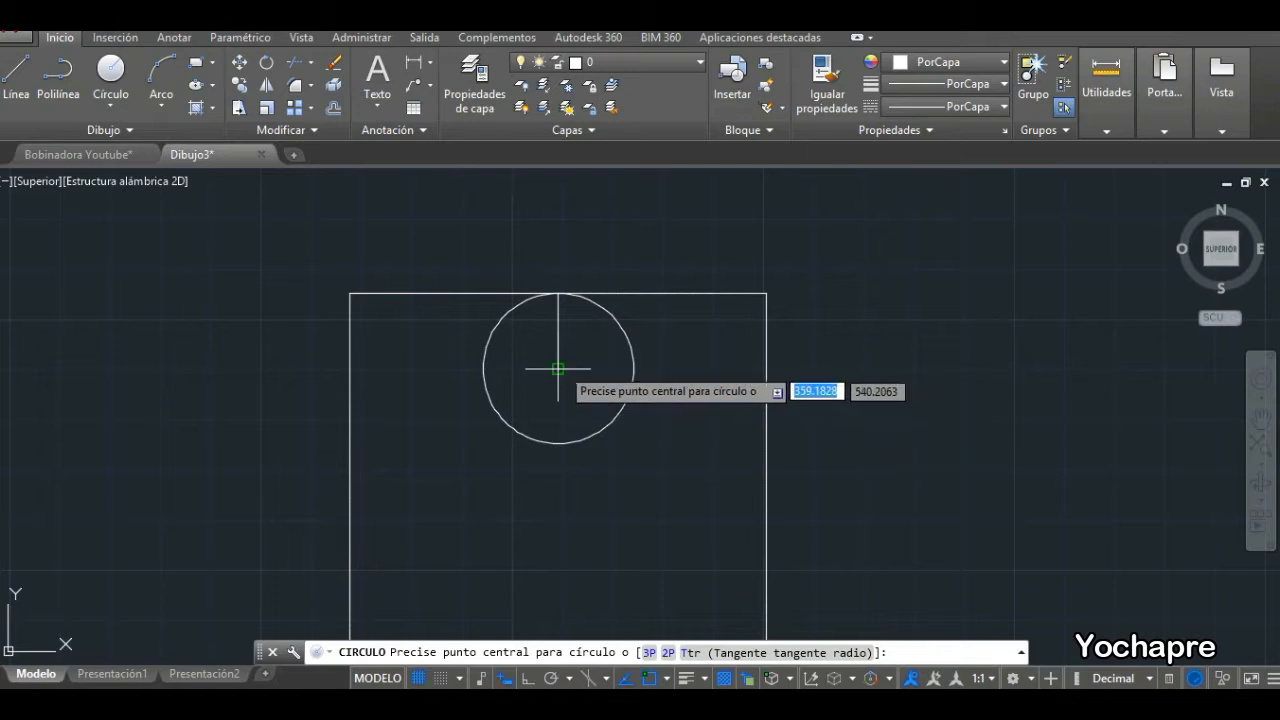
pyautogui.click(558, 368)
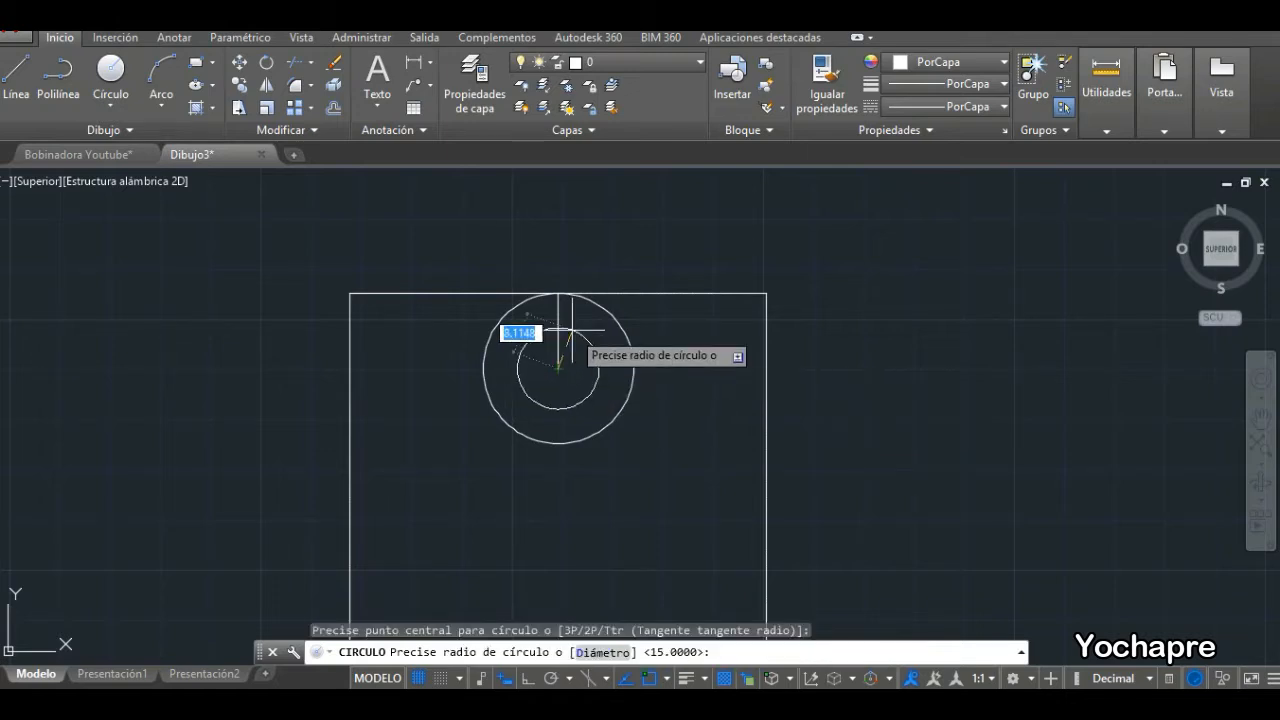
pyautogui.write('12')
pyautogui.press('Return')
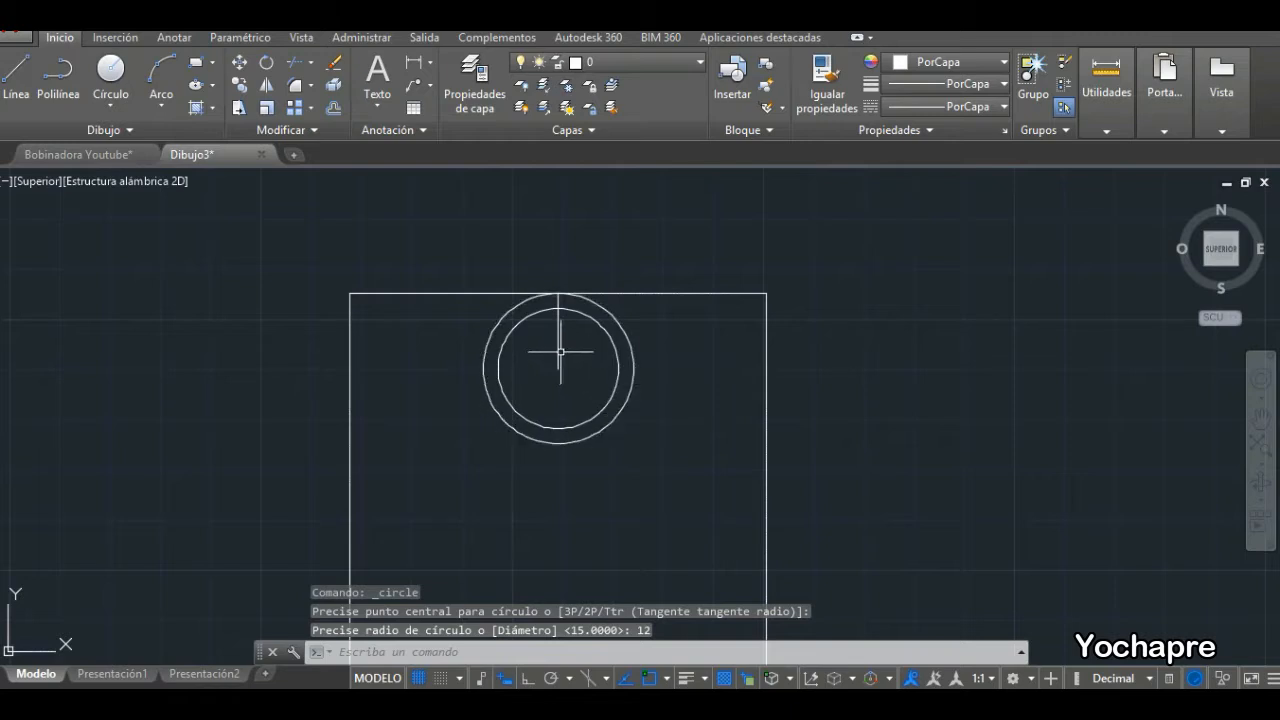
pyautogui.click(558, 351)
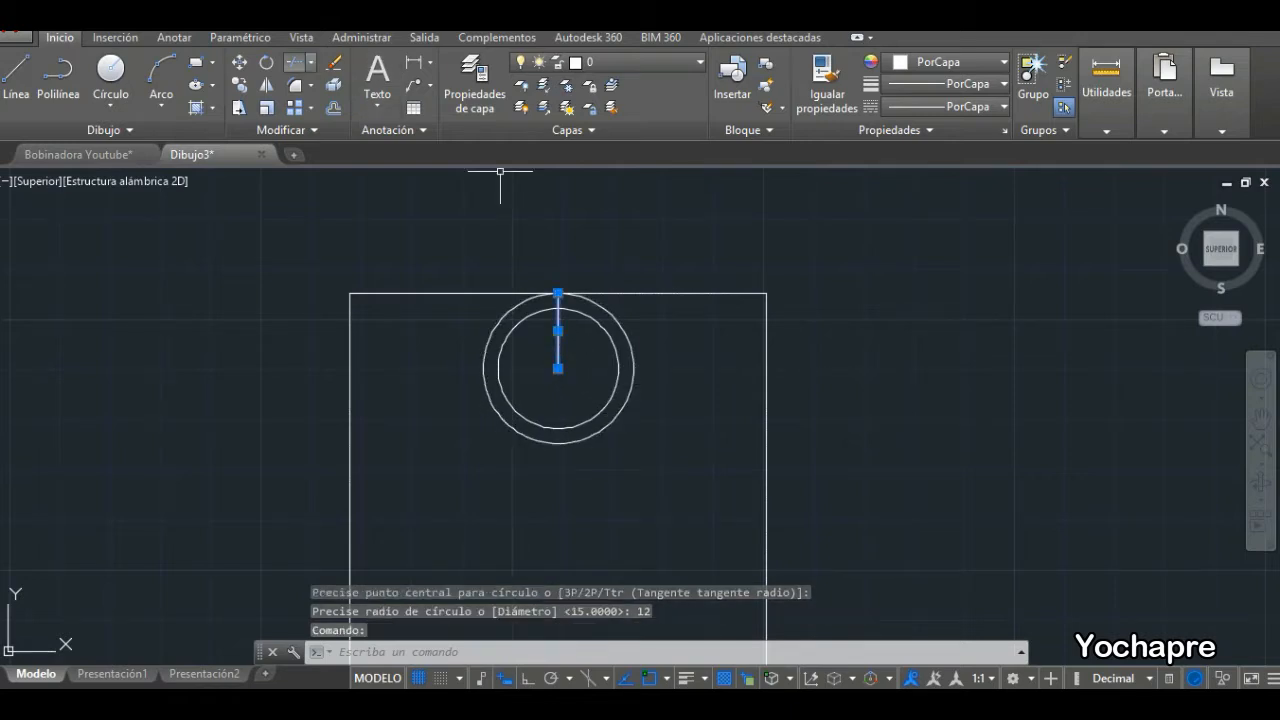
pyautogui.click(331, 65)
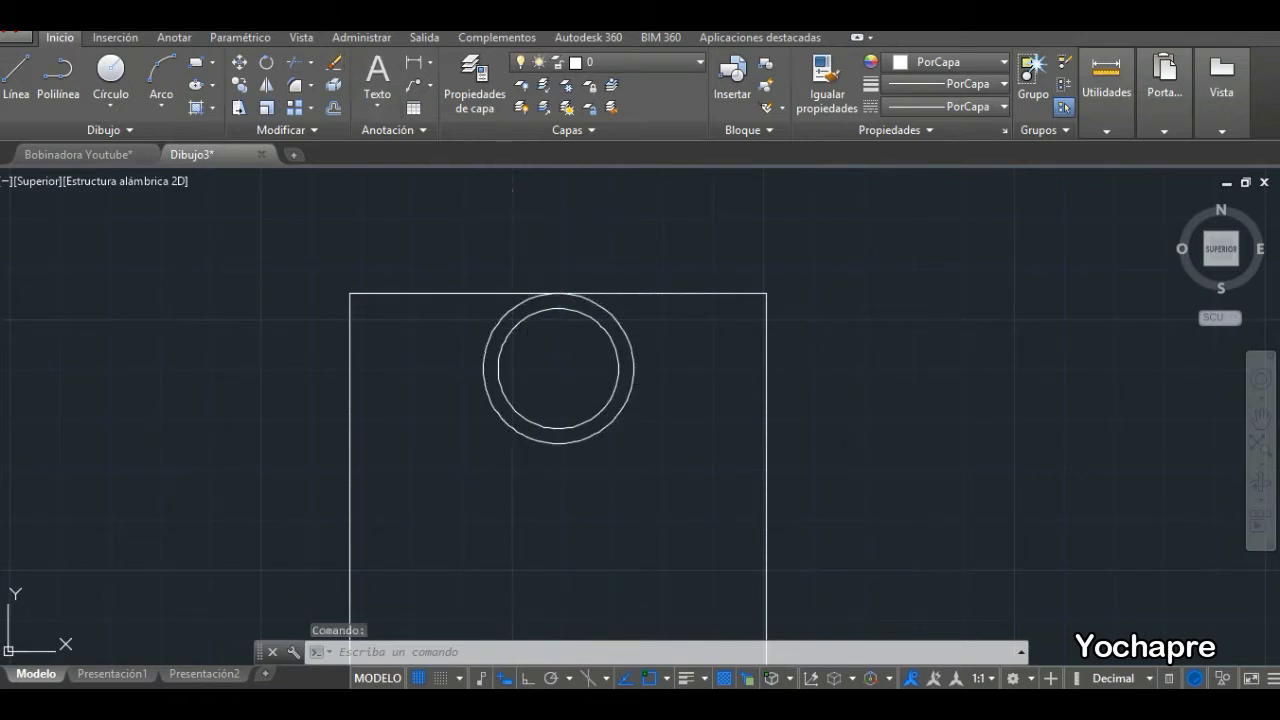
# Draw two concentric circles of radius 36.5 and 26.5 centred on the midpoint of the rectangle's lower edge.
pyautogui.scroll(-3, 645, 324)
pyautogui.scroll(-2, 620, 548)
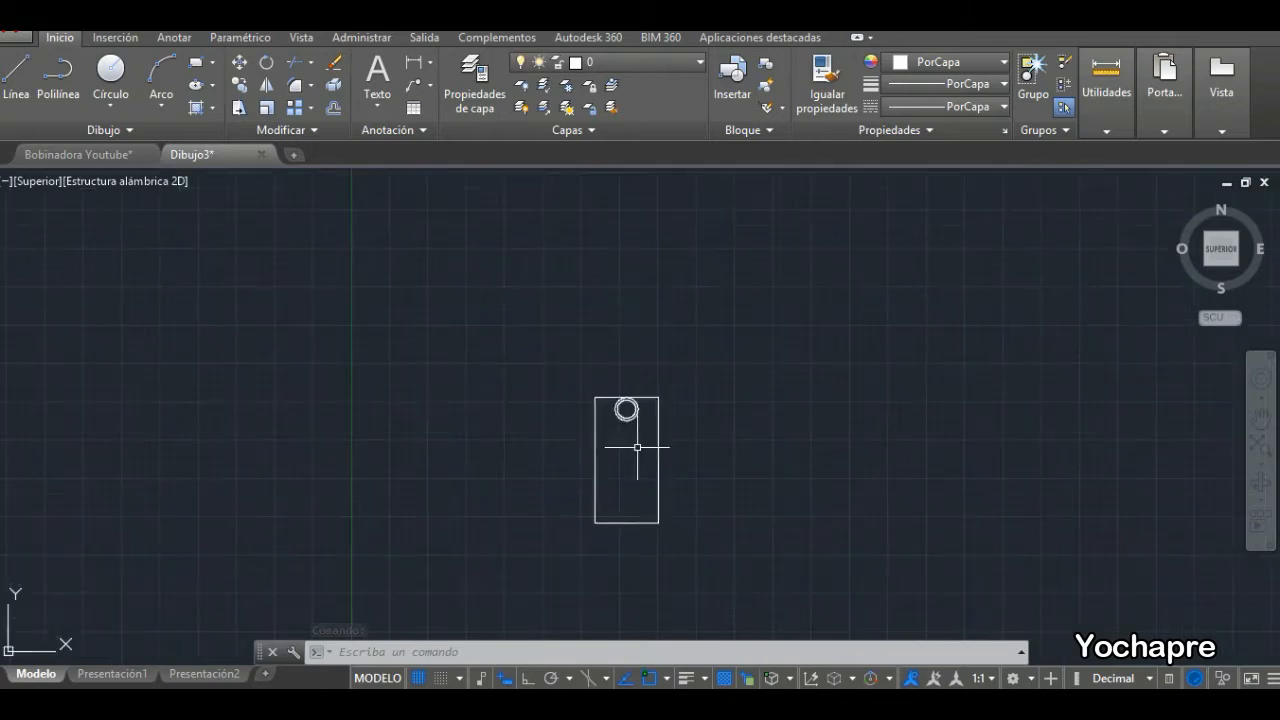
pyautogui.scroll(2, 640, 450)
pyautogui.scroll(2, 614, 500)
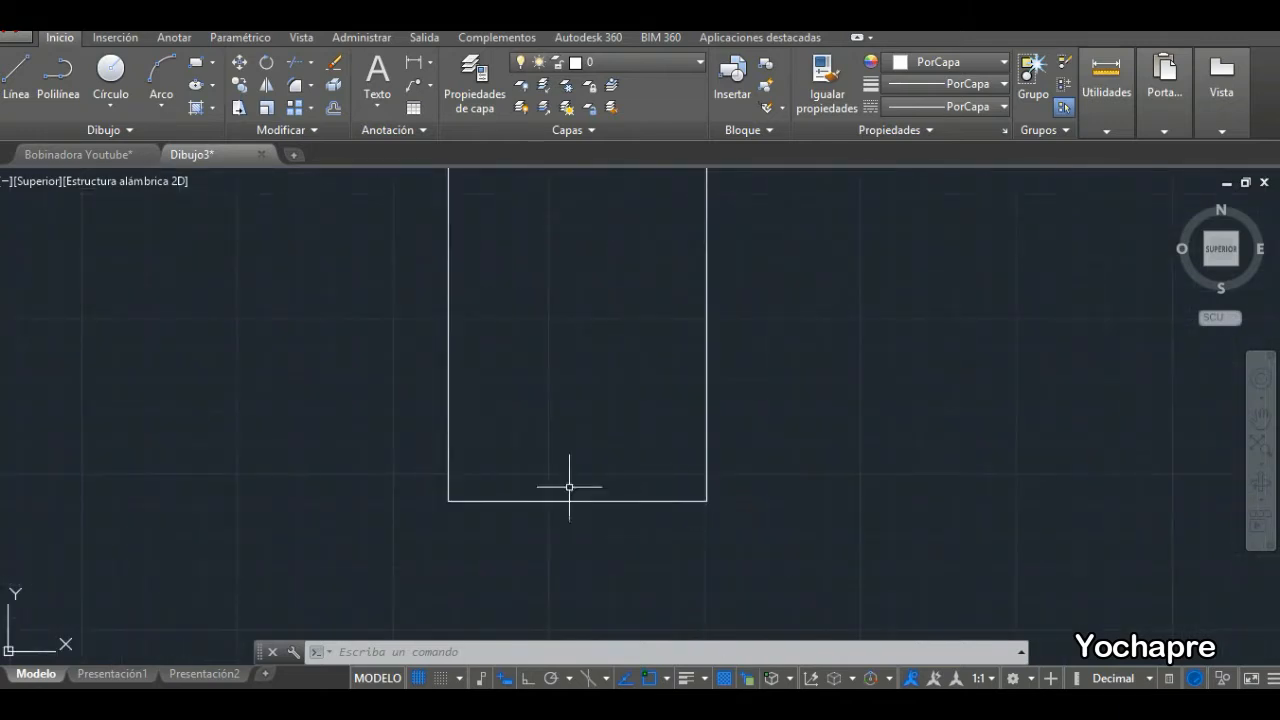
pyautogui.click(110, 72)
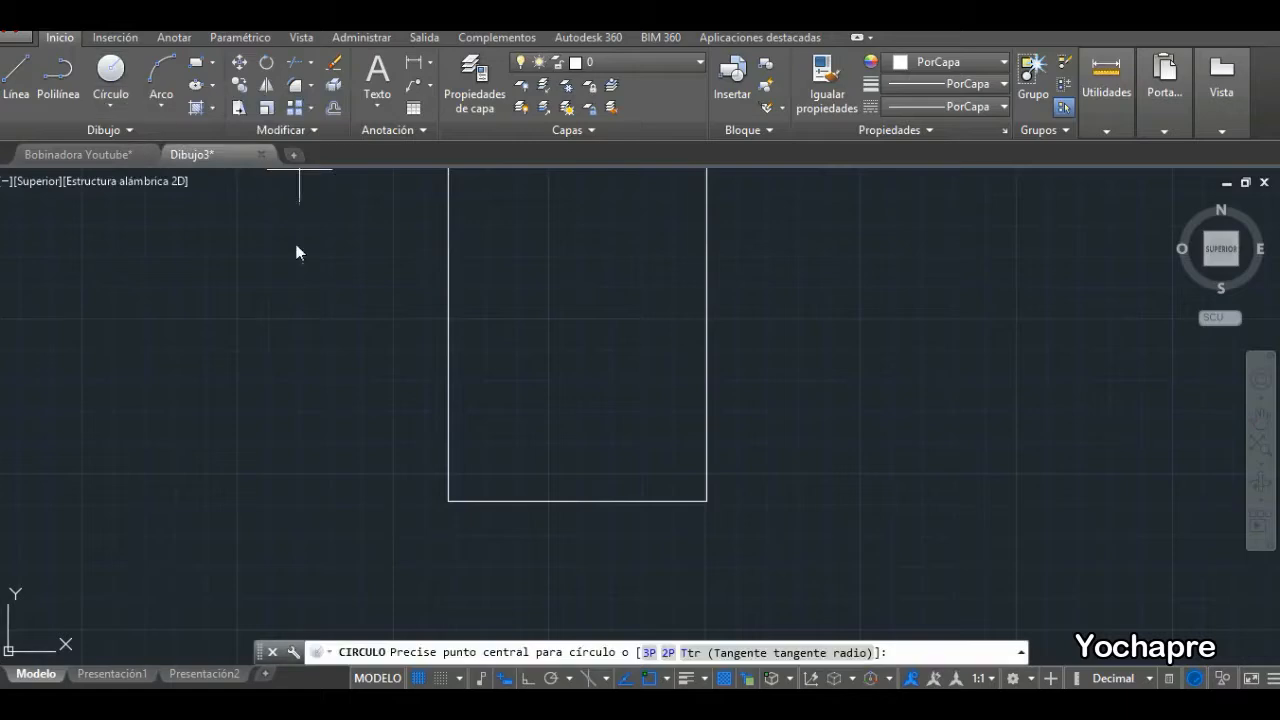
pyautogui.click(578, 500)
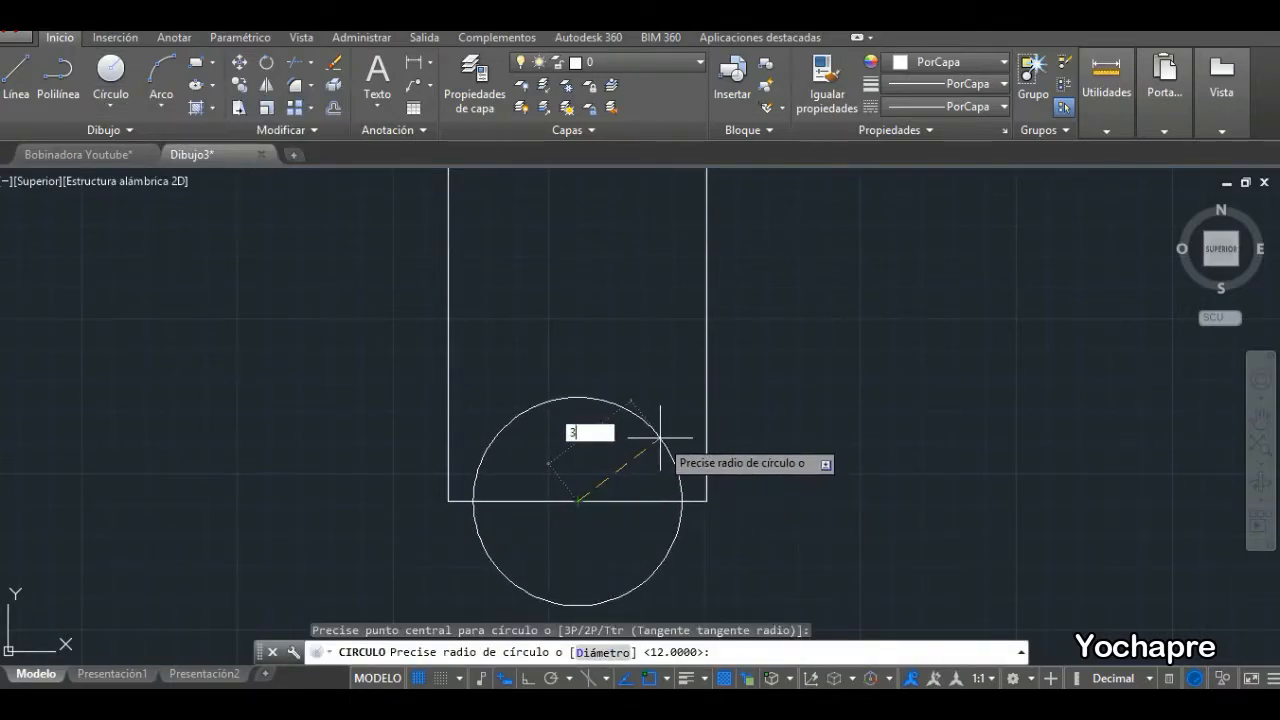
pyautogui.press('Return')
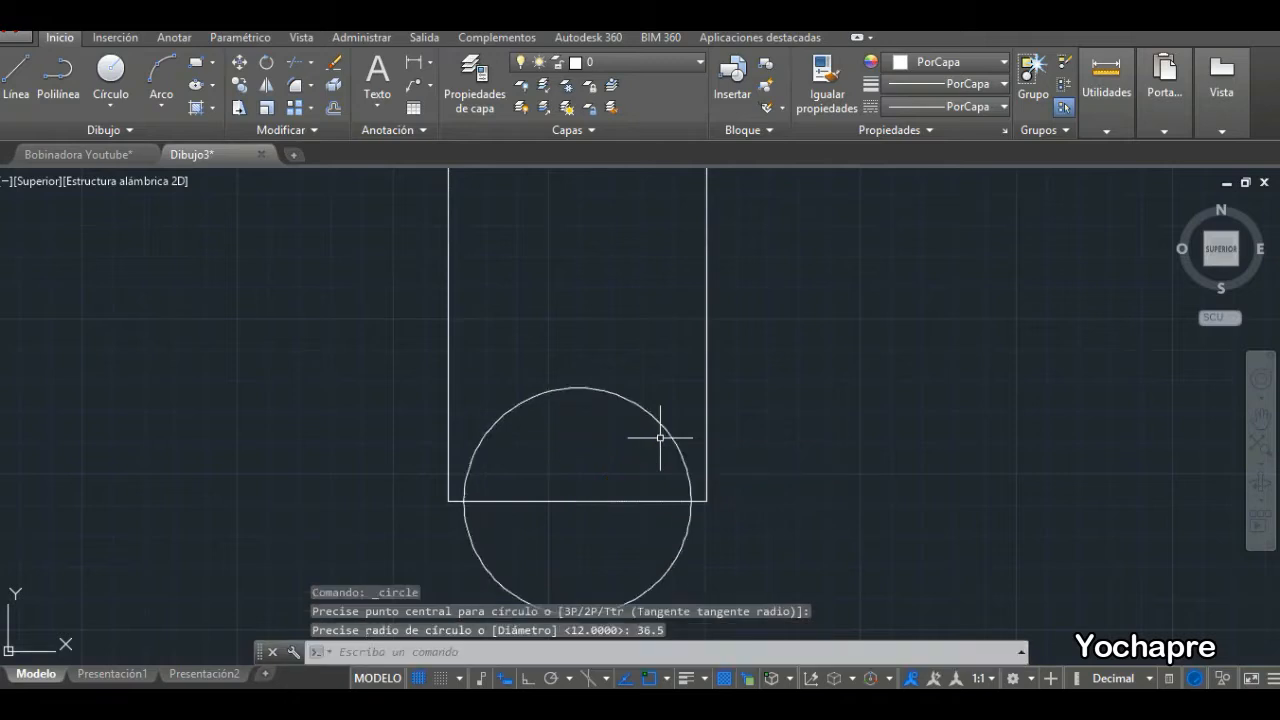
pyautogui.press('Return')
pyautogui.click(578, 500)
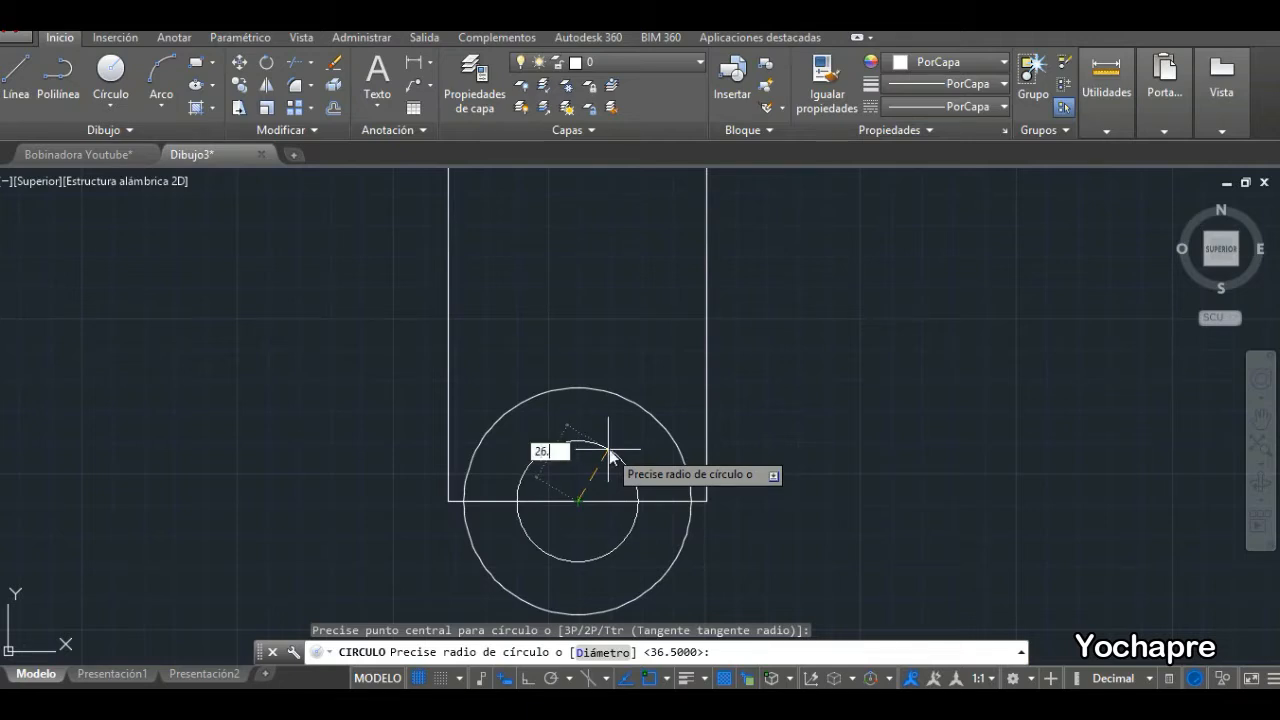
pyautogui.press('Return')
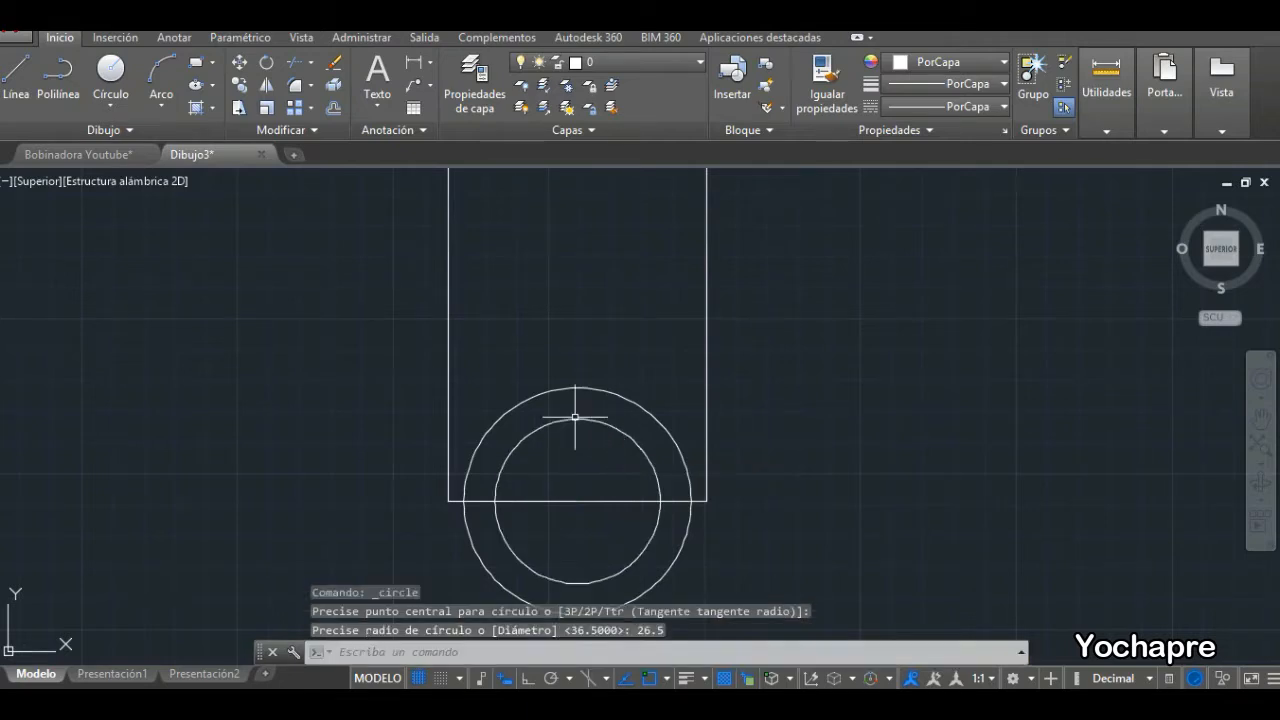
# Trim off the halves of both large circles below the rectangle's lower edge, using the rectangle as the cutting edge.
pyautogui.click(311, 63)
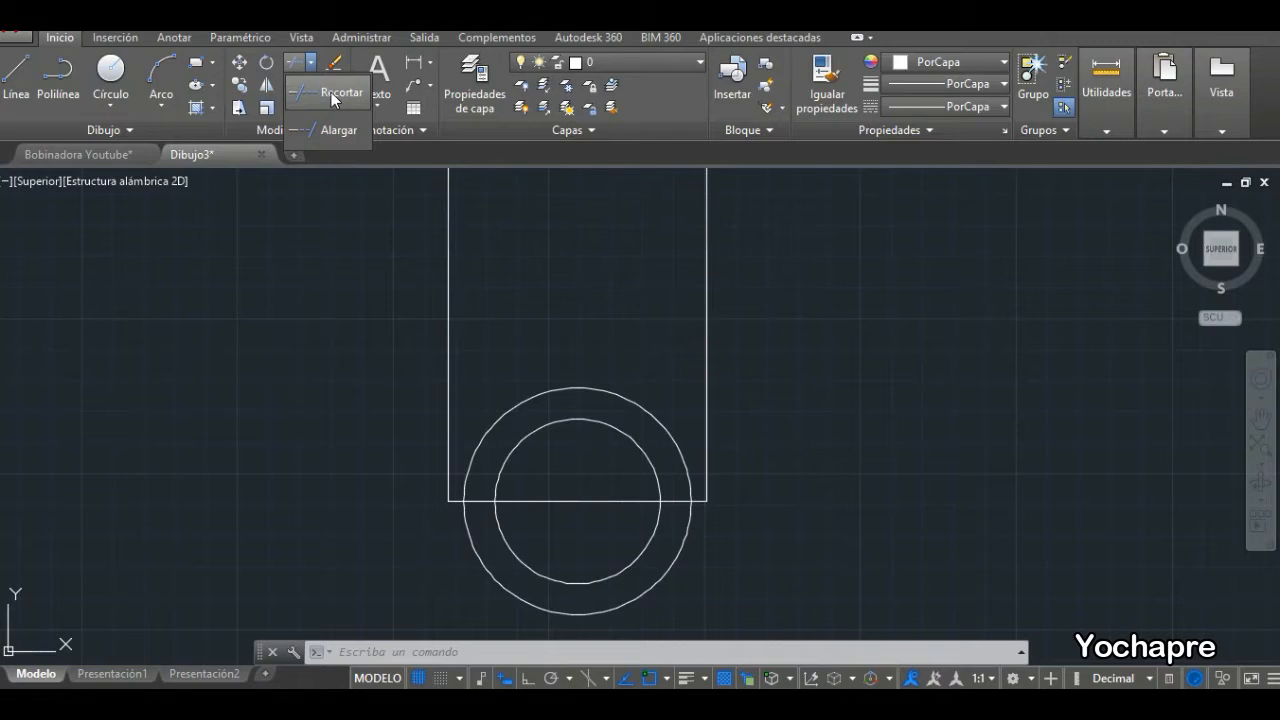
pyautogui.click(331, 92)
pyautogui.click(447, 303)
pyautogui.press('Return')
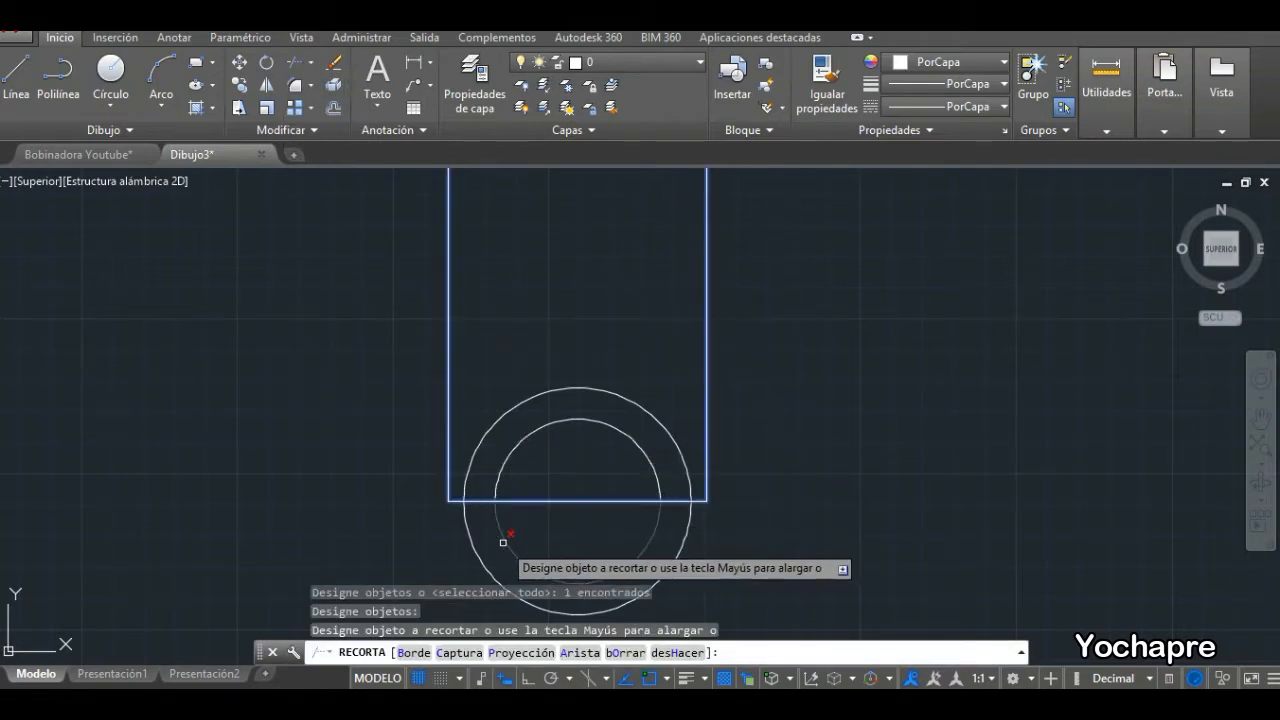
pyautogui.click(503, 542)
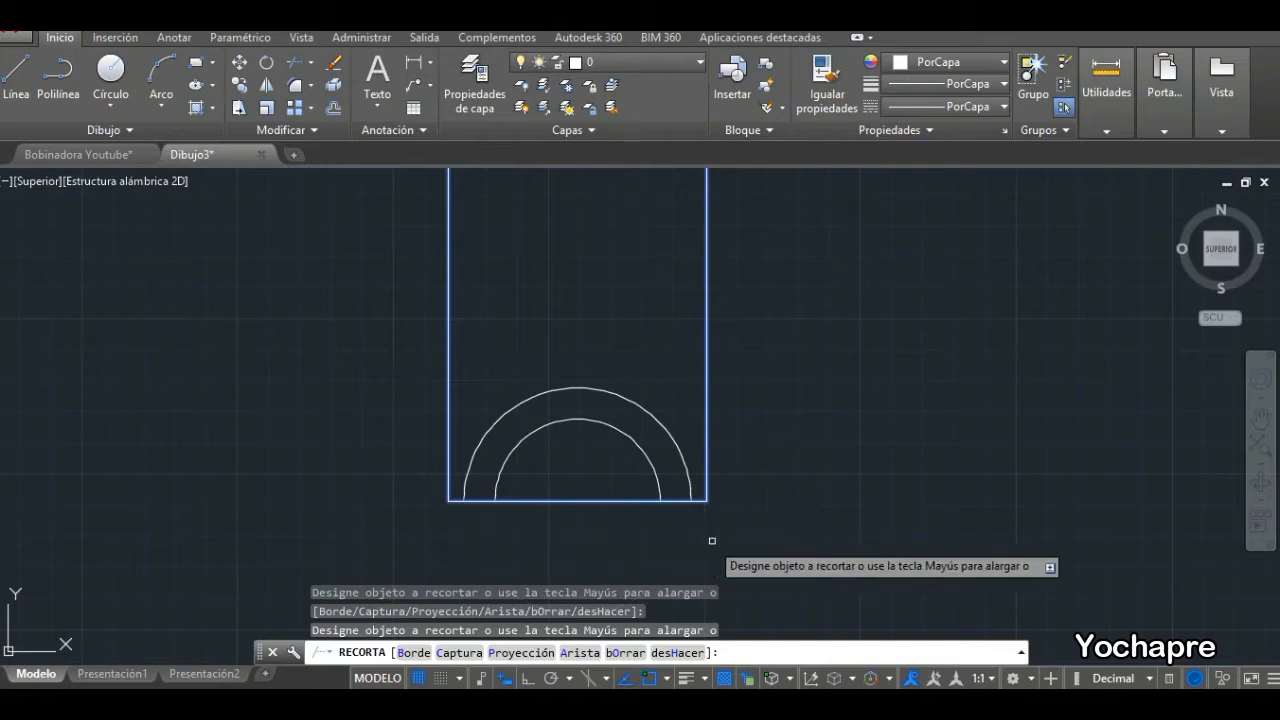
pyautogui.press('Return')
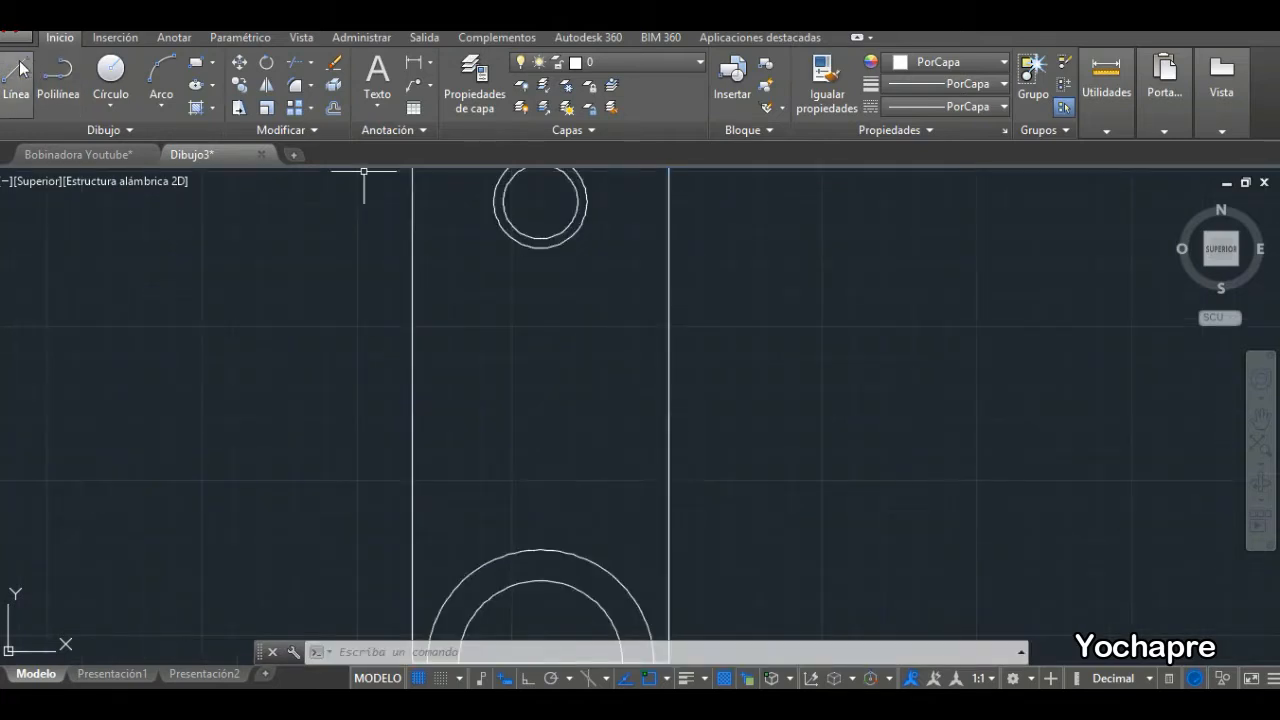
# Draw a vertical centre line from the centre of the small circles to the midpoint of the rectangle's lower edge.
pyautogui.write('l')
pyautogui.press('Return')
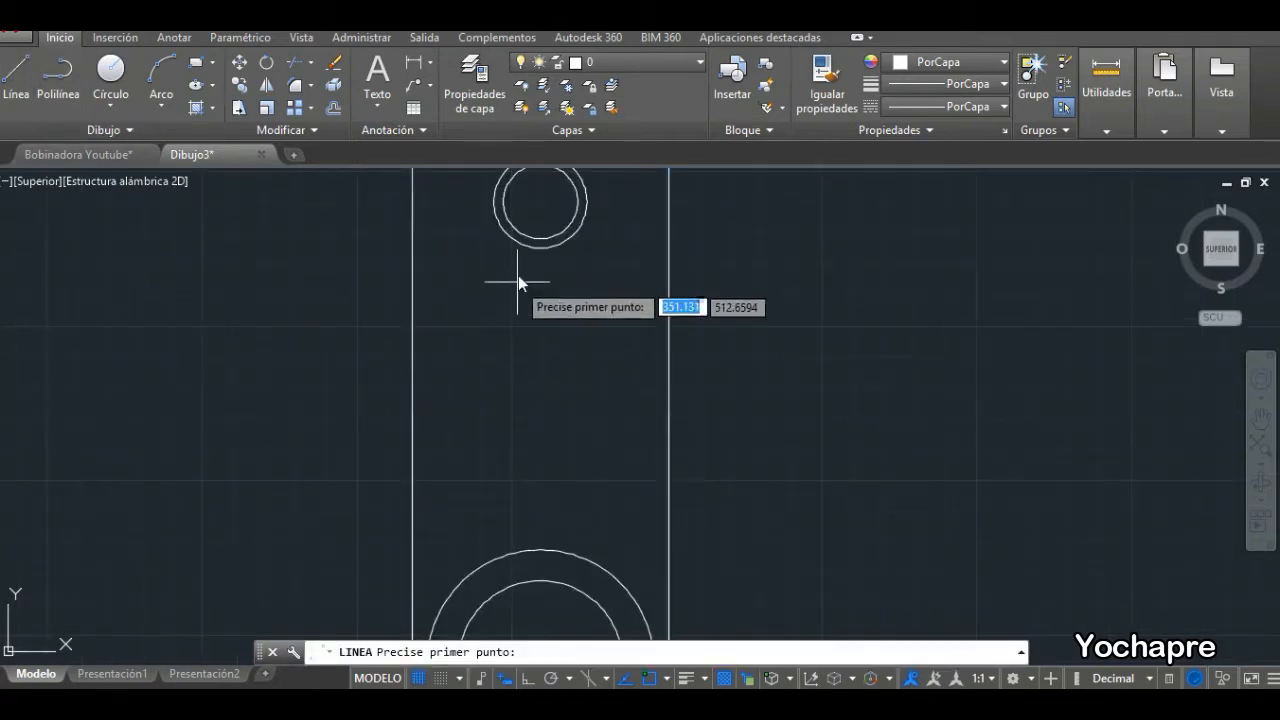
pyautogui.click(539, 202)
pyautogui.scroll(-4, 533, 202)
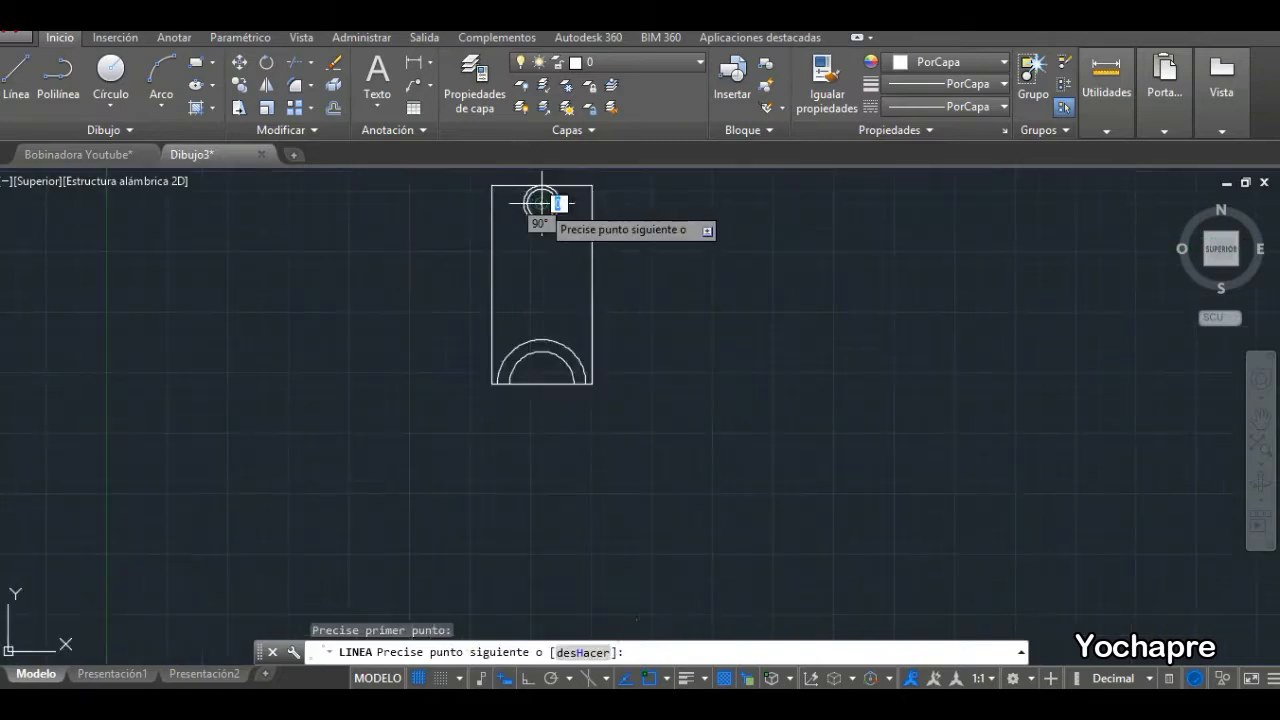
pyautogui.click(542, 378)
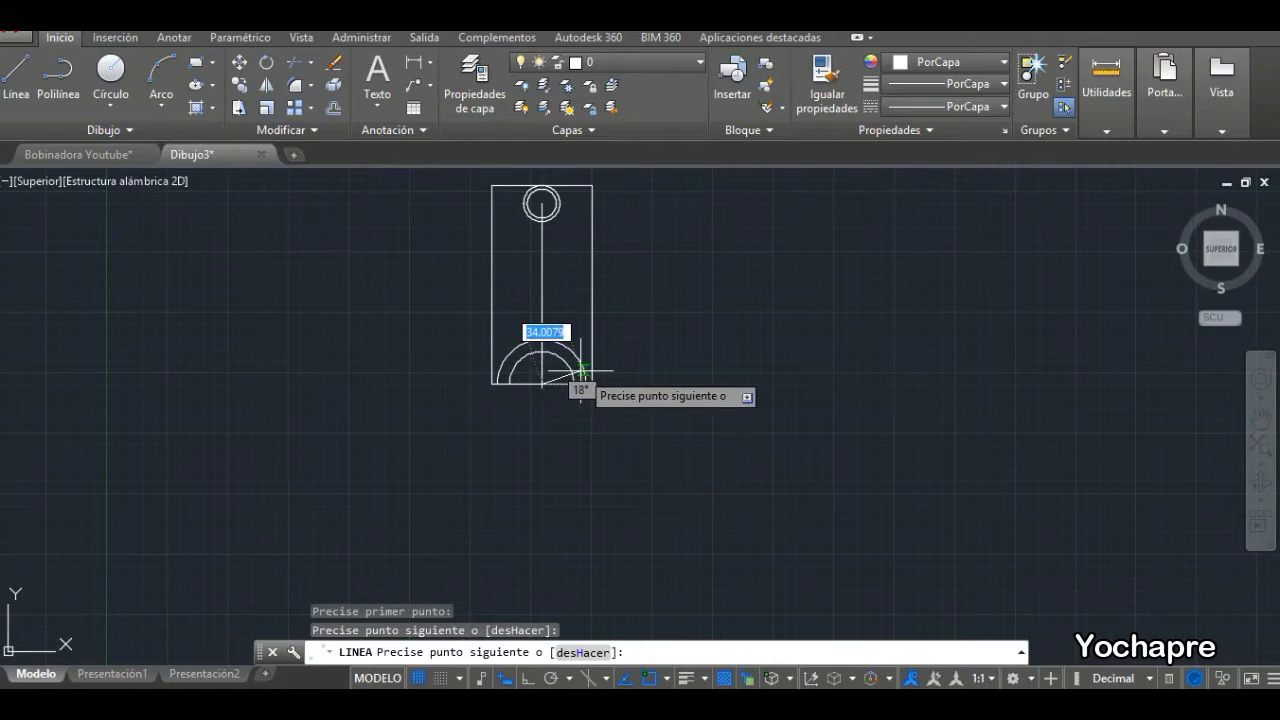
pyautogui.press('Return')
# Offset the vertical centre line by 12.5 to both sides.
pyautogui.scroll(2, 601, 338)
pyautogui.scroll(-2, 521, 401)
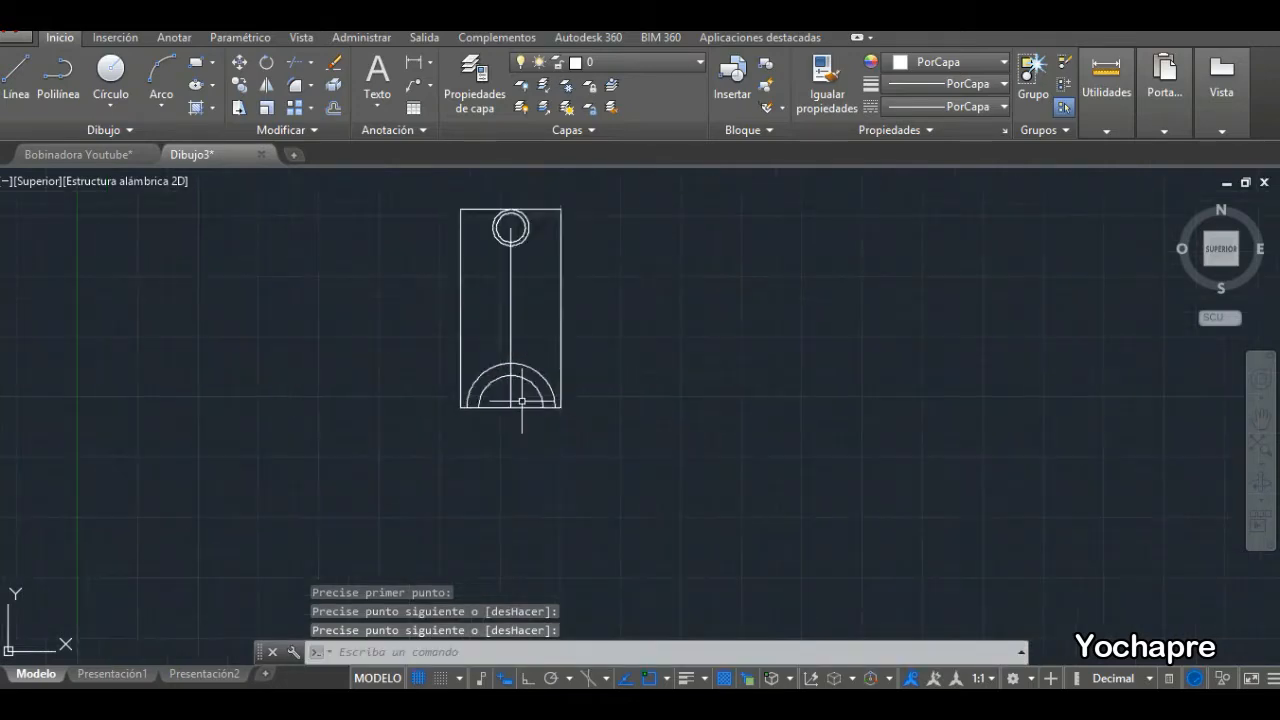
pyautogui.scroll(2, 500, 195)
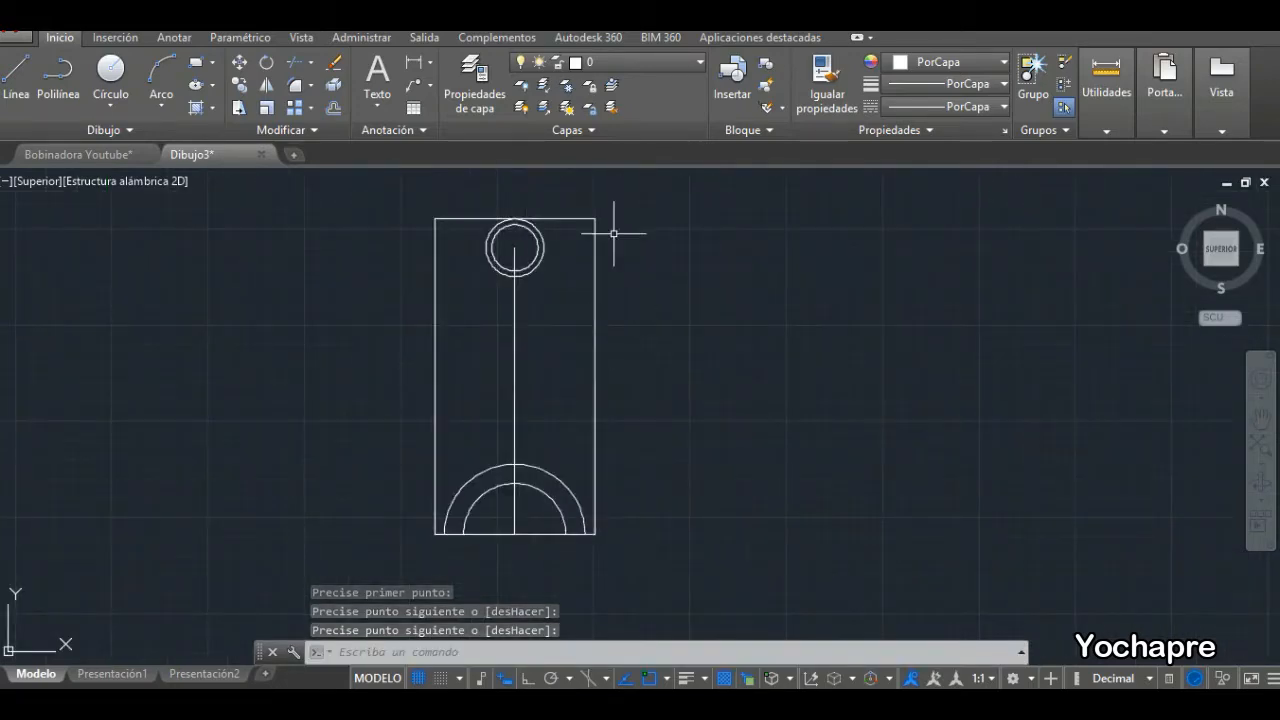
pyautogui.click(333, 108)
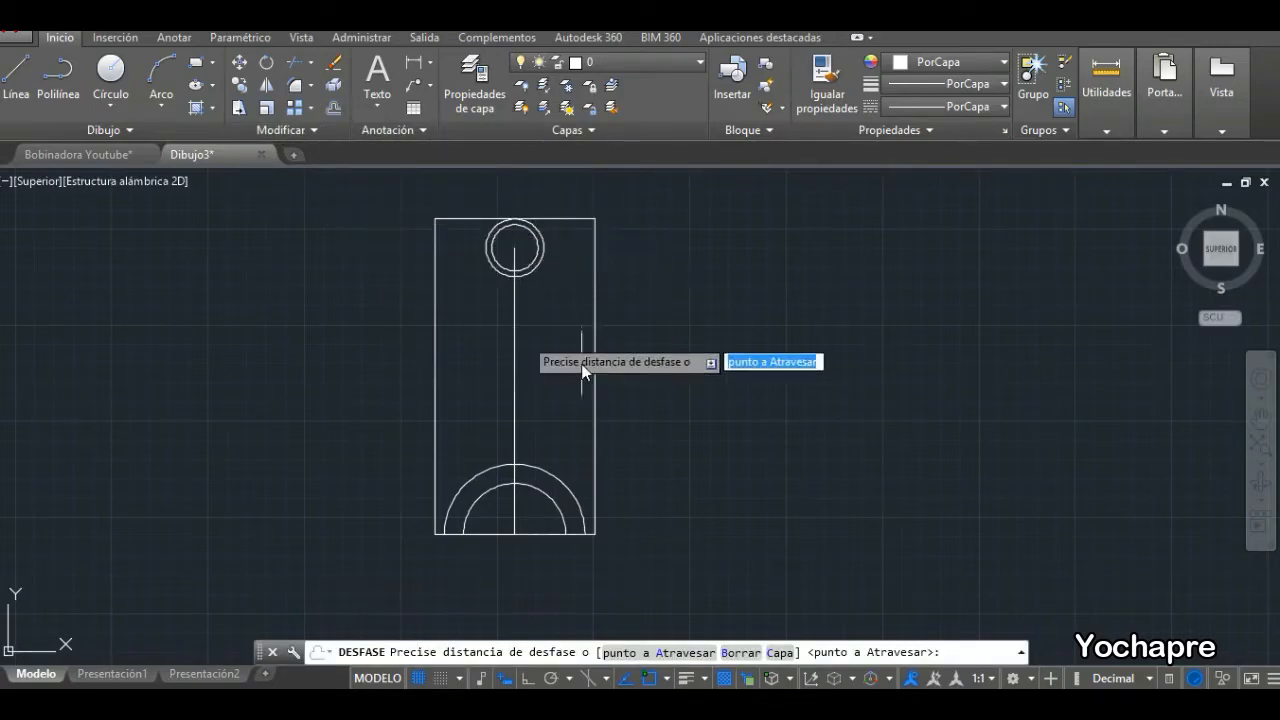
pyautogui.write('12.5')
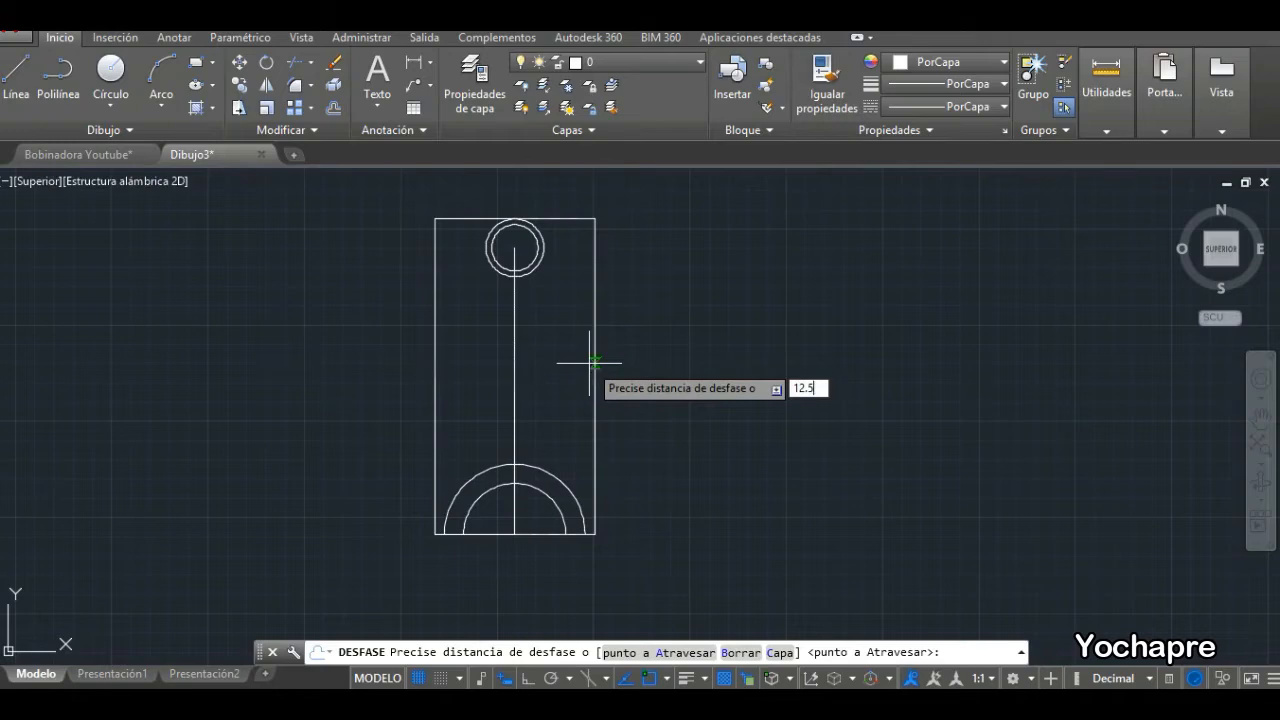
pyautogui.press('Return')
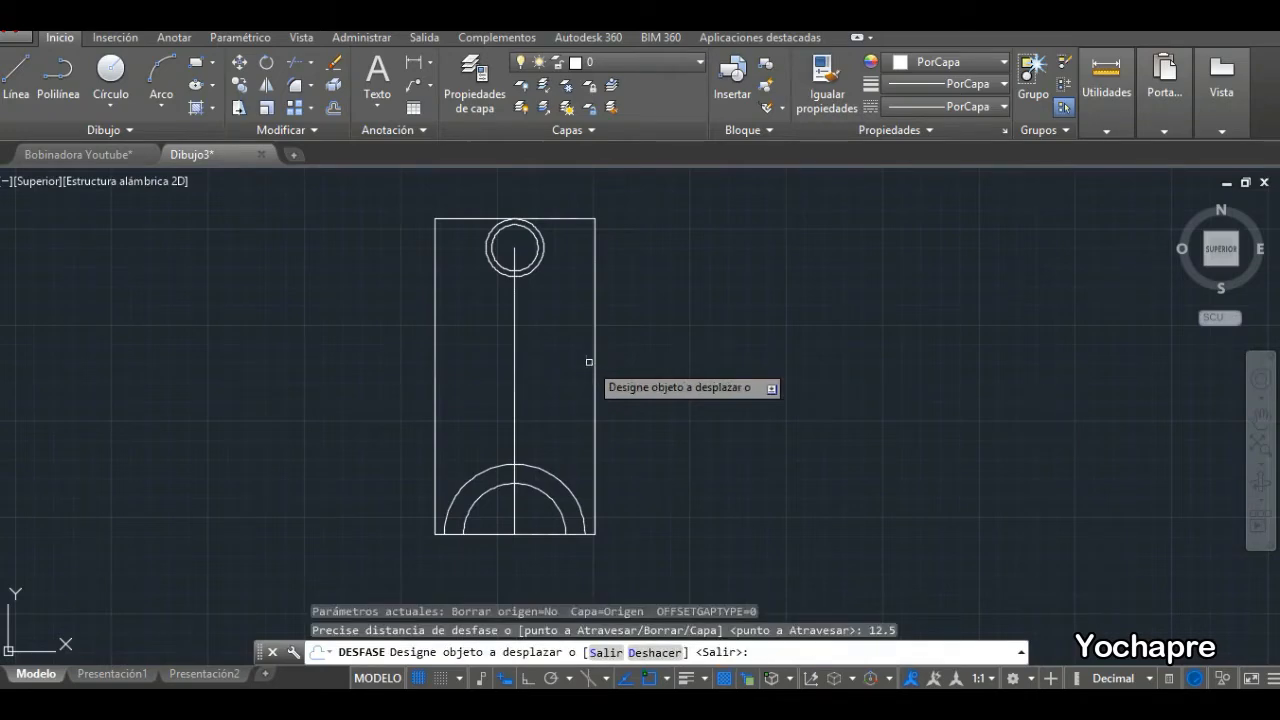
pyautogui.click(515, 360)
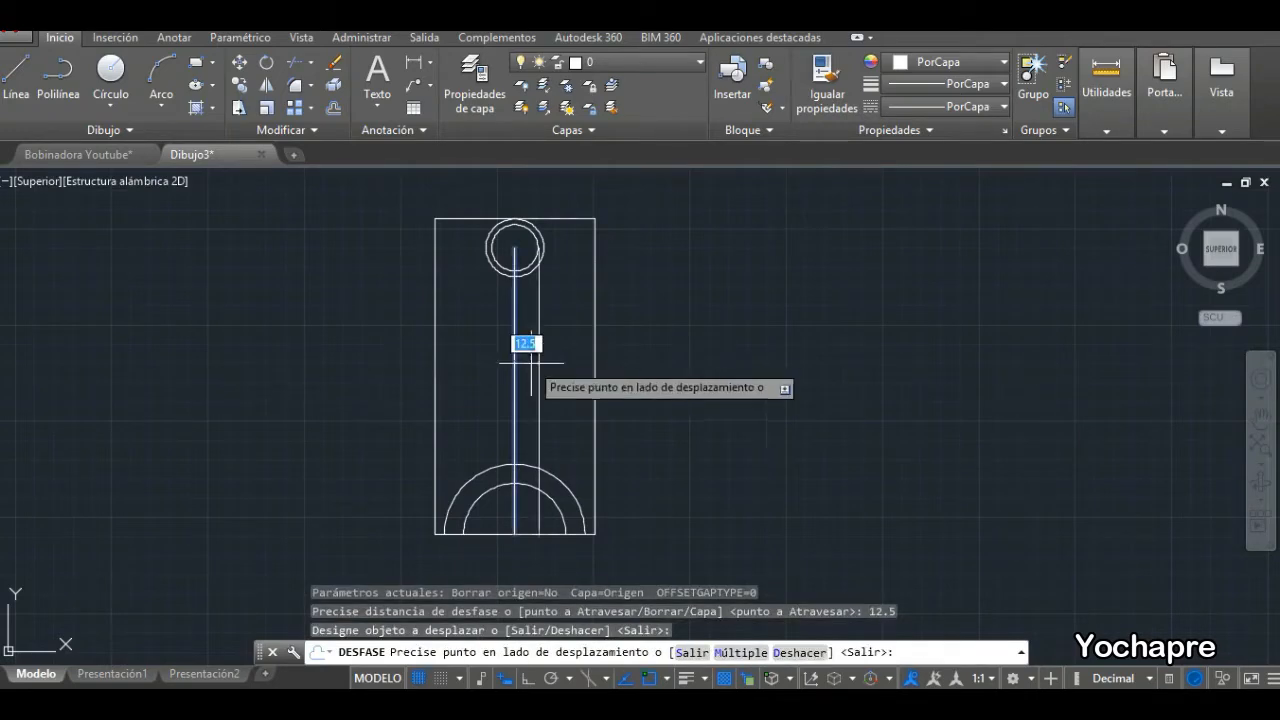
pyautogui.click(522, 361)
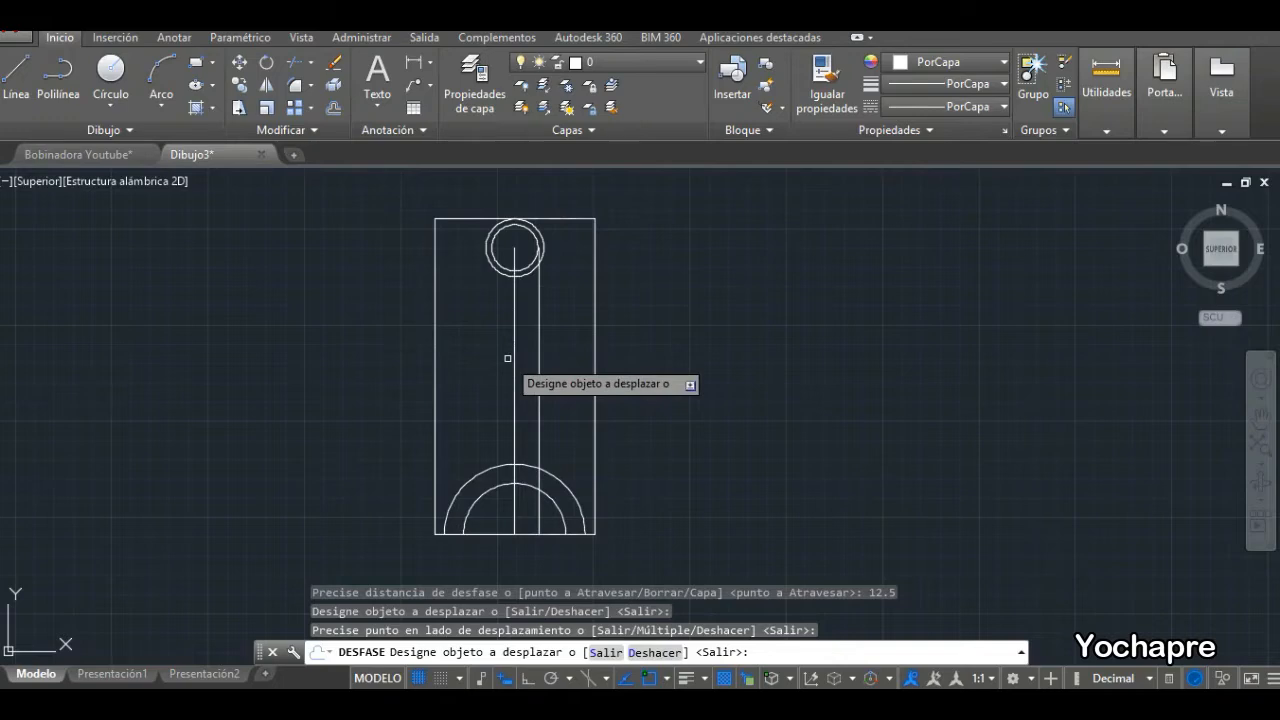
pyautogui.click(515, 361)
pyautogui.click(484, 358)
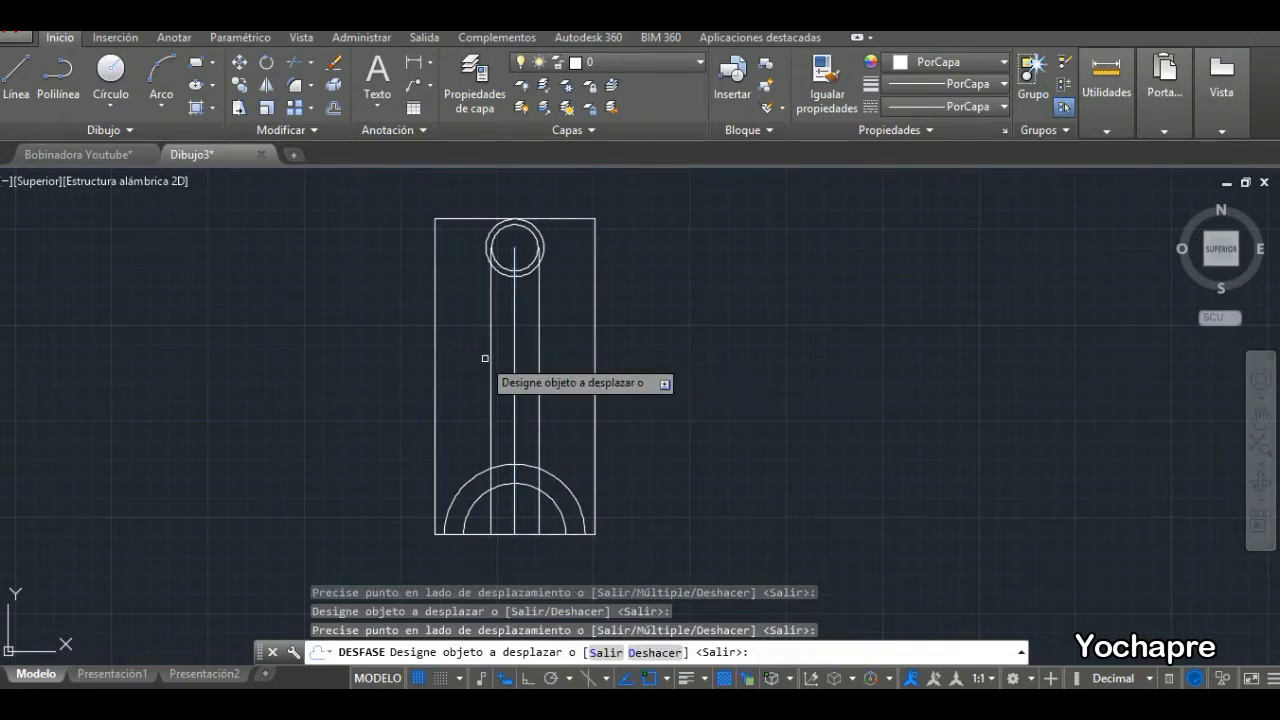
pyautogui.press('Return')
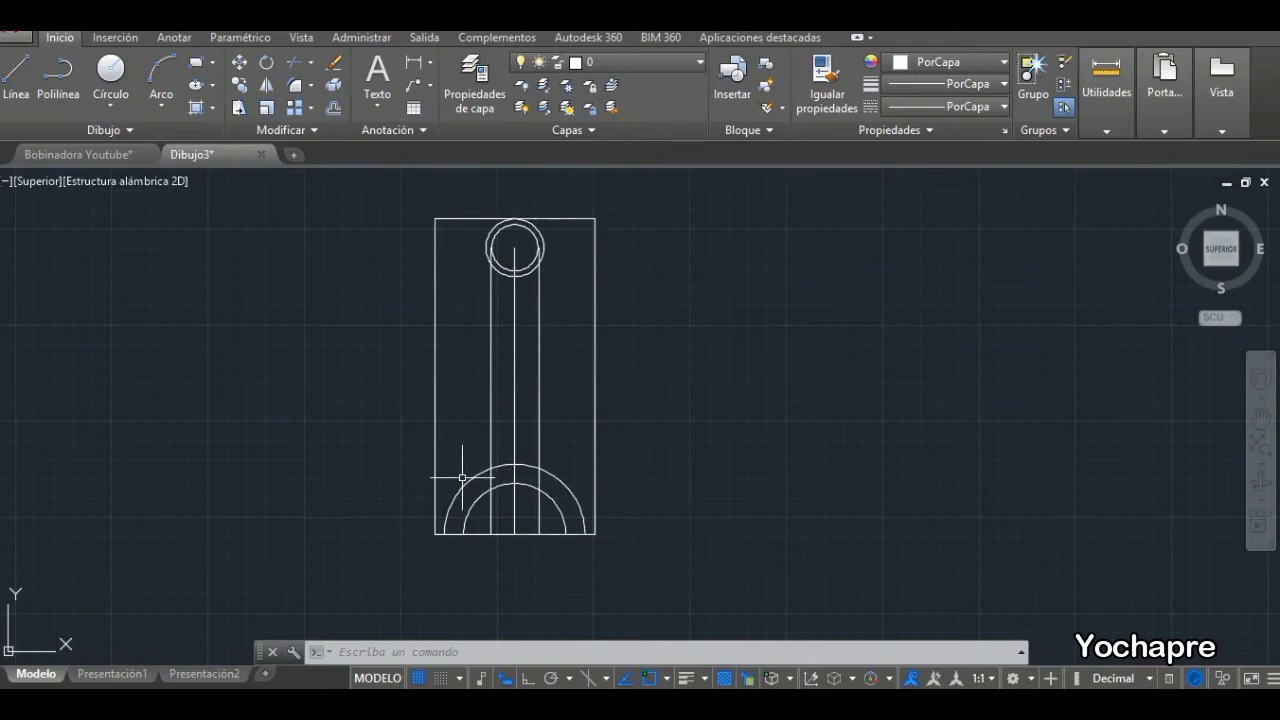
# Draw a circle of radius 40 tangent to the left vertical line and the outer large arc.
pyautogui.click(118, 106)
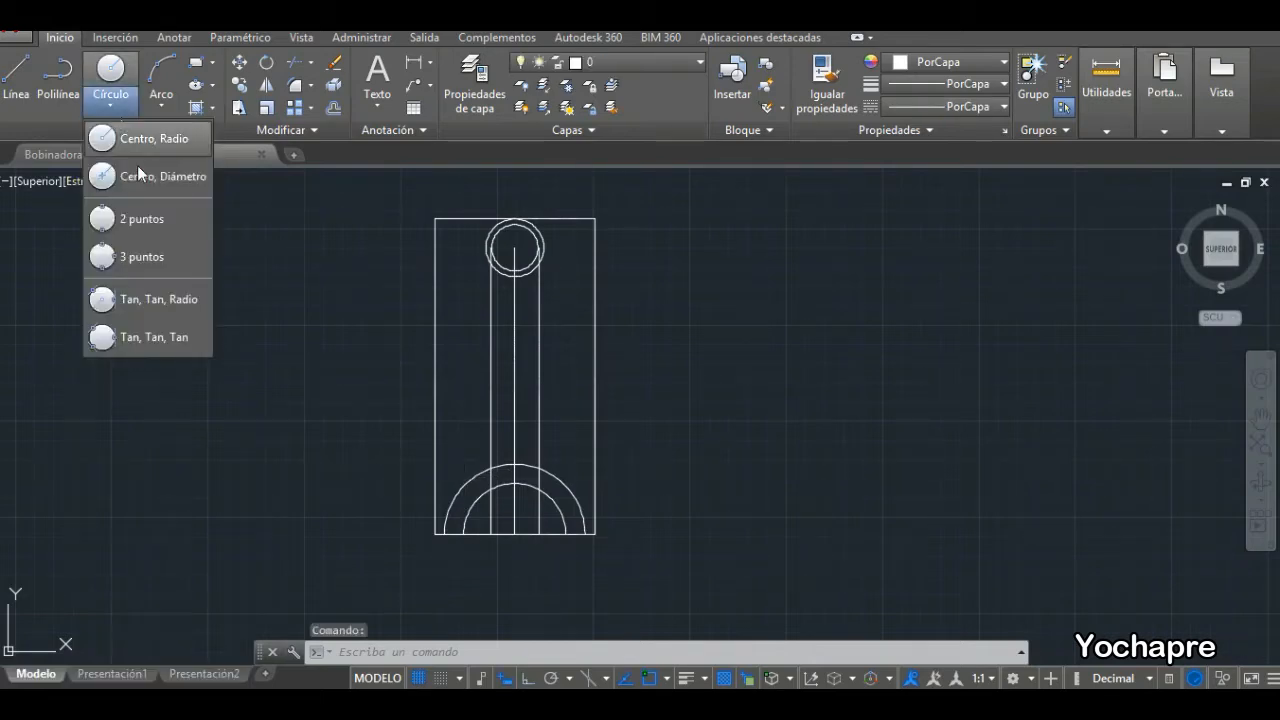
pyautogui.click(151, 300)
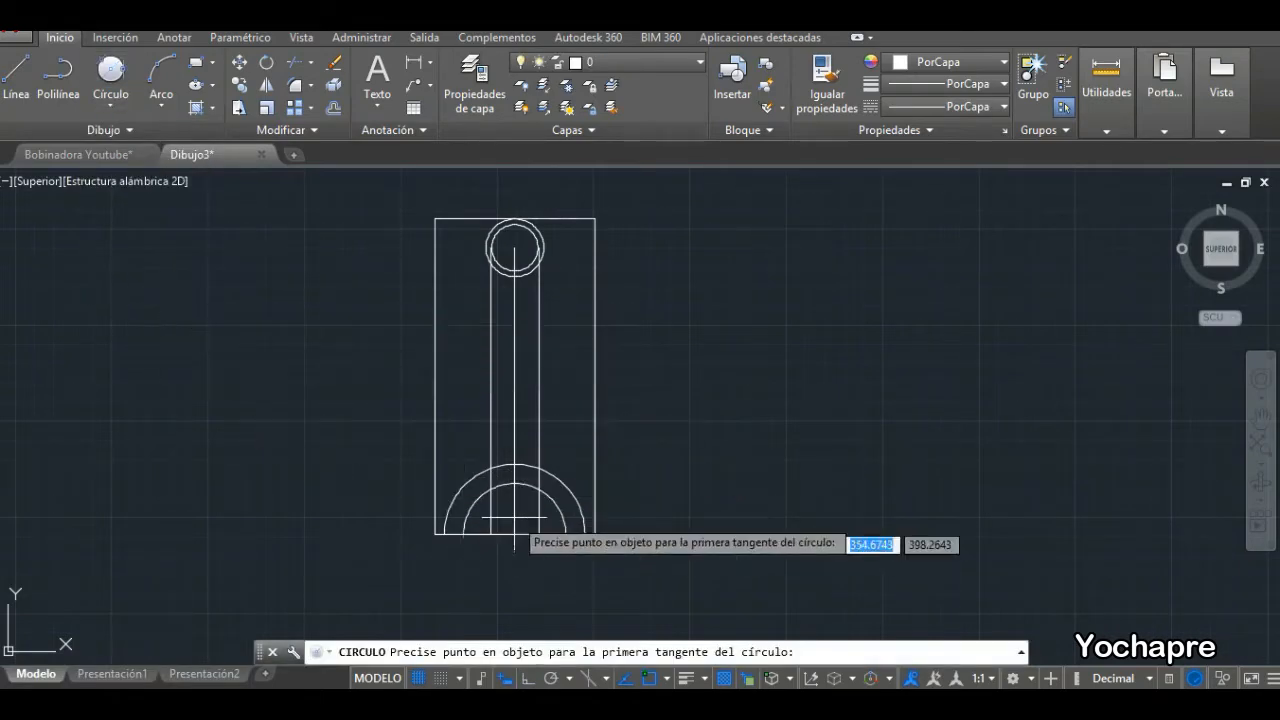
pyautogui.click(492, 425)
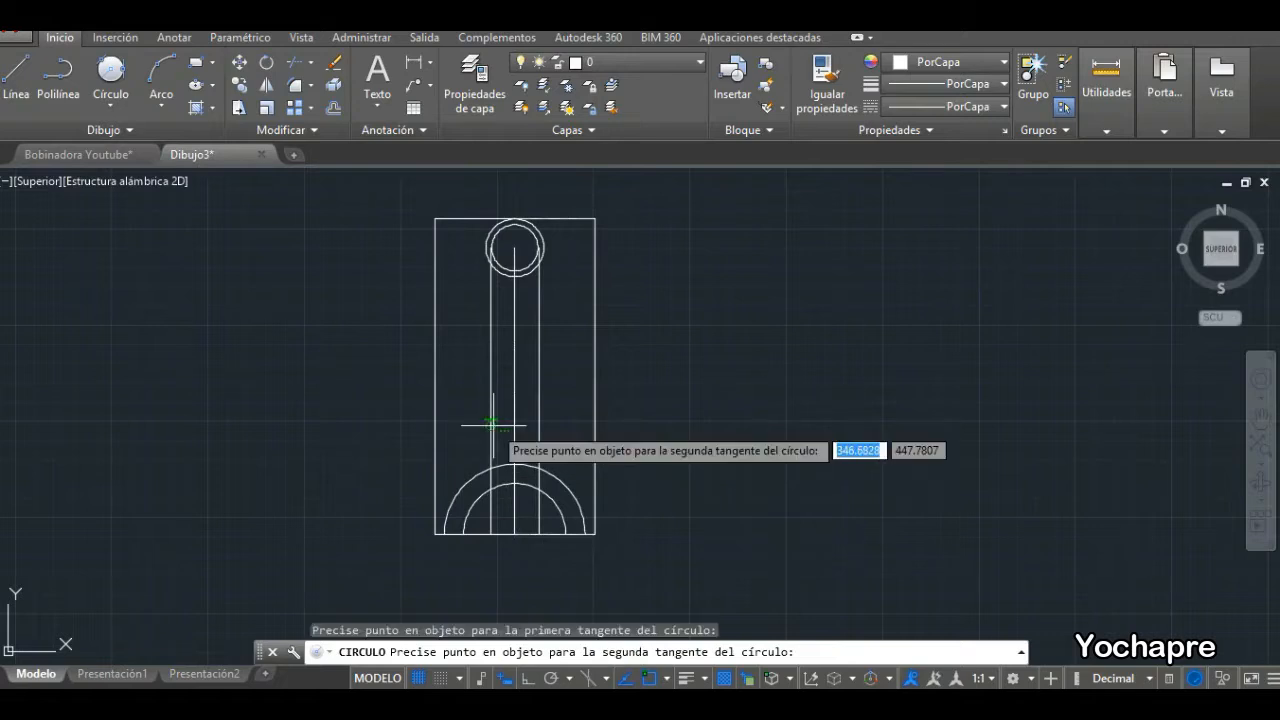
pyautogui.click(466, 481)
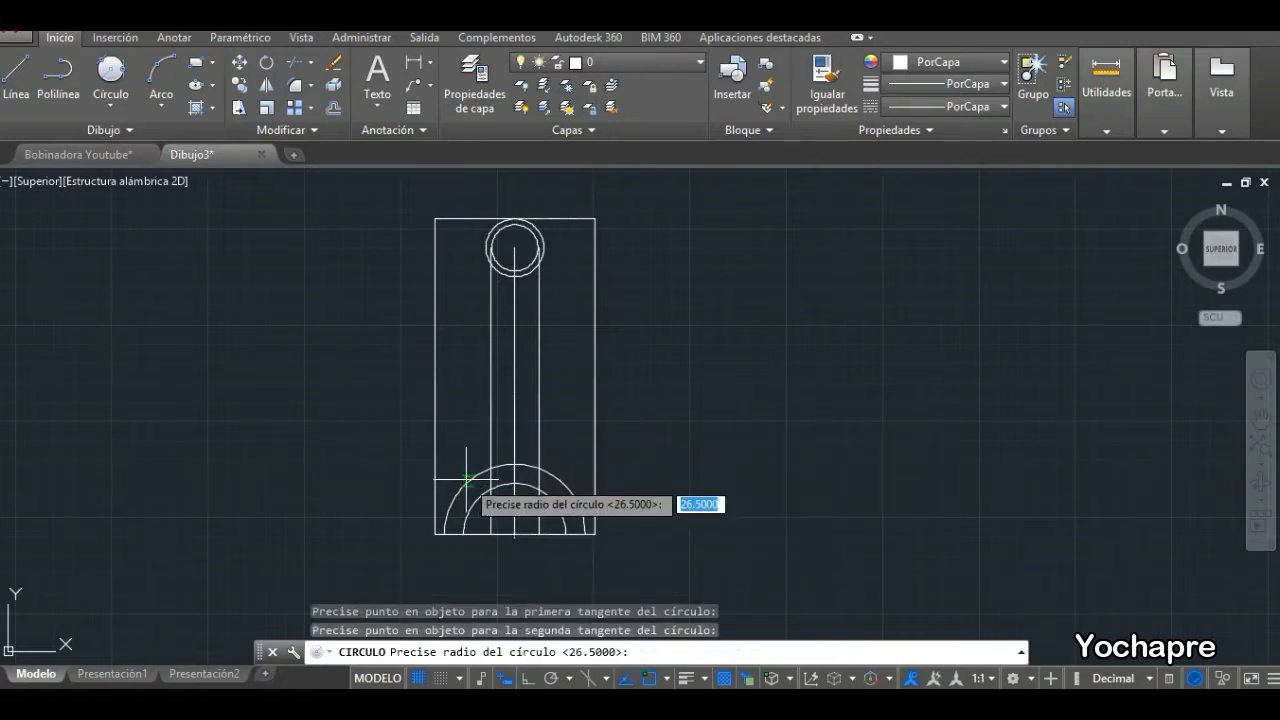
pyautogui.write('4')
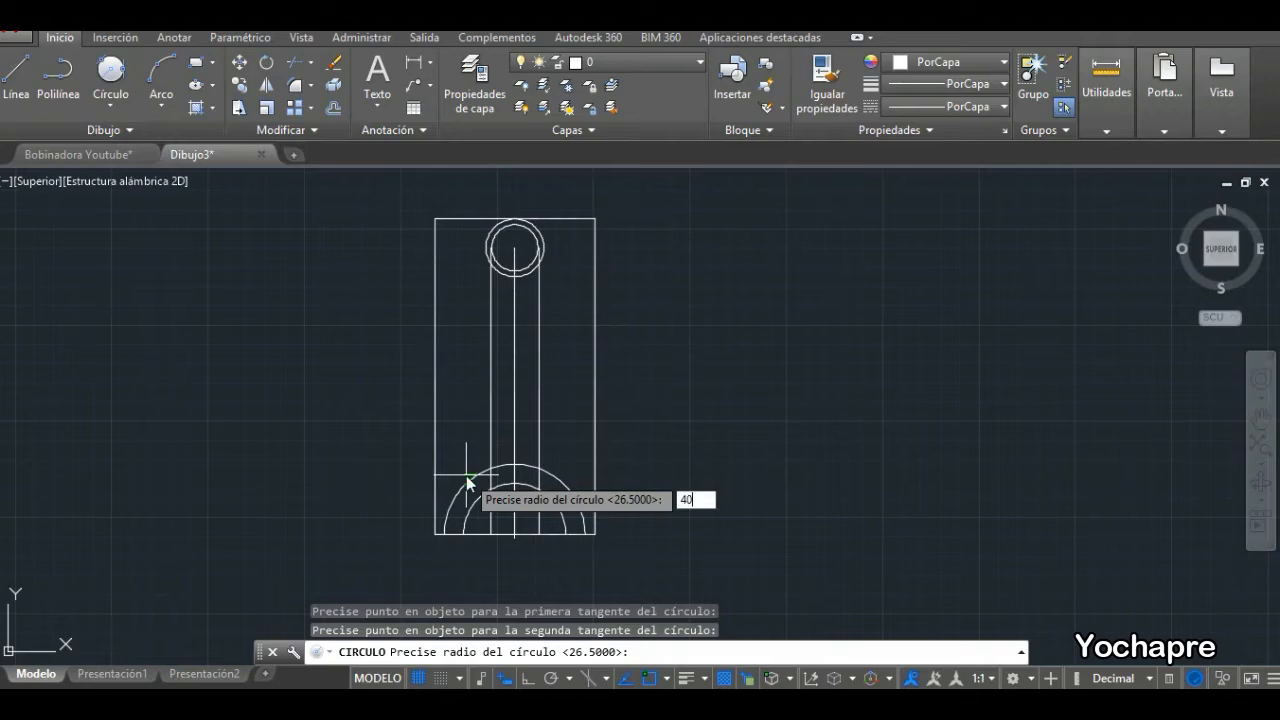
pyautogui.write('0')
pyautogui.press('Return')
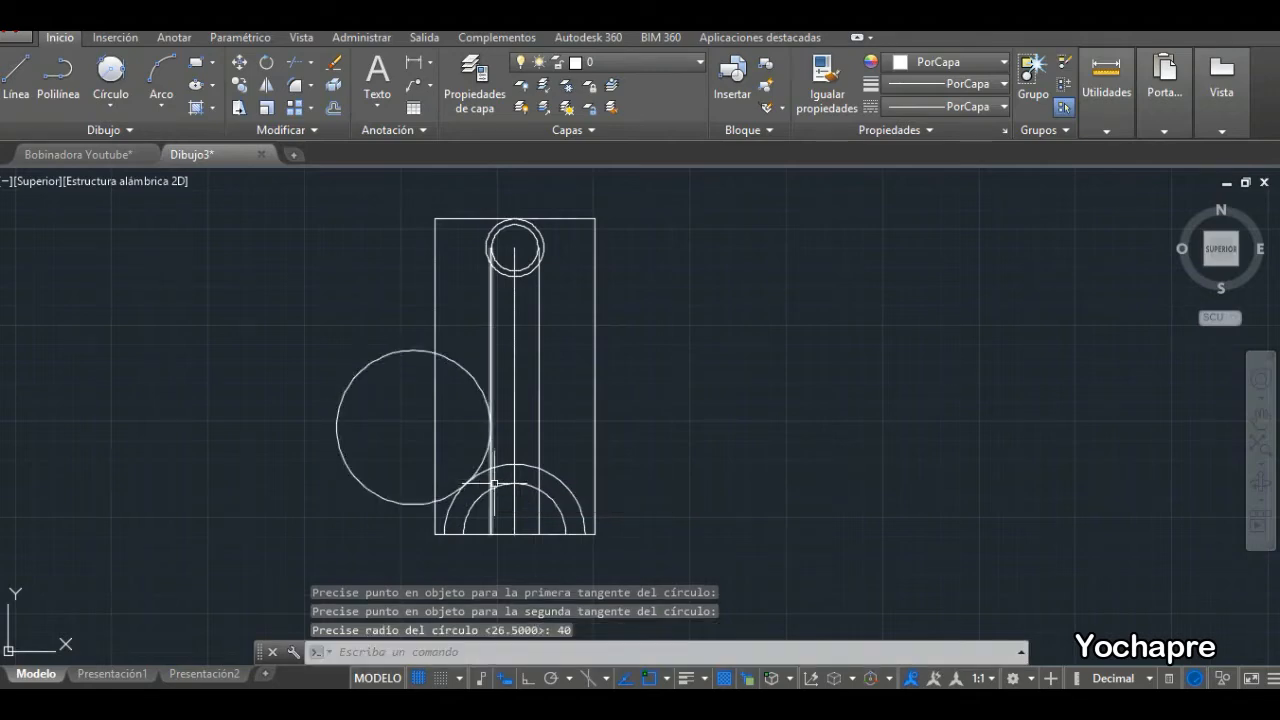
# Draw a second circle of radius 40 tangent to the right vertical line and the outer large arc.
pyautogui.click(111, 72)
pyautogui.click(540, 413)
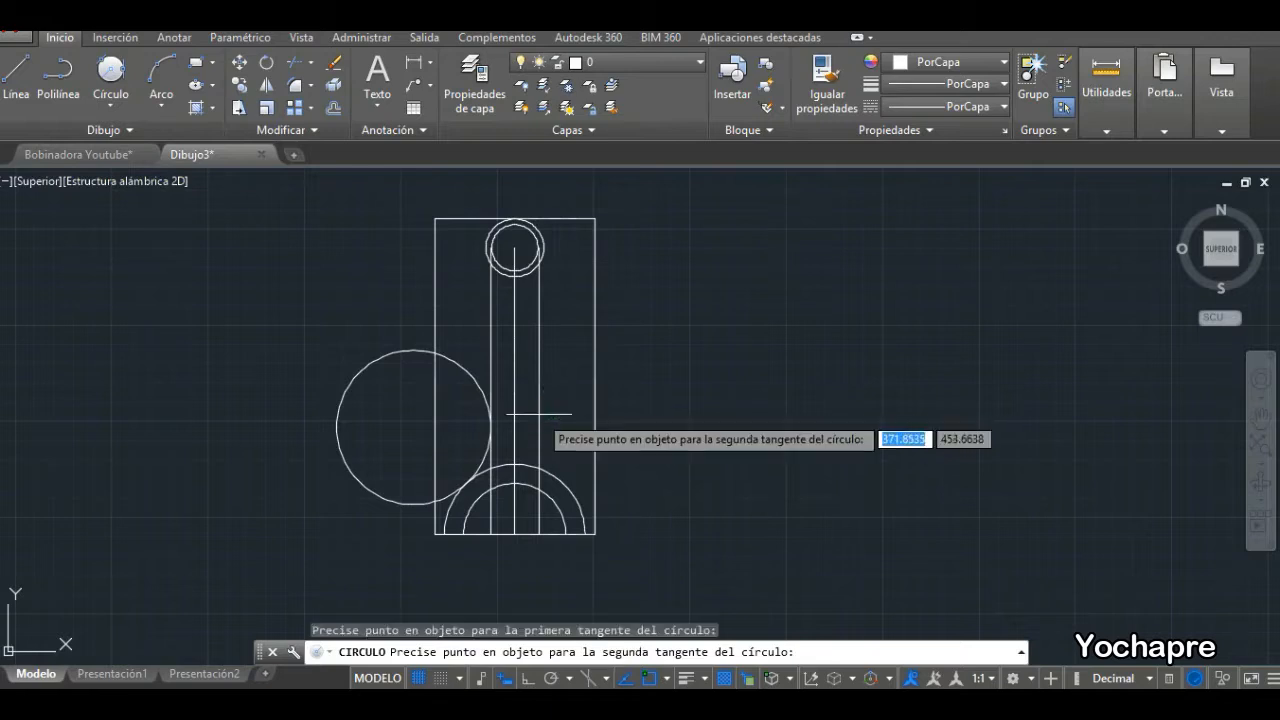
pyautogui.click(568, 487)
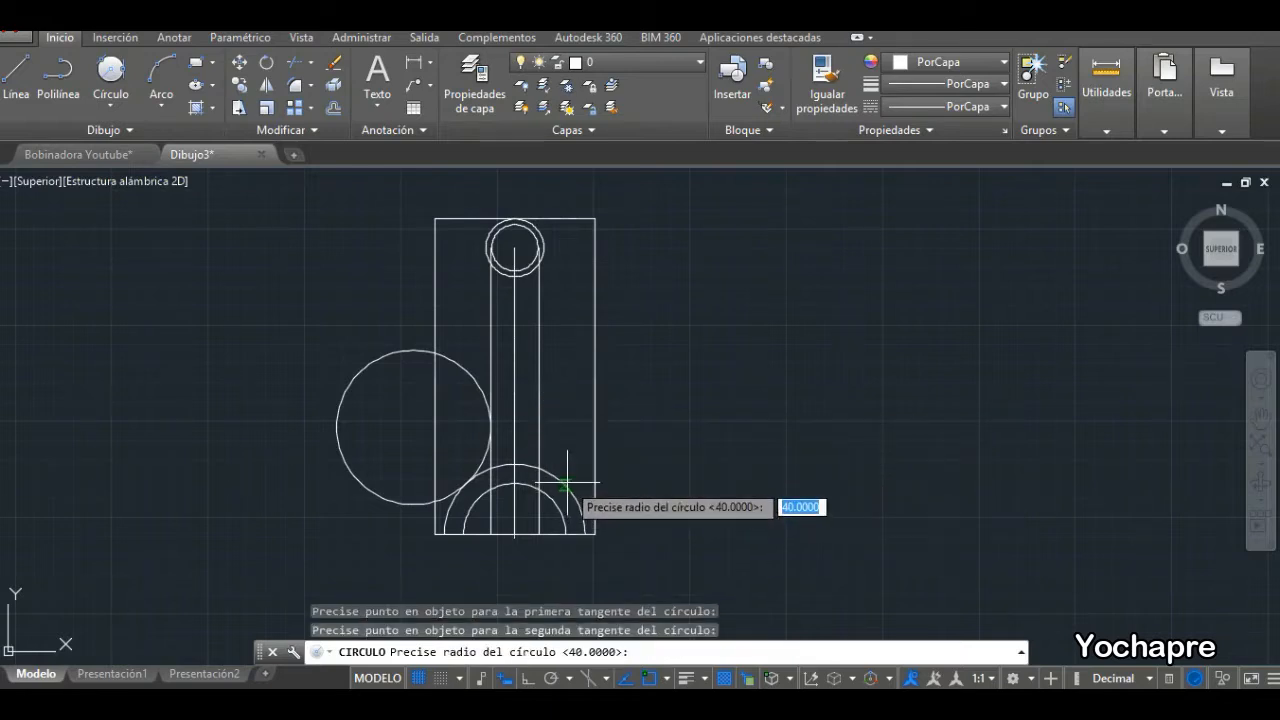
pyautogui.press('Return')
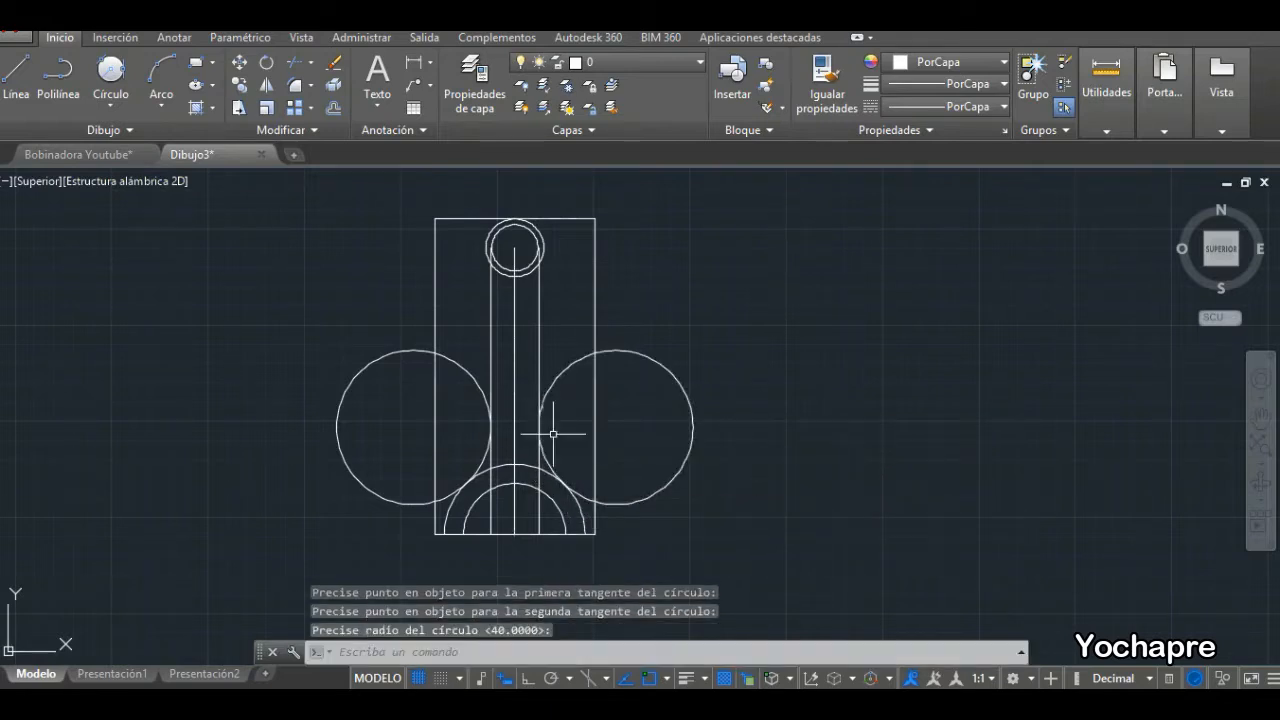
# Trim both tangent circles to the short arcs between the vertical lines and the outer large arc, using these three objects as cutting edges.
pyautogui.click(312, 64)
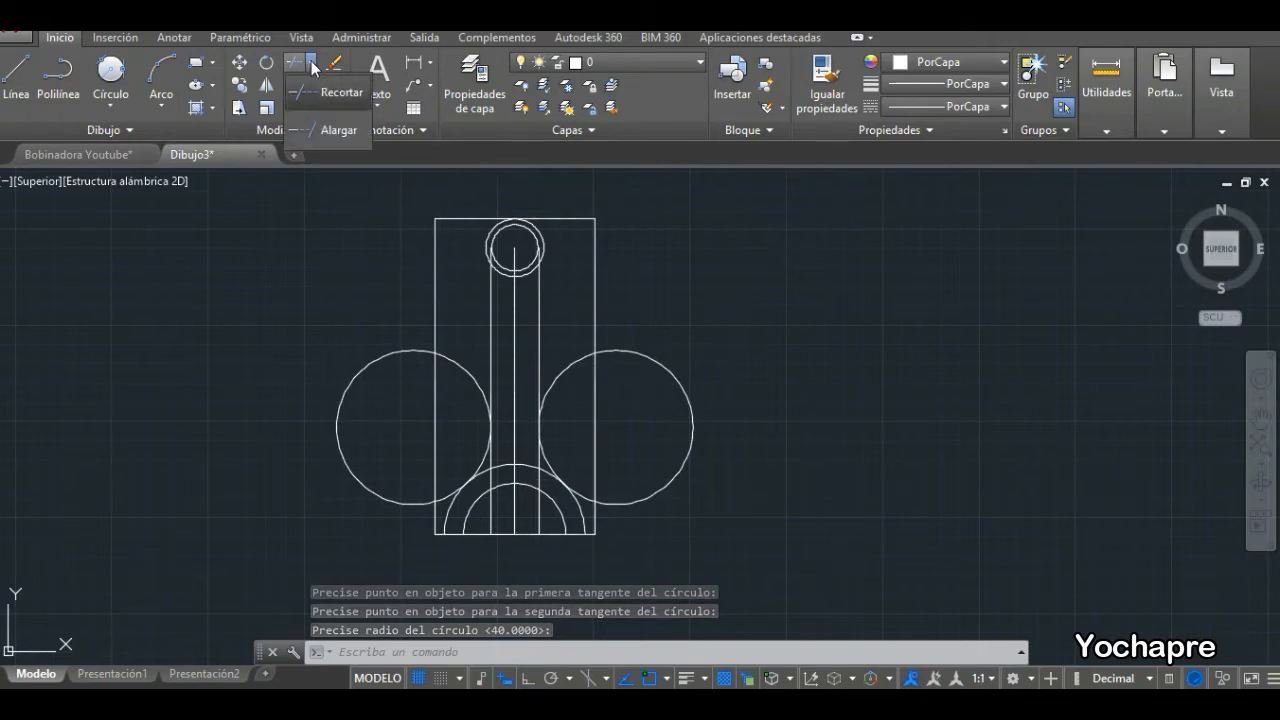
pyautogui.click(338, 93)
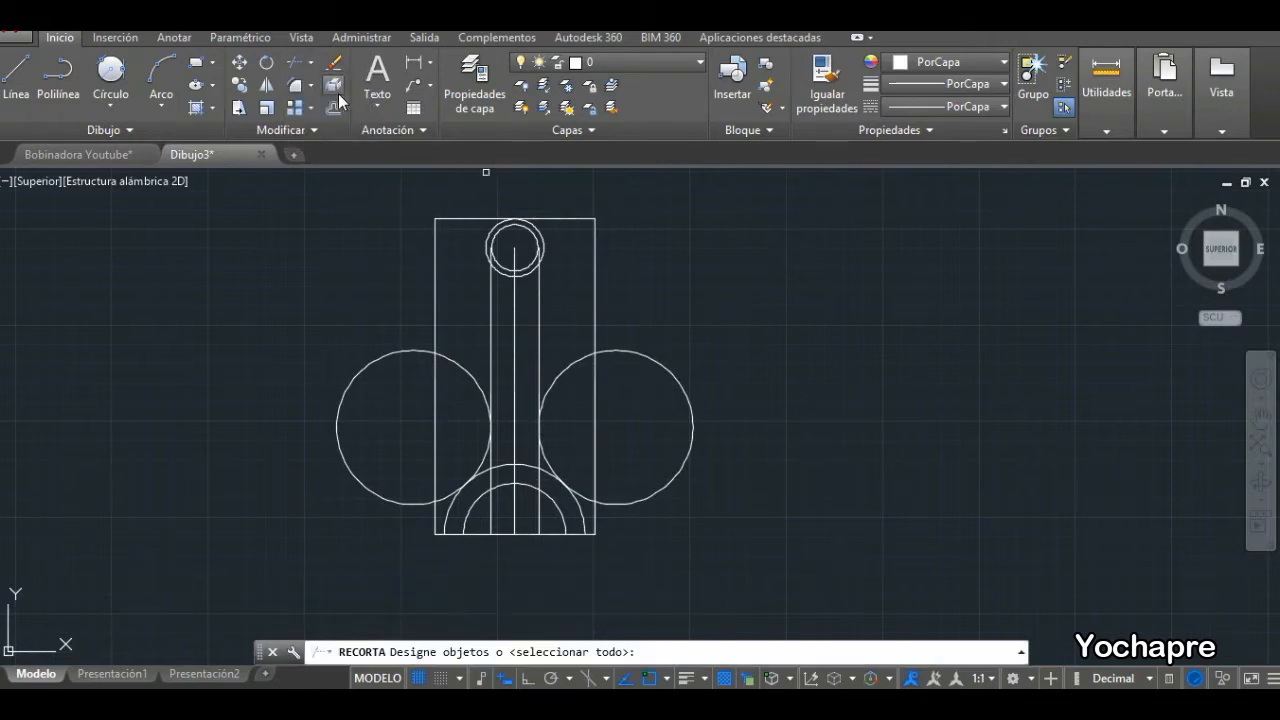
pyautogui.click(491, 374)
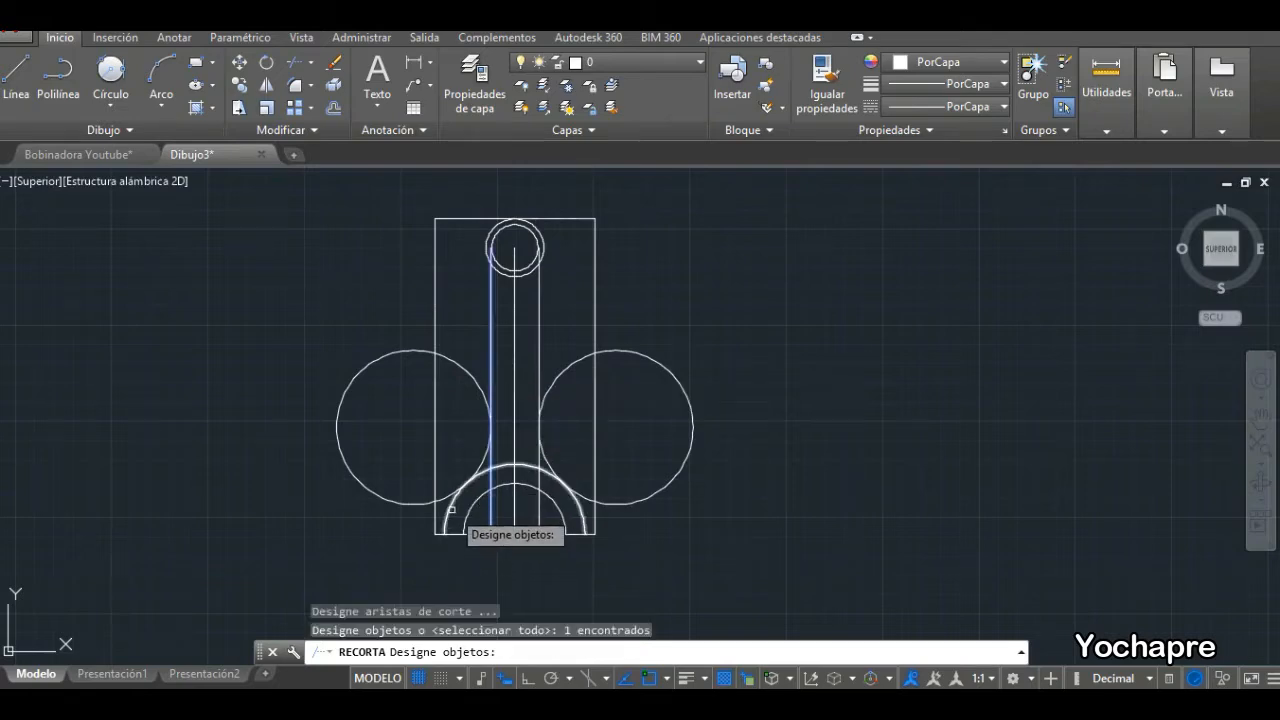
pyautogui.click(450, 510)
pyautogui.click(539, 348)
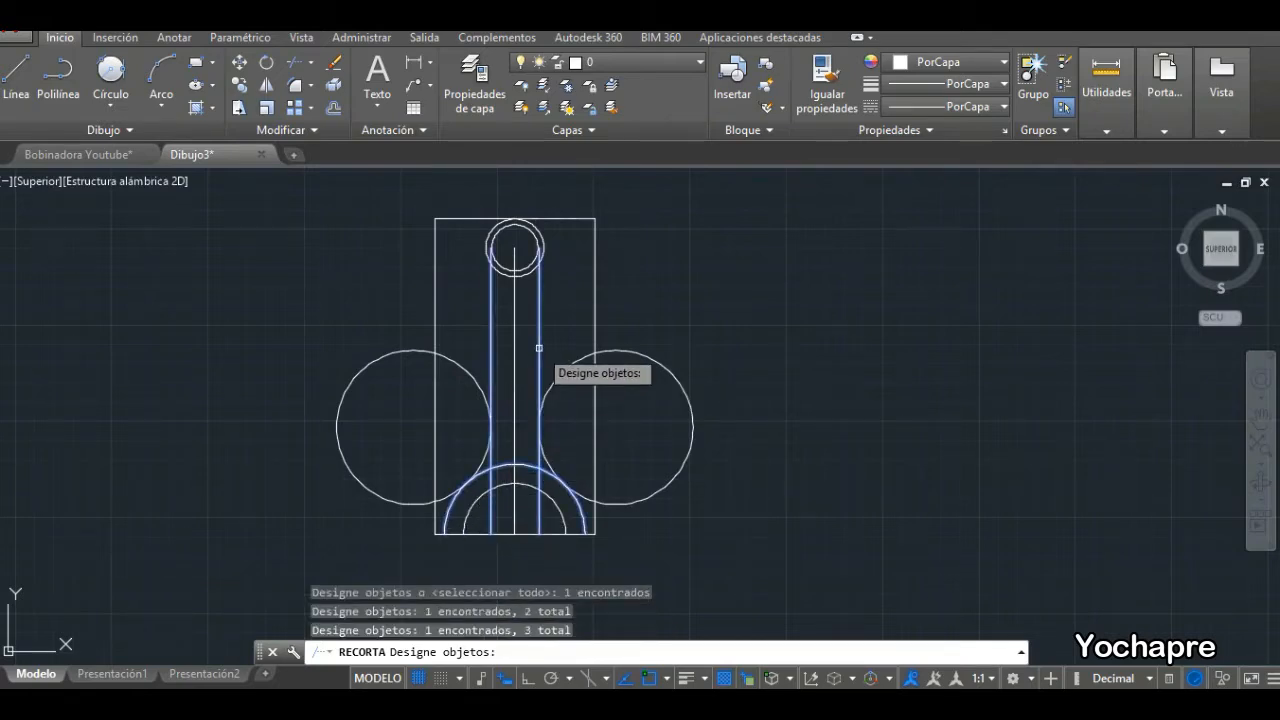
pyautogui.press('Return')
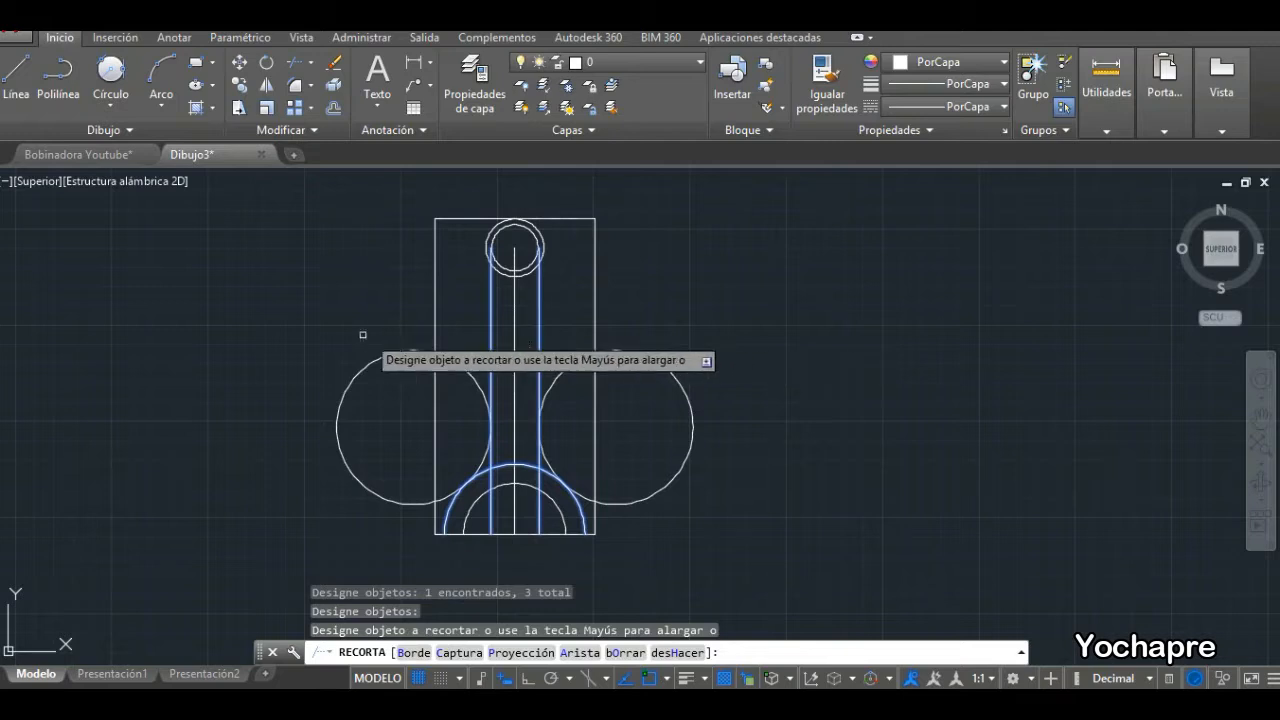
pyautogui.click(464, 370)
pyautogui.click(627, 350)
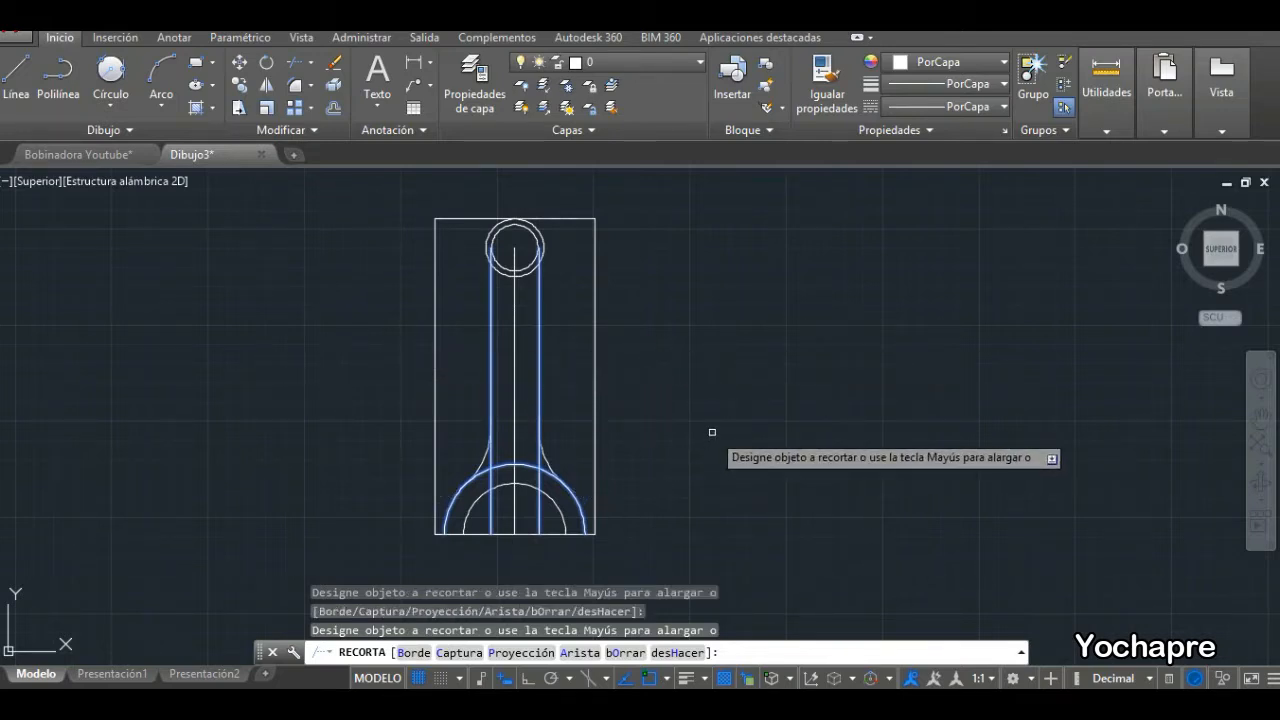
pyautogui.press('Escape')
# Erase the vertical centre line between the two offset lines.
pyautogui.click(514, 330)
pyautogui.click(334, 62)
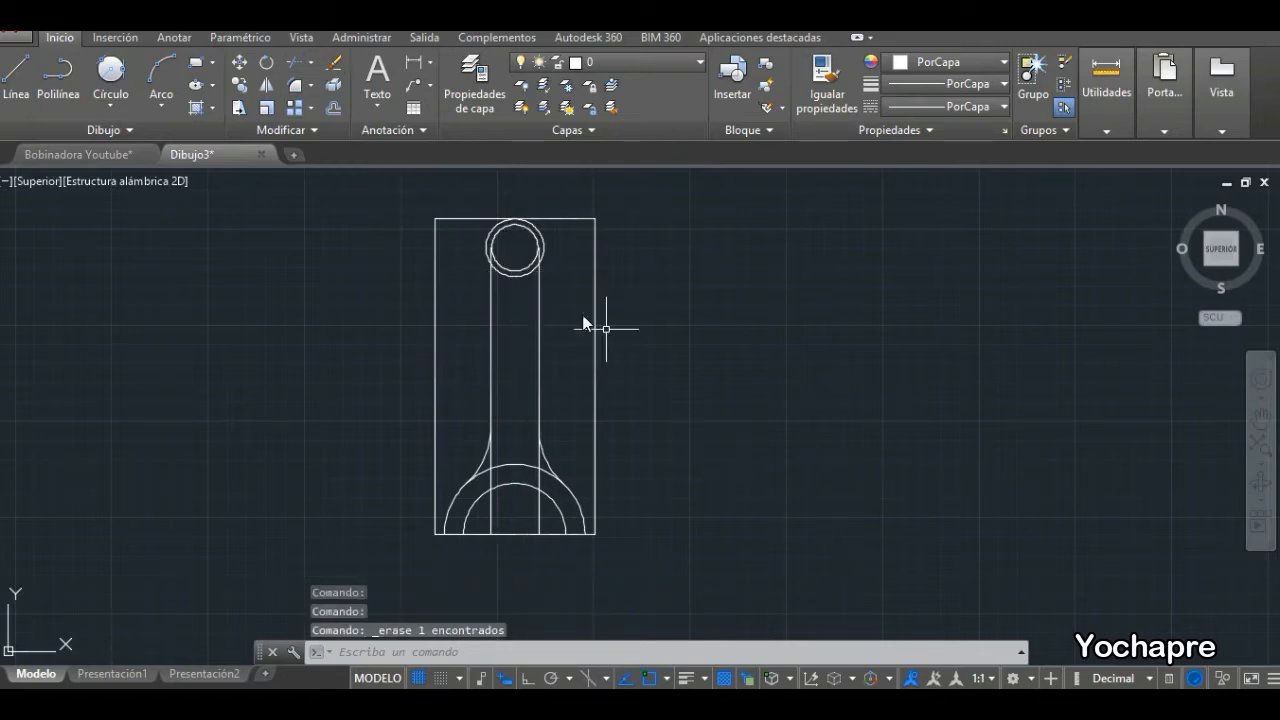
pyautogui.scroll(1, 690, 302)
pyautogui.scroll(-1, 606, 317)
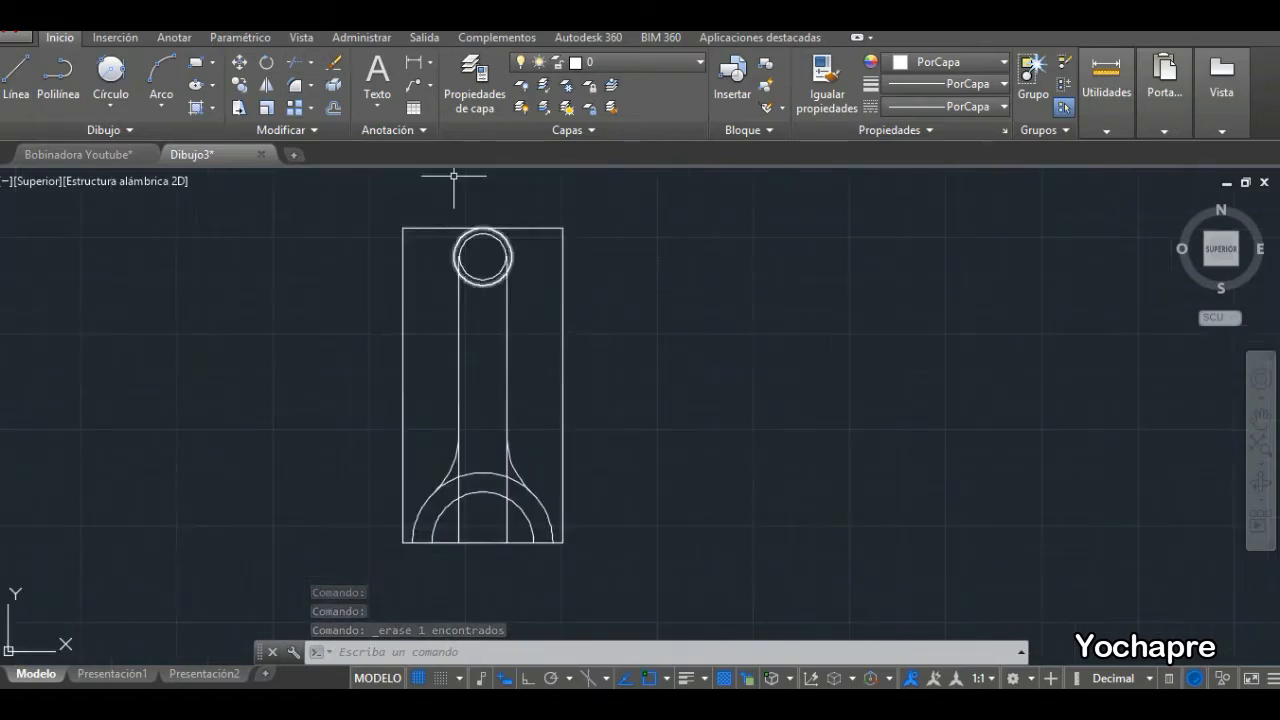
# Trim off the upper ends of both vertical side lines inside the small circles, using all objects as cutting edges.
pyautogui.click(311, 62)
pyautogui.click(333, 97)
pyautogui.press('Return')
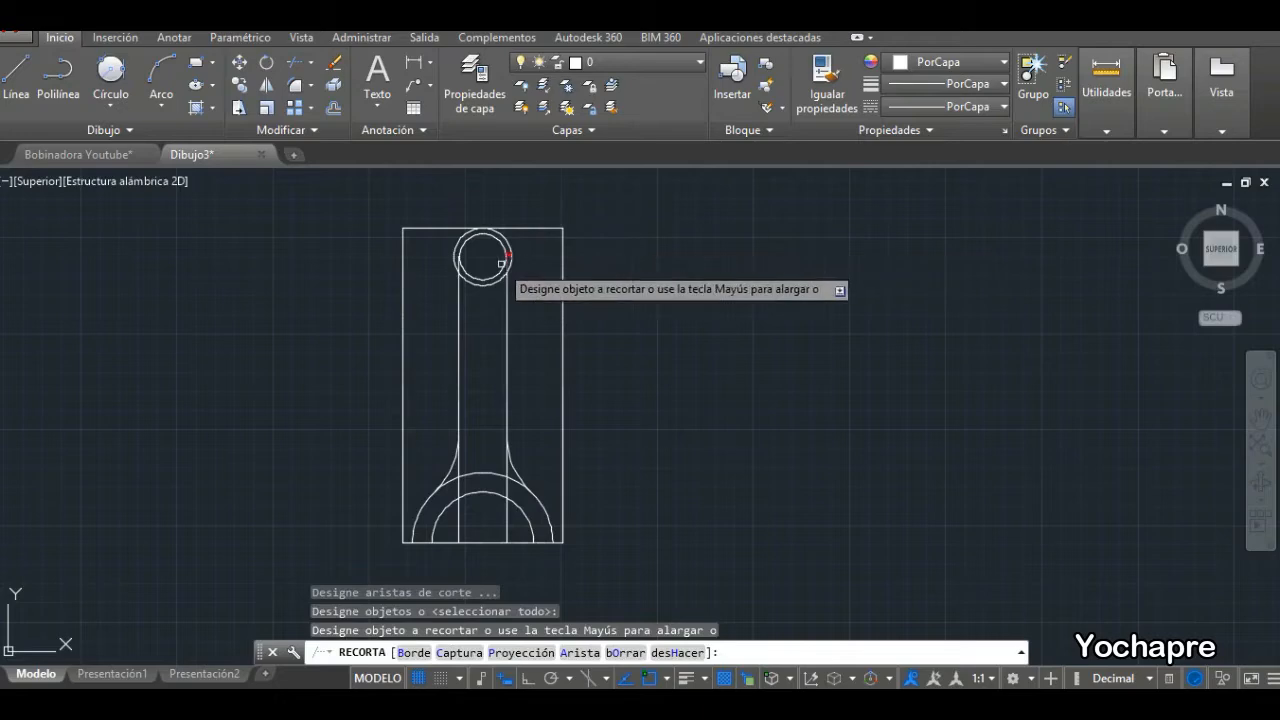
pyautogui.scroll(3, 472, 262)
pyautogui.click(478, 315)
pyautogui.scroll(-5, 629, 280)
# Trim off the lower parts of both vertical side lines below their tangency points with the radius 40 arcs.
pyautogui.scroll(6, 623, 448)
pyautogui.scroll(2, 559, 198)
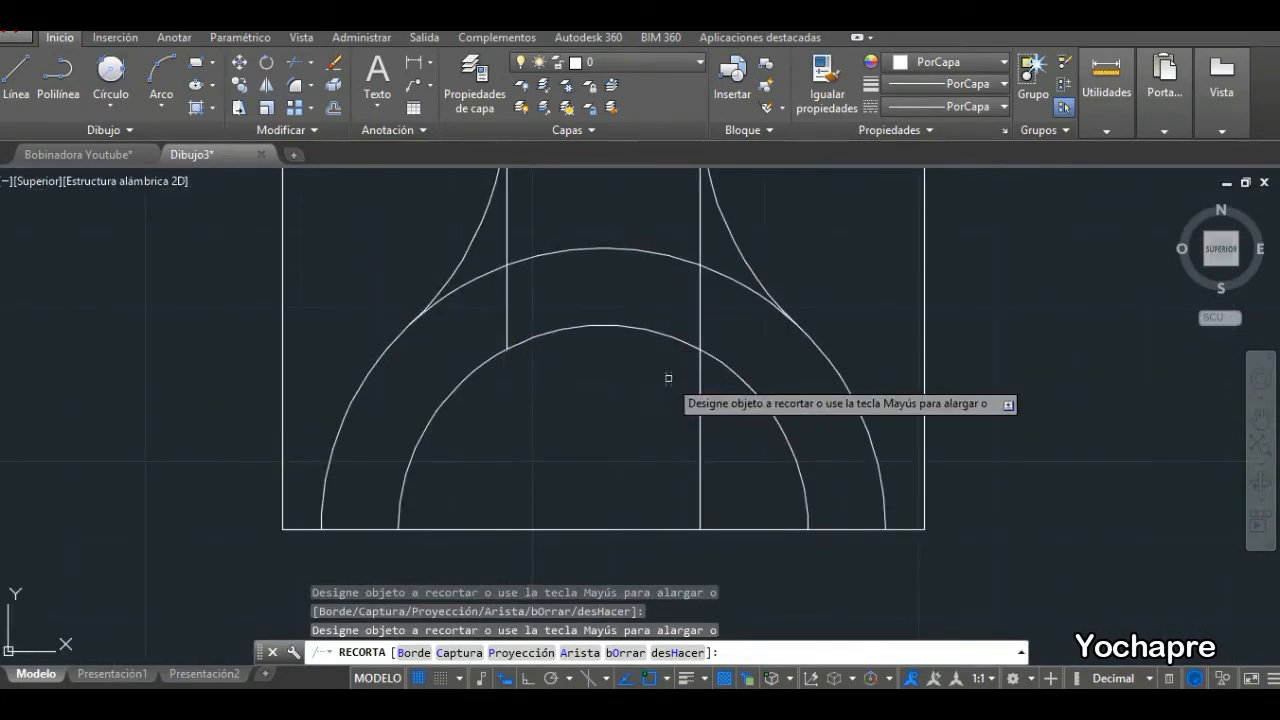
pyautogui.click(506, 306)
pyautogui.click(506, 229)
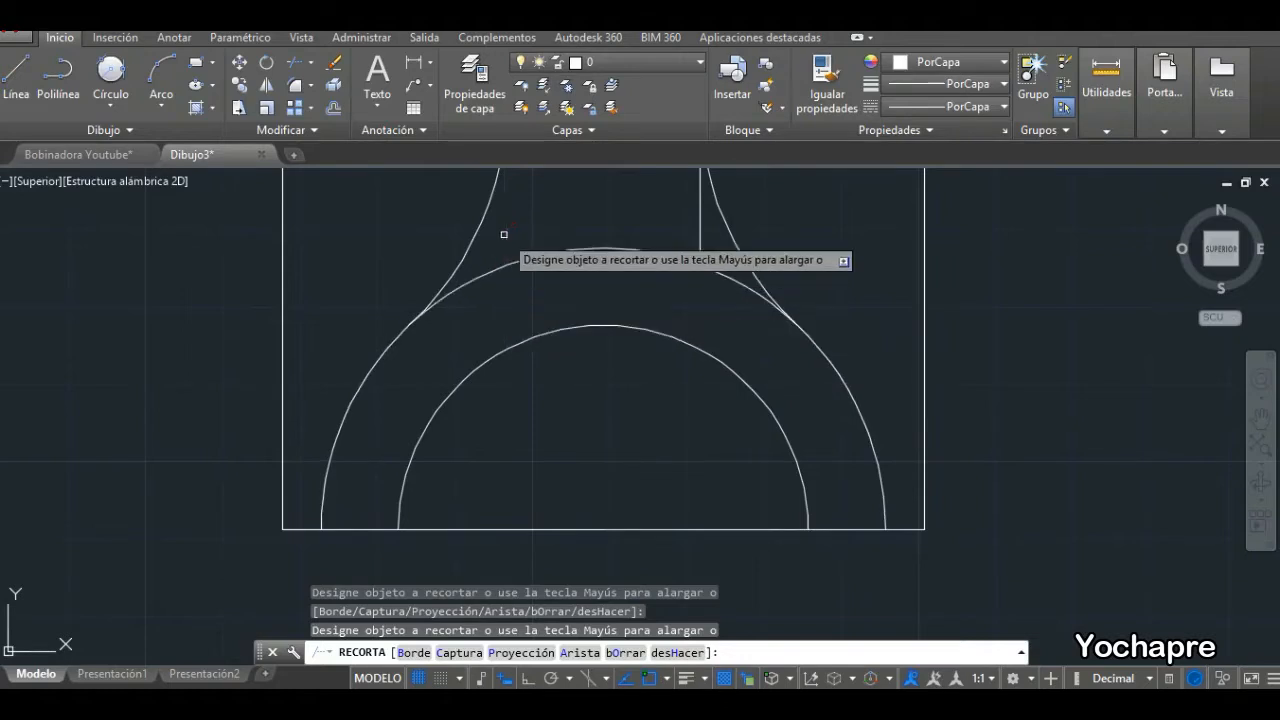
pyautogui.scroll(-2, 678, 316)
pyautogui.click(690, 264)
pyautogui.scroll(-3, 717, 308)
pyautogui.press('Return')
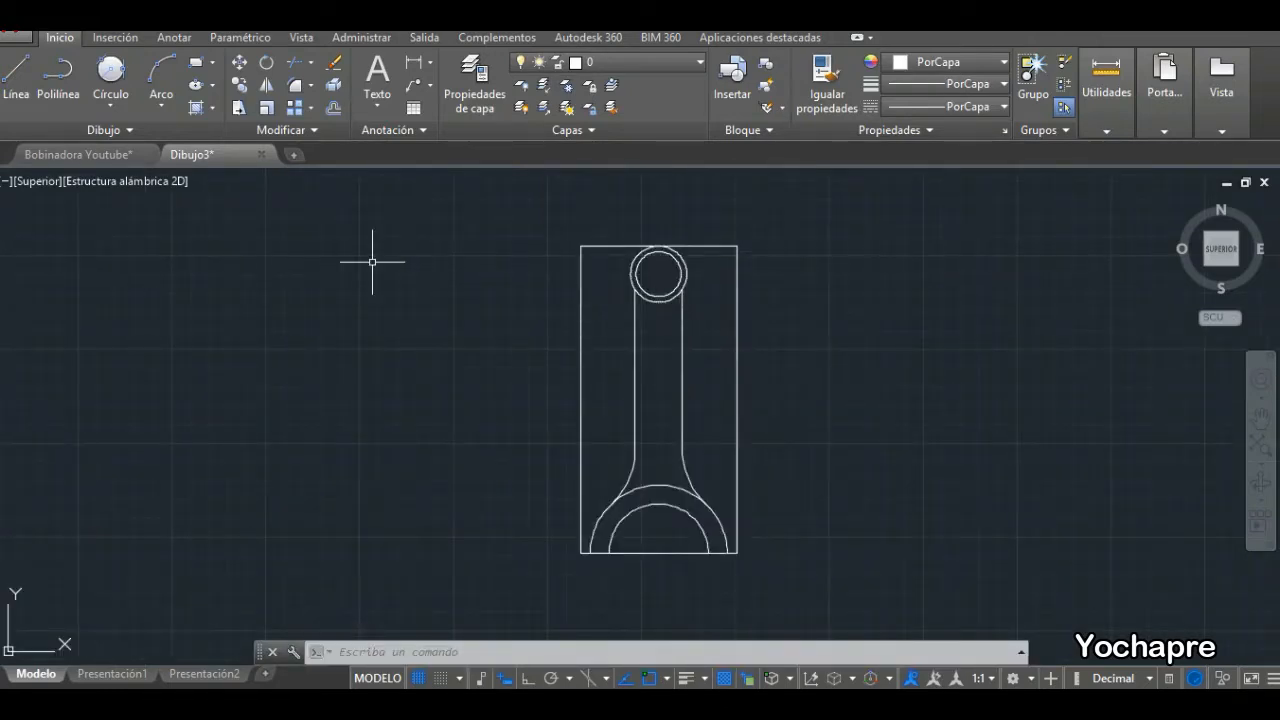
# Examine the recessed web of the finished 3D part in the Bobinadora Youtube drawing and return to Dibujo3.
pyautogui.click(80, 154)
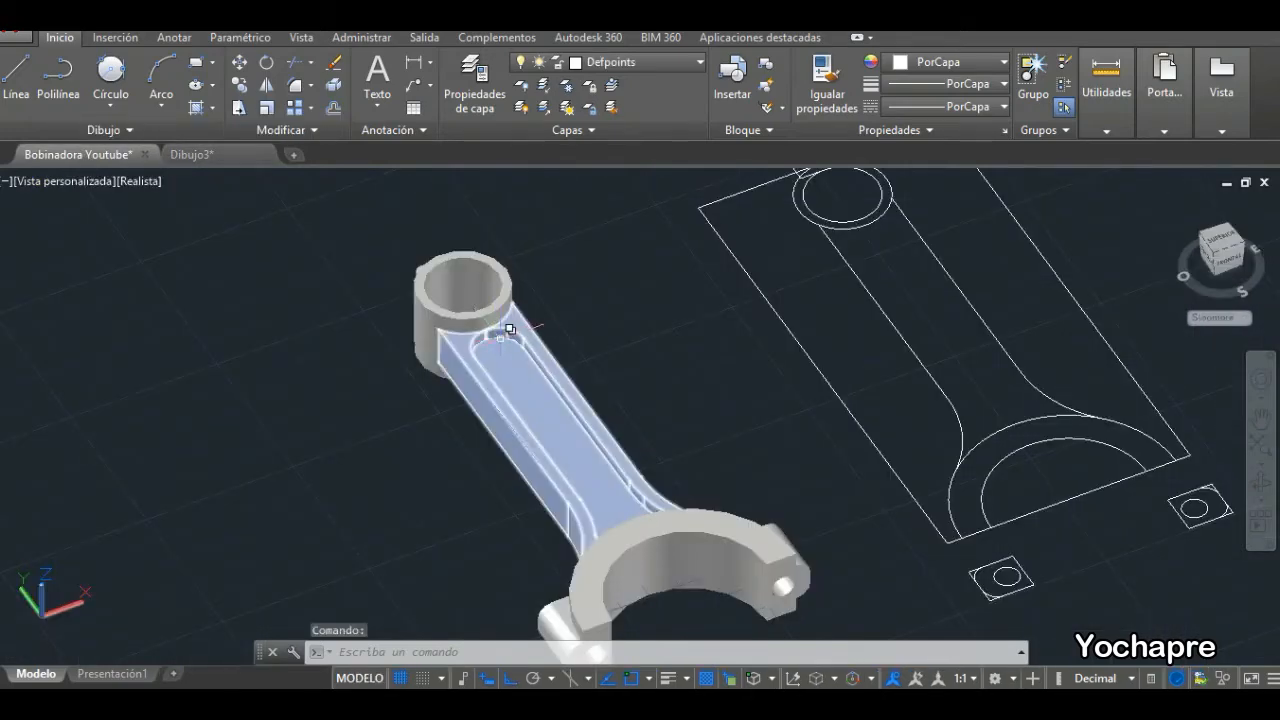
pyautogui.scroll(5, 510, 328)
pyautogui.hotkey('ctrl', 'Tab')
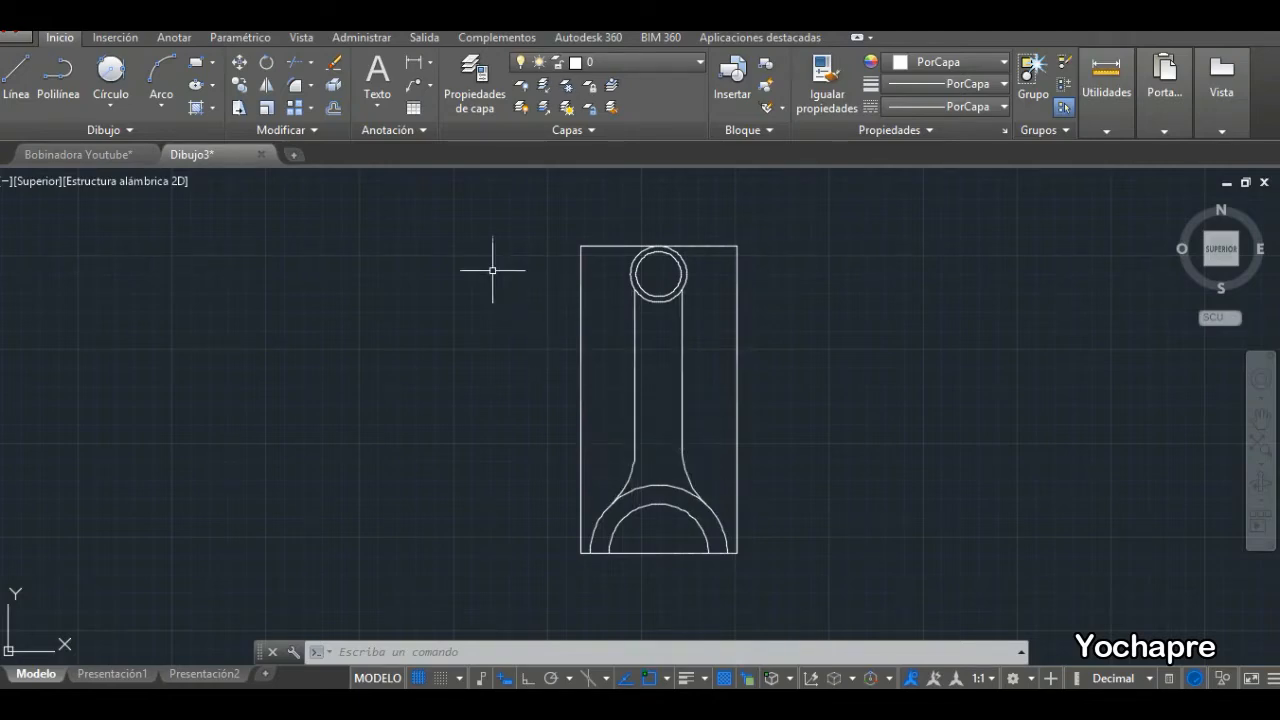
# Join the left vertical line and its tangent arc into one polyline.
pyautogui.click(312, 132)
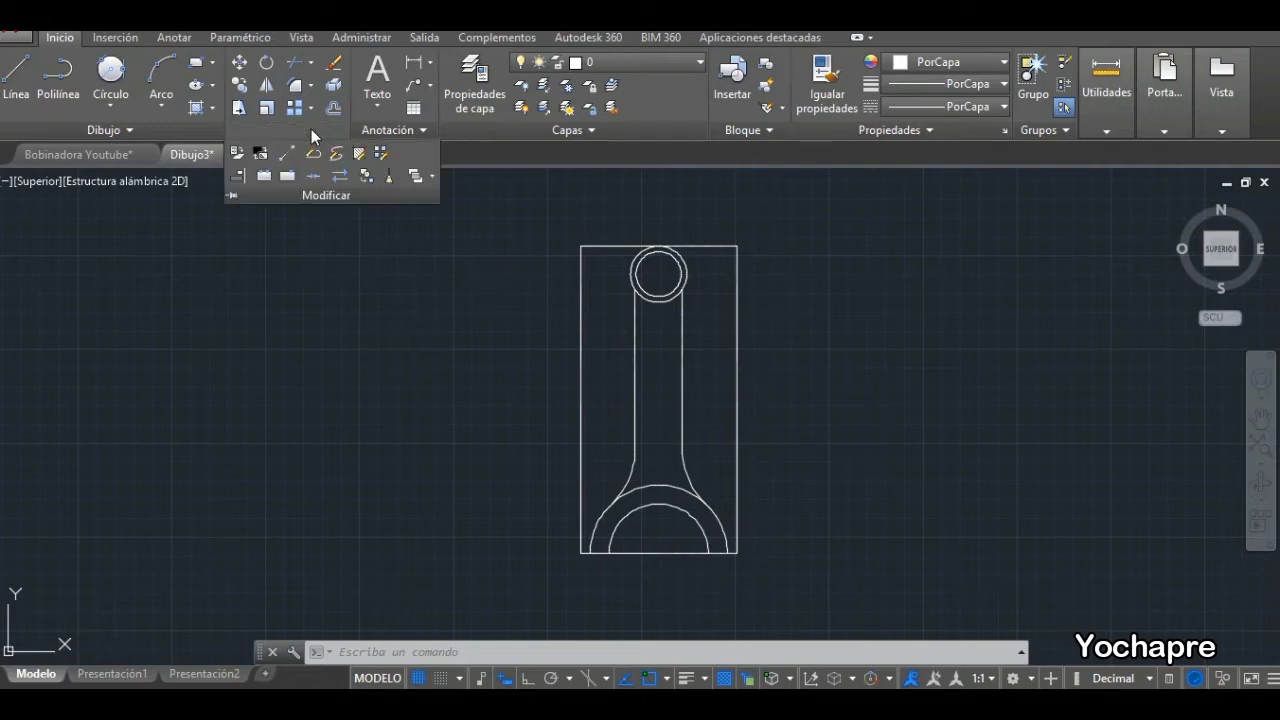
pyautogui.click(316, 177)
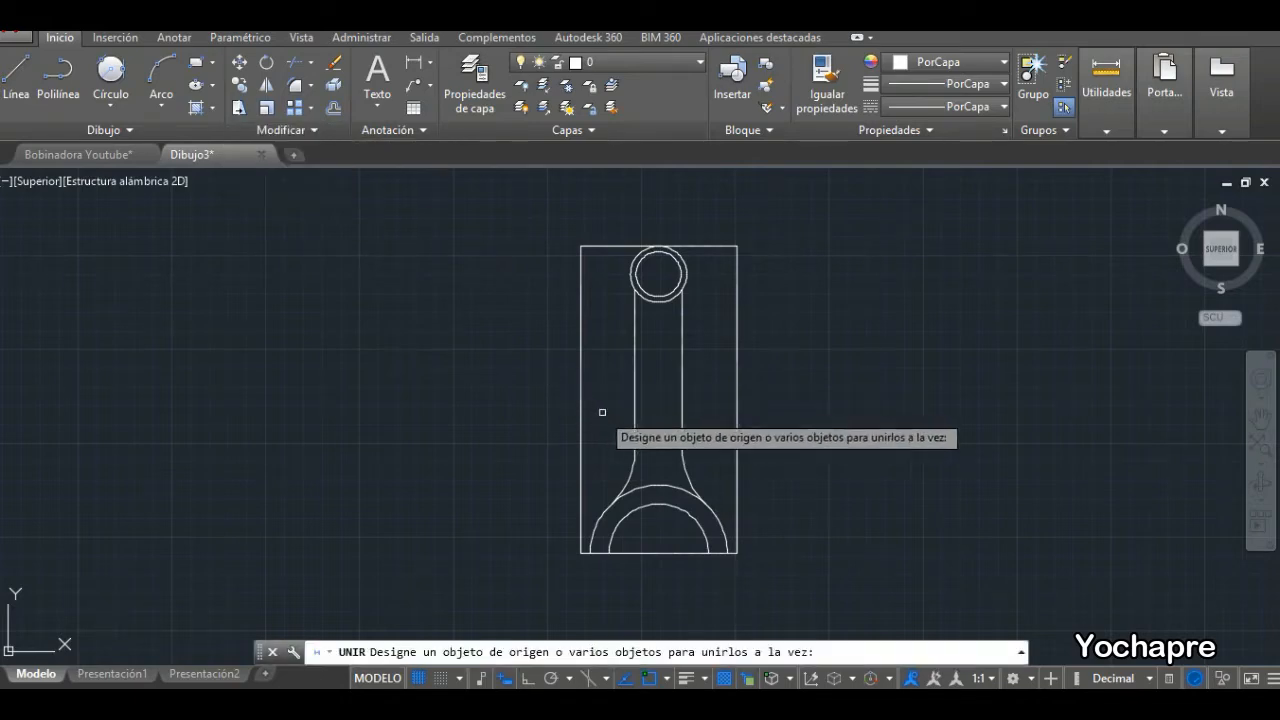
pyautogui.click(633, 410)
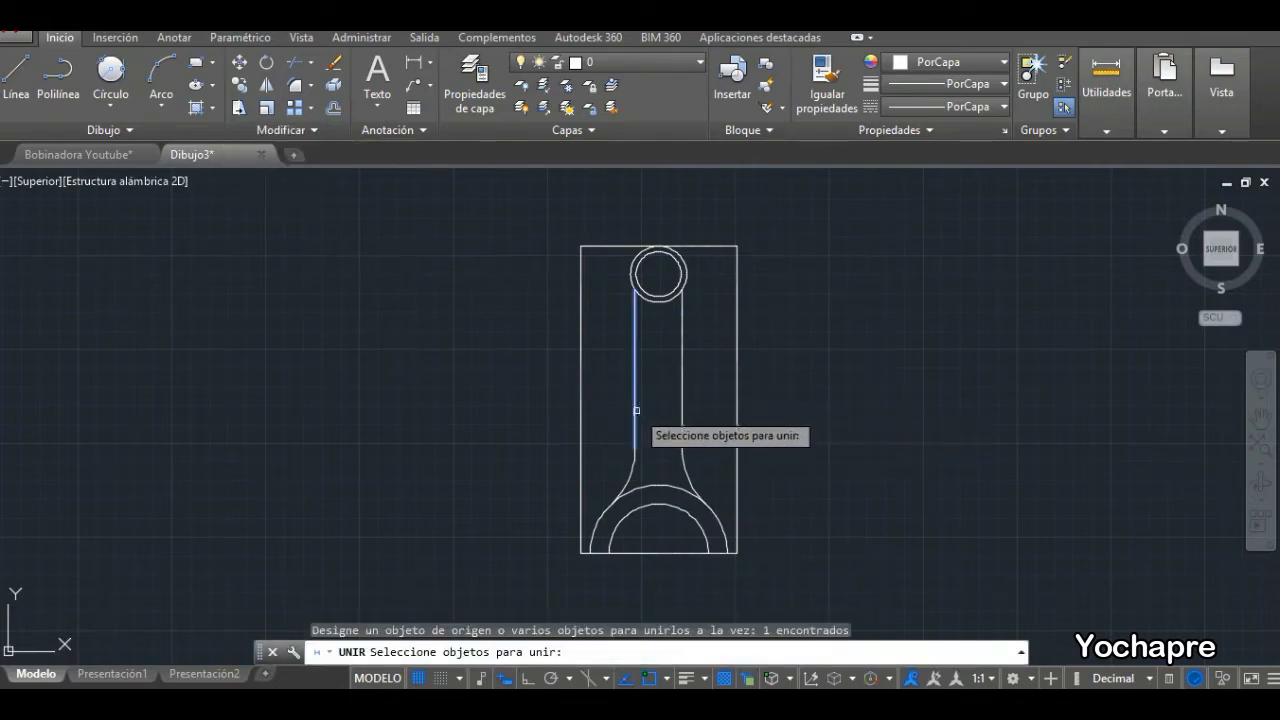
pyautogui.click(634, 467)
pyautogui.press('Return')
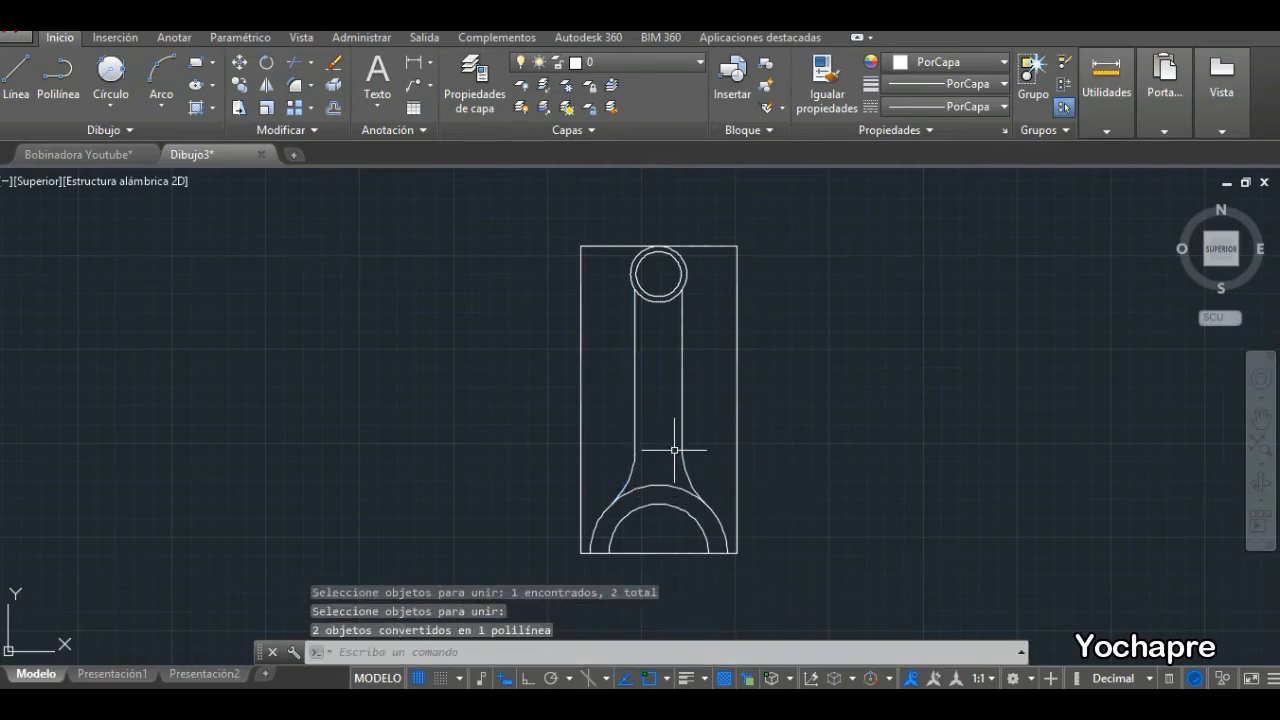
# Join the right vertical line and its tangent arc into one polyline.
pyautogui.press('Return')
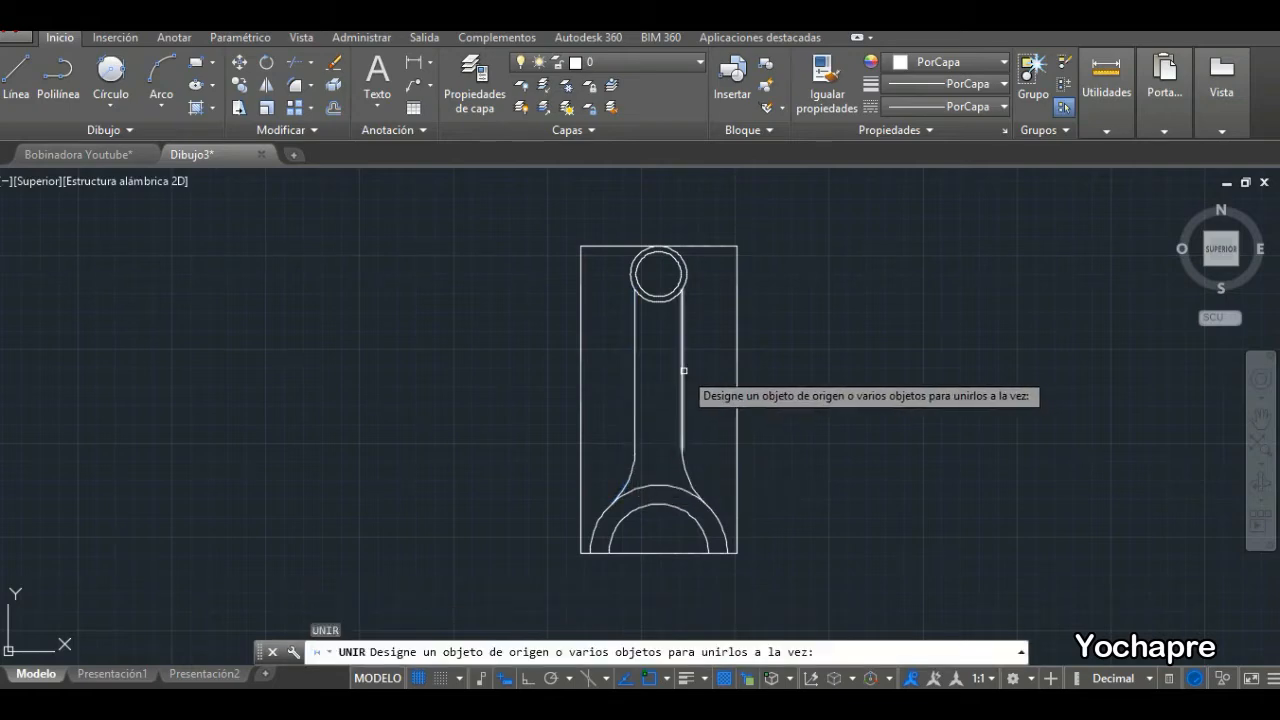
pyautogui.click(683, 400)
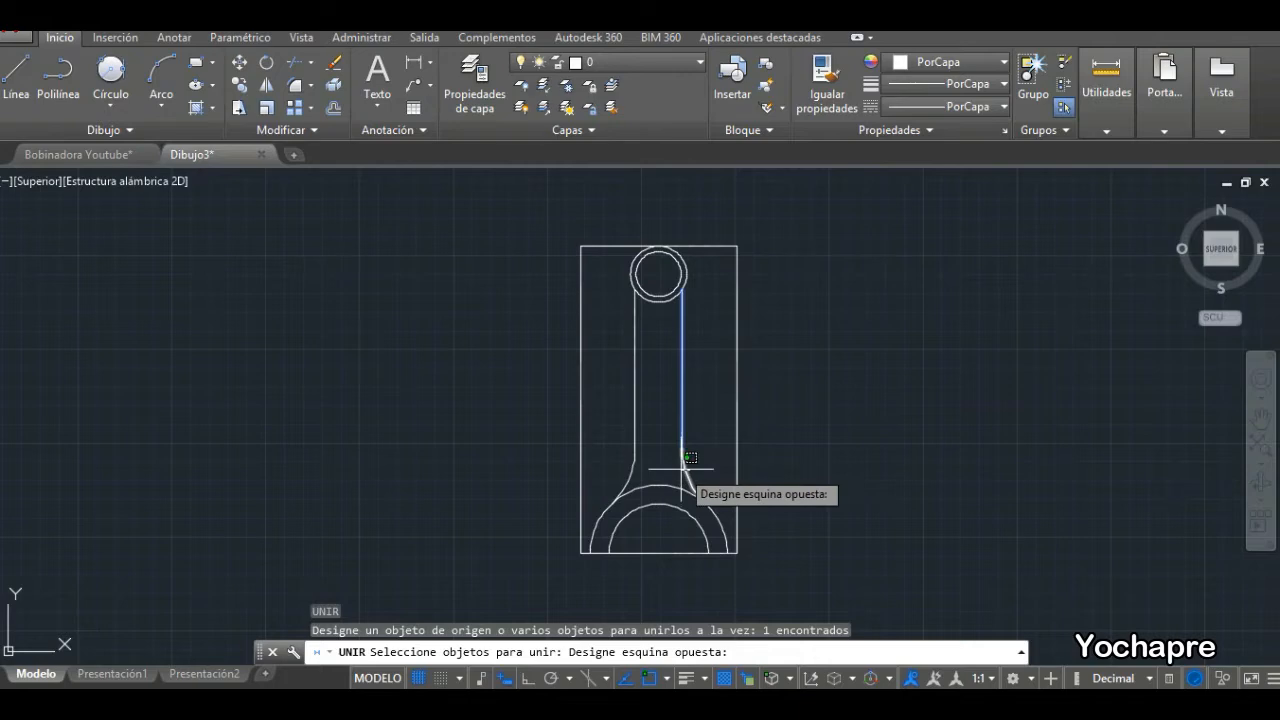
pyautogui.click(690, 457)
pyautogui.press('Return')
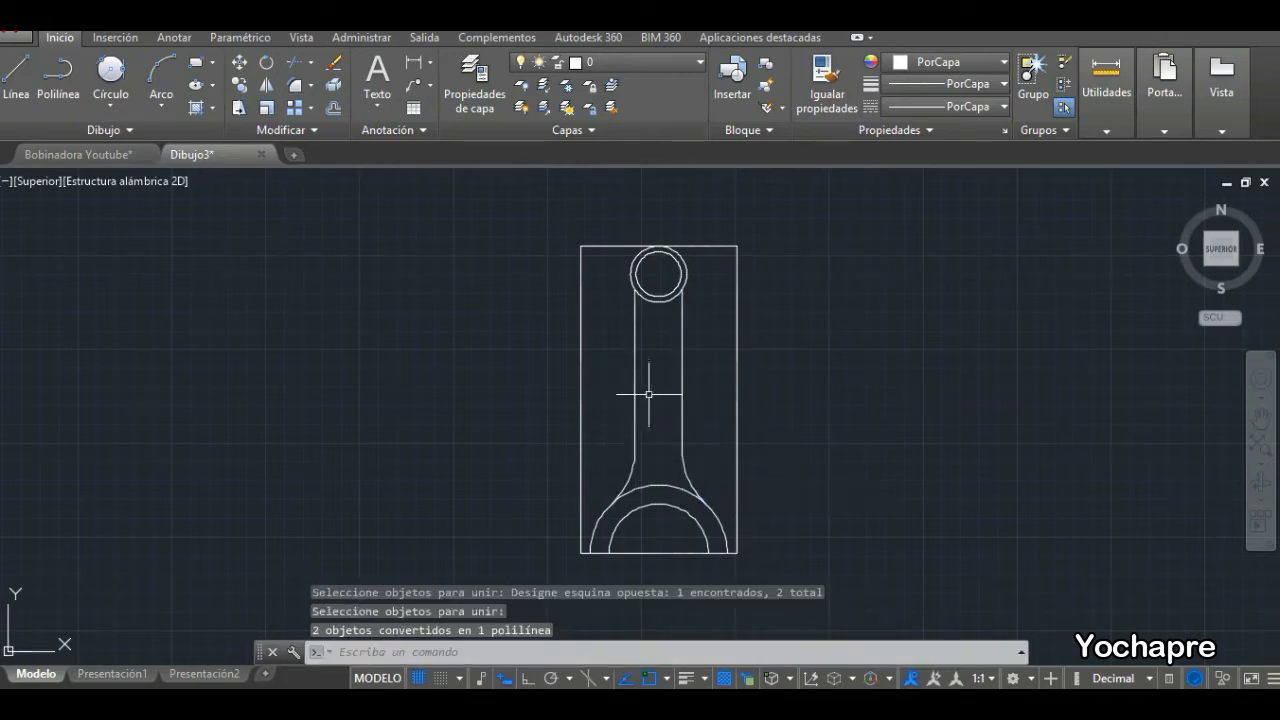
# Offset the left and right side polylines inward by 4.
pyautogui.click(333, 107)
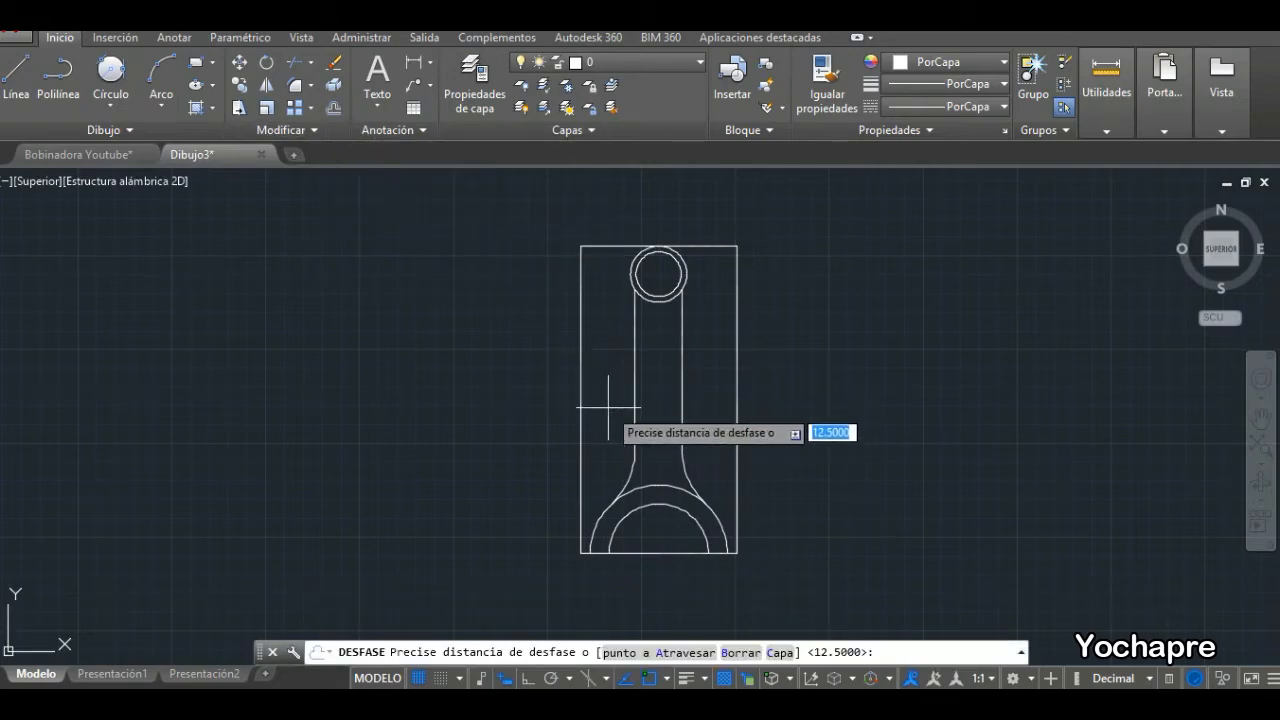
pyautogui.write('4')
pyautogui.press('Return')
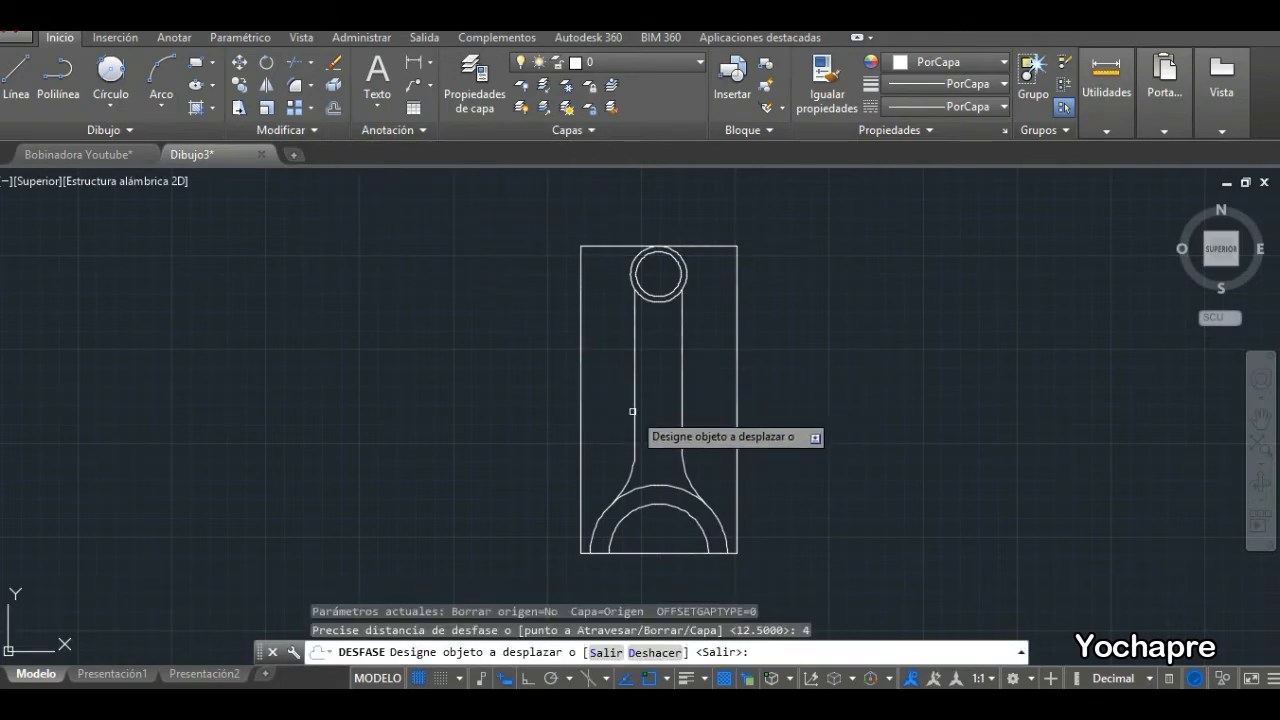
pyautogui.click(634, 411)
pyautogui.click(648, 410)
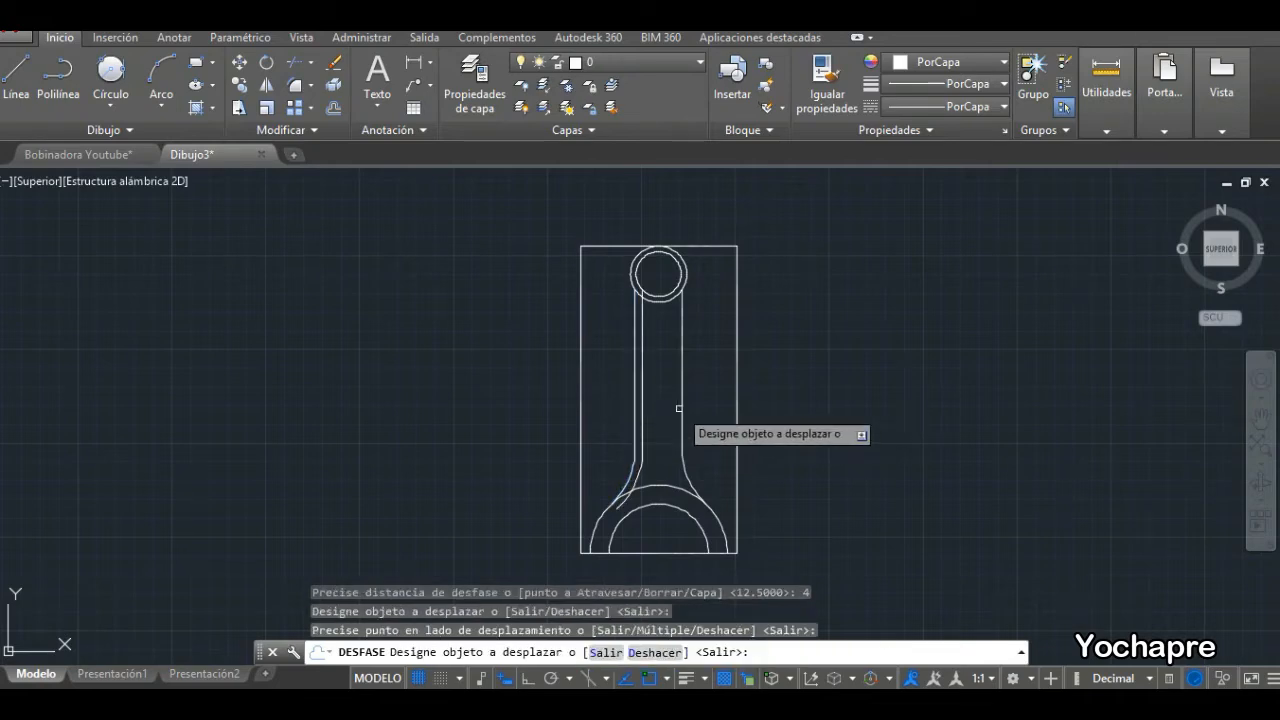
pyautogui.click(681, 408)
pyautogui.click(674, 482)
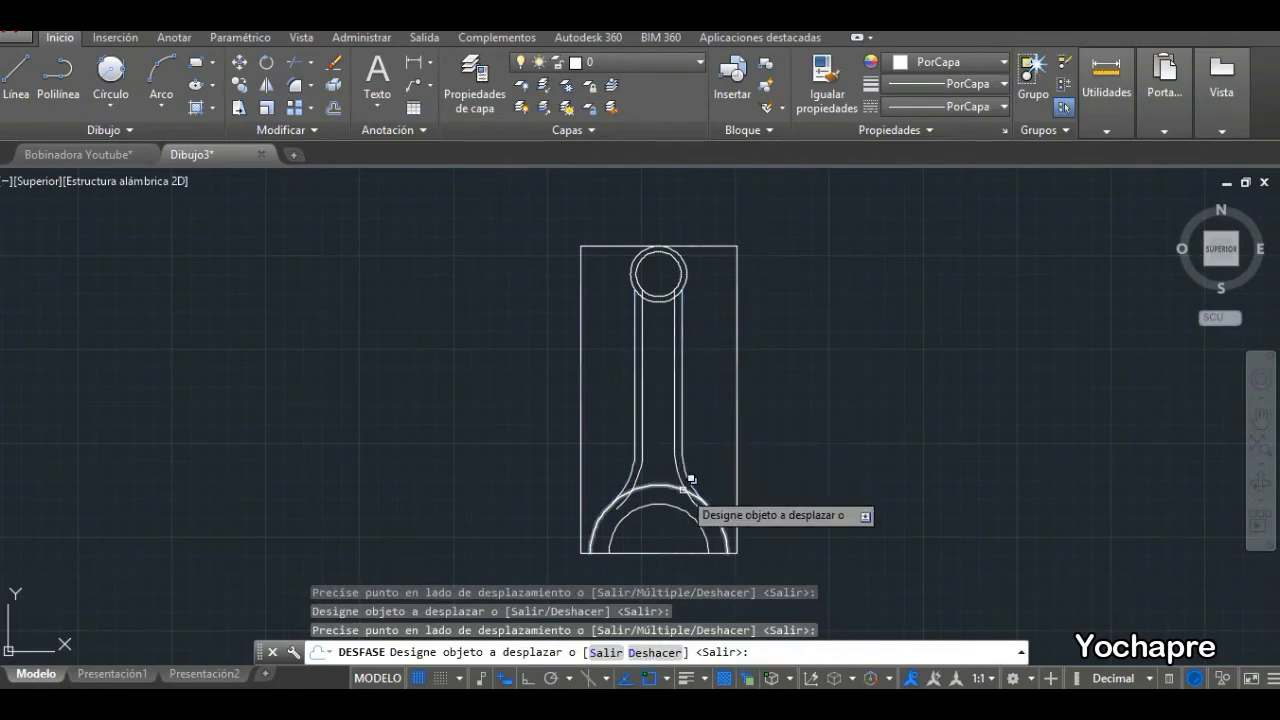
pyautogui.press('Return')
pyautogui.scroll(6, 678, 288)
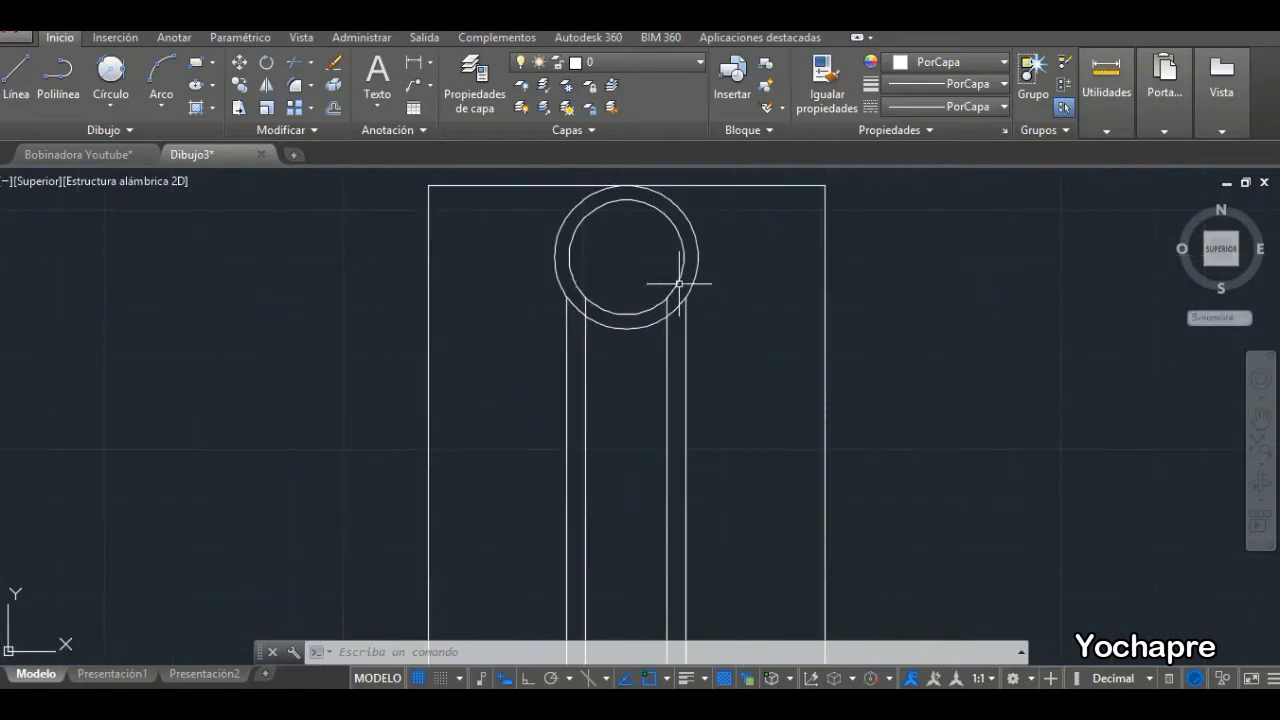
# Draw a circle tangent to both inner side lines and the underside of the upper ring's outer circle.
pyautogui.scroll(2, 672, 305)
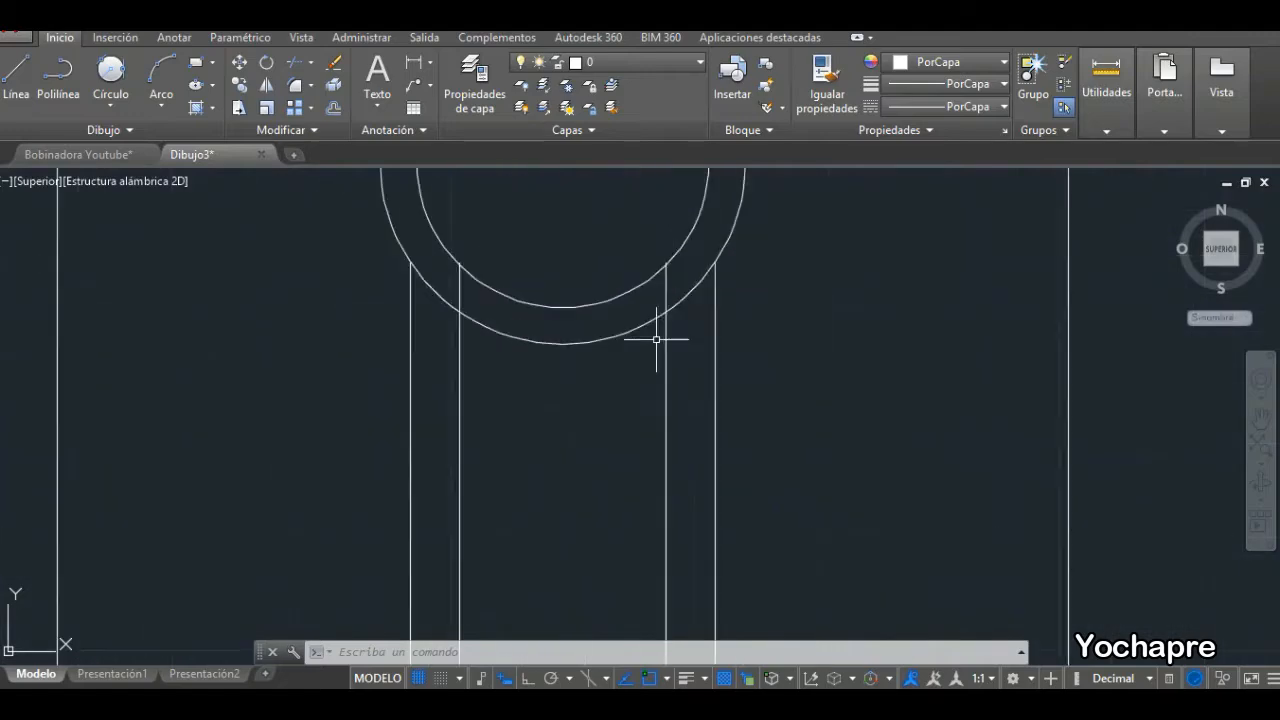
pyautogui.click(116, 107)
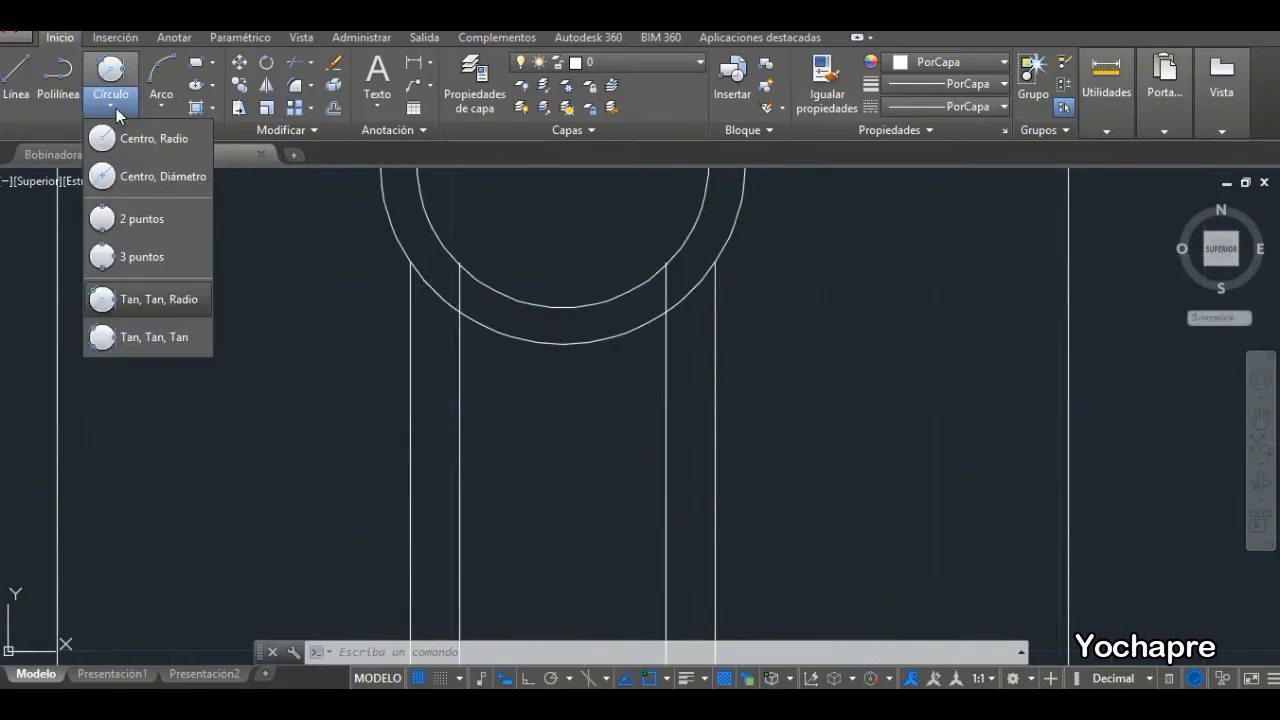
pyautogui.click(170, 339)
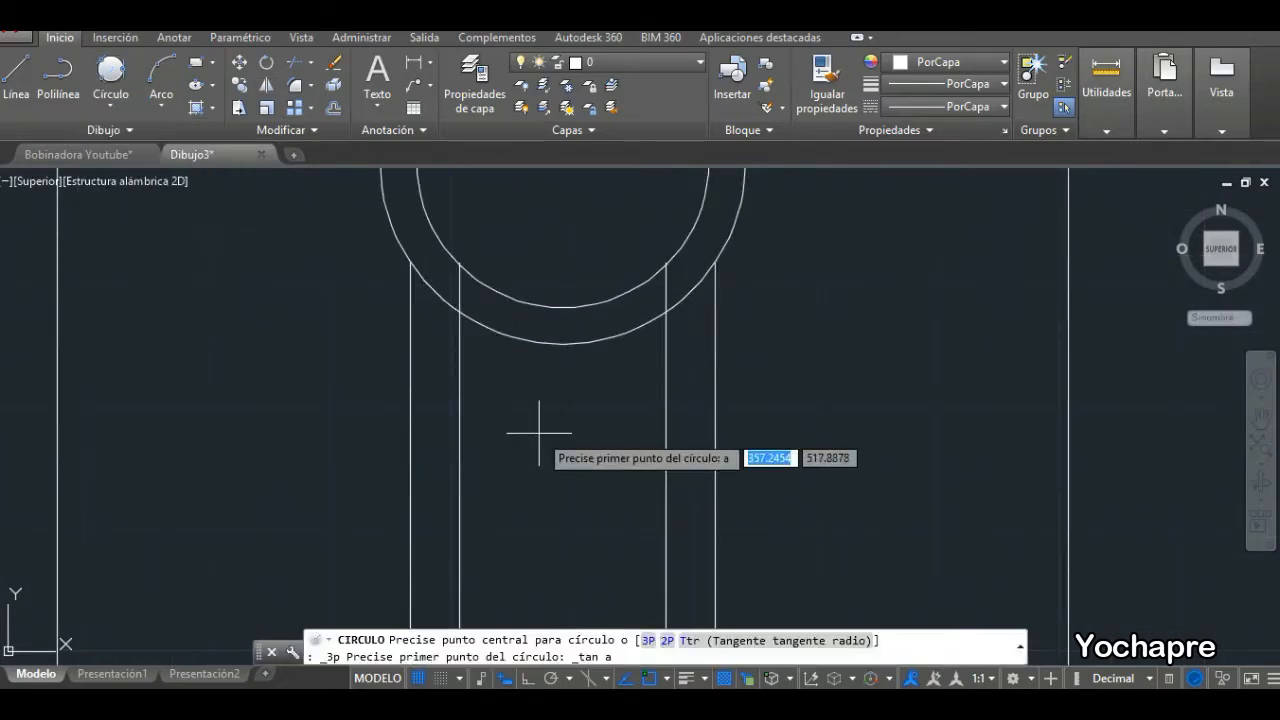
pyautogui.click(459, 416)
pyautogui.click(564, 340)
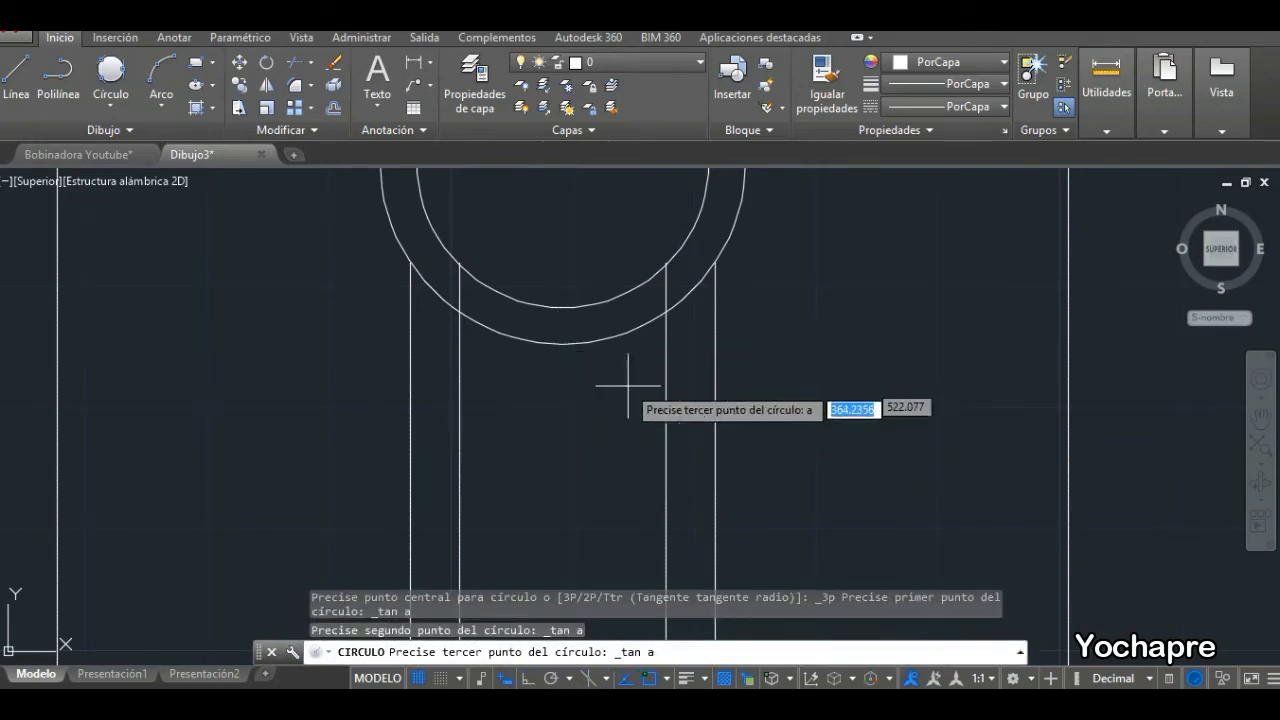
pyautogui.click(665, 407)
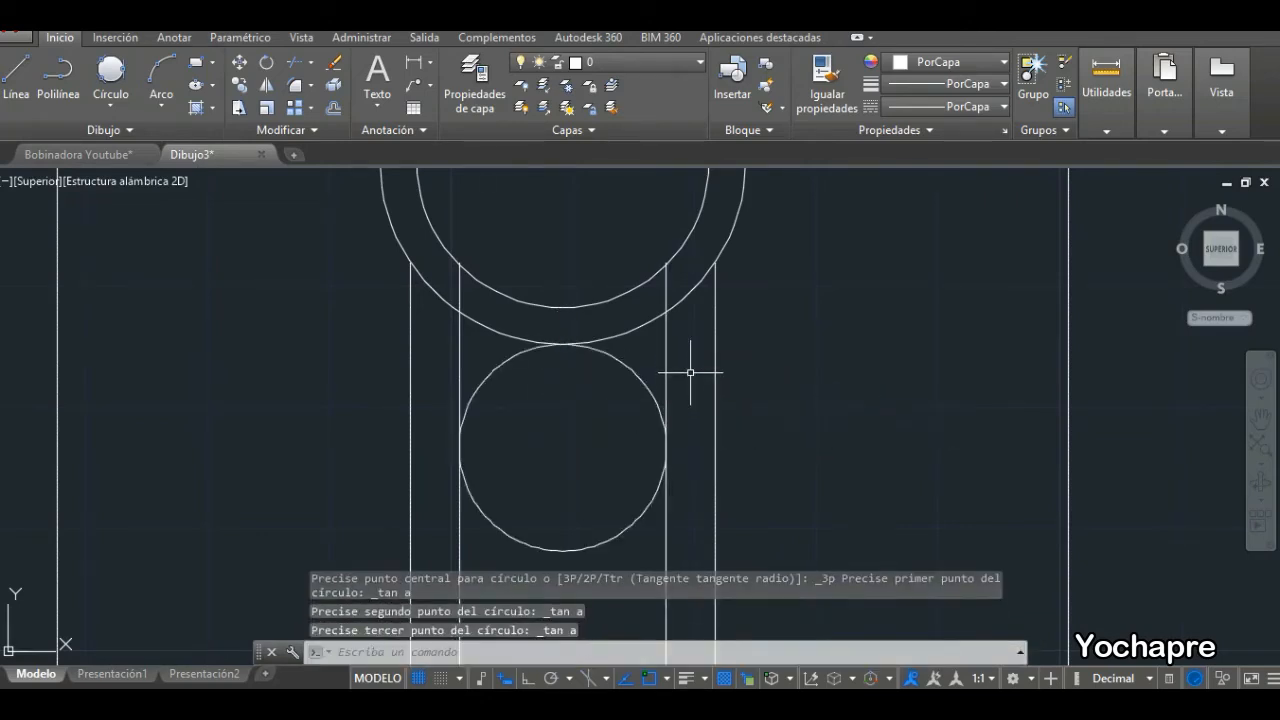
# Draw a radius 3 circle tangent to the large lower outer arc and the left inner side curve.
pyautogui.scroll(-10, 690, 372)
pyautogui.scroll(2, 720, 440)
pyautogui.scroll(6, 696, 462)
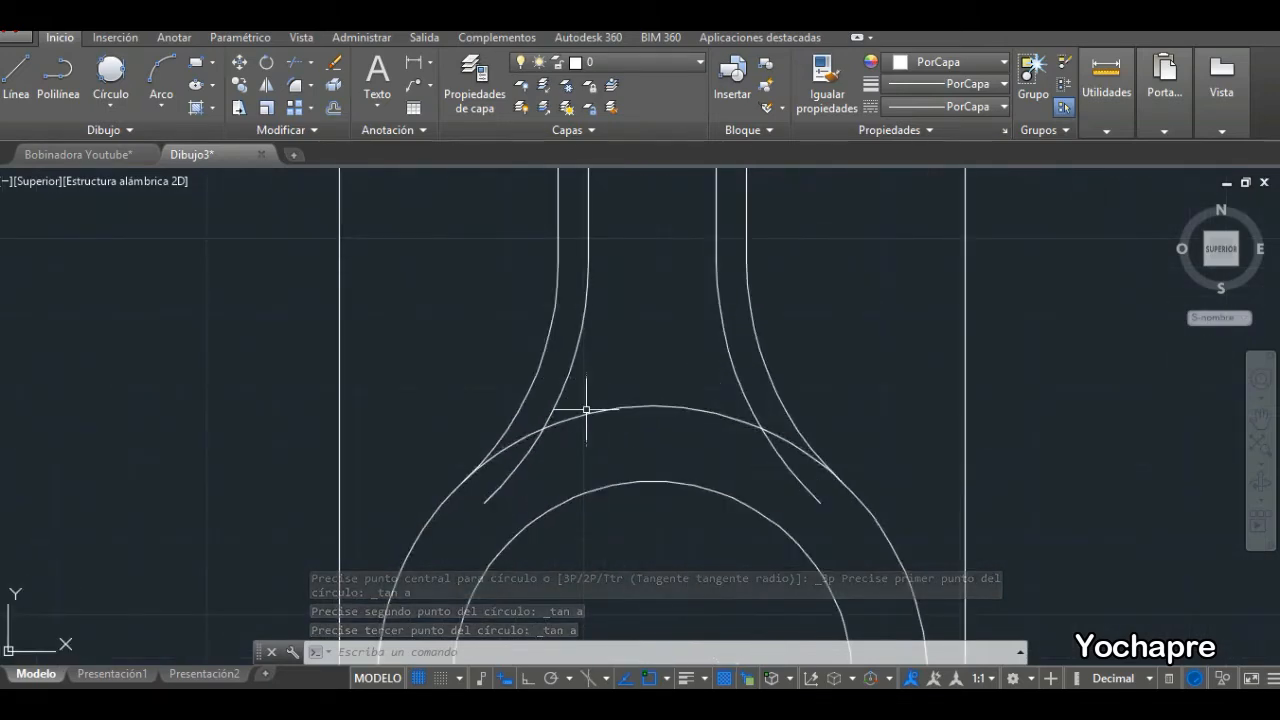
pyautogui.click(111, 106)
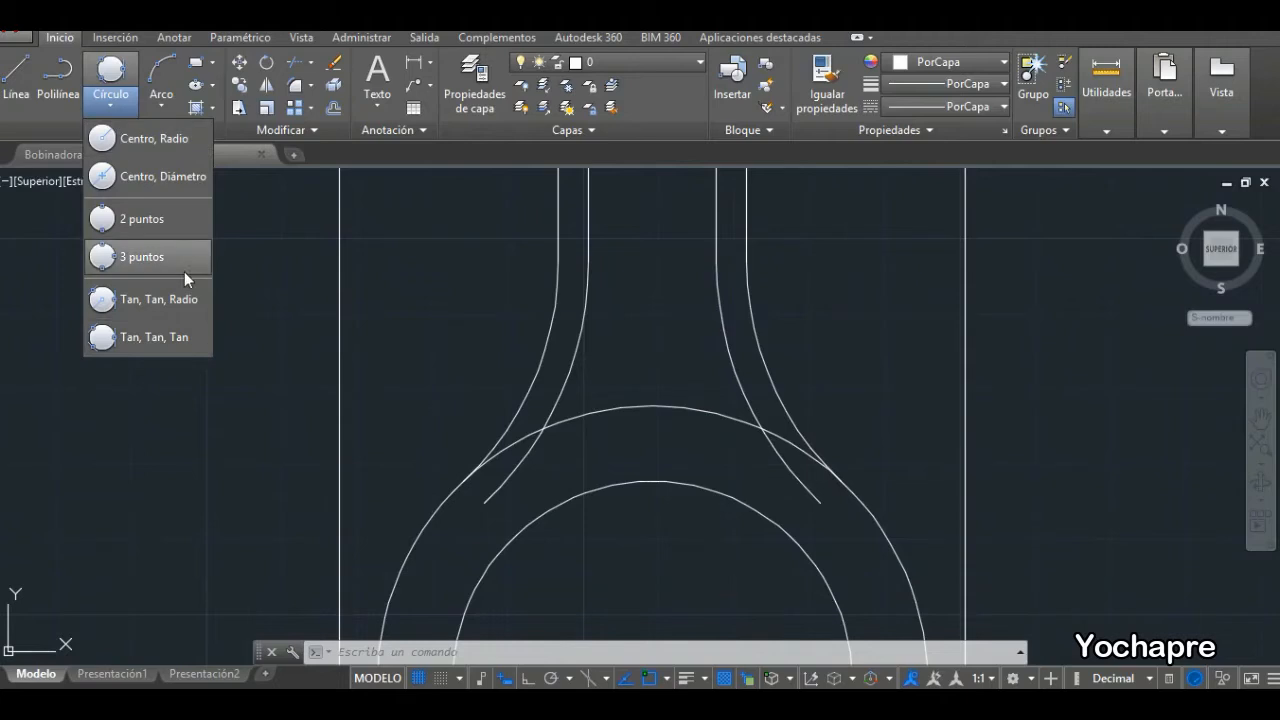
pyautogui.click(172, 299)
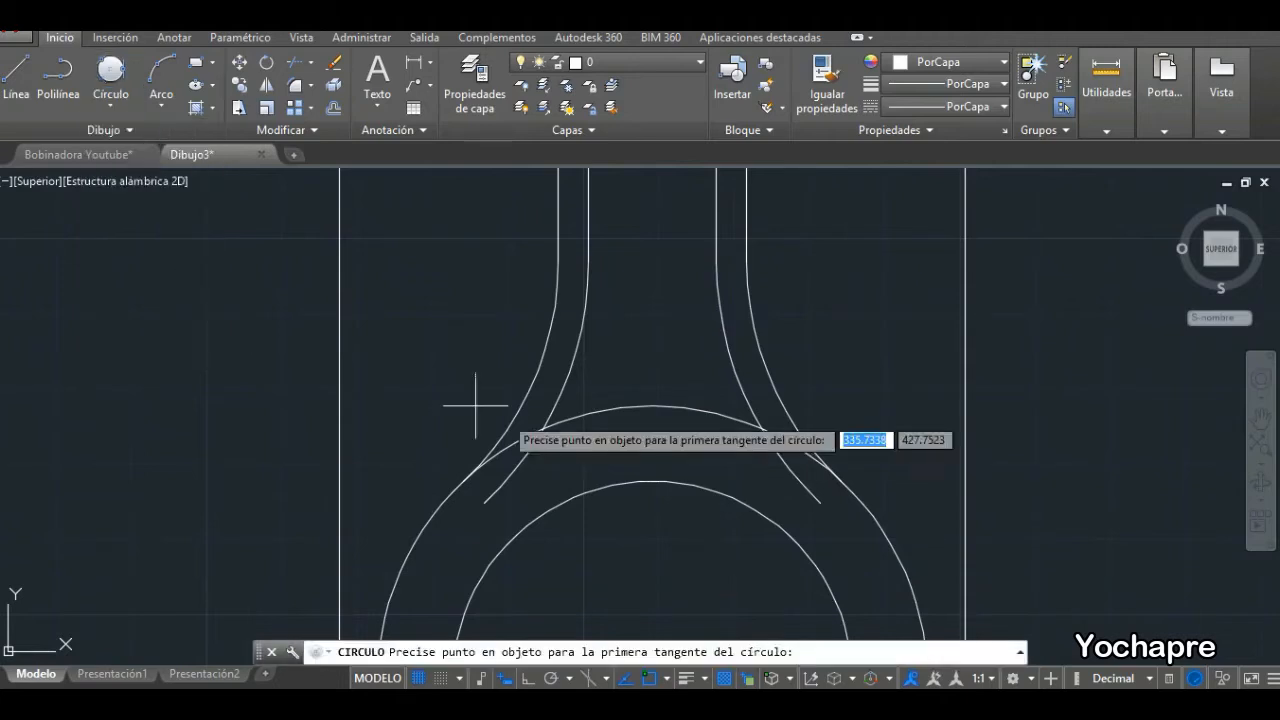
pyautogui.click(601, 410)
pyautogui.click(572, 362)
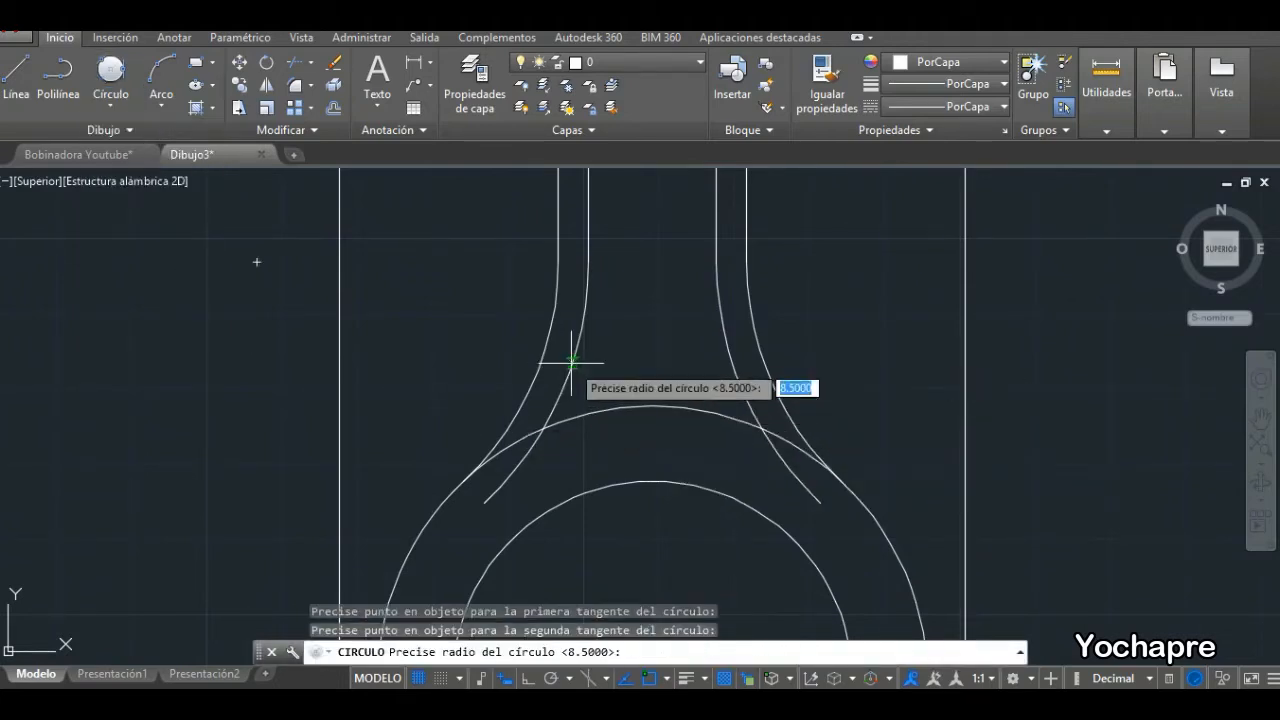
pyautogui.press('Return')
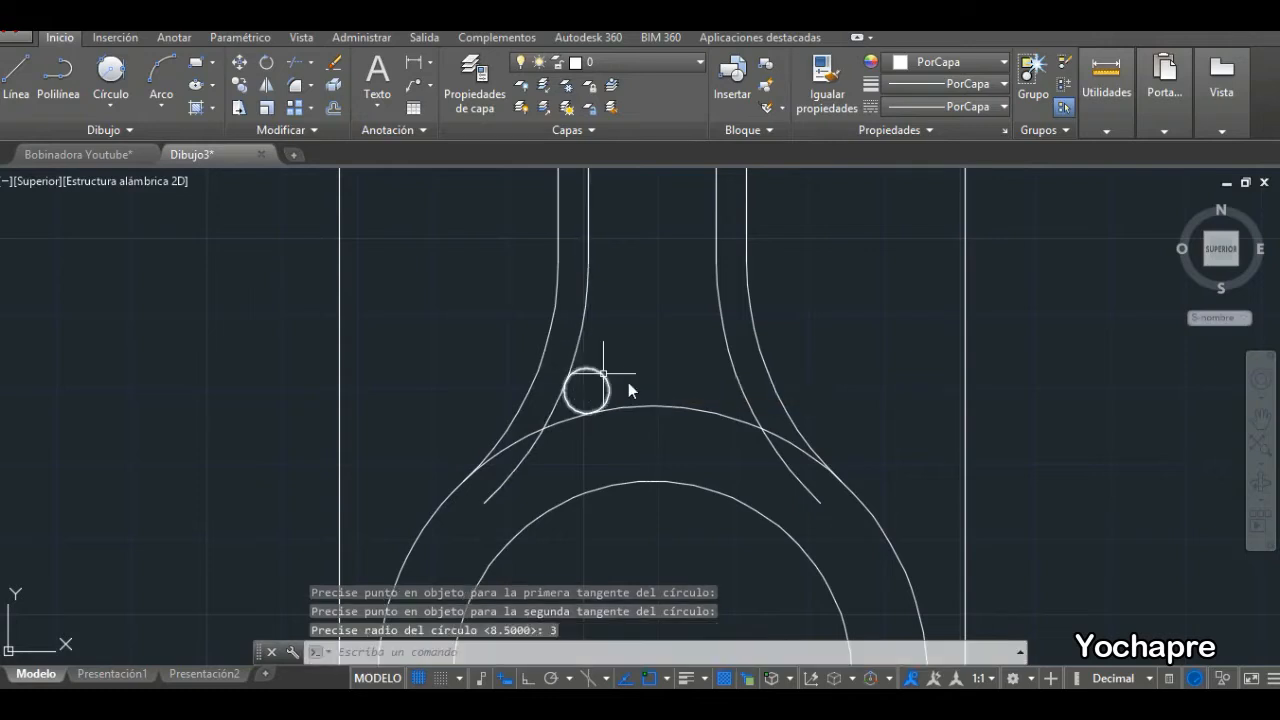
# Draw a matching radius 3 circle tangent to the large lower outer arc and the right inner side curve.
pyautogui.press('Return')
pyautogui.write('t')
pyautogui.press('Return')
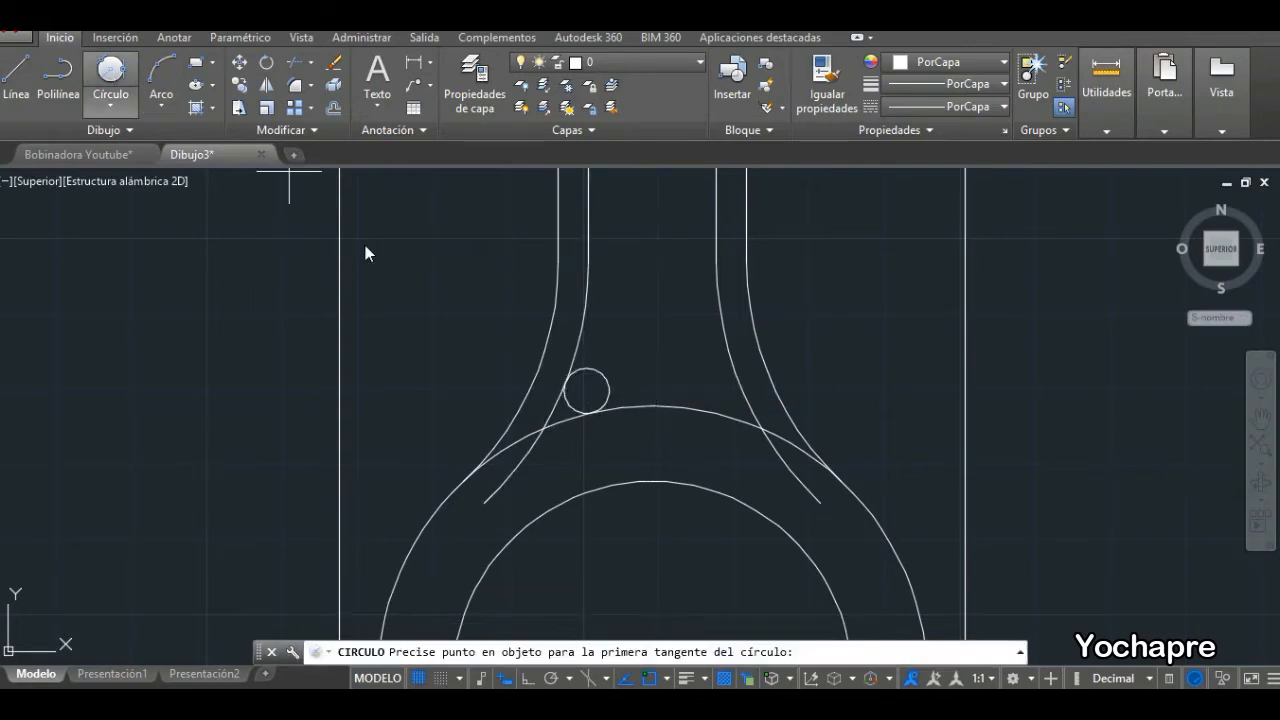
pyautogui.click(723, 411)
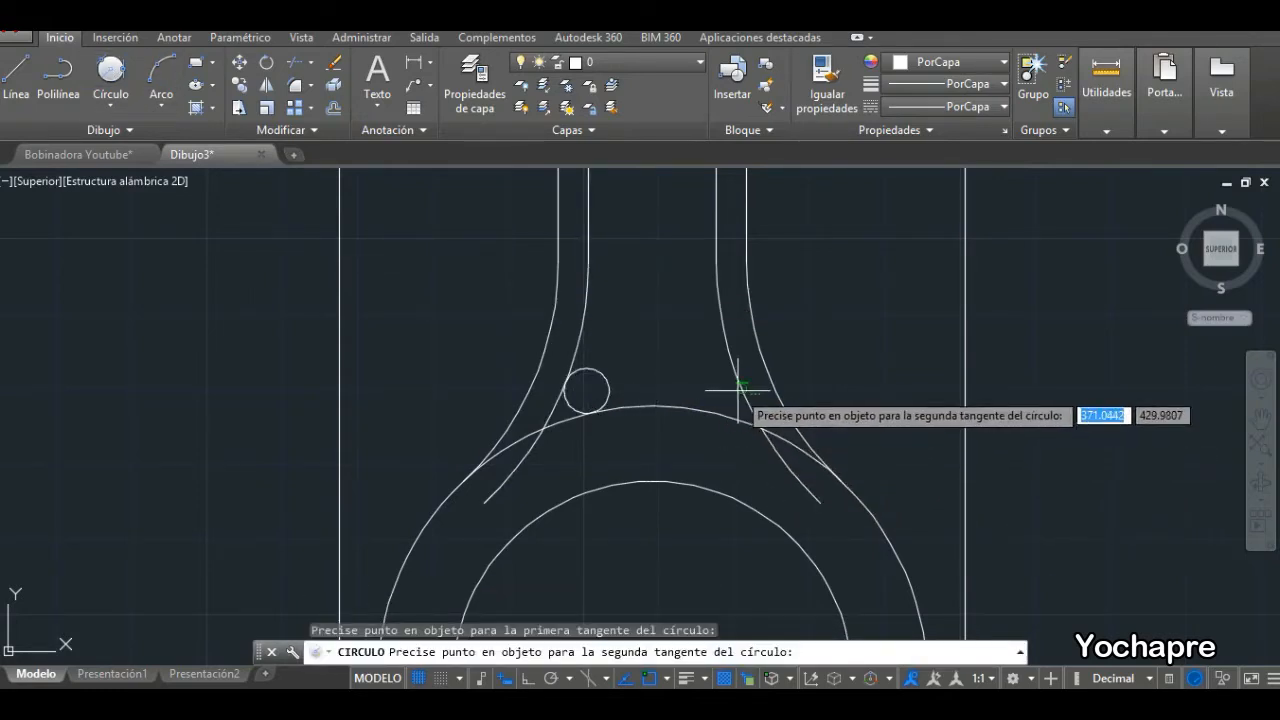
pyautogui.click(738, 391)
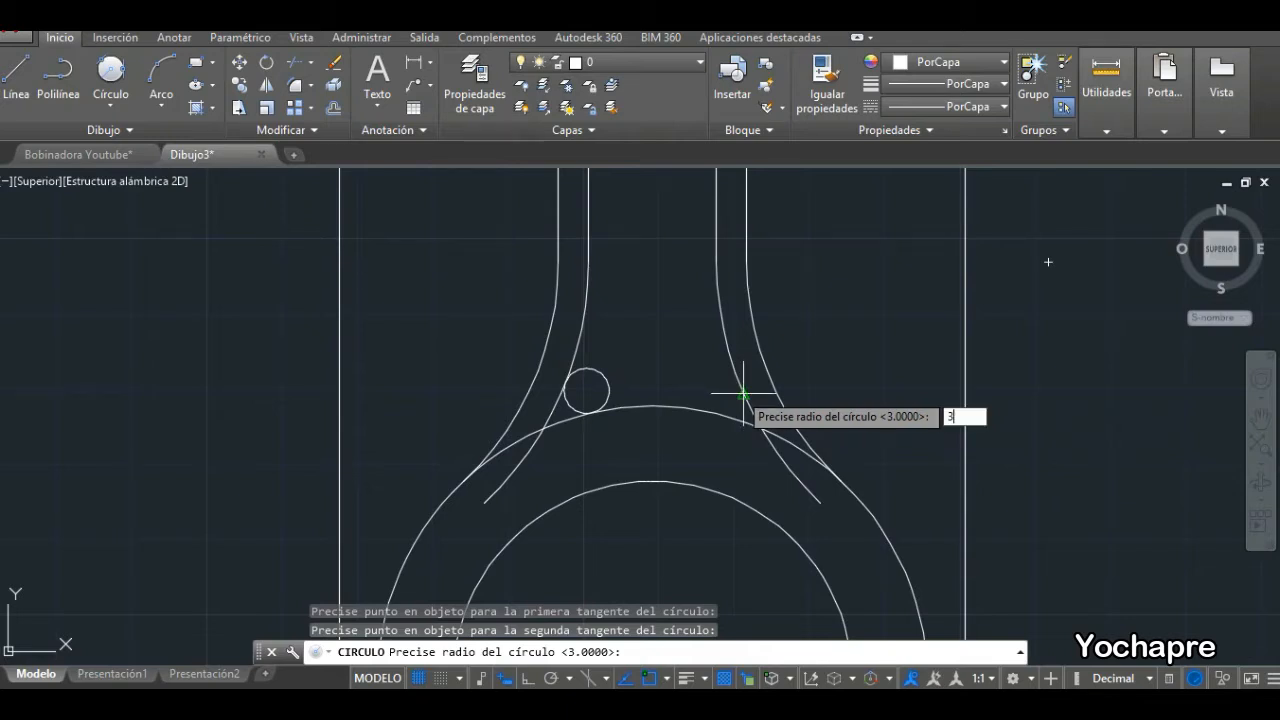
pyautogui.write('3')
pyautogui.press('Return')
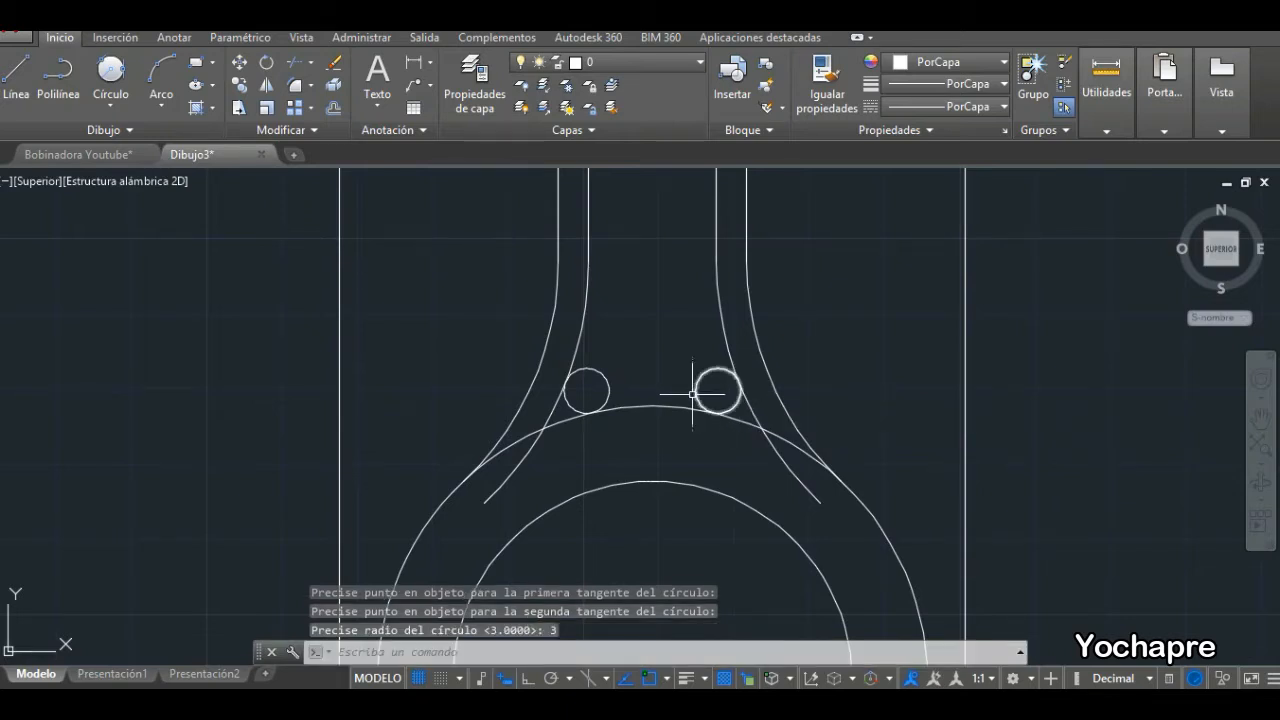
# Trim the inner side lines above the tangent circle and remove its lower half to form the recess's rounded upper end.
pyautogui.scroll(-5, 692, 394)
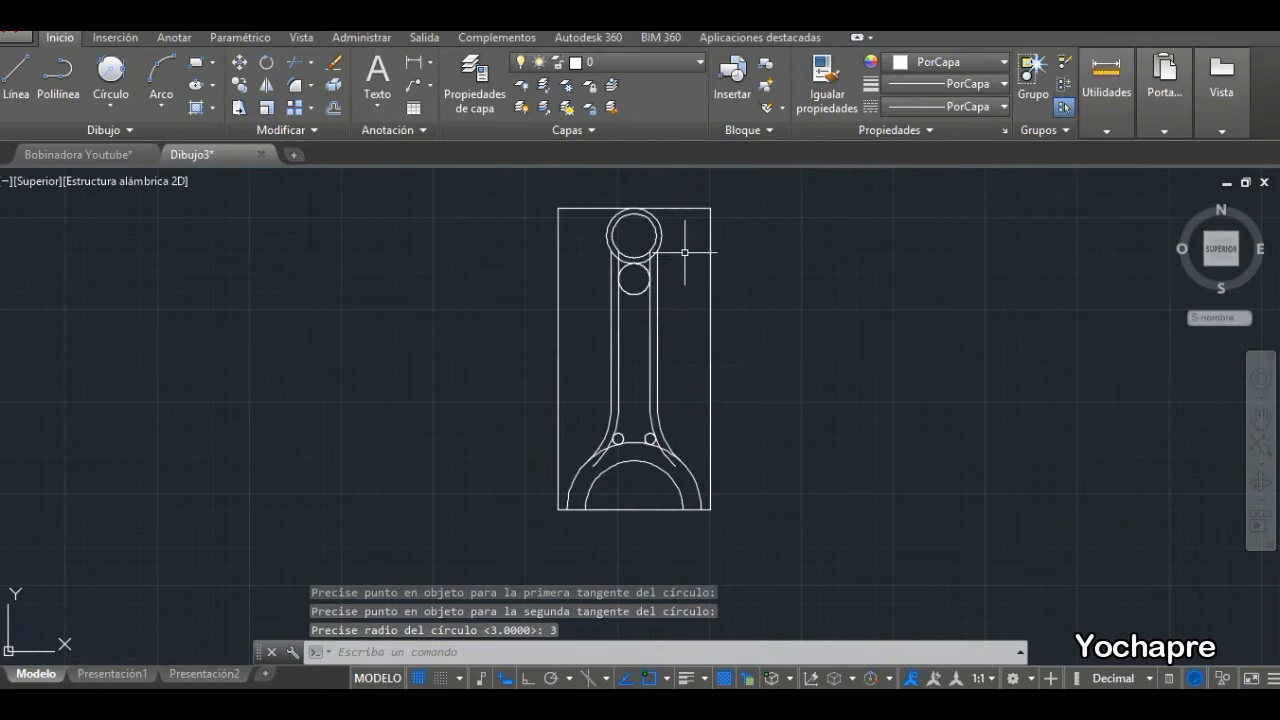
pyautogui.scroll(2, 667, 248)
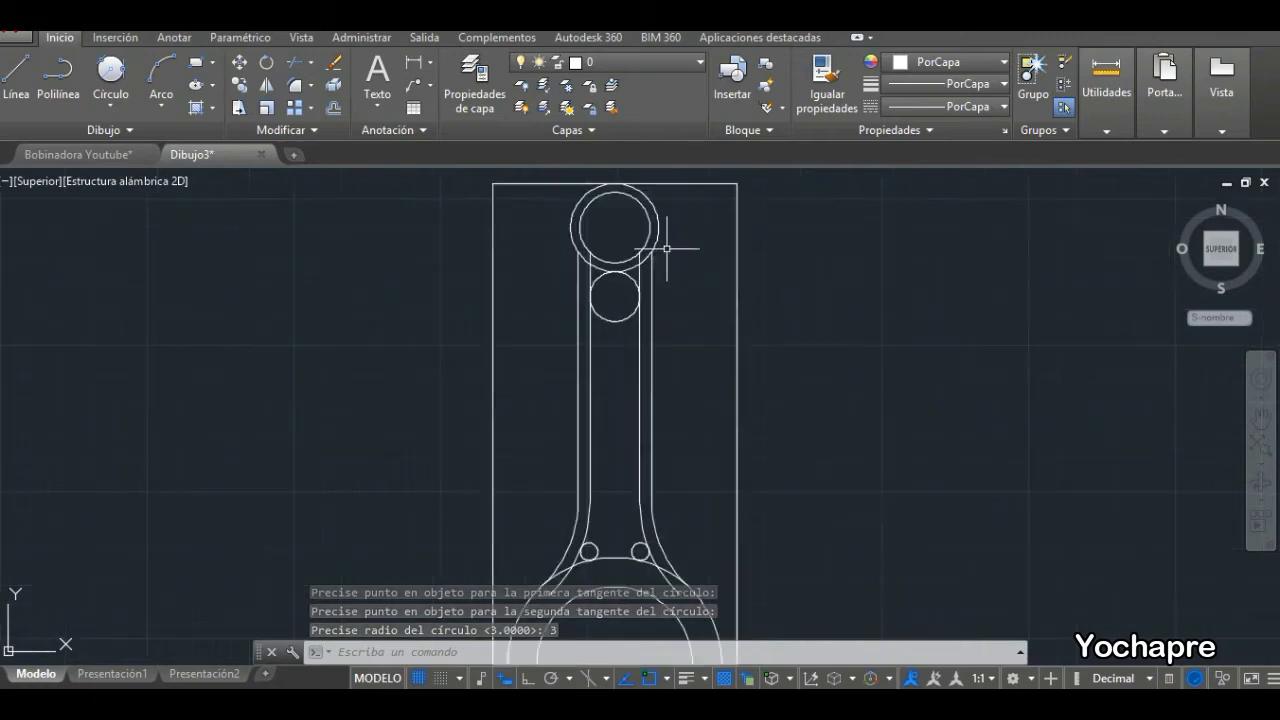
pyautogui.click(312, 64)
pyautogui.click(330, 92)
pyautogui.press('Return')
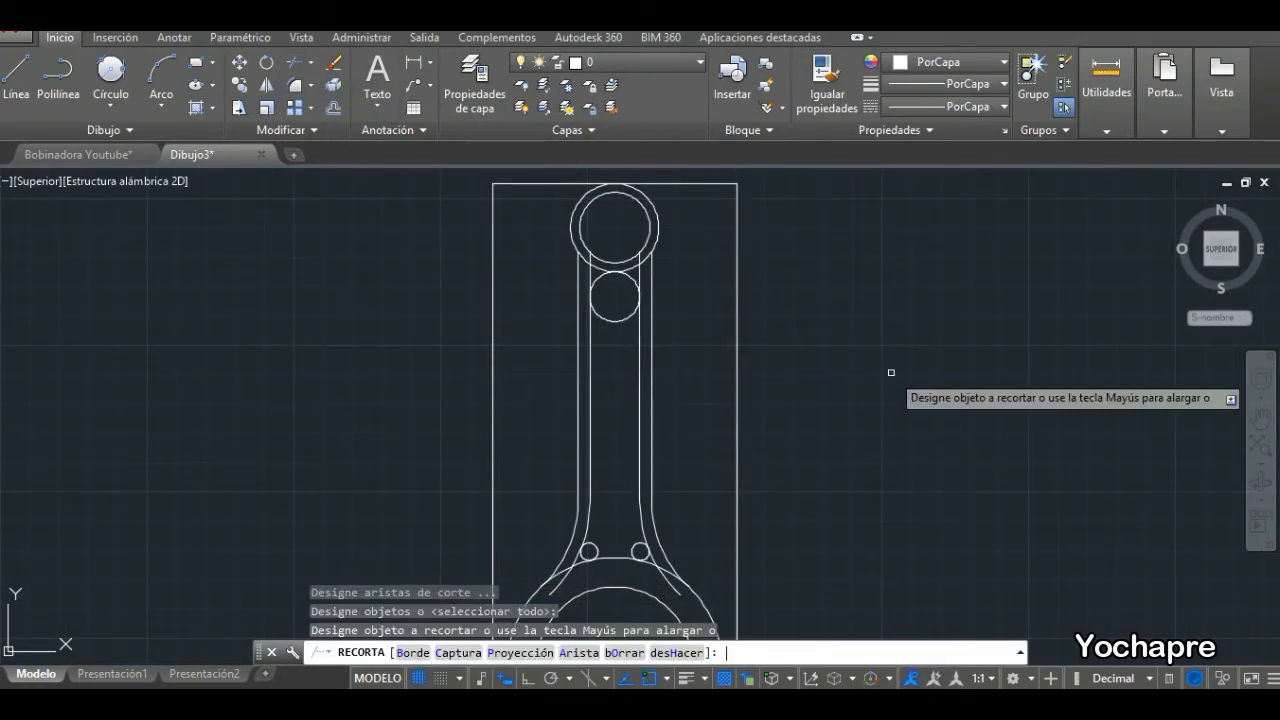
pyautogui.scroll(2, 625, 260)
pyautogui.scroll(2, 588, 294)
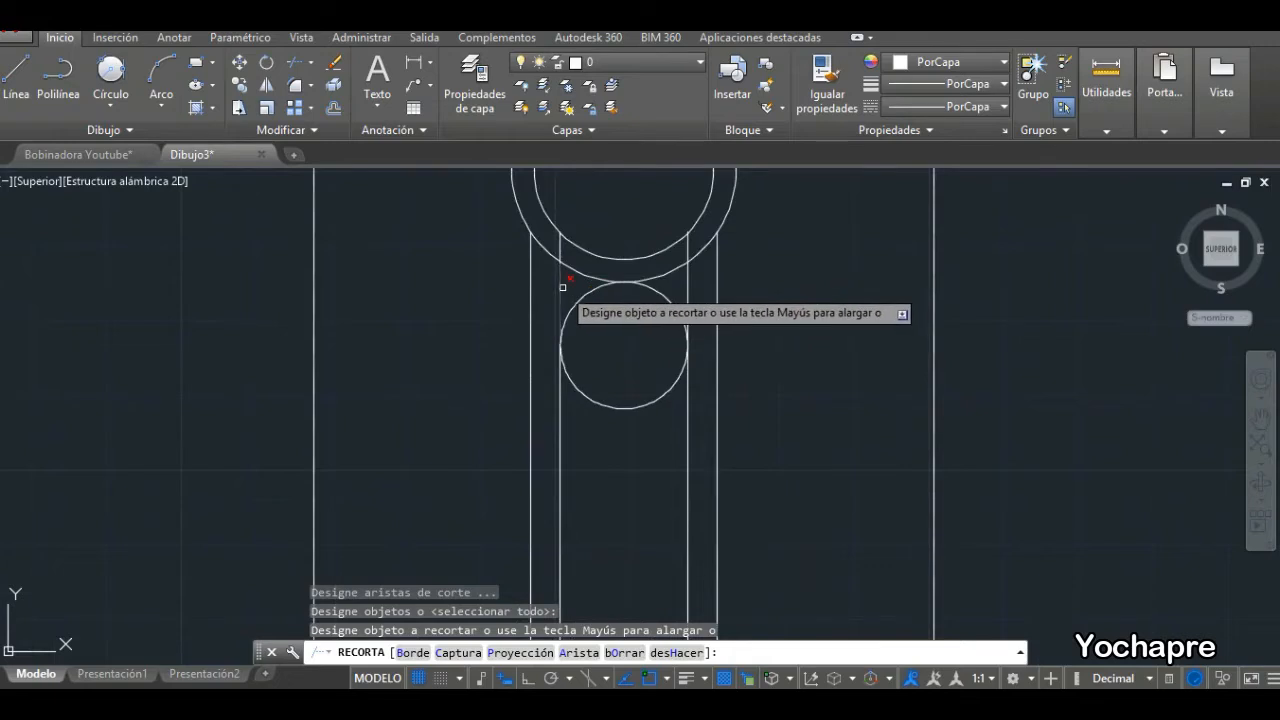
pyautogui.click(561, 272)
pyautogui.click(688, 295)
pyautogui.click(624, 408)
# Trim the two radius 3 circles and the excess inner side curves to form the recess's rounded lower corners.
pyautogui.scroll(-3, 628, 320)
pyautogui.click(561, 303)
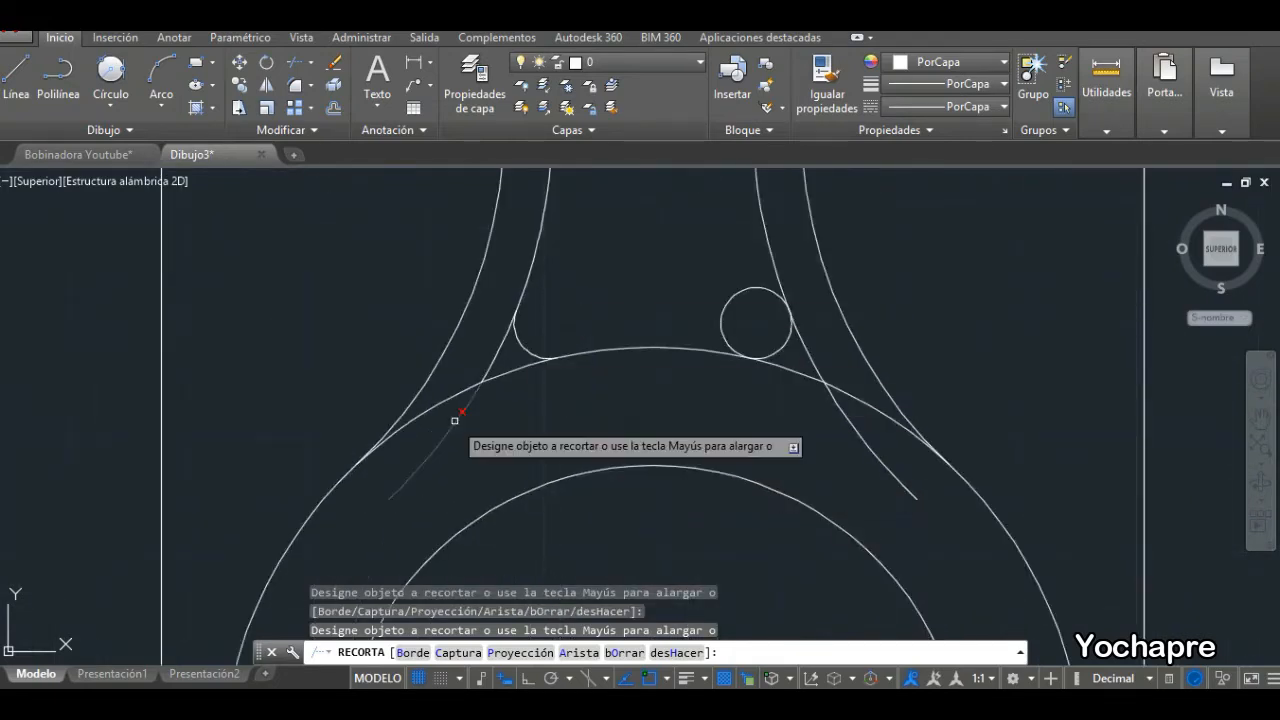
pyautogui.click(773, 289)
pyautogui.scroll(-5, 646, 411)
pyautogui.press('Escape')
# Draw a 16 by 5 rectangle in the free space above the bounding rectangle.
pyautogui.scroll(5, 652, 200)
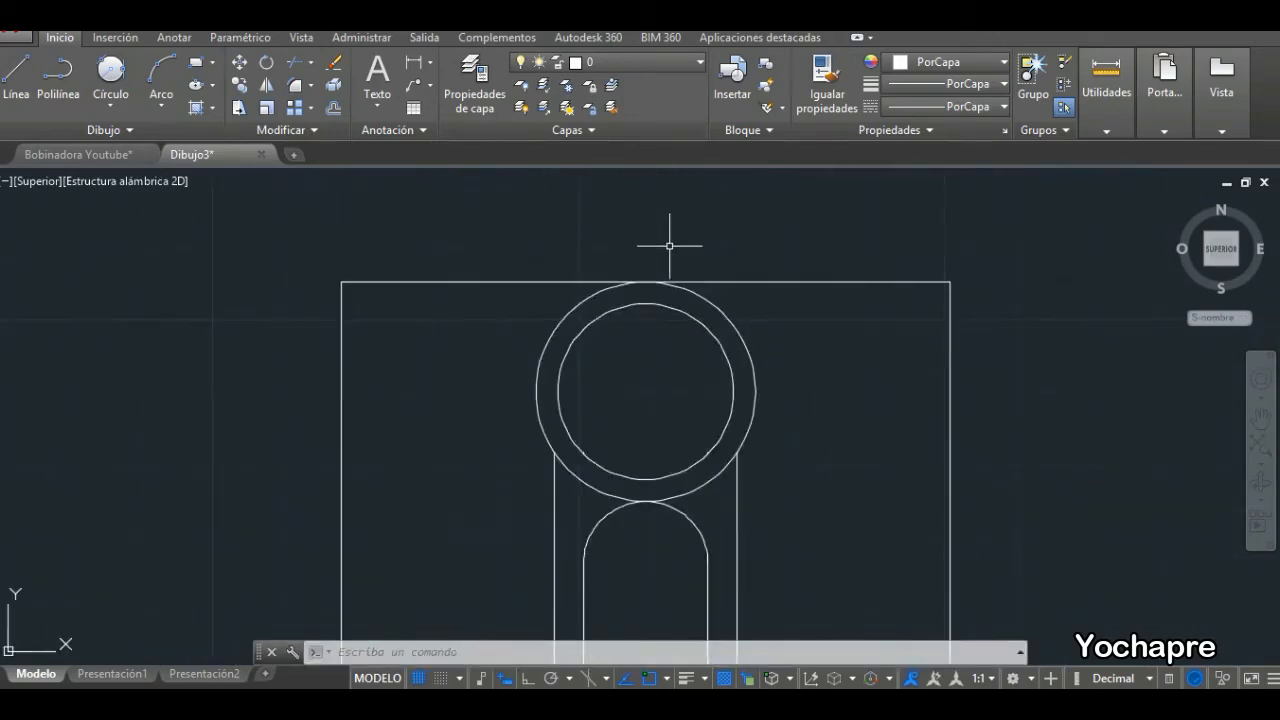
pyautogui.scroll(2, 669, 245)
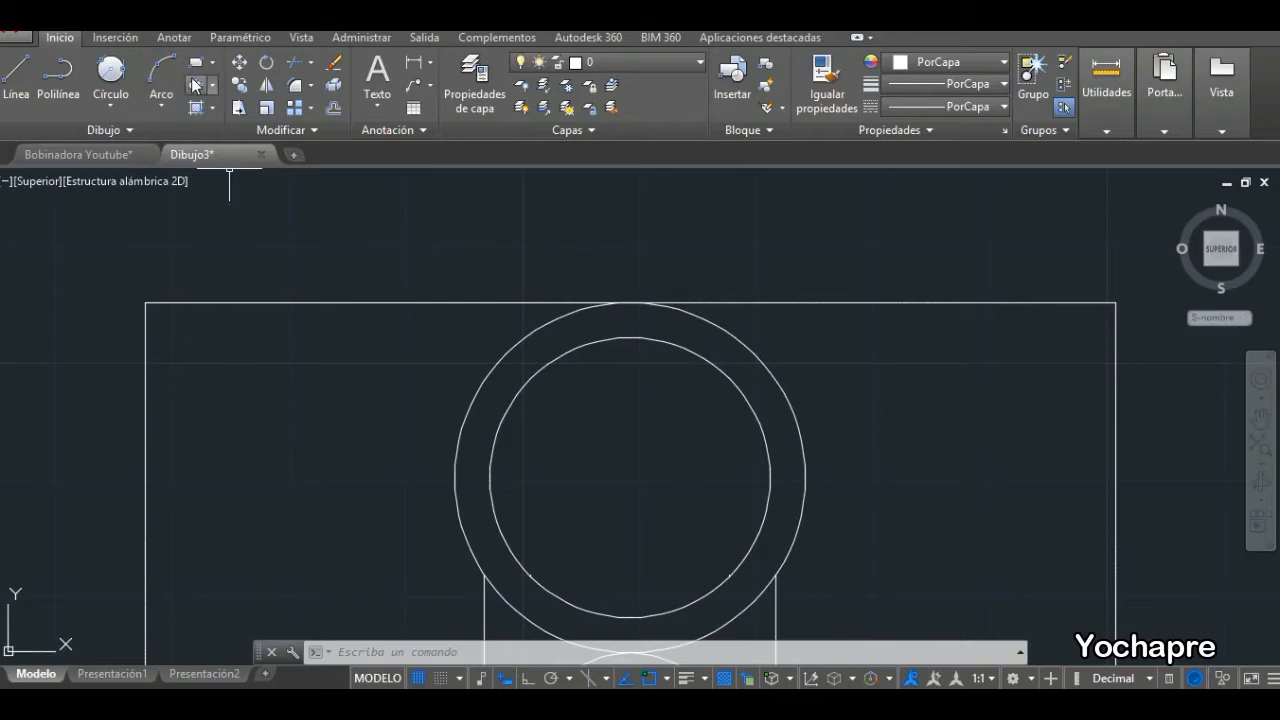
pyautogui.click(197, 68)
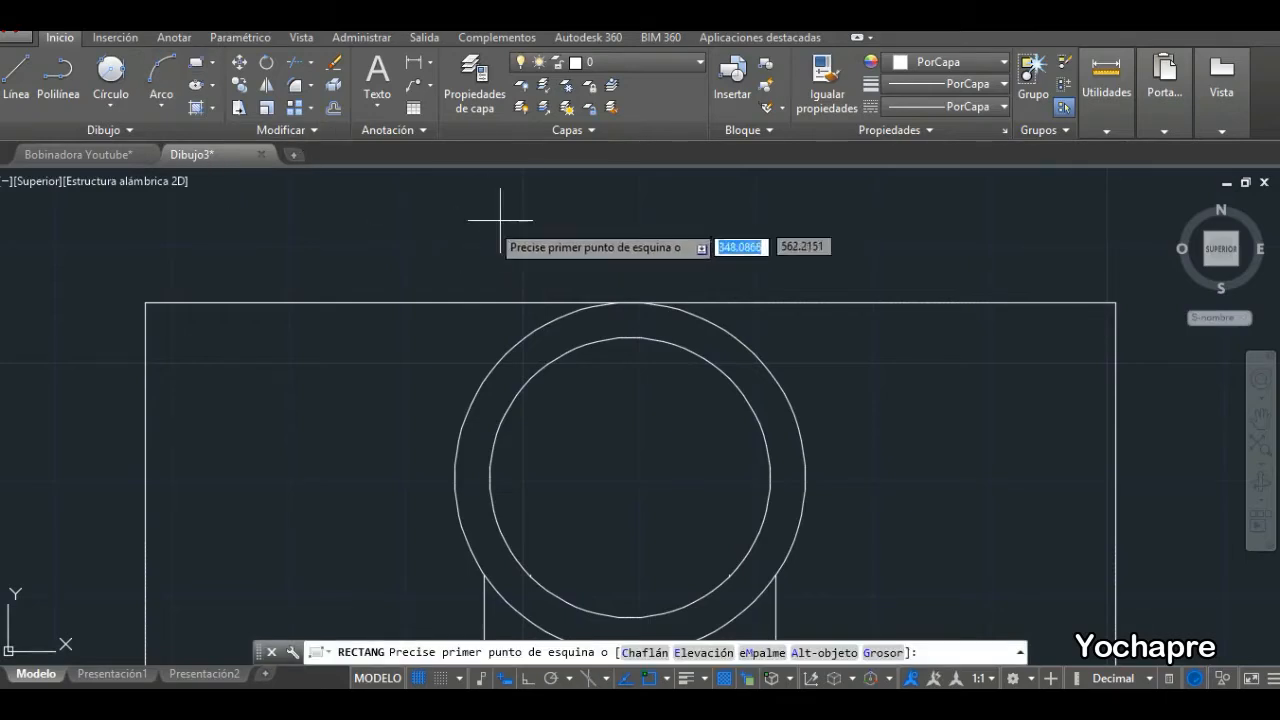
pyautogui.click(467, 225)
pyautogui.write('16,5')
pyautogui.press('Return')
pyautogui.scroll(2, 691, 309)
pyautogui.scroll(-4, 689, 312)
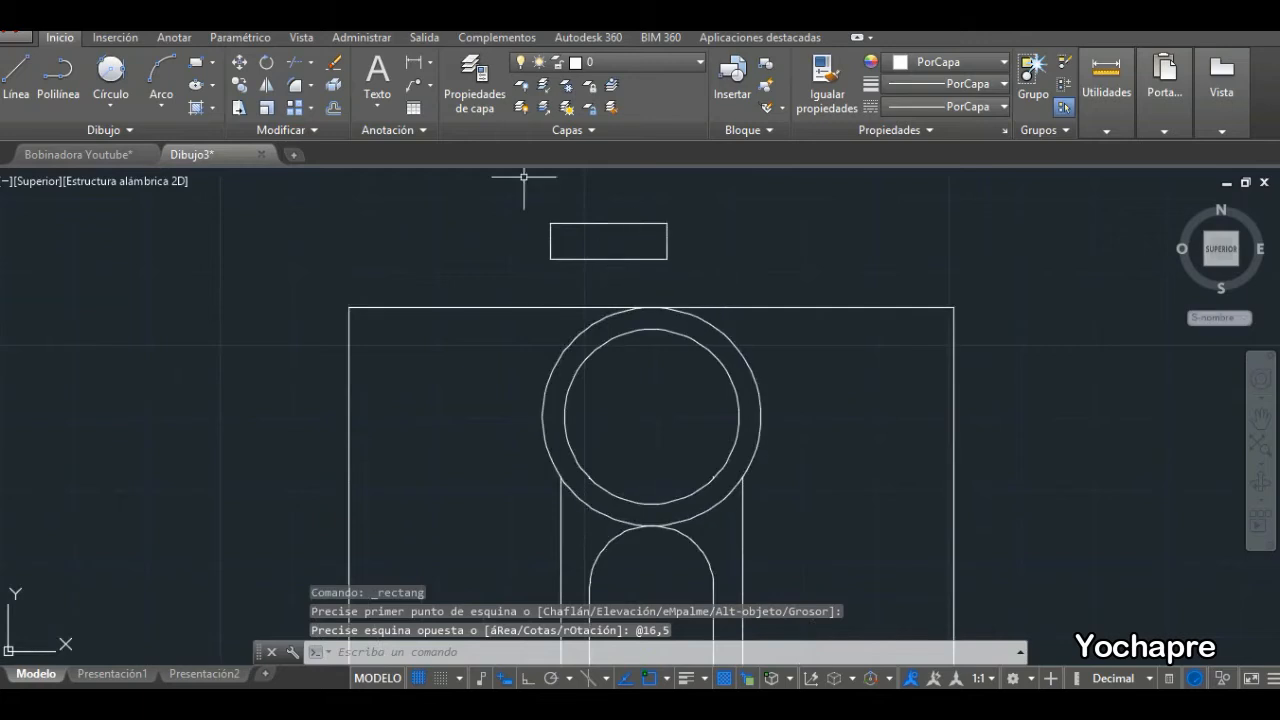
# Move the 16 by 5 rectangle by its lower edge's midpoint onto the top of the upper ring.
pyautogui.click(239, 62)
pyautogui.click(614, 258)
pyautogui.press('Return')
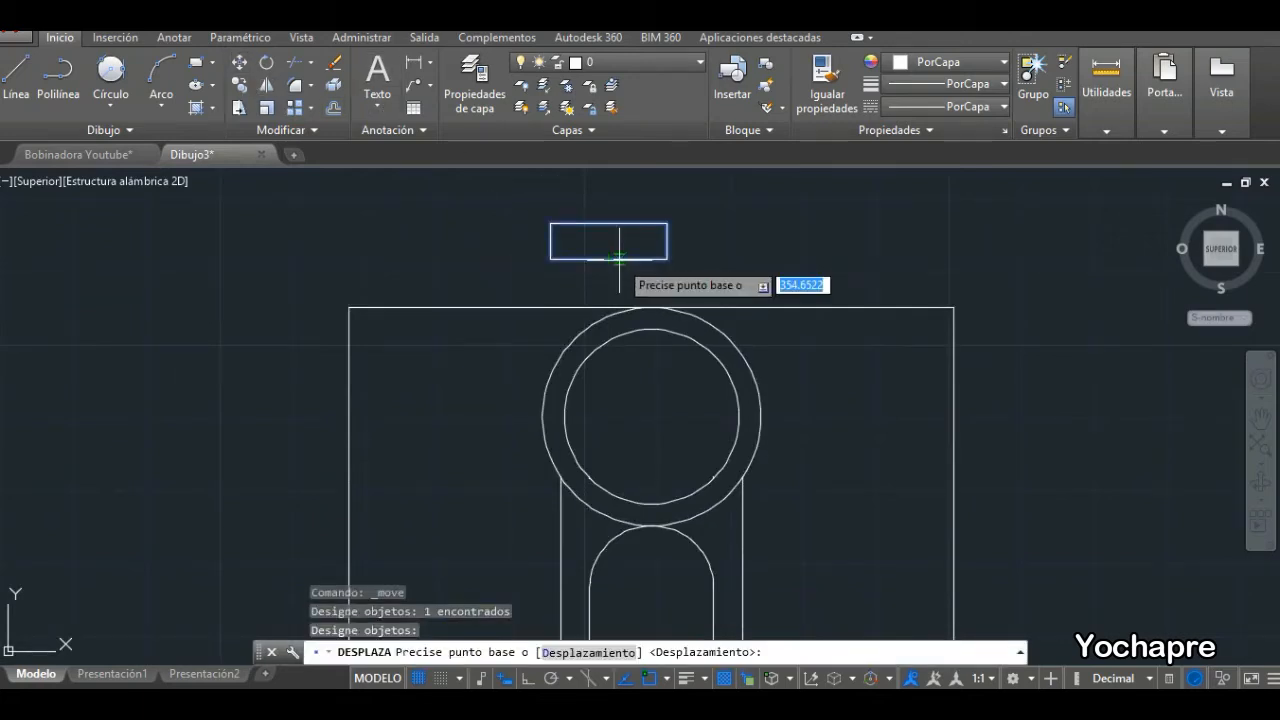
pyautogui.click(617, 257)
pyautogui.click(655, 325)
# Save the drawing as Bobinadora 3D.
pyautogui.scroll(-3, 665, 267)
pyautogui.scroll(5, 663, 251)
pyautogui.hotkey('ctrl', 's')
pyautogui.write('Bobinadora 3D')
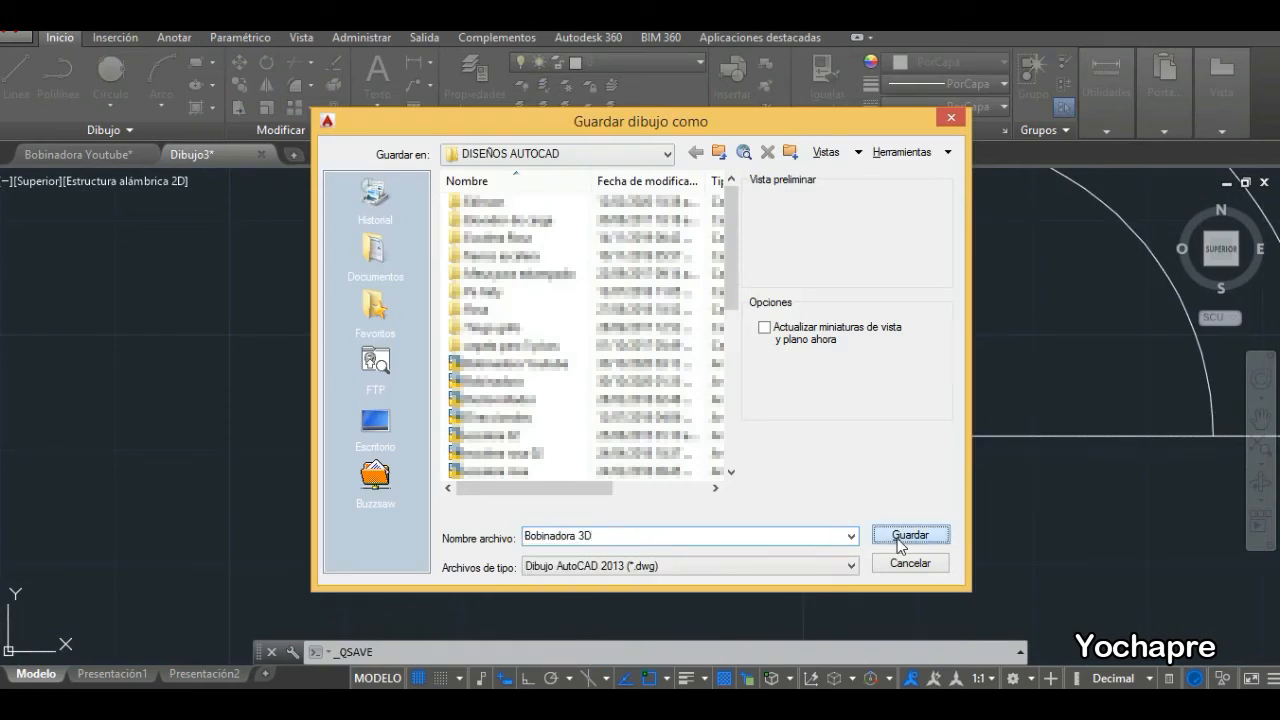
pyautogui.click(905, 537)
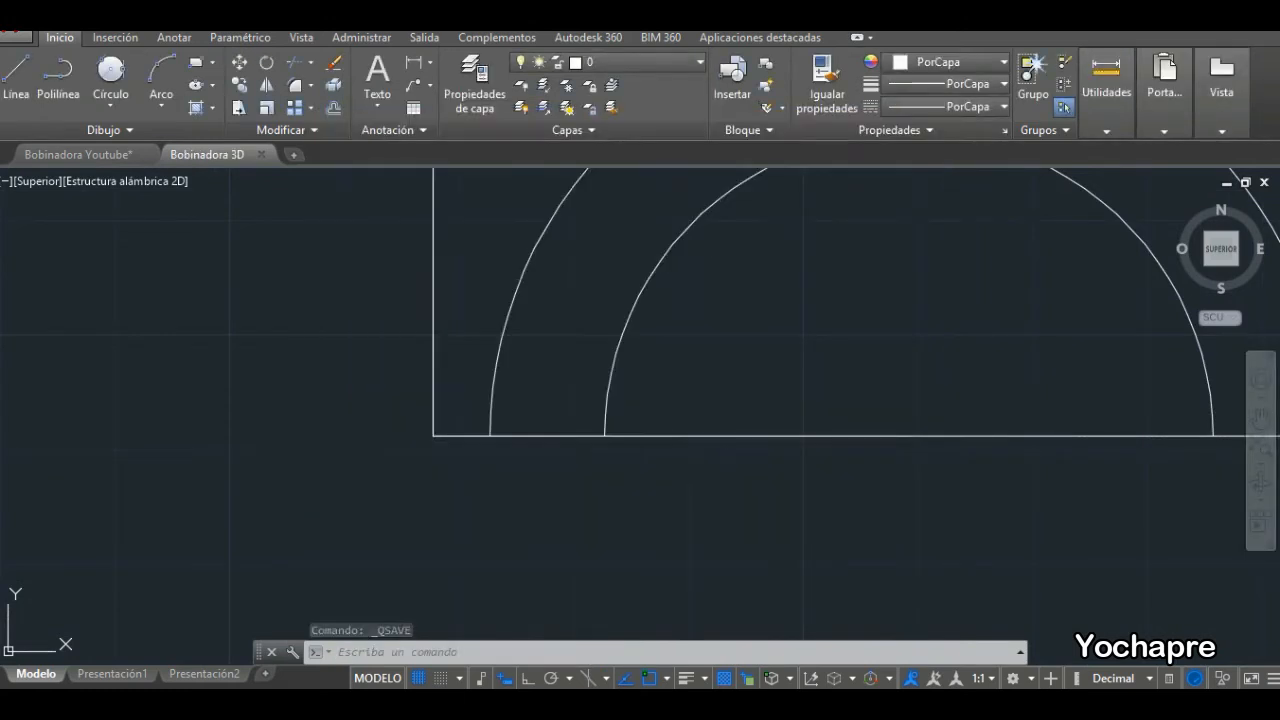
# Draw a 15 by 14 rectangle from the lower-left corner of the bounding rectangle.
pyautogui.click(196, 64)
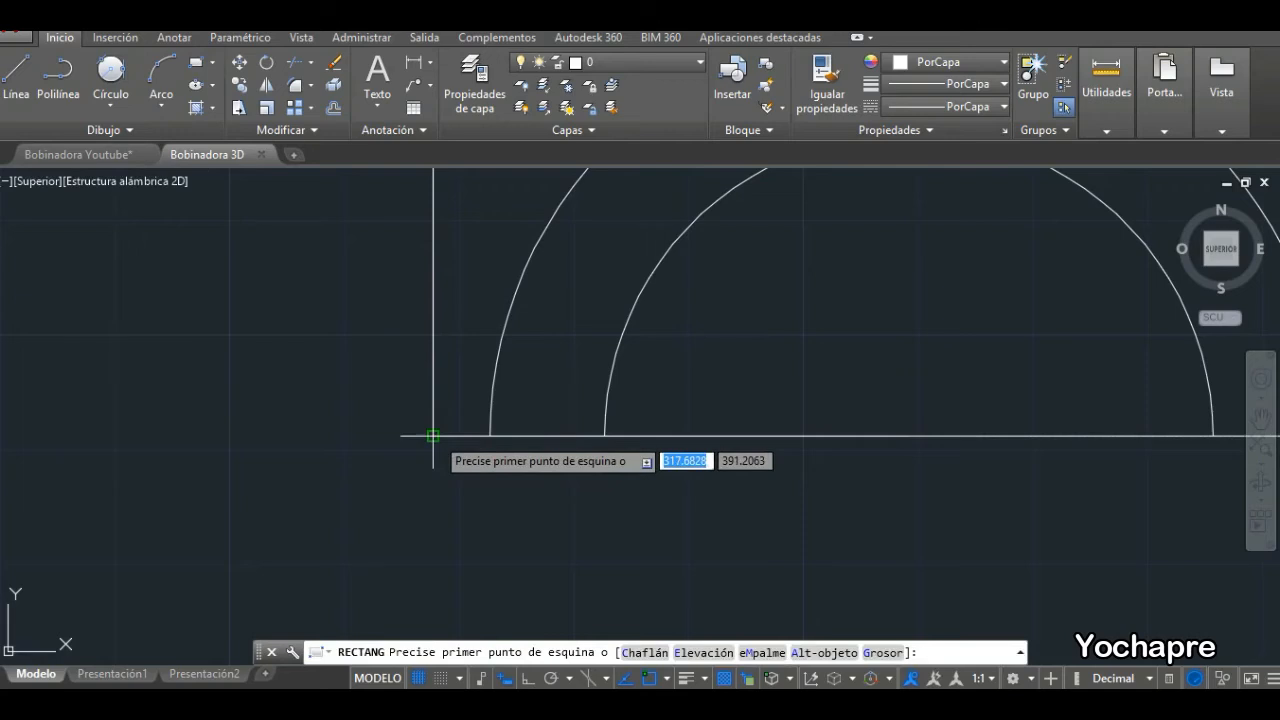
pyautogui.click(433, 435)
pyautogui.write('15,14')
pyautogui.press('Return')
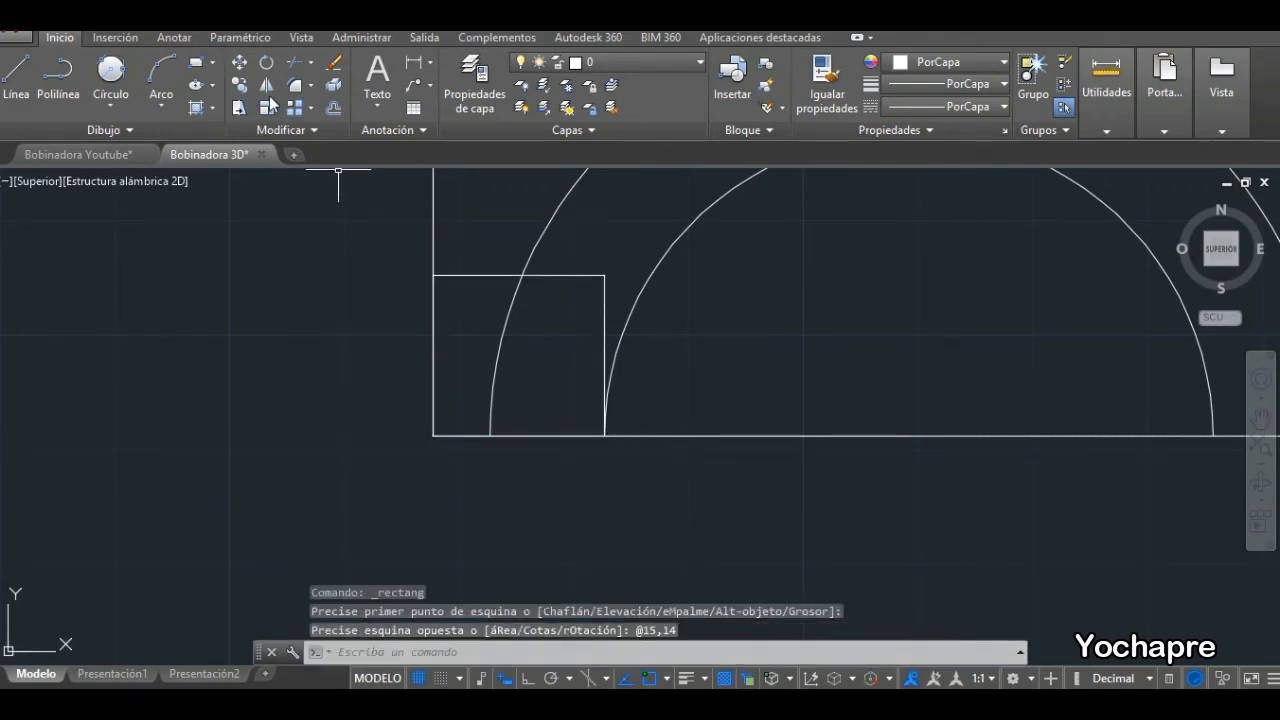
# Move the 15 by 14 rectangle by its upper-left corner straight down, clear of the outline, with Ortho on.
pyautogui.click(239, 62)
pyautogui.click(434, 286)
pyautogui.press('Return')
pyautogui.click(433, 276)
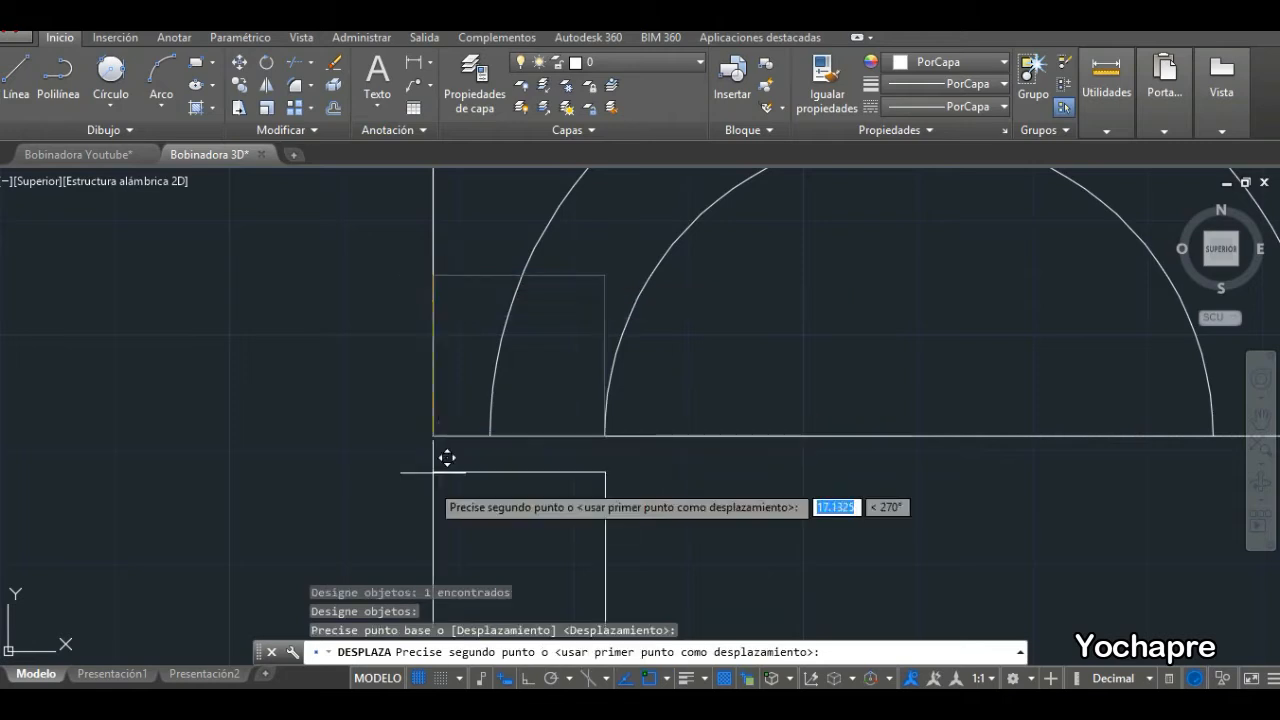
pyautogui.press('F8')
pyautogui.scroll(-3, 455, 455)
pyautogui.scroll(-2, 441, 461)
pyautogui.click(443, 523)
# Draw a radius 4 circle centred 5.5 inward from the midpoint of the 15 by 14 rectangle's right side.
pyautogui.scroll(4, 442, 572)
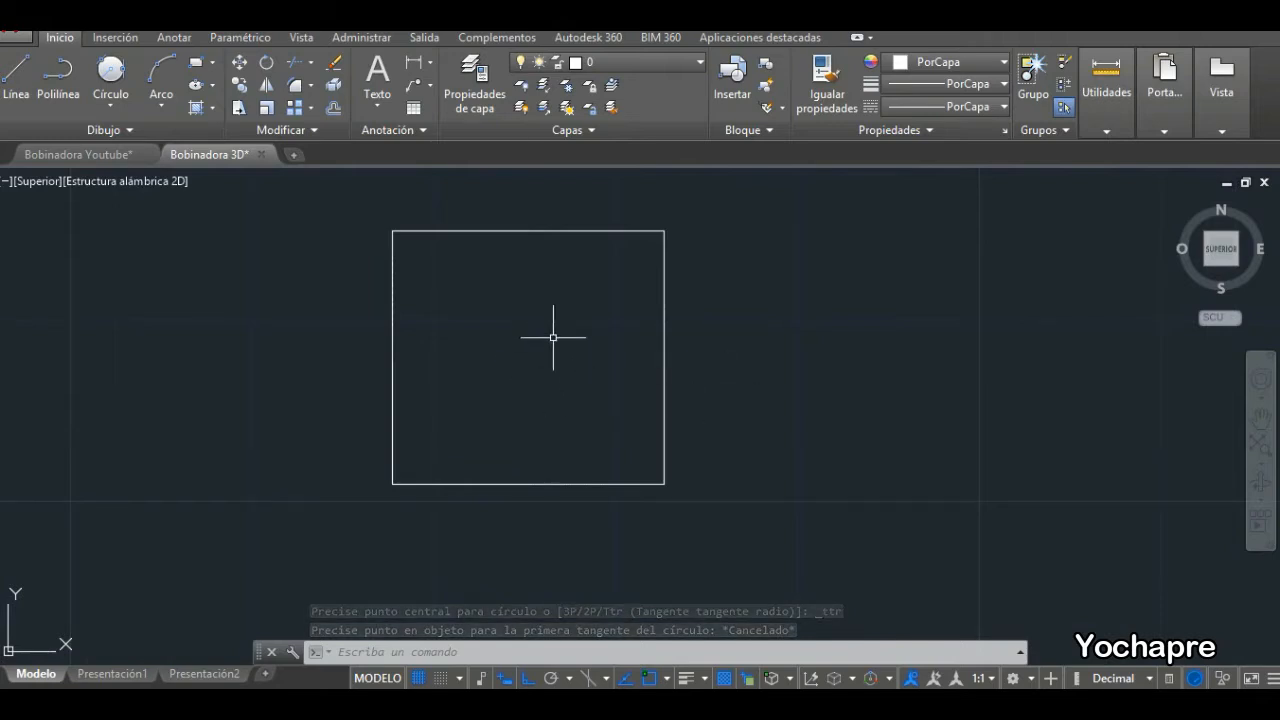
pyautogui.click(112, 108)
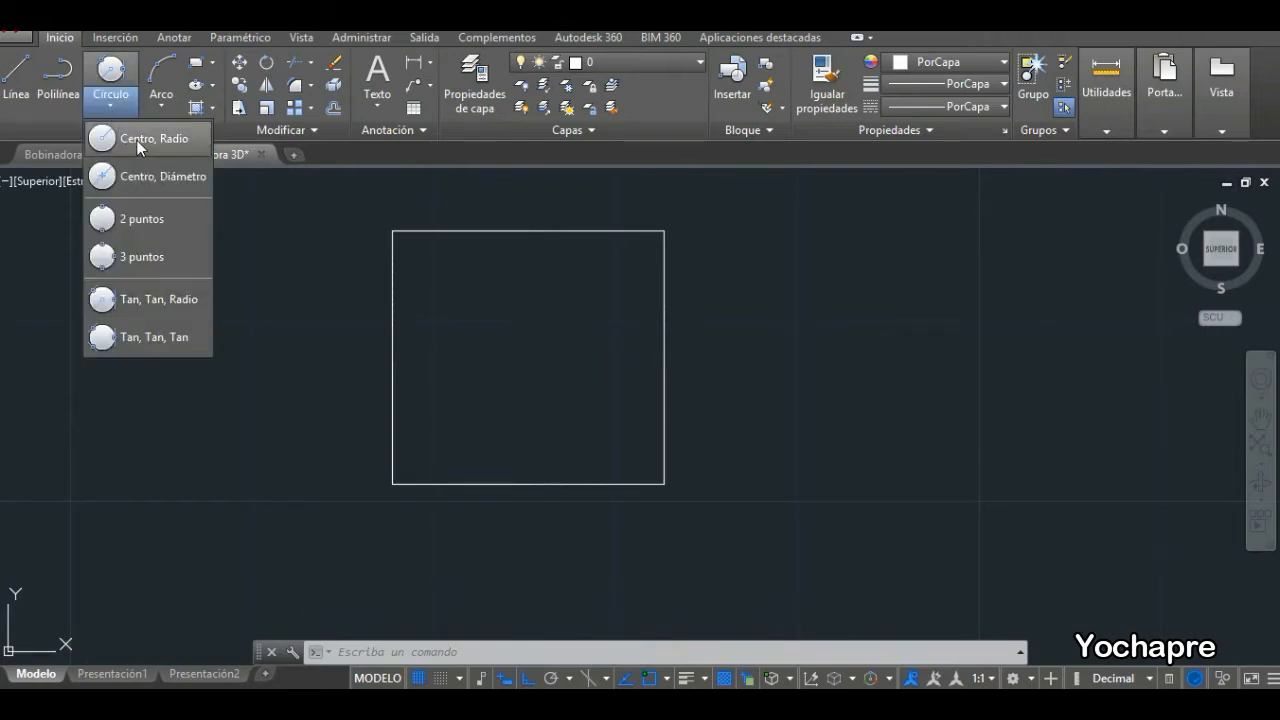
pyautogui.click(138, 140)
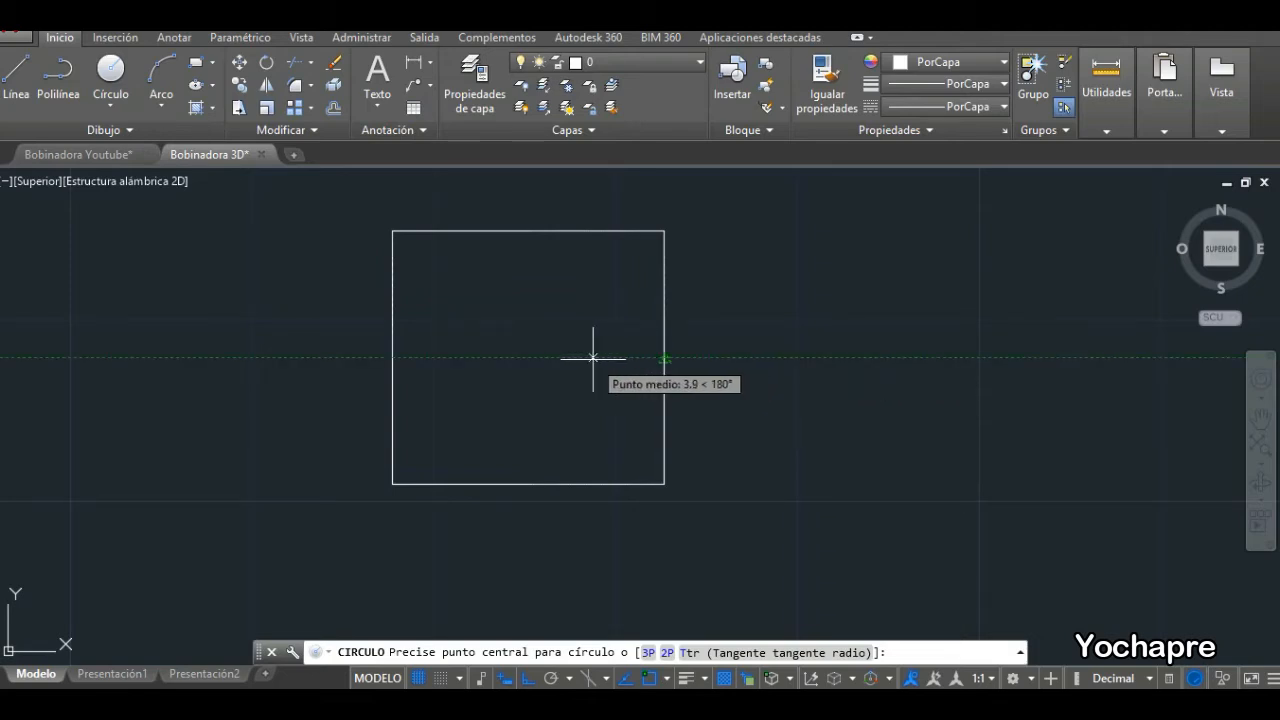
pyautogui.write('5.5')
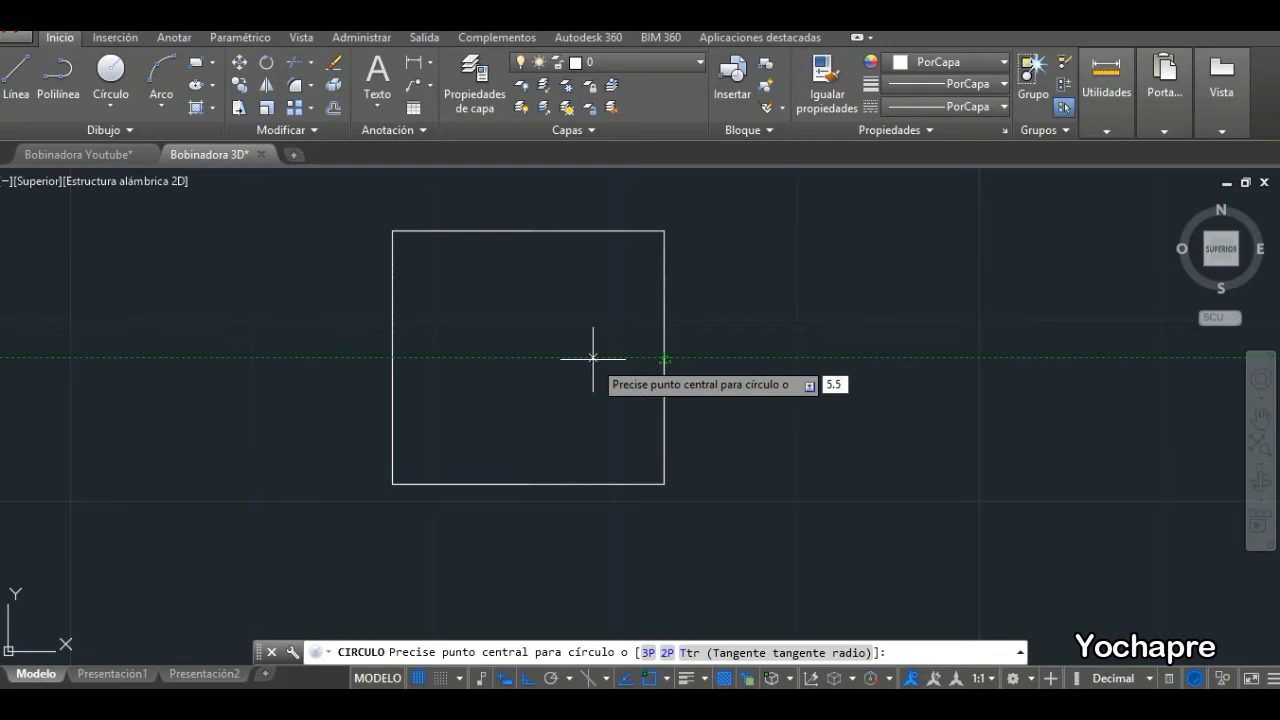
pyautogui.press('Return')
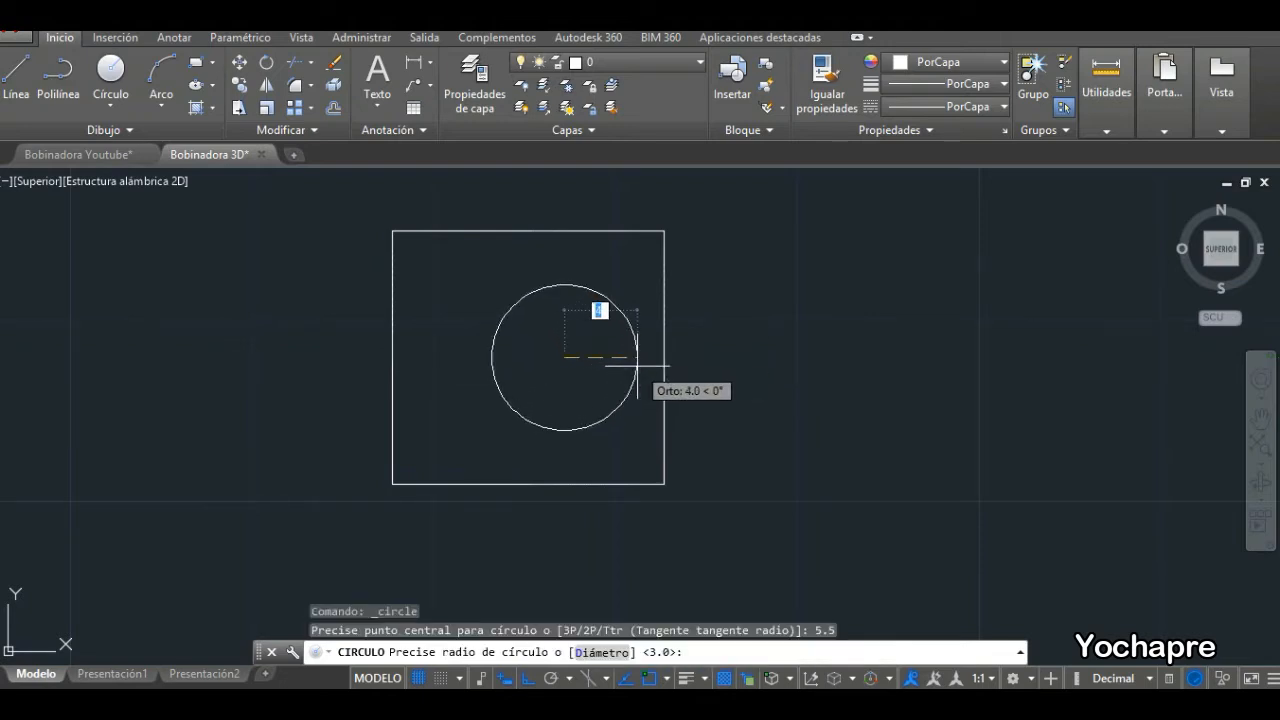
pyautogui.press('Return')
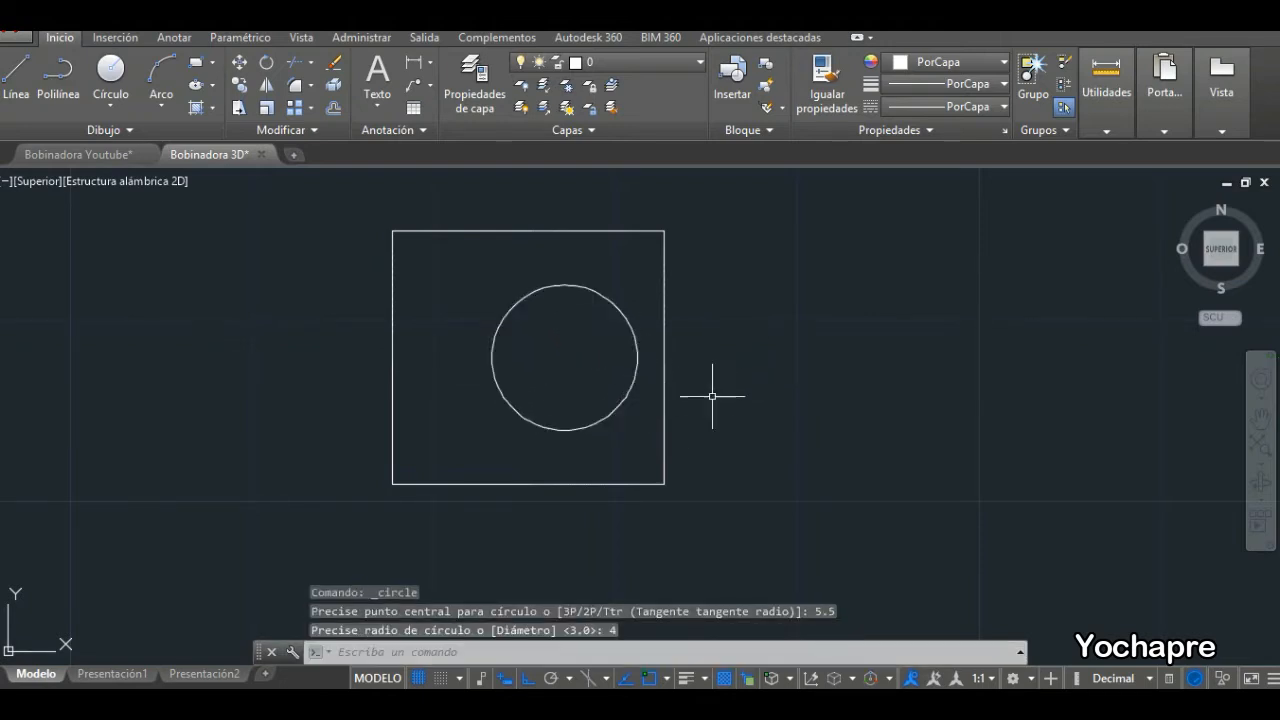
# Draw two radius 5 circles with Tan, Tan, Radius, tangent to the sides of the 15 by 14 rectangle at its upper-left and lower-left corners.
pyautogui.click(113, 110)
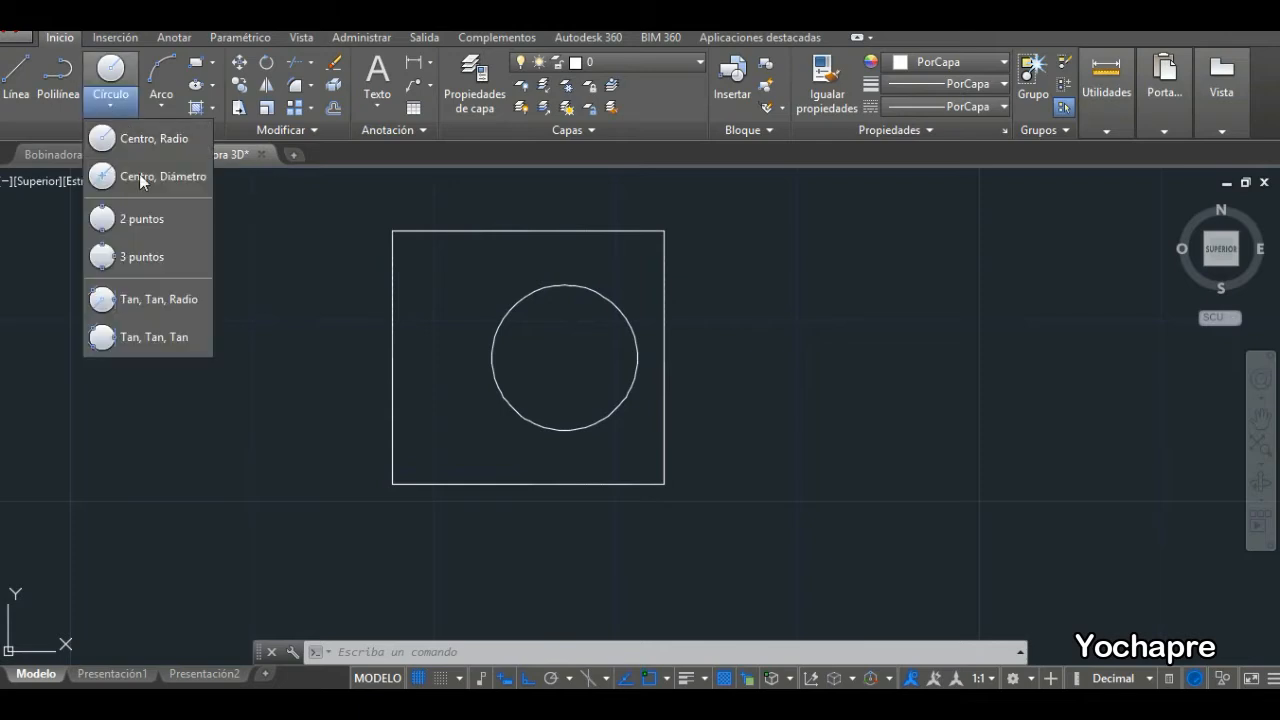
pyautogui.click(160, 298)
pyautogui.click(425, 232)
pyautogui.click(393, 290)
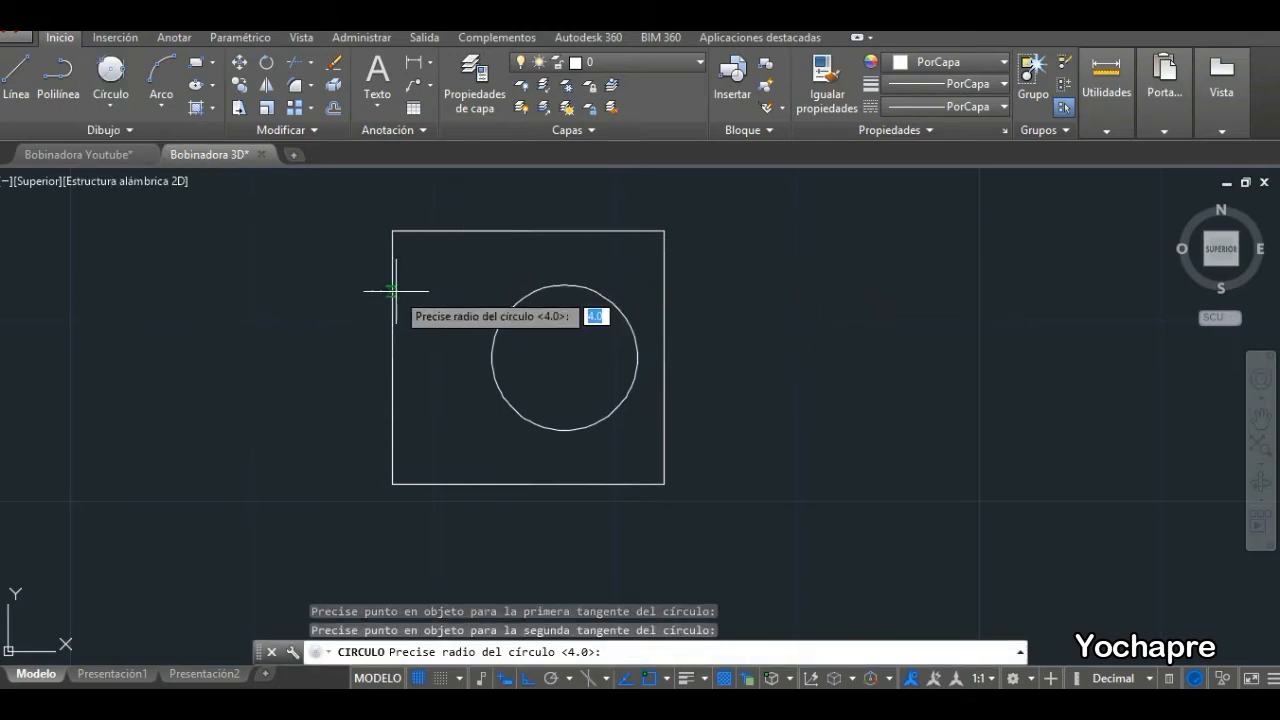
pyautogui.write('5')
pyautogui.press('Return')
pyautogui.click(111, 75)
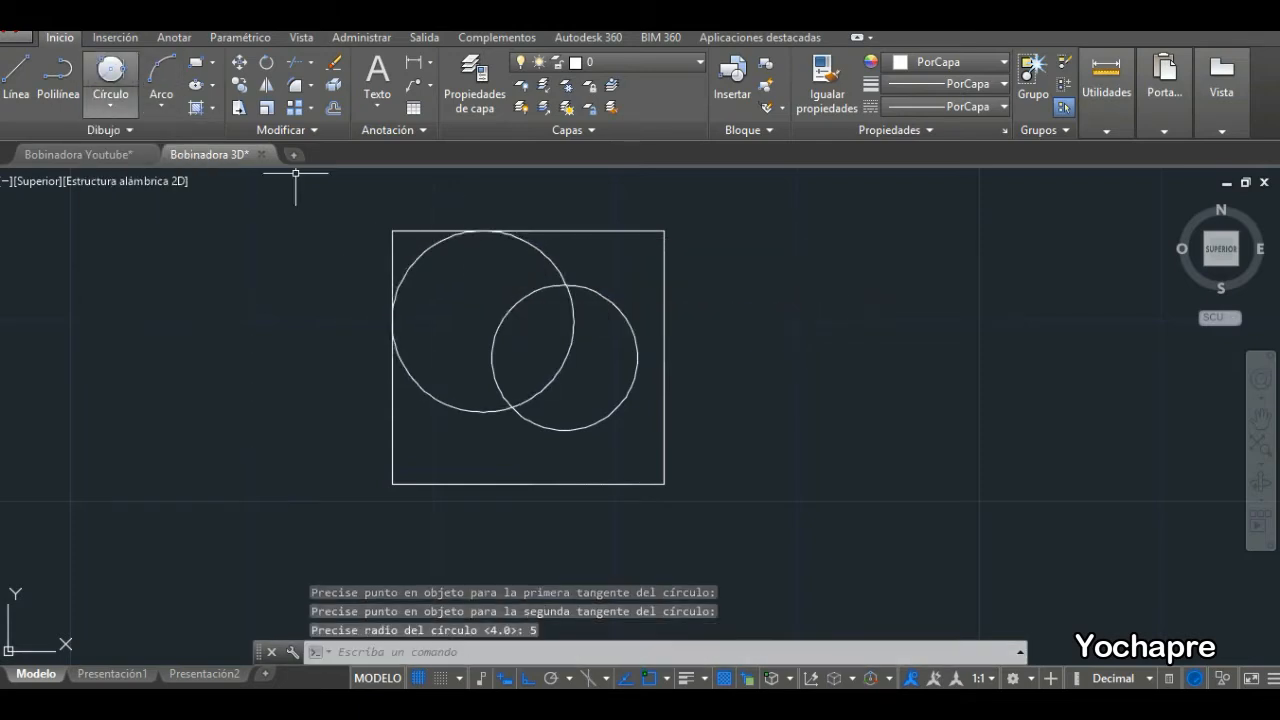
pyautogui.click(393, 416)
pyautogui.click(473, 485)
pyautogui.write('5')
pyautogui.press('Return')
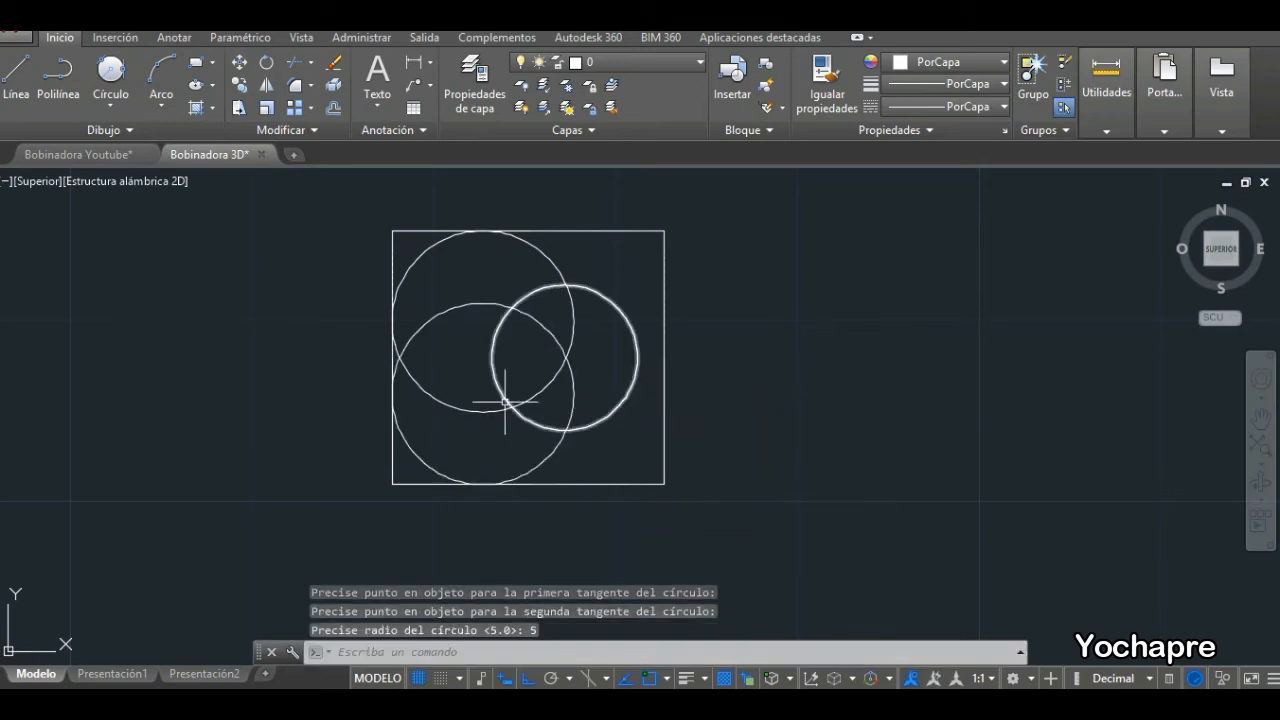
# Trim the two radius 5 circles down to the quarter arcs that round the rectangle's left corners.
pyautogui.click(311, 62)
pyautogui.click(330, 90)
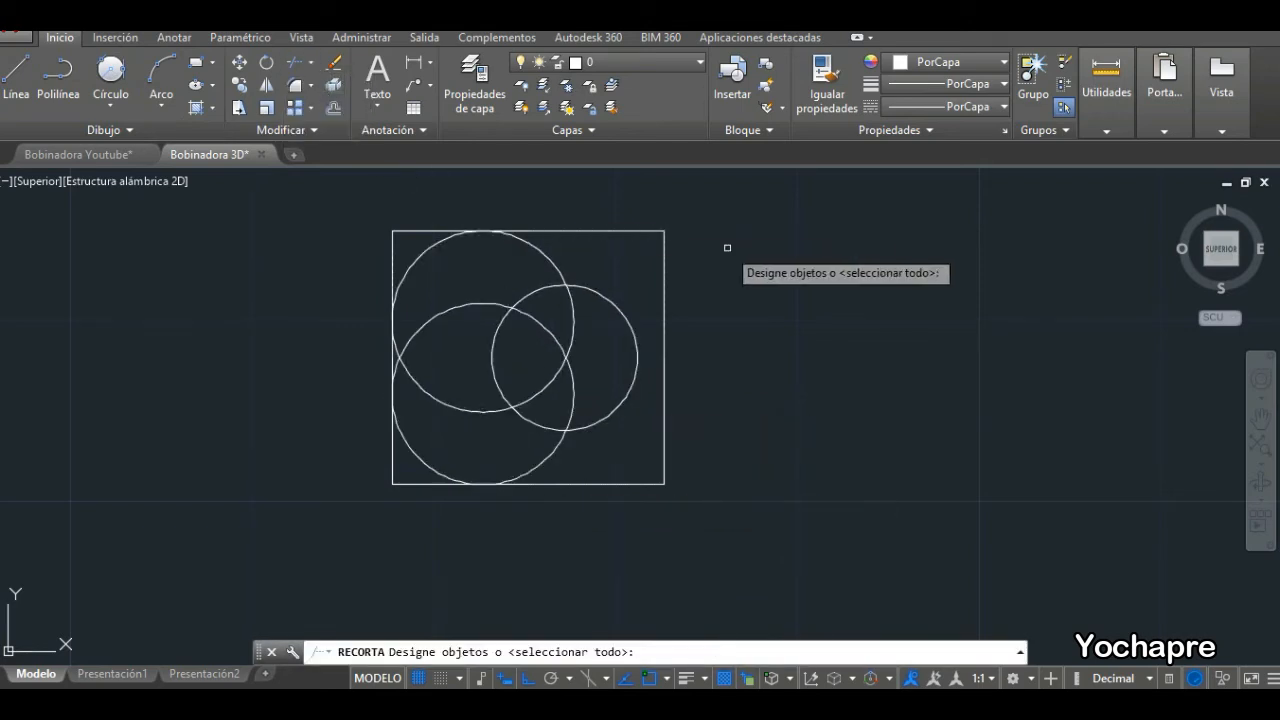
pyautogui.click(563, 266)
pyautogui.click(571, 326)
pyautogui.click(547, 338)
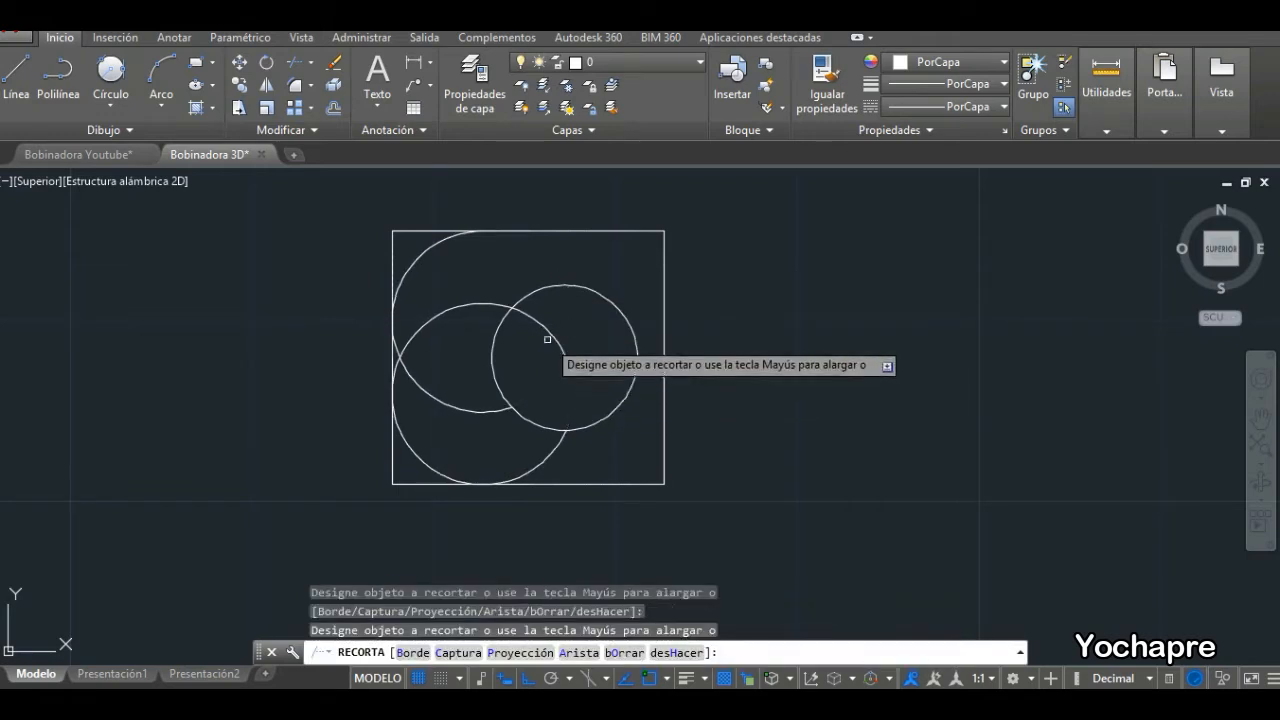
pyautogui.click(472, 310)
pyautogui.click(431, 388)
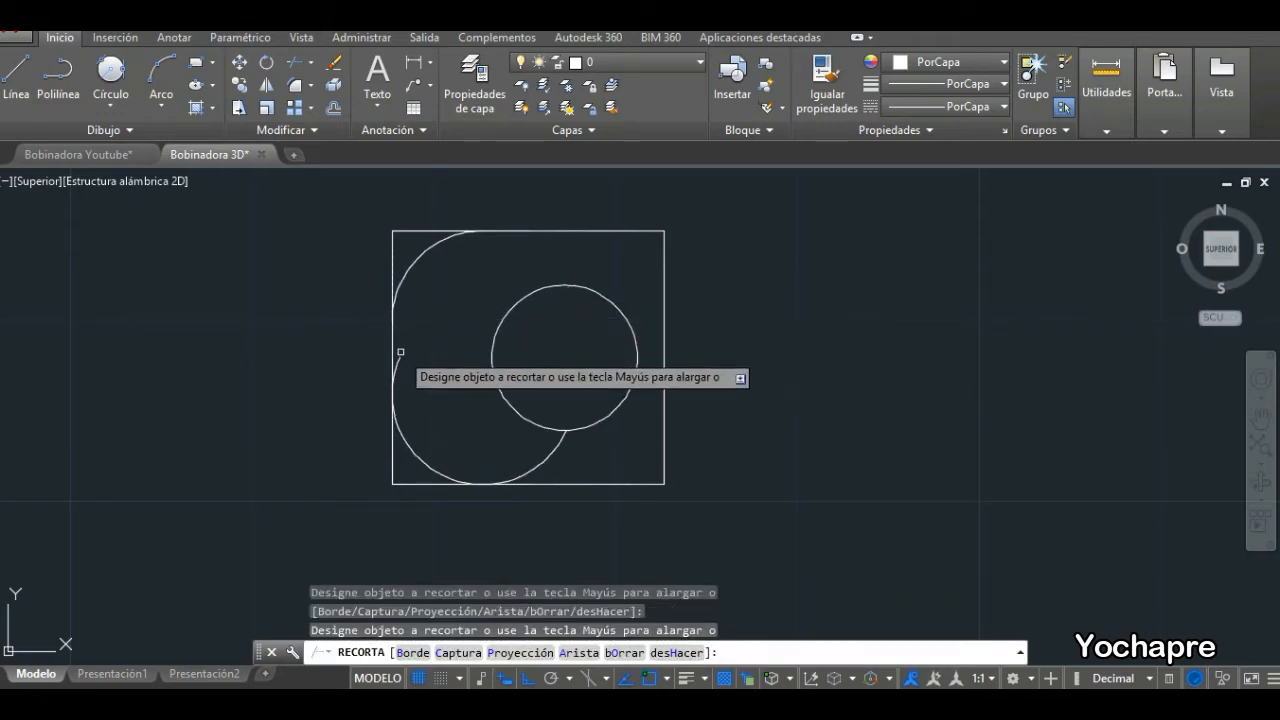
pyautogui.click(402, 364)
pyautogui.click(510, 467)
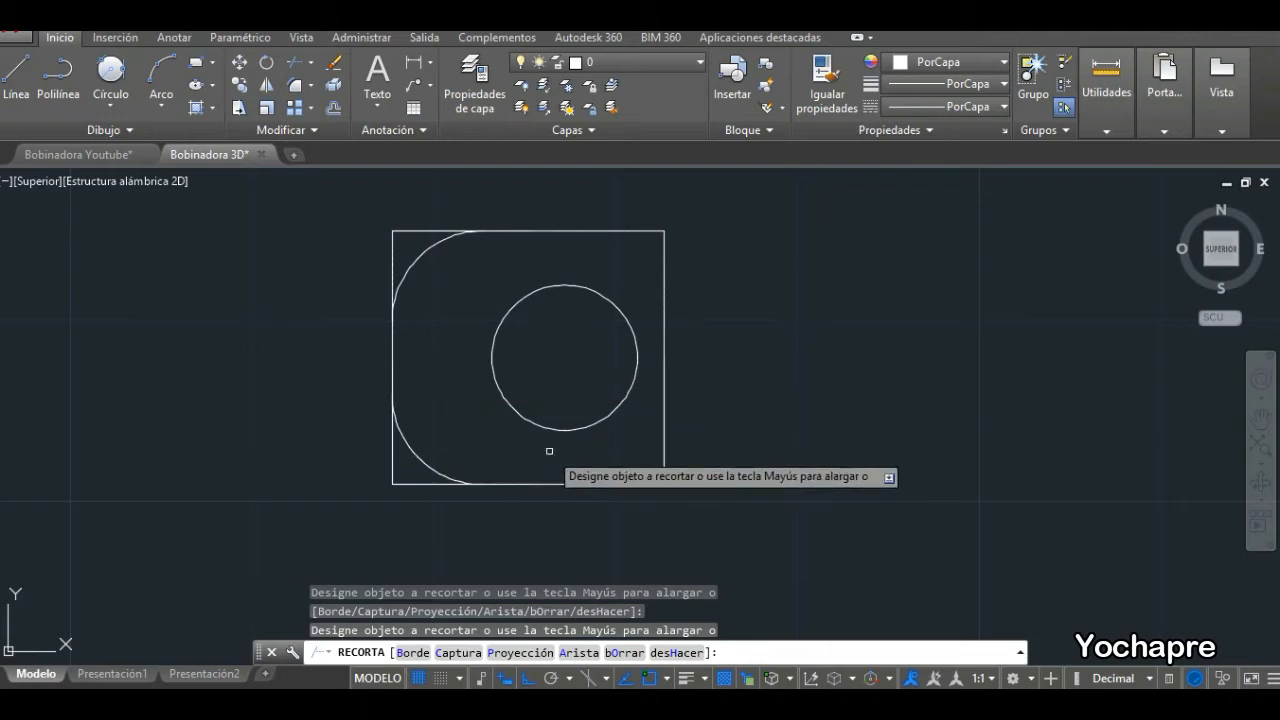
# Trim the rectangle's square corners outside the upper-left and lower-left arcs.
pyautogui.click(429, 229)
pyautogui.click(394, 255)
pyautogui.click(394, 455)
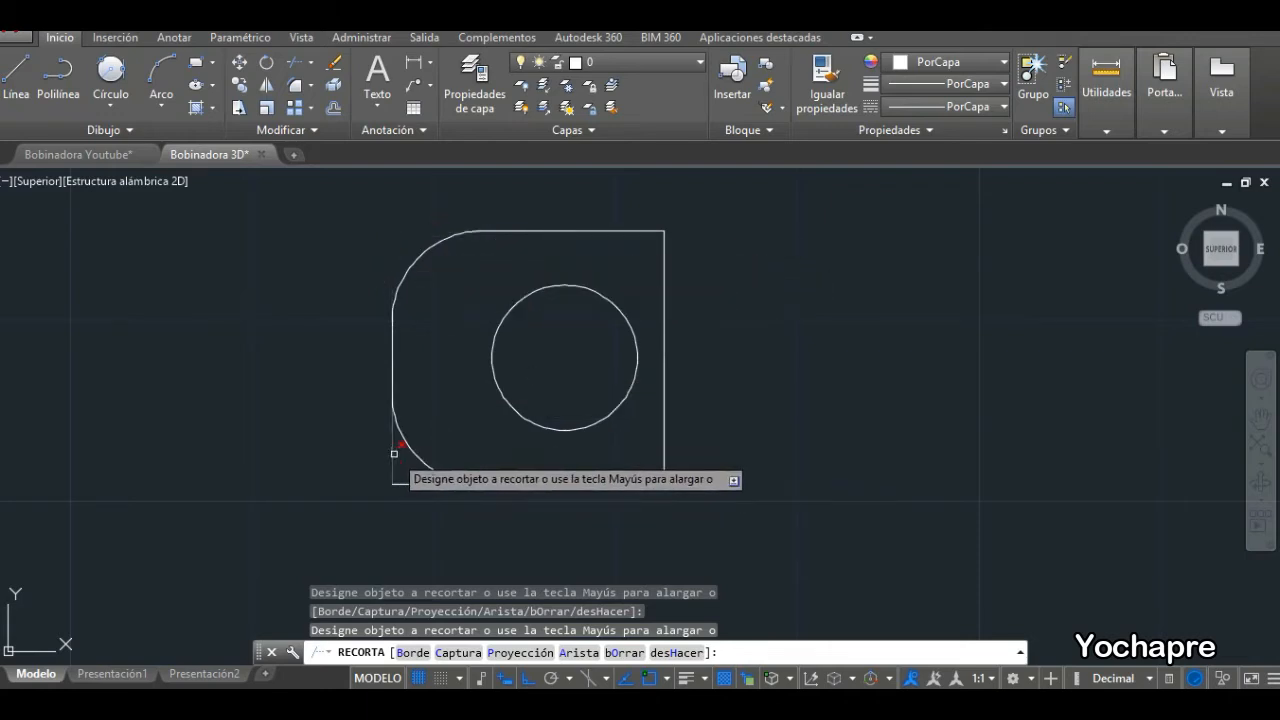
pyautogui.click(417, 483)
pyautogui.press('Return')
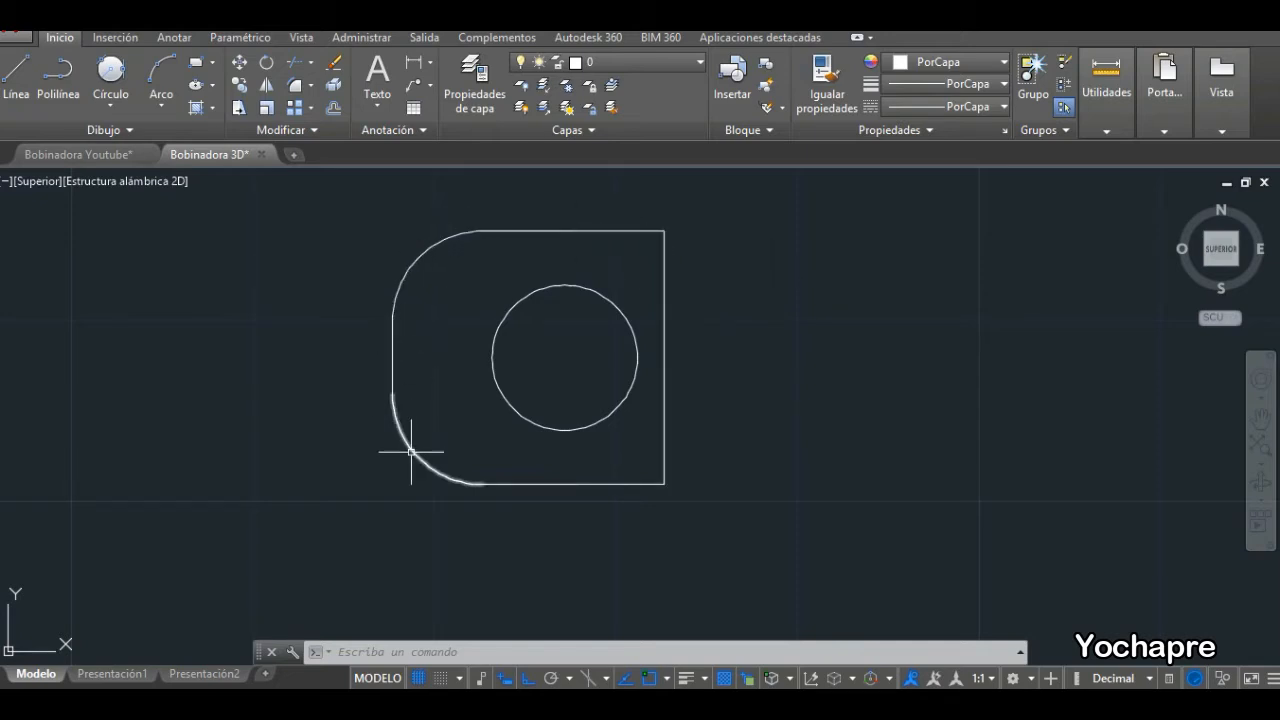
# Join the remaining rectangle lines, the two corner arcs and the left side into one closed contour.
pyautogui.click(301, 130)
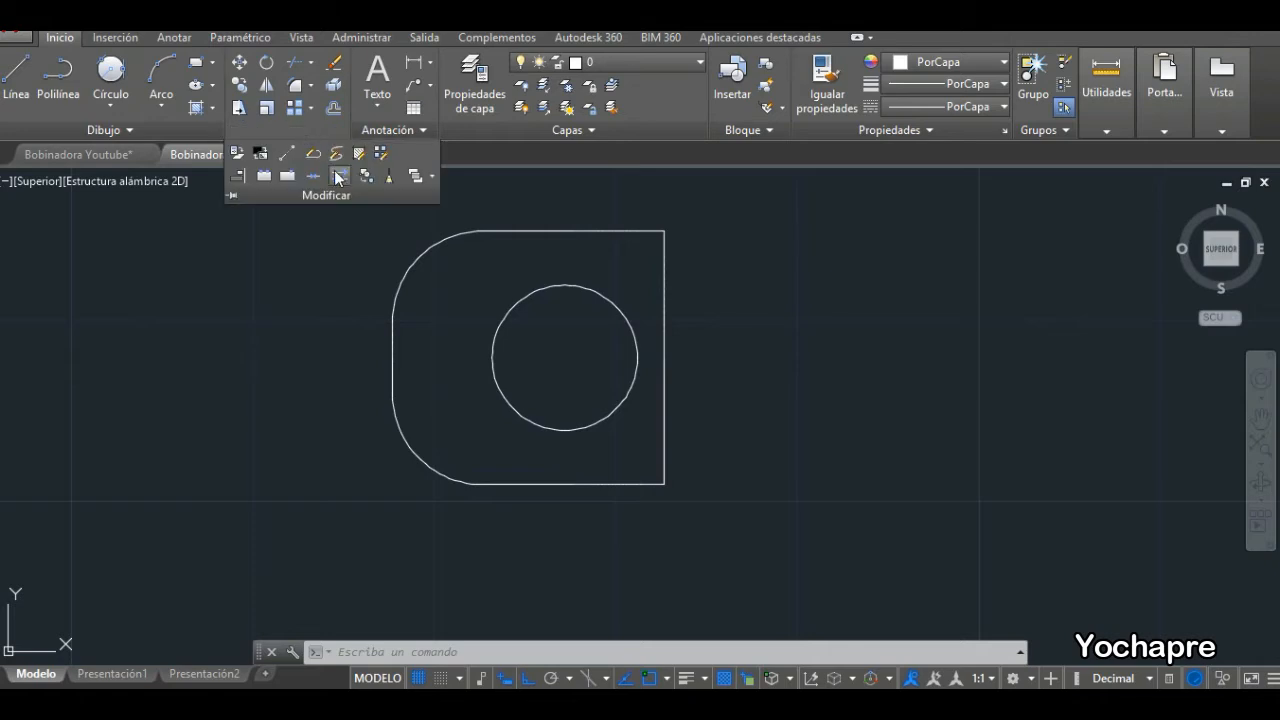
pyautogui.click(313, 178)
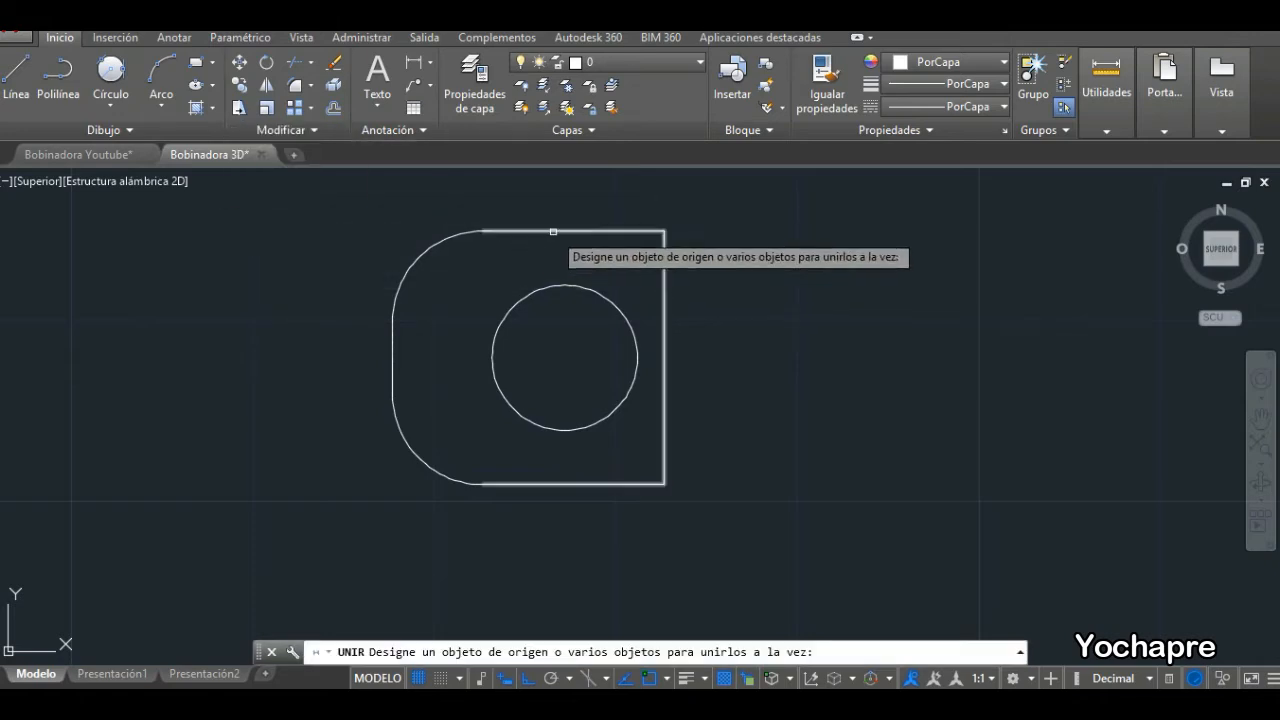
pyautogui.click(549, 231)
pyautogui.click(461, 235)
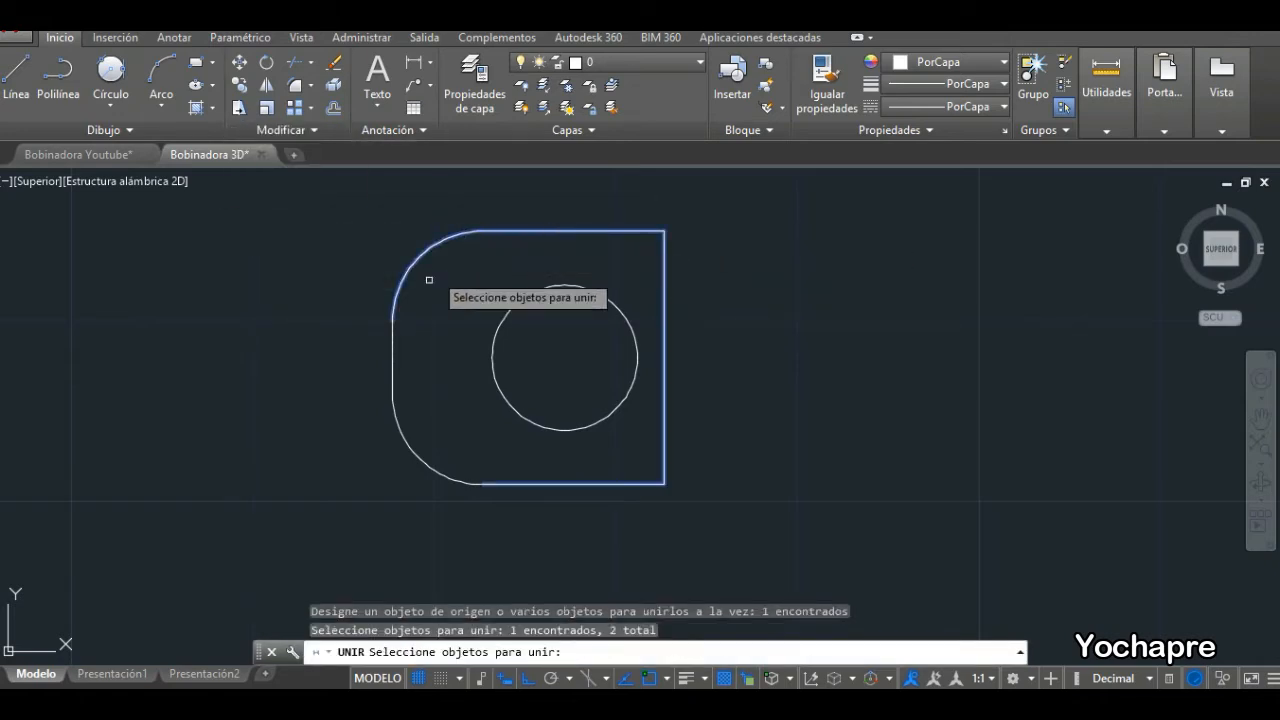
pyautogui.click(395, 348)
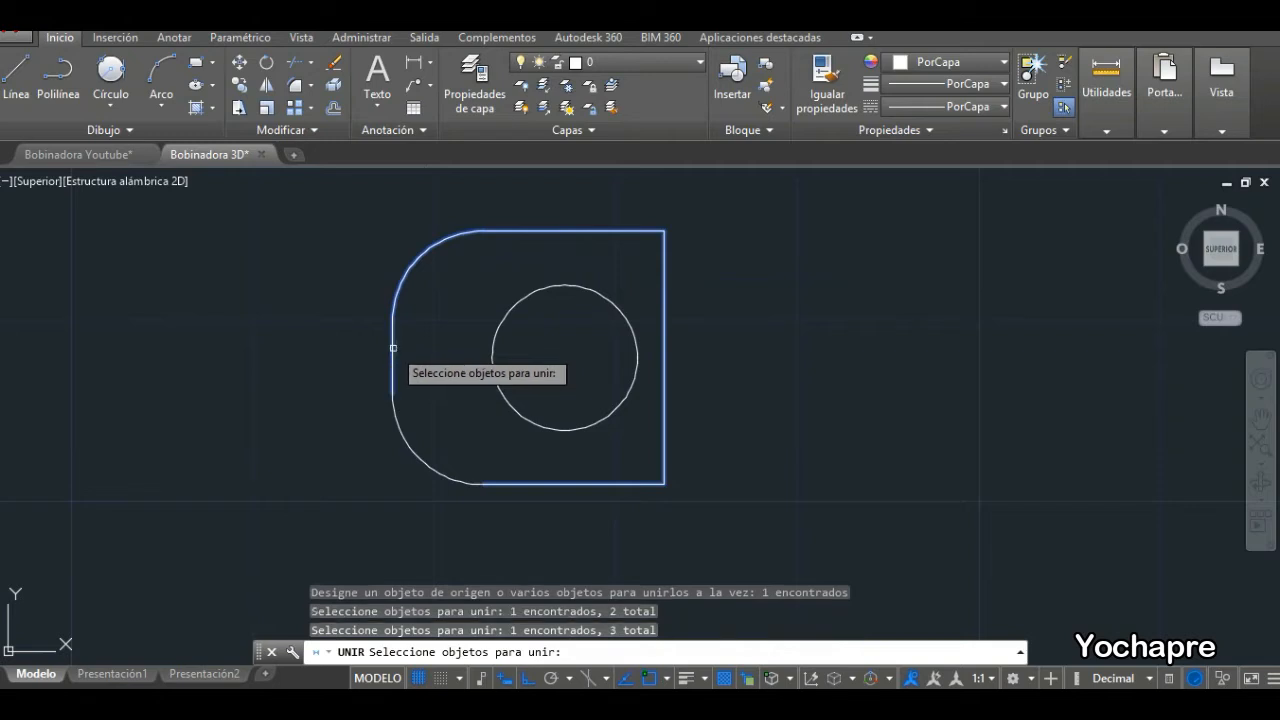
pyautogui.click(412, 452)
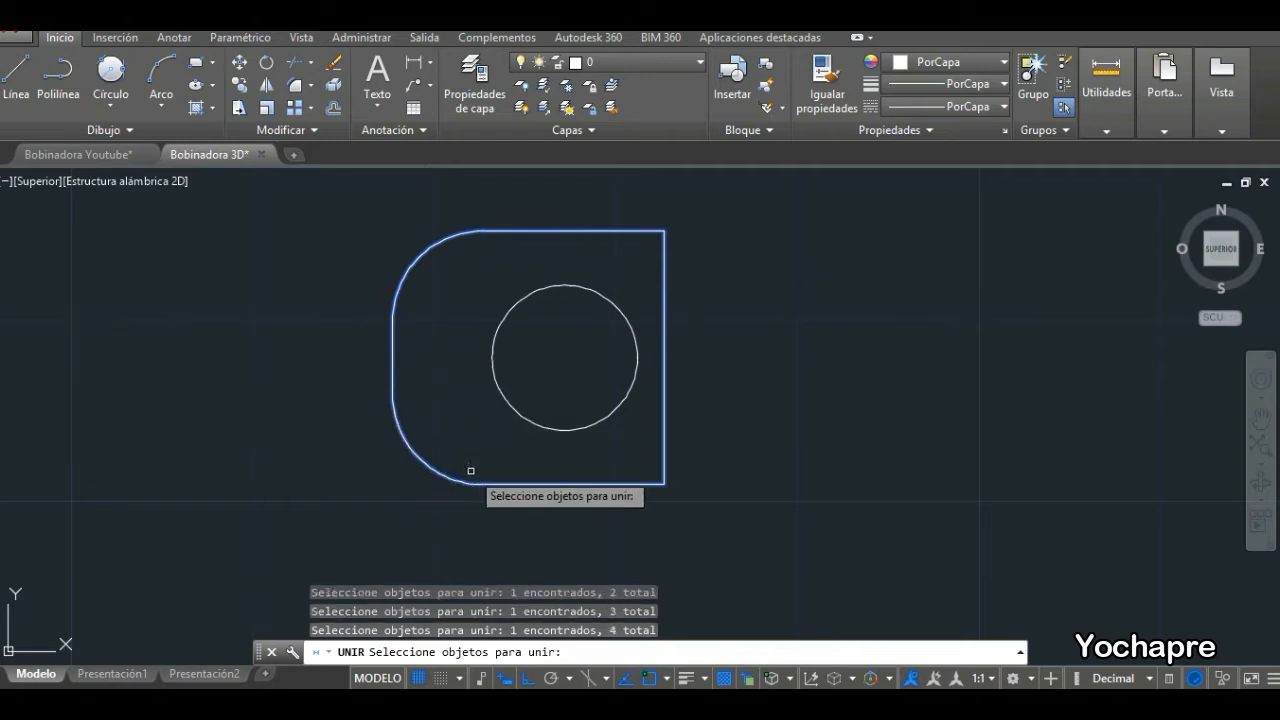
pyautogui.press('Return')
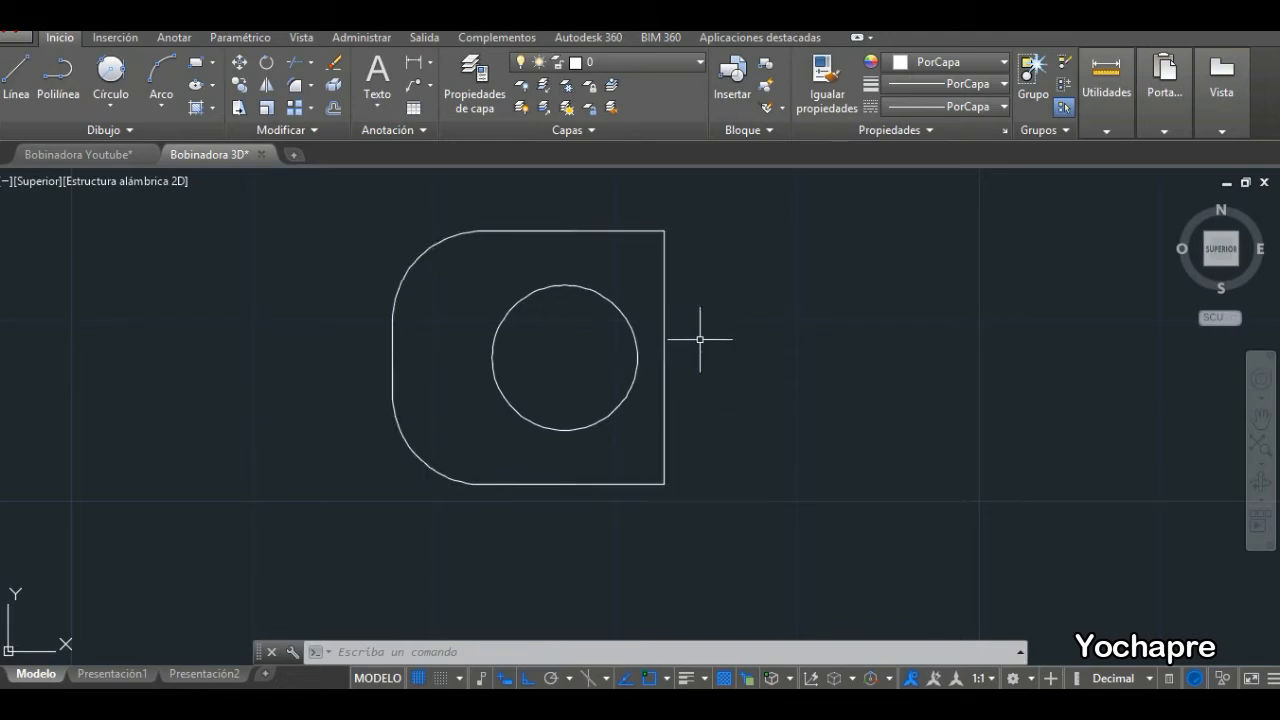
# Mirror the rounded profile and its circle about the vertical line through the midpoint of the outline's bottom edge, keeping the originals.
pyautogui.scroll(-8, 703, 339)
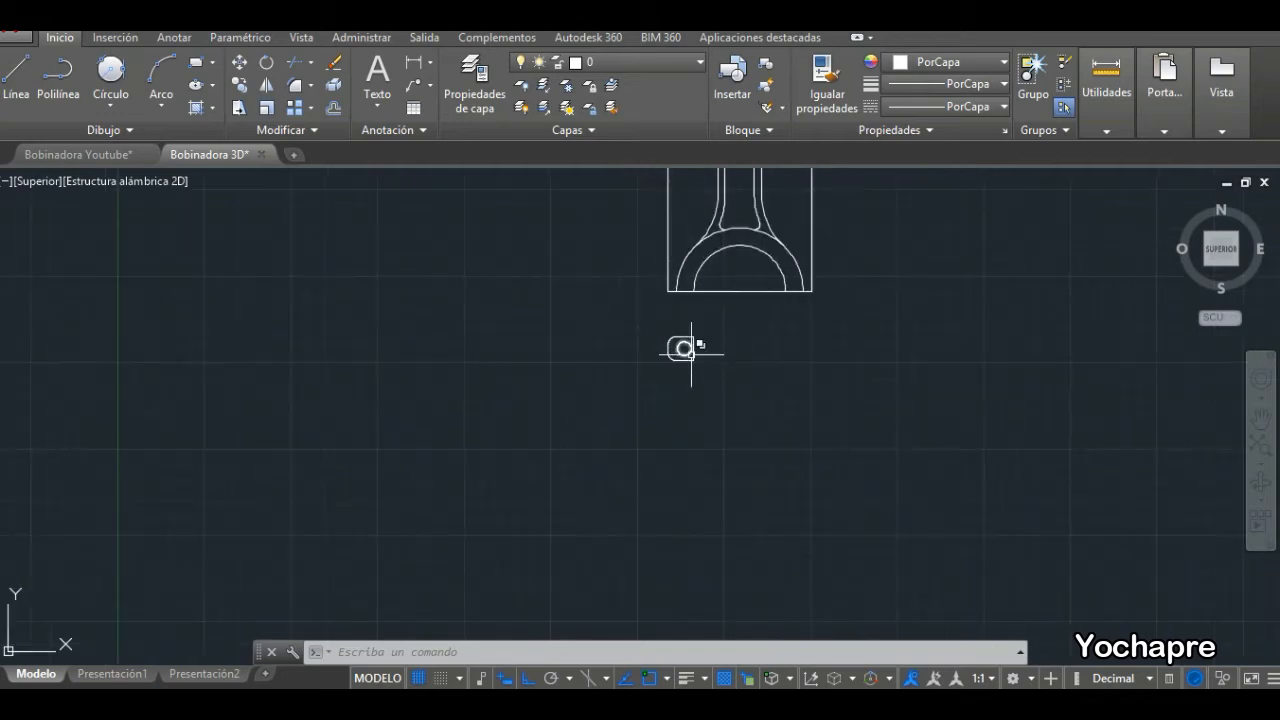
pyautogui.scroll(4, 885, 290)
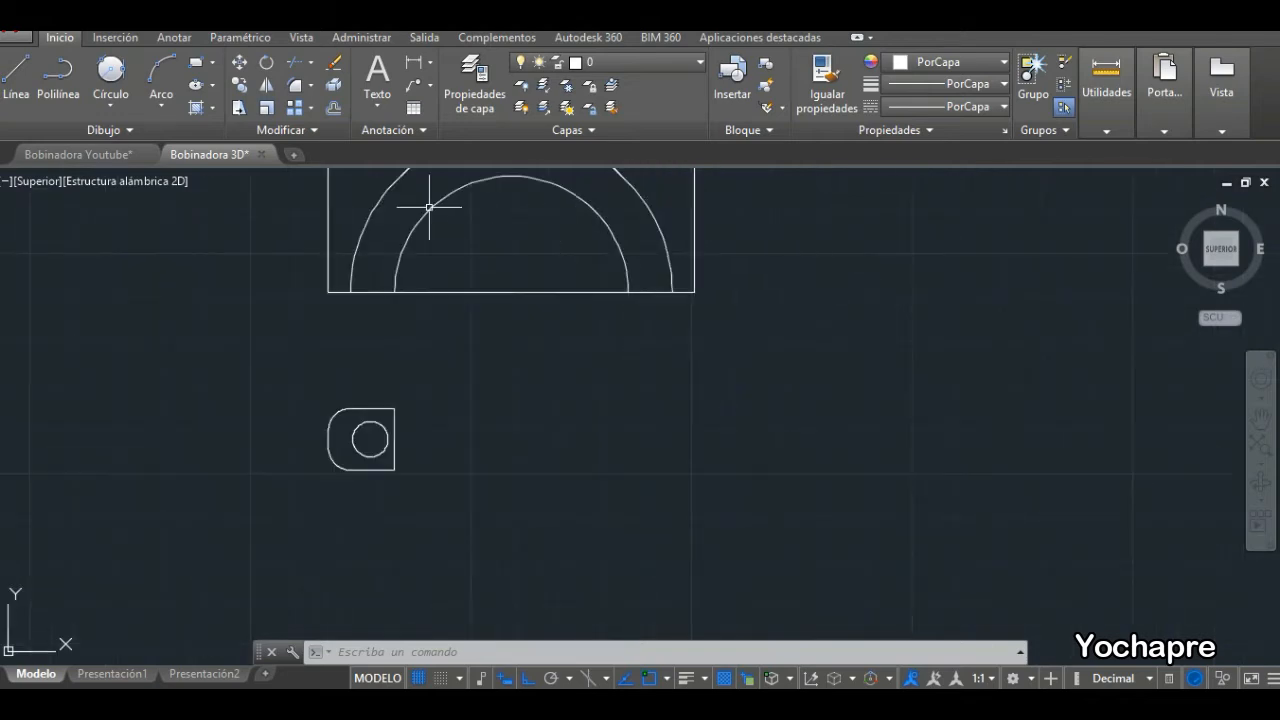
pyautogui.click(266, 93)
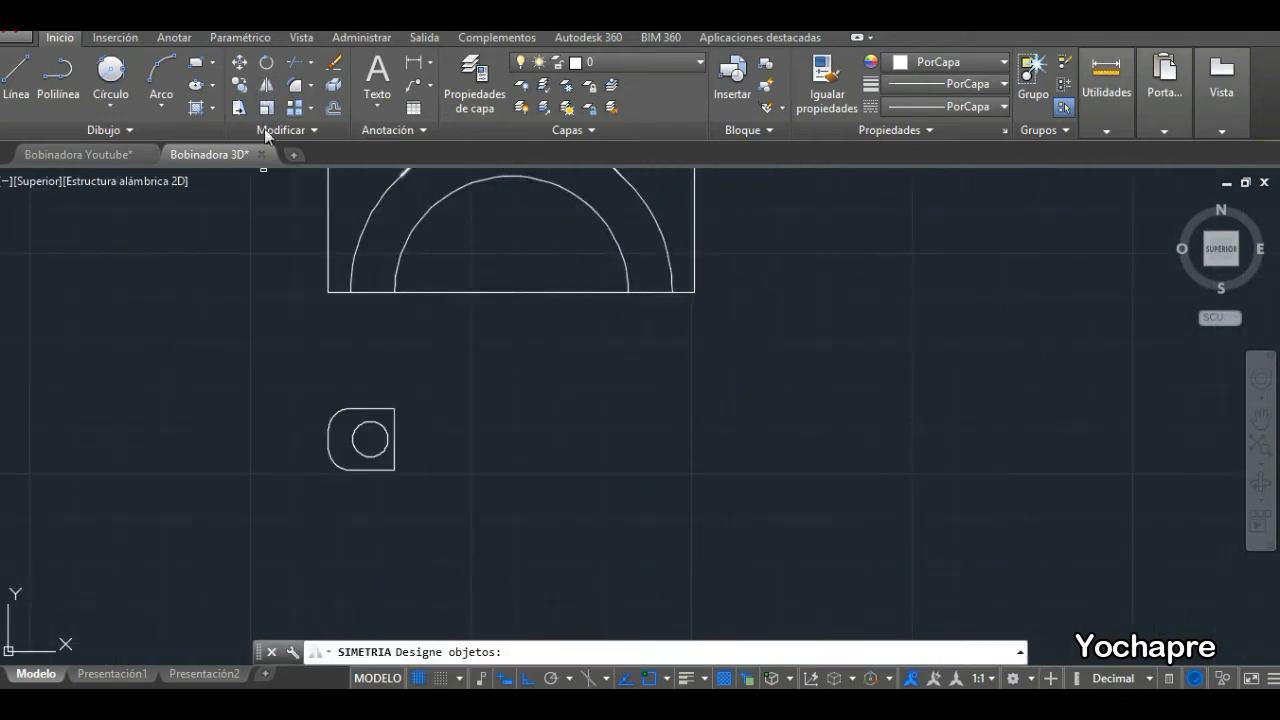
pyautogui.click(301, 380)
pyautogui.moveTo(380, 385)
pyautogui.mouseDown()
pyautogui.moveTo(425, 445)
pyautogui.moveTo(290, 490)
pyautogui.moveTo(314, 498)
pyautogui.mouseUp()
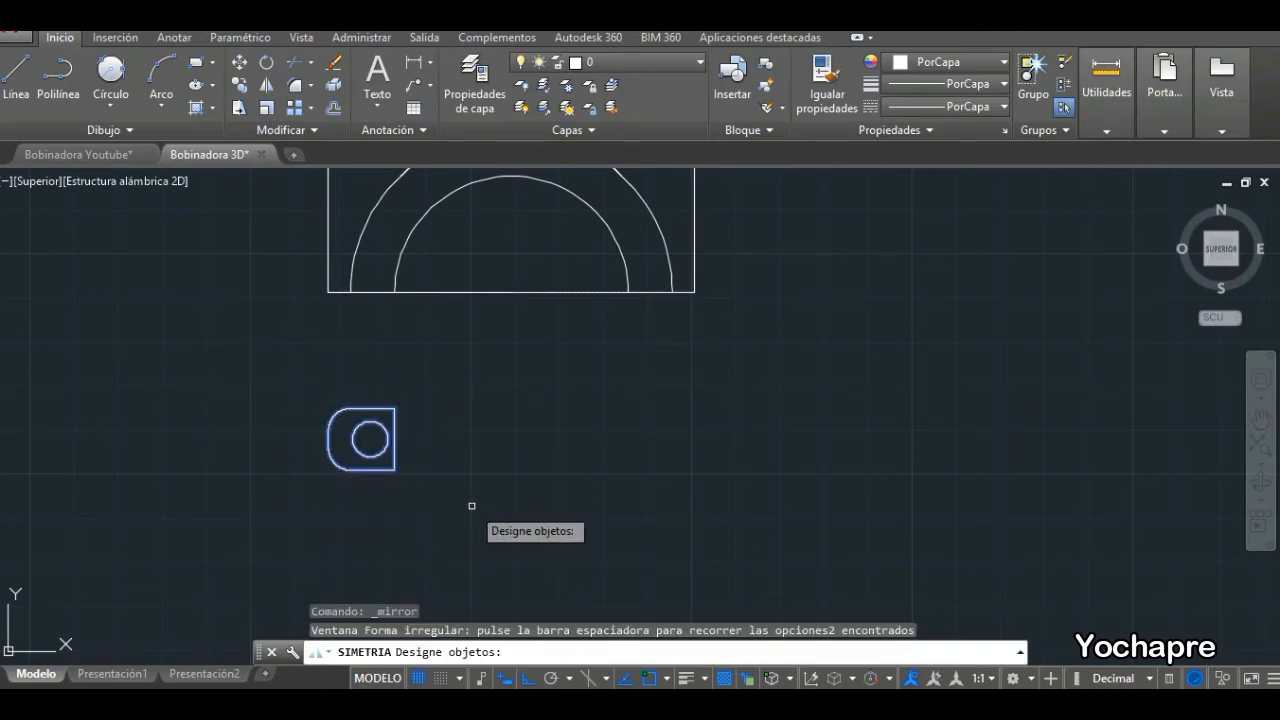
pyautogui.press('Return')
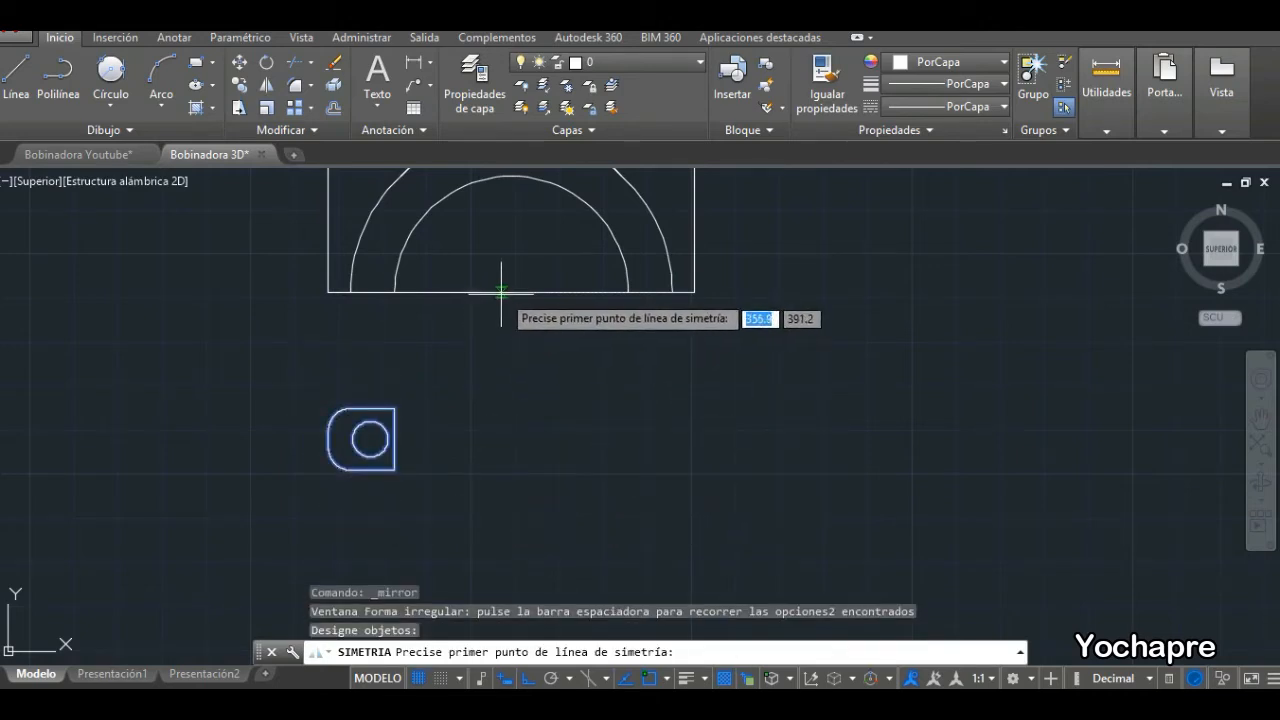
pyautogui.click(511, 532)
pyautogui.press('Return')
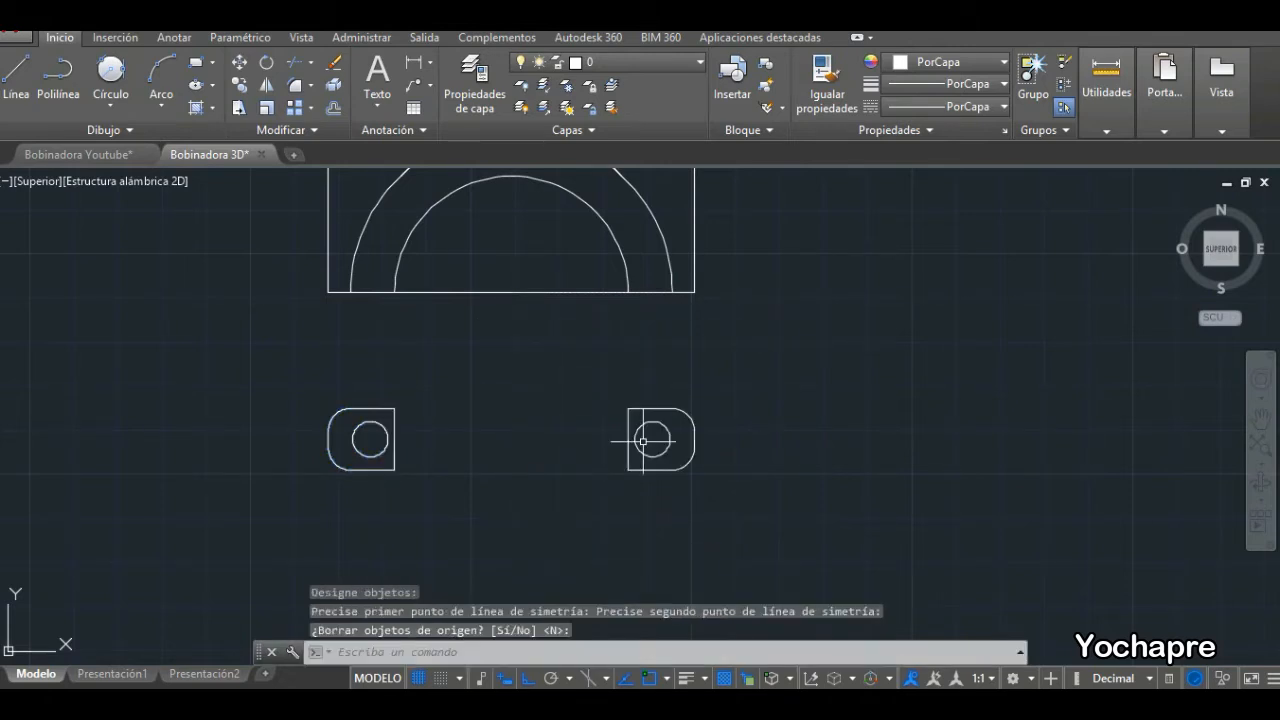
# Draw a freehand rectangle over the lower-left corner of the bounding rectangle, reaching past the inner arc's left end.
pyautogui.scroll(5, 549, 271)
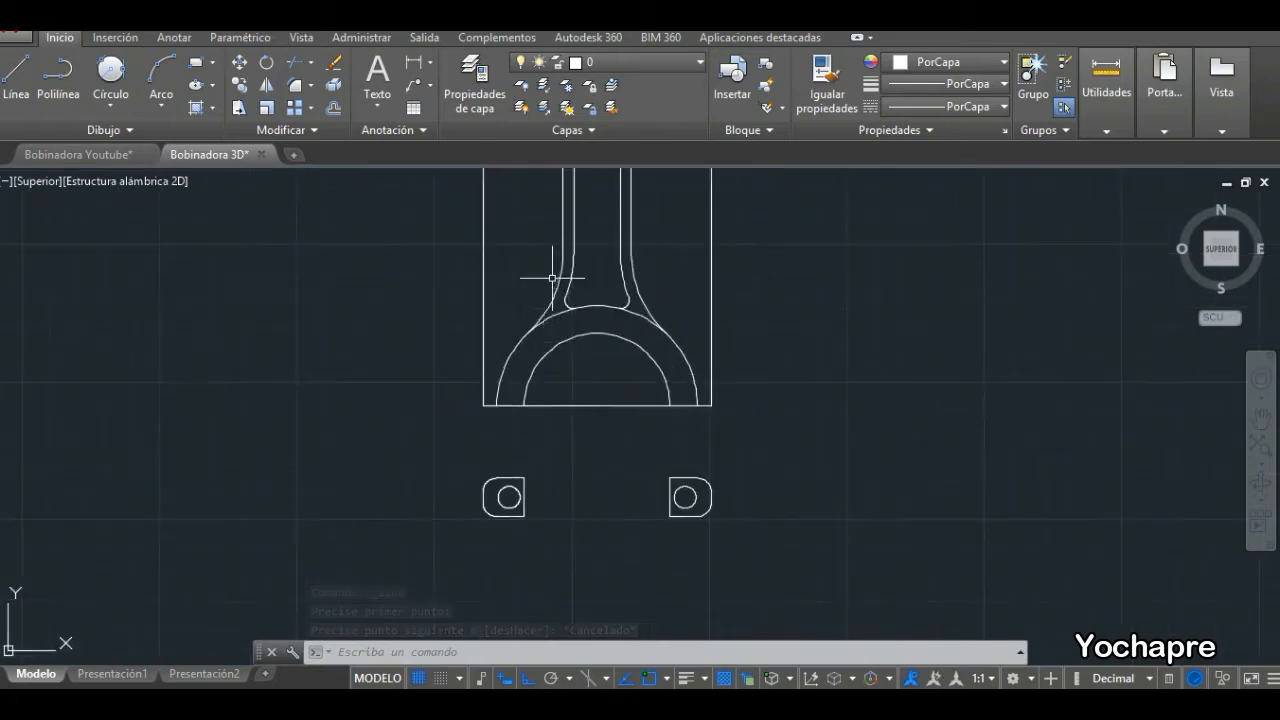
pyautogui.write('rec')
pyautogui.press('Return')
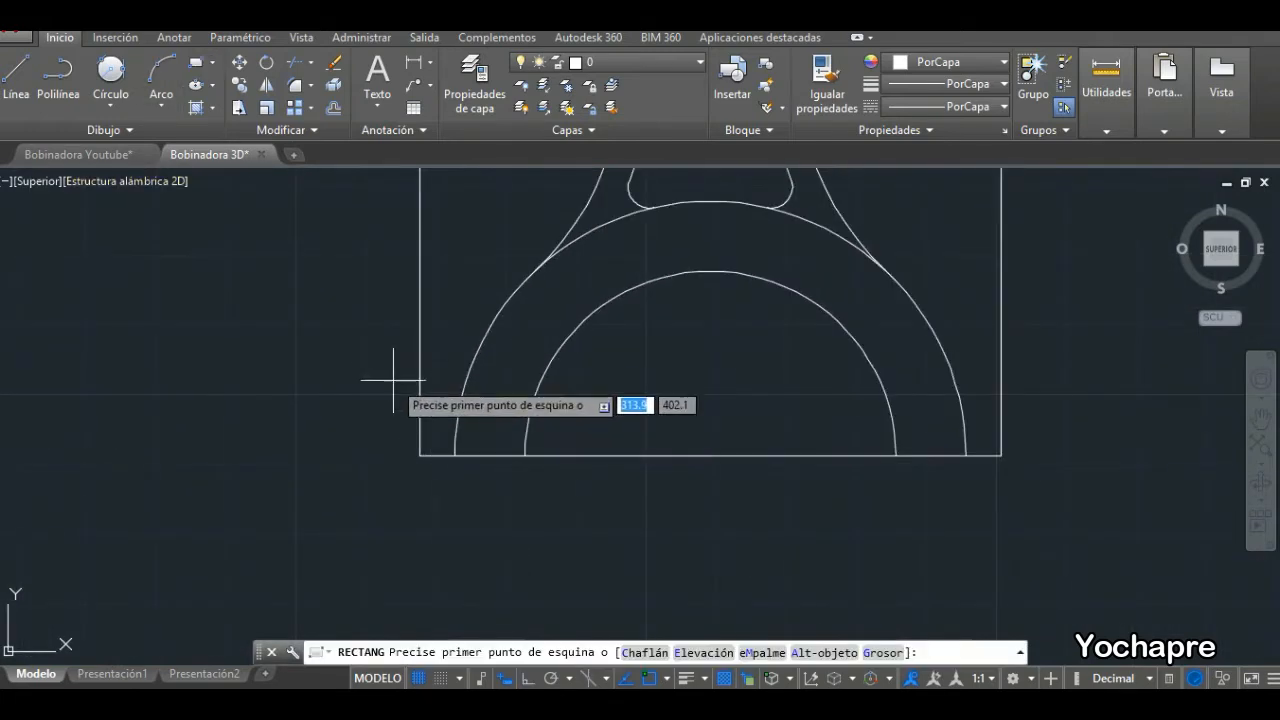
pyautogui.click(388, 382)
pyautogui.click(553, 484)
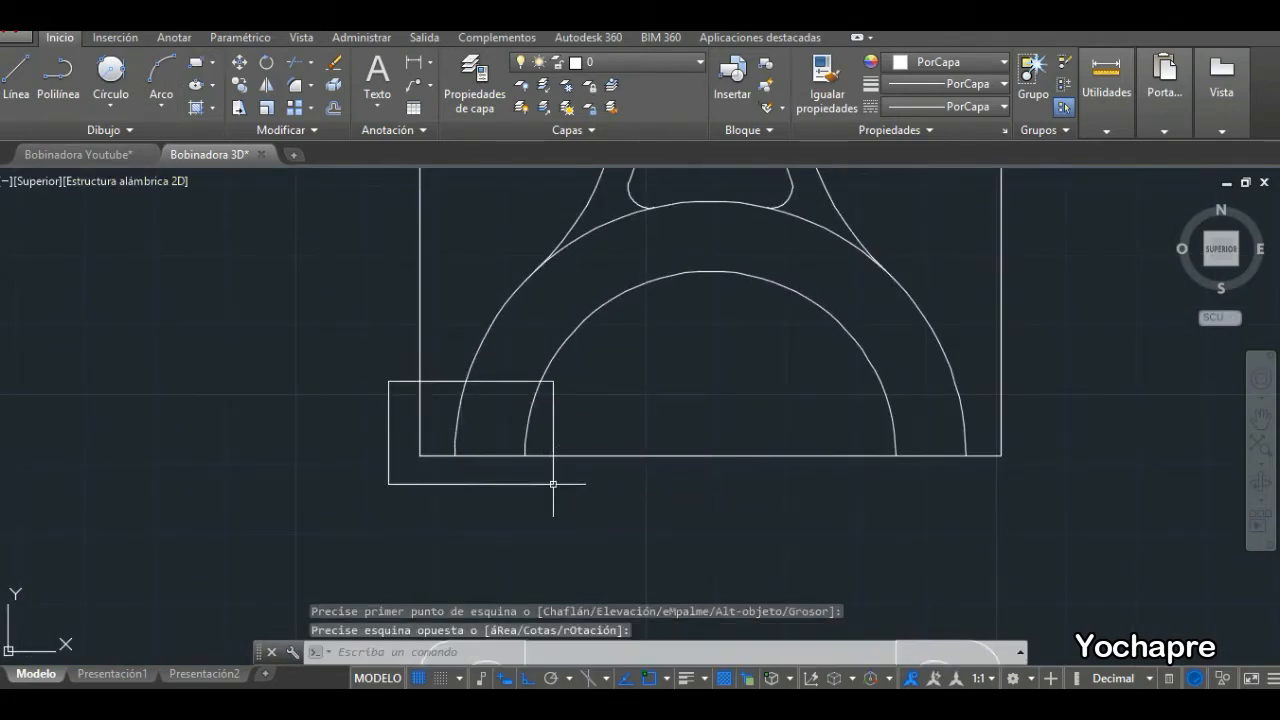
# Move the new rectangle by its lower-right corner onto the left endpoint of the inner arc.
pyautogui.click(239, 62)
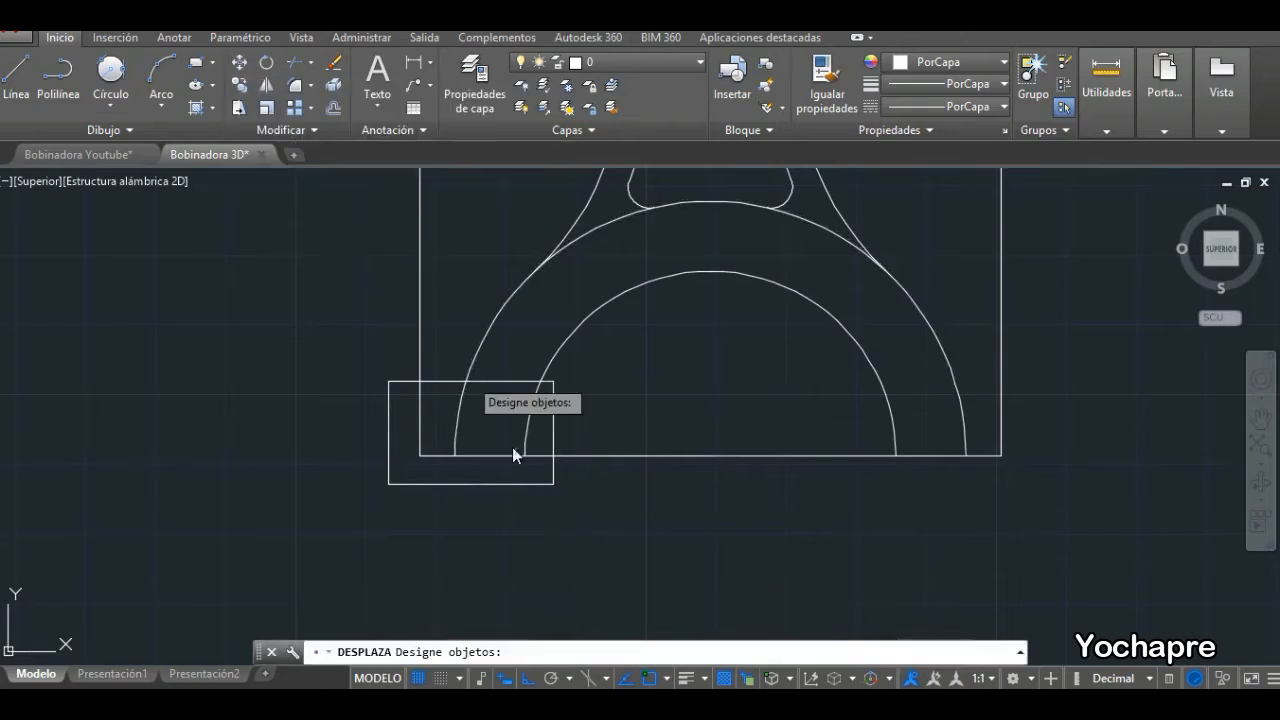
pyautogui.click(532, 481)
pyautogui.press('Return')
pyautogui.click(553, 484)
pyautogui.click(525, 455)
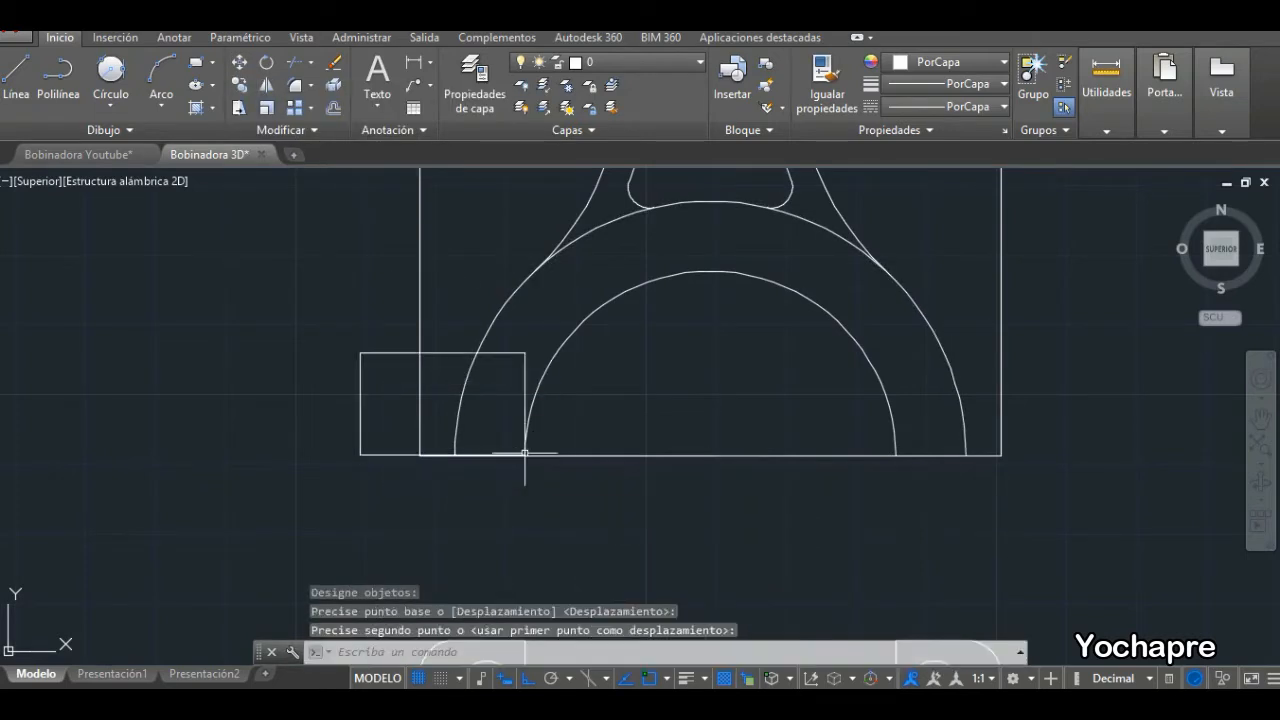
# Move the rectangle 20 straight up from its lower-right corner.
pyautogui.click(239, 62)
pyautogui.click(522, 372)
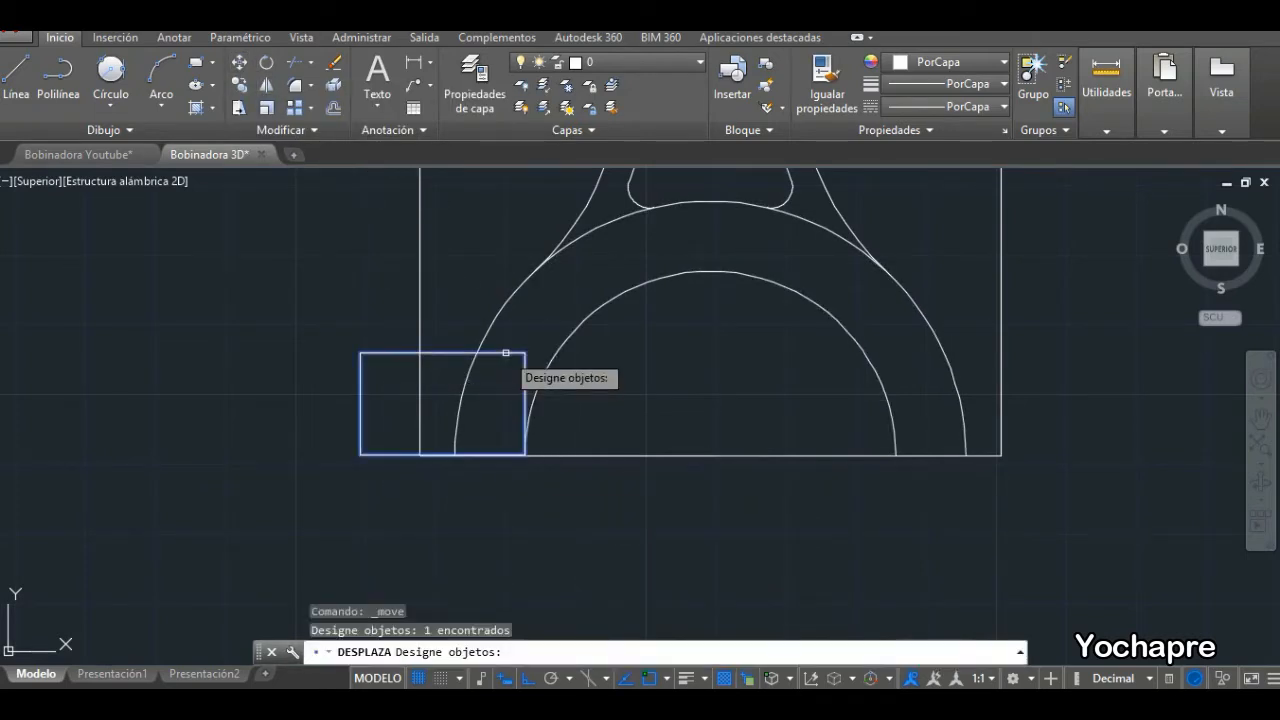
pyautogui.press('Return')
pyautogui.click(525, 455)
pyautogui.write('2')
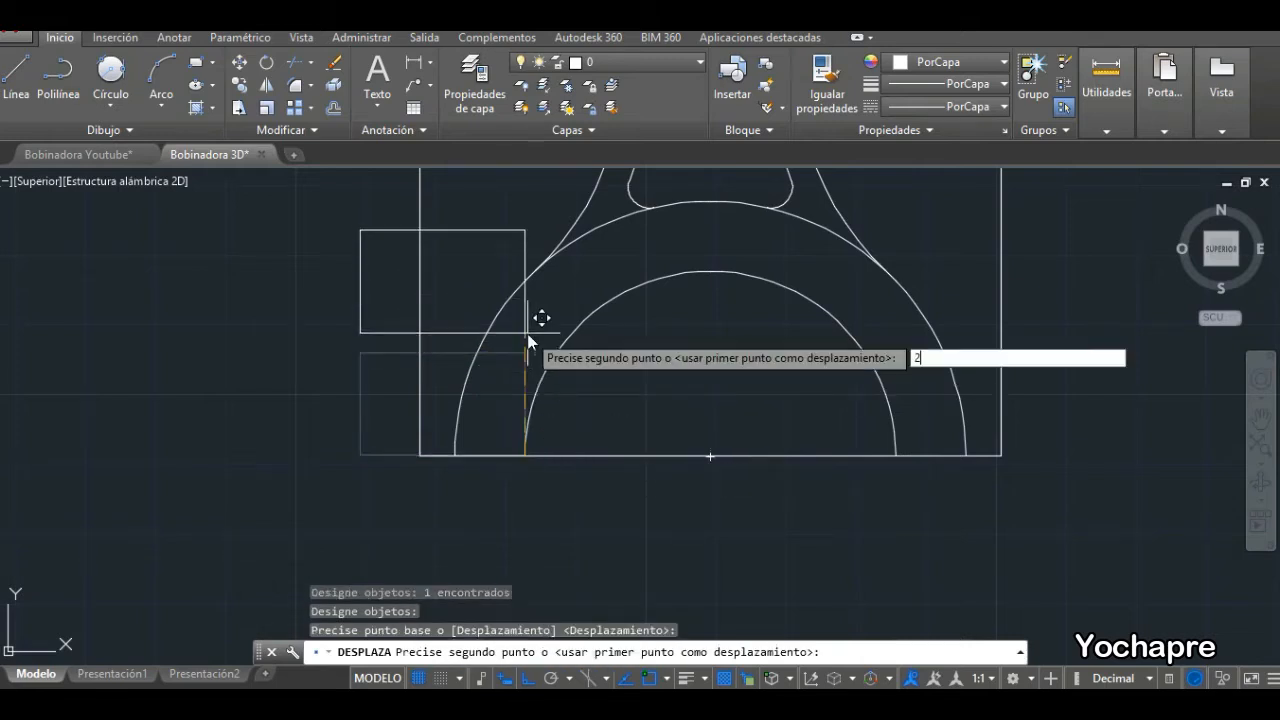
pyautogui.press('Return')
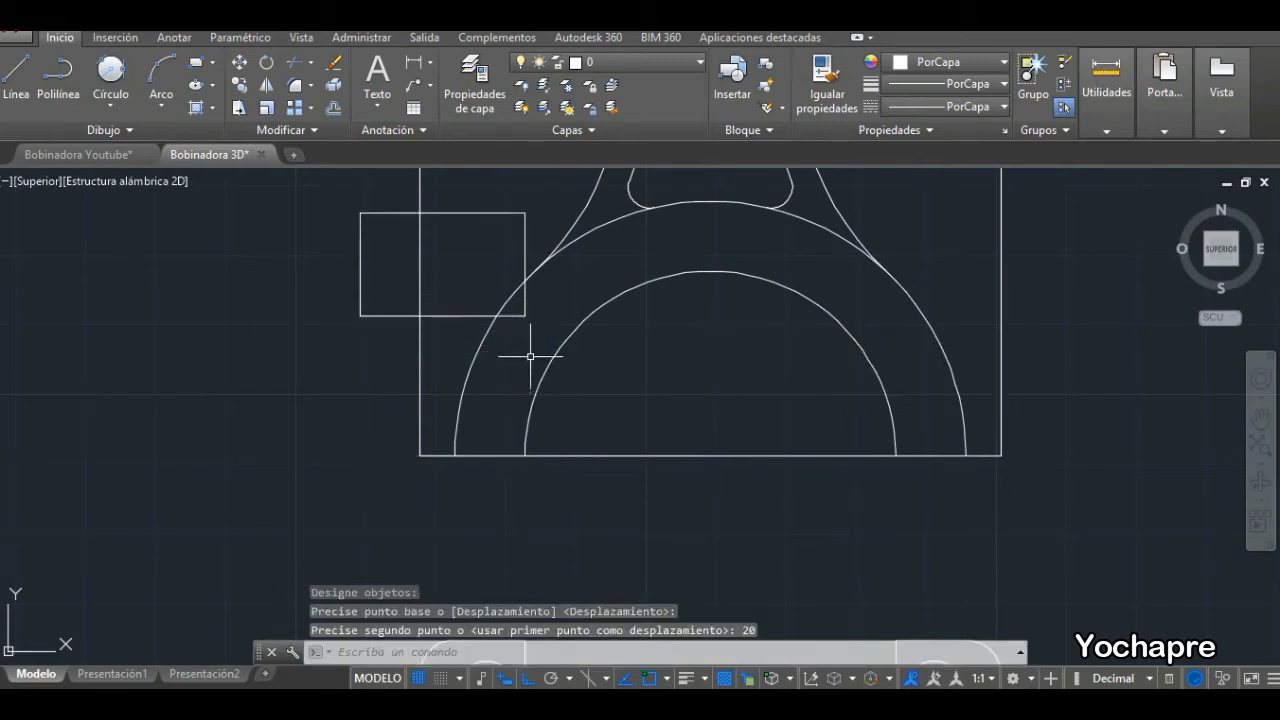
# Mirror the rectangle to the other side about the vertical centreline through the bottom edge's midpoint, keeping the original.
pyautogui.click(267, 86)
pyautogui.click(445, 213)
pyautogui.press('Return')
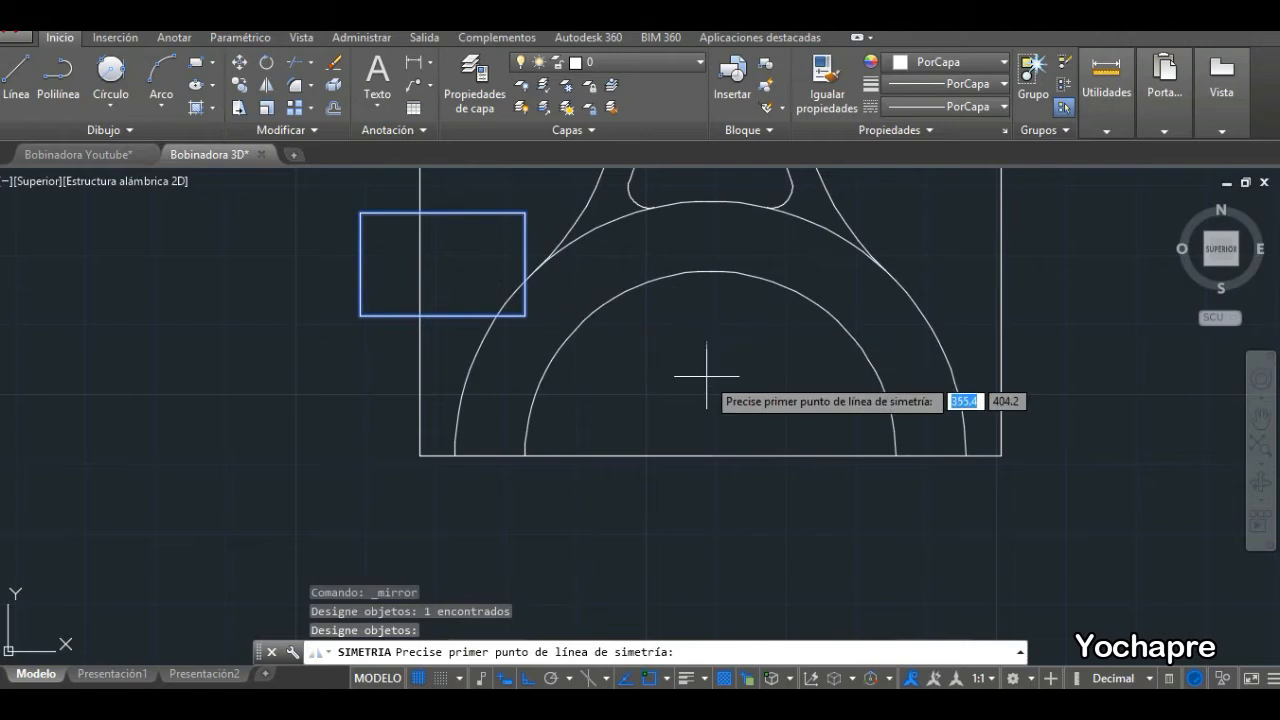
pyautogui.click(710, 456)
pyautogui.click(676, 227)
pyautogui.press('Return')
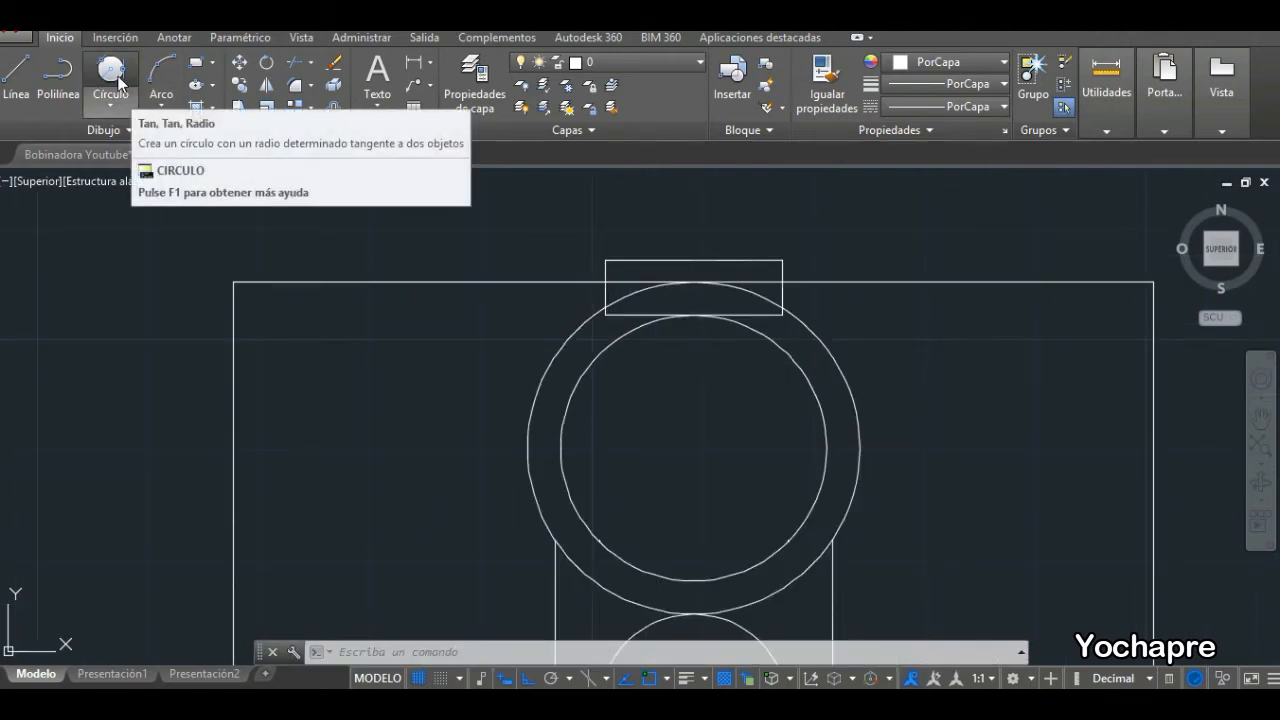
# Draw two radius 2 circles tangent to the sides of the small rectangle above the large rings, one in each upper corner.
pyautogui.click(110, 70)
pyautogui.click(606, 268)
pyautogui.click(605, 269)
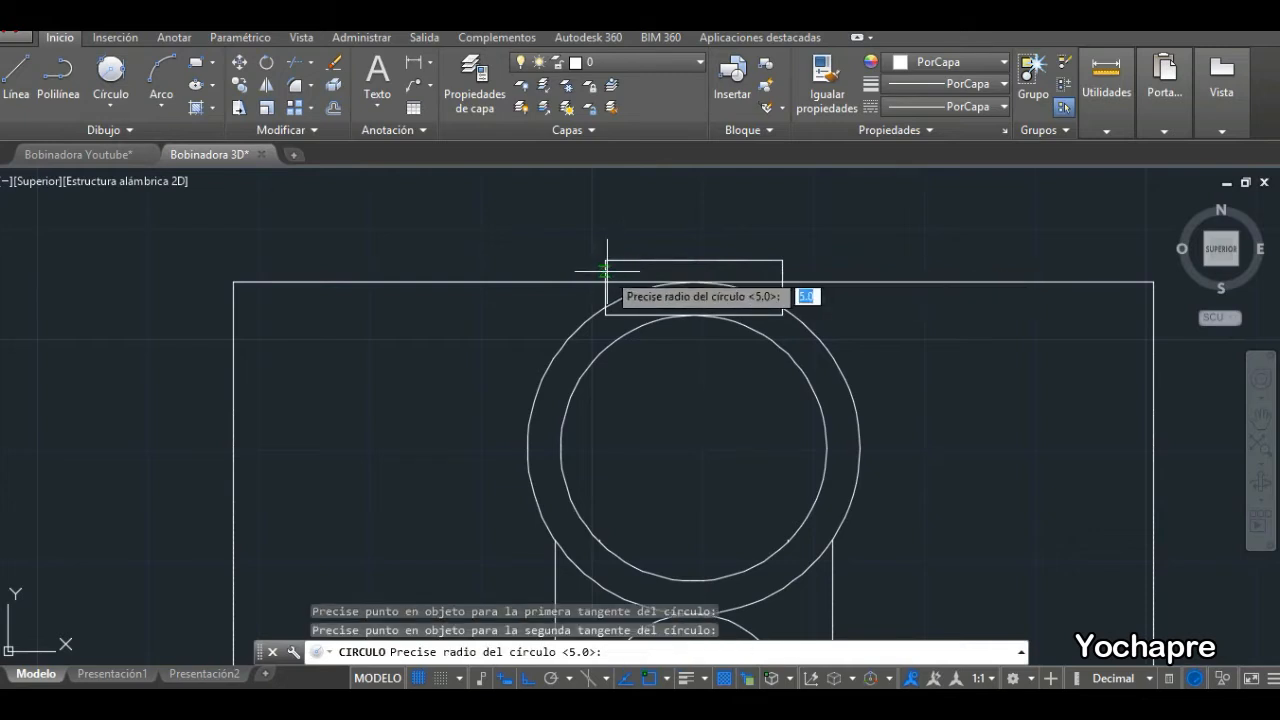
pyautogui.write('2')
pyautogui.press('Return')
pyautogui.click(110, 70)
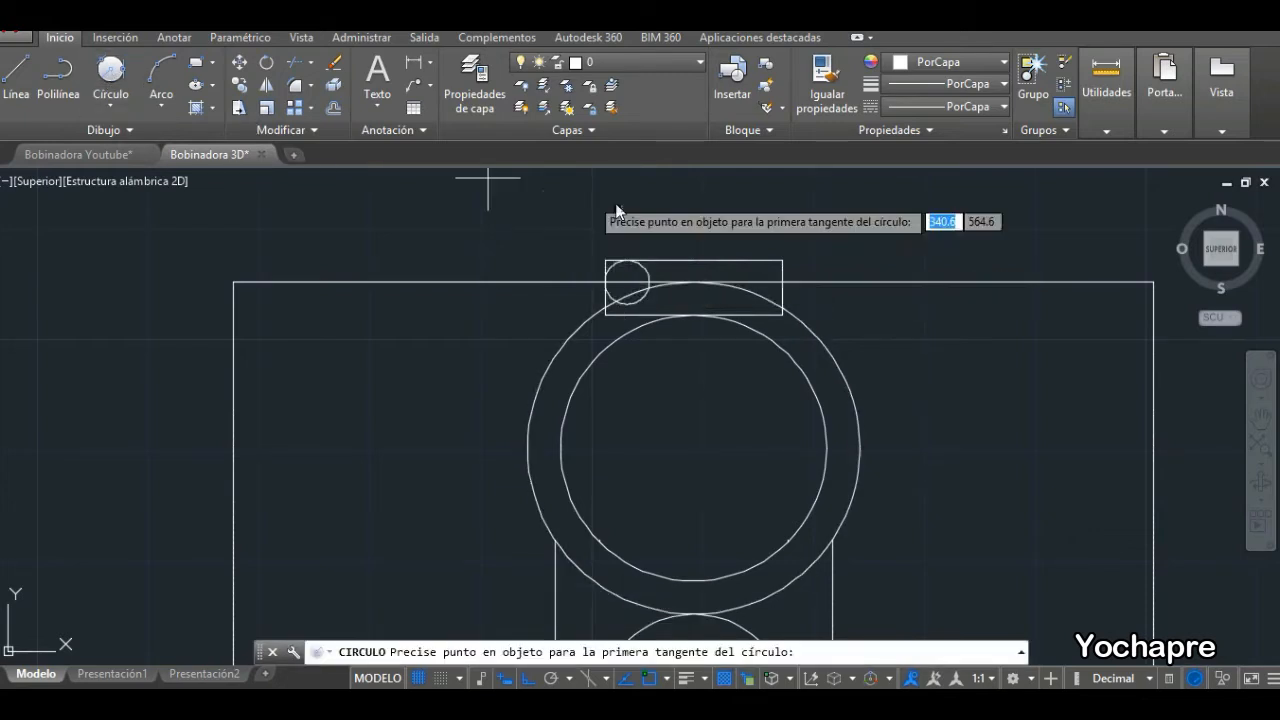
pyautogui.click(776, 268)
pyautogui.click(781, 269)
pyautogui.press('Return')
# Trim the small rectangle's upper corners outside the two tangent circles and the circles' inner portions, leaving rounded corners.
pyautogui.click(310, 62)
pyautogui.click(336, 97)
pyautogui.press('Return')
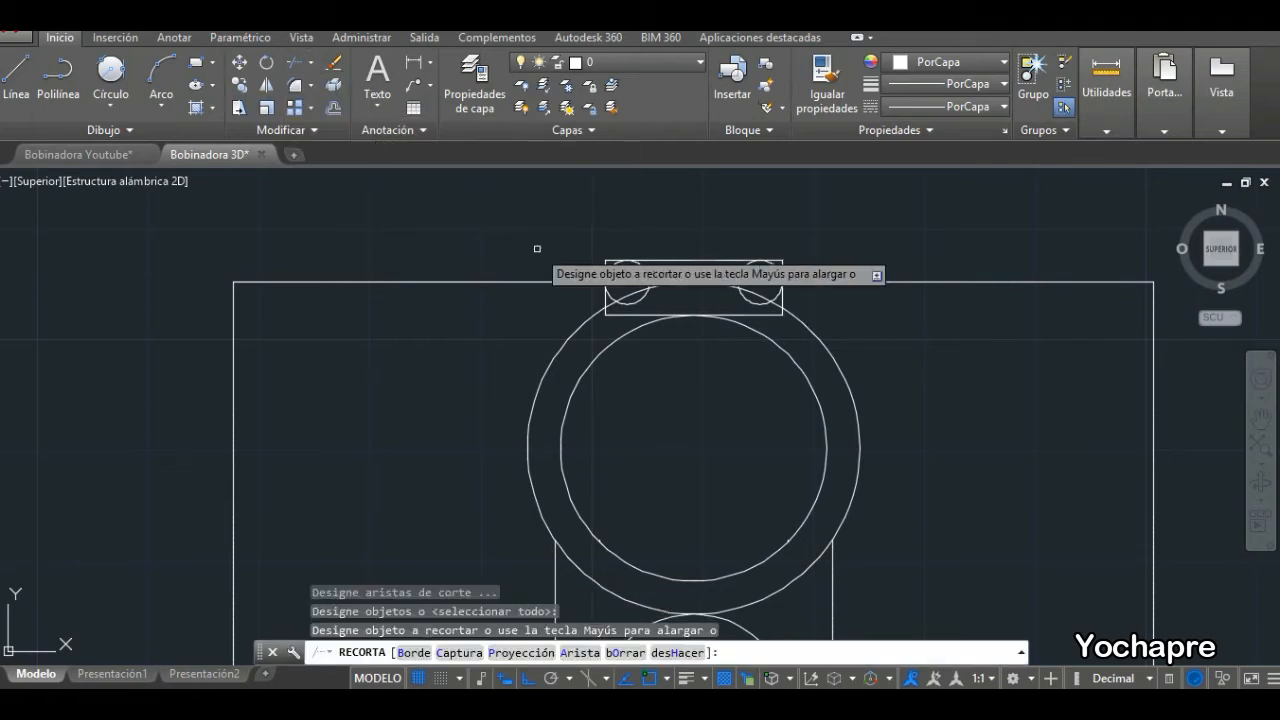
pyautogui.click(608, 262)
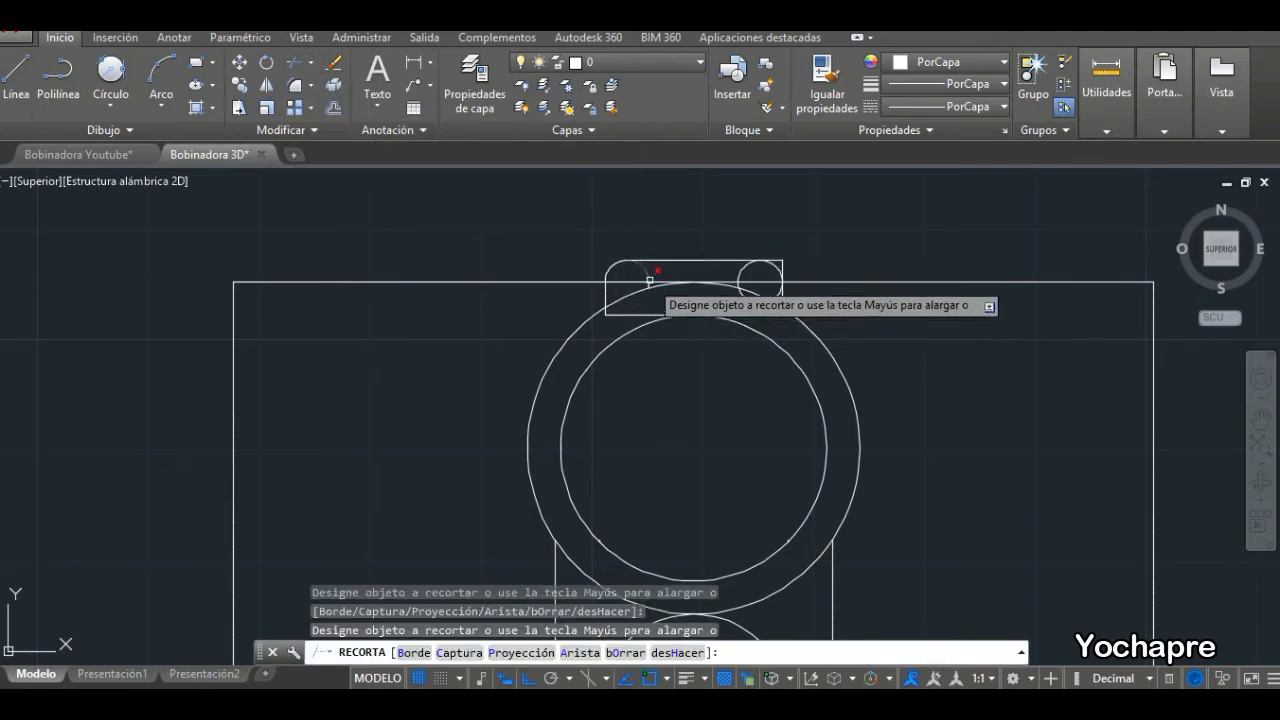
pyautogui.scroll(5, 648, 280)
pyautogui.scroll(-2, 664, 270)
pyautogui.scroll(2, 662, 270)
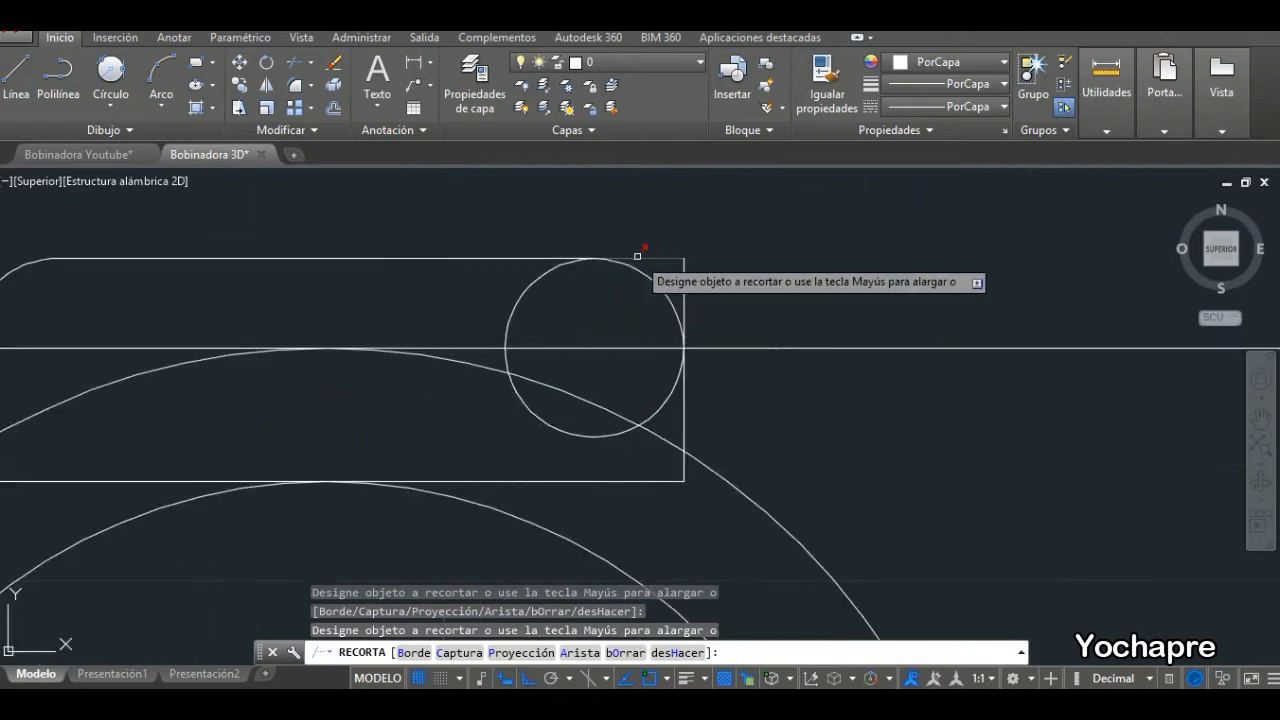
pyautogui.click(685, 271)
pyautogui.click(508, 360)
pyautogui.scroll(-5, 569, 294)
pyautogui.hotkey('ctrl', 'z')
pyautogui.scroll(-5, 771, 308)
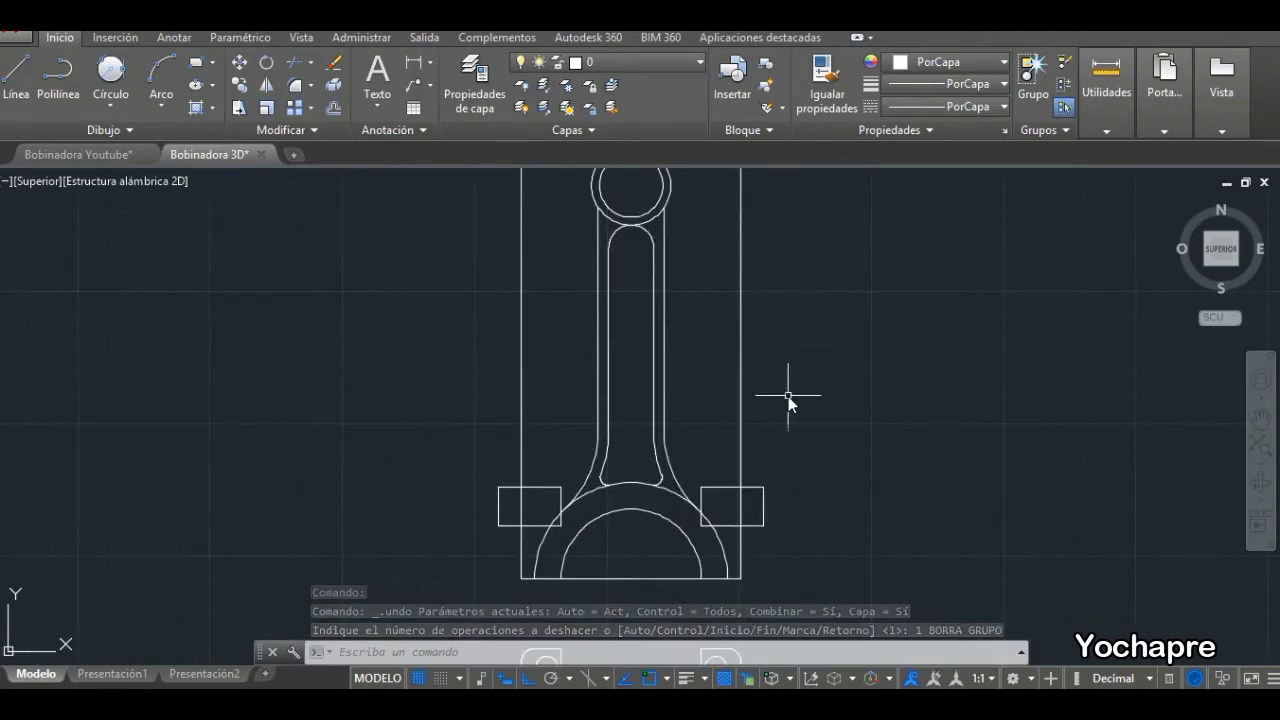
# Trim the bottom edge of the support outside the arch's outer curve and across the inner arc's opening.
pyautogui.click(312, 63)
pyautogui.click(340, 92)
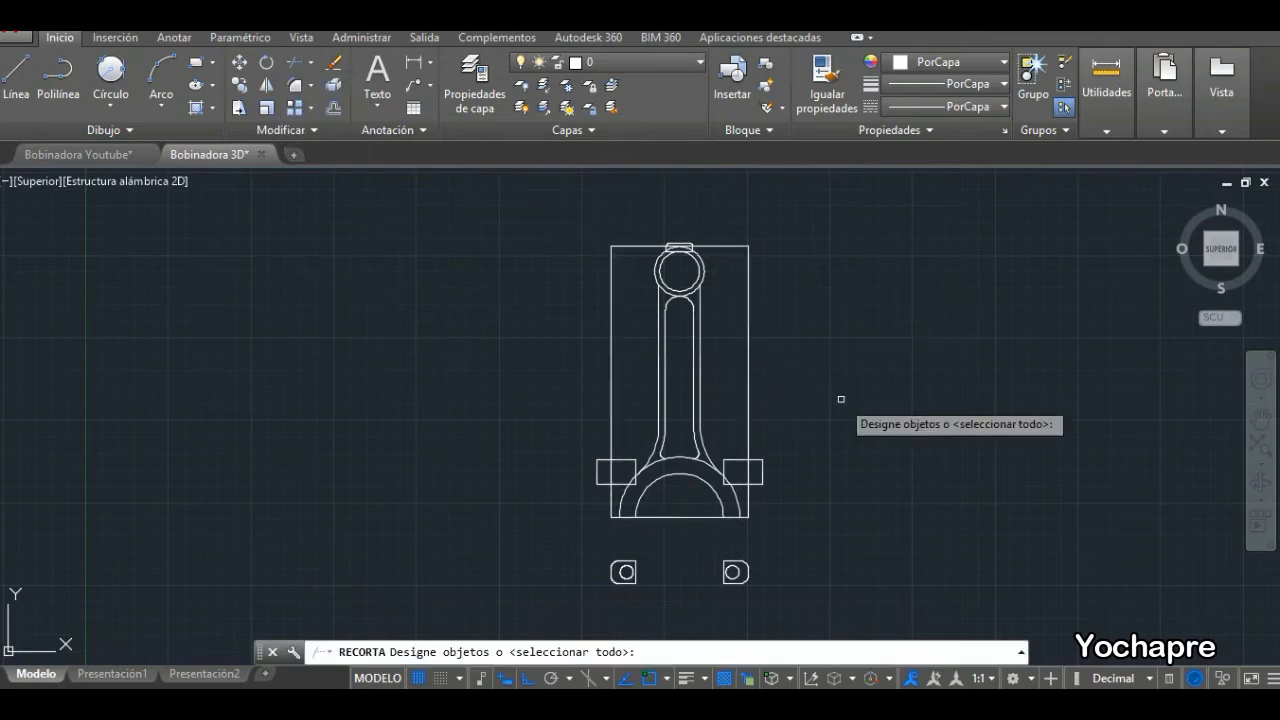
pyautogui.press('Return')
pyautogui.scroll(2, 674, 286)
pyautogui.scroll(-2, 676, 584)
pyautogui.scroll(5, 676, 584)
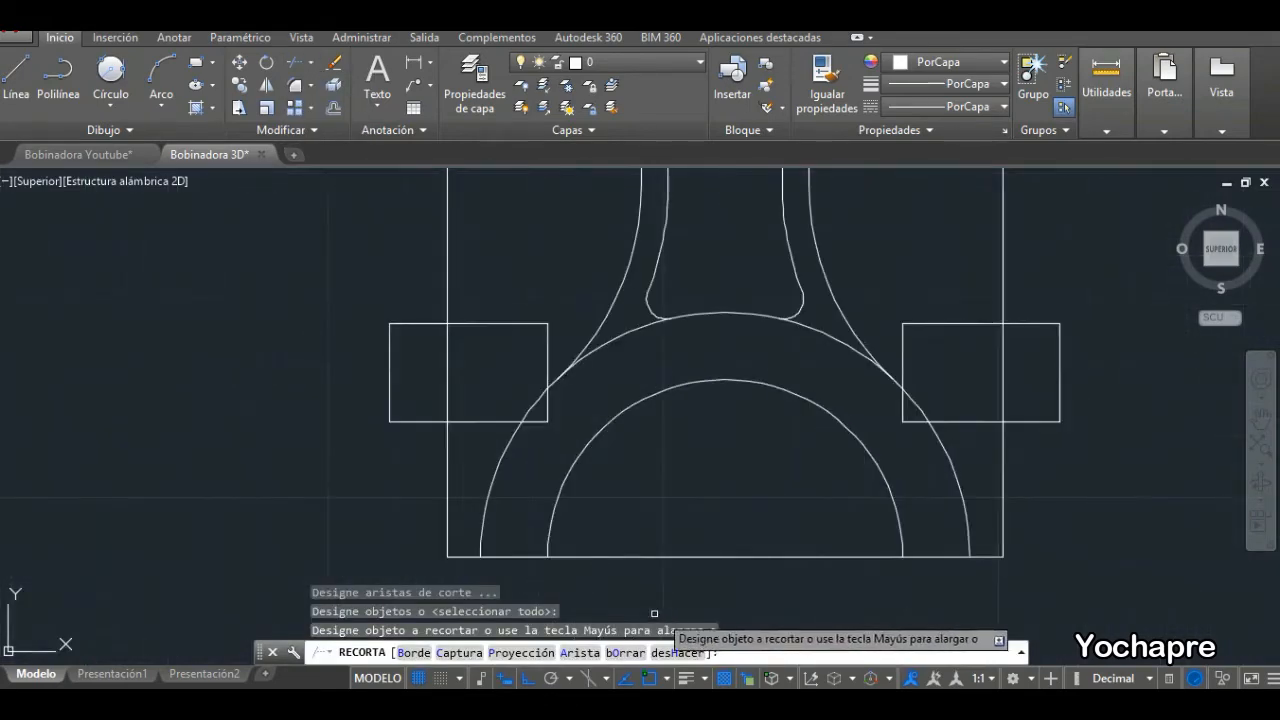
pyautogui.click(460, 556)
pyautogui.click(555, 556)
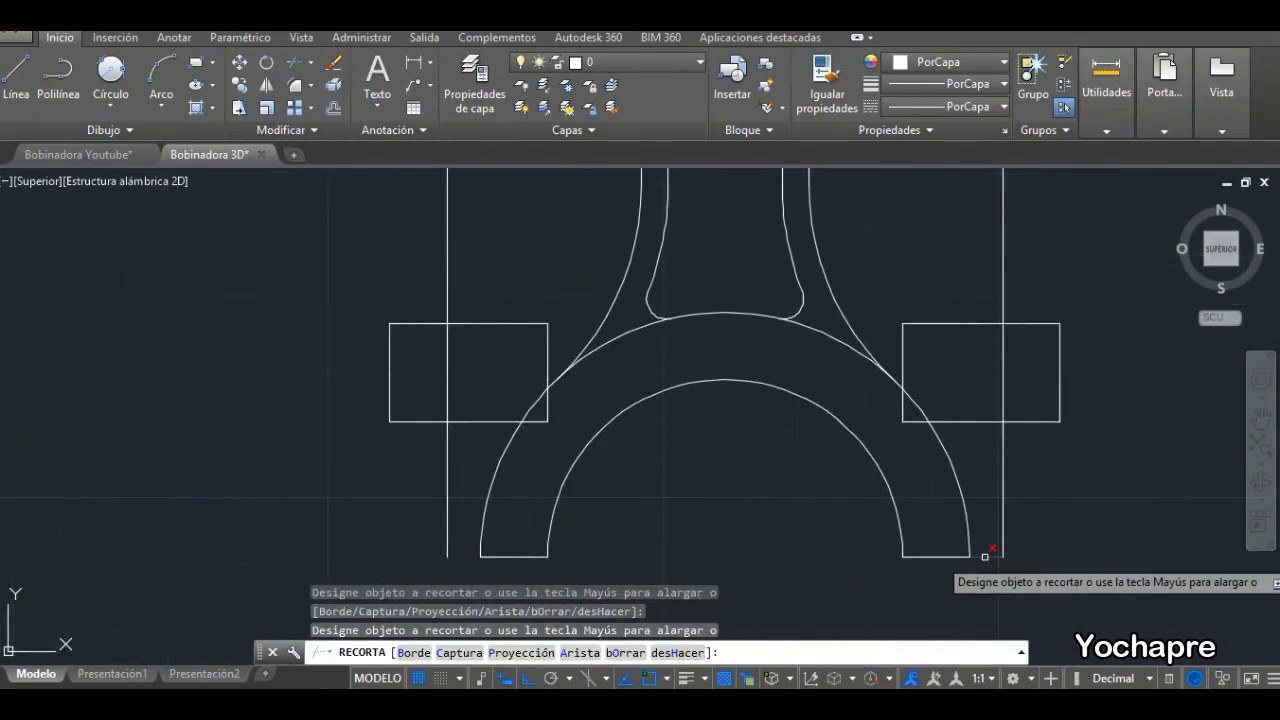
# Trim the arch's outer curve and the two side rectangles where they overlap, leaving a stepped notch on each side.
pyautogui.click(917, 406)
pyautogui.click(903, 362)
pyautogui.click(948, 421)
pyautogui.click(535, 401)
pyautogui.click(547, 378)
pyautogui.click(503, 421)
pyautogui.scroll(-5, 737, 434)
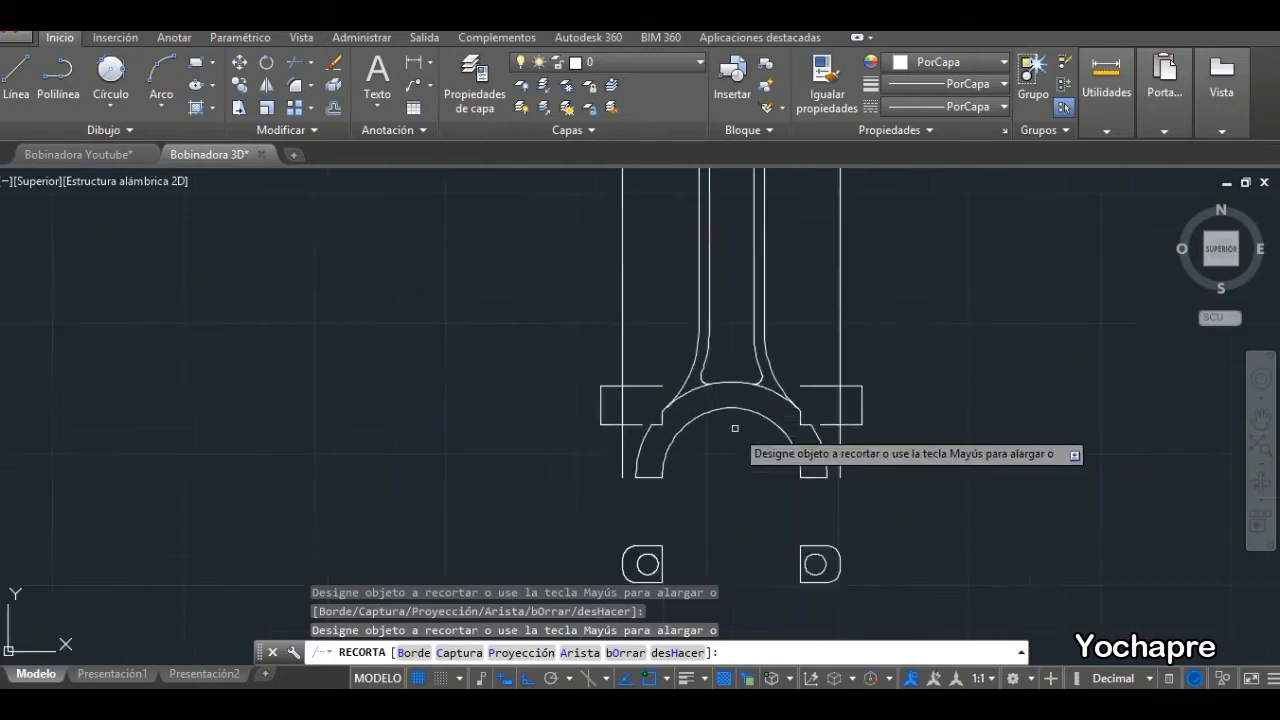
pyautogui.scroll(3, 725, 268)
pyautogui.press('Escape')
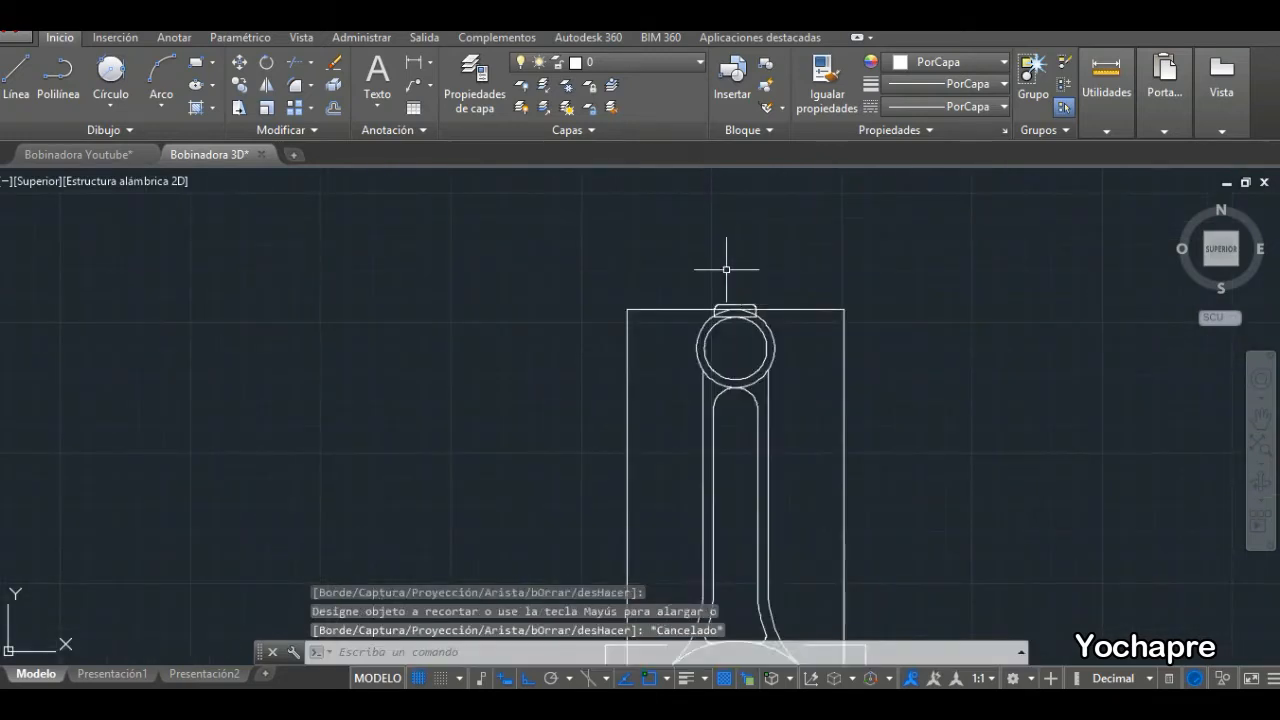
# Erase the large outer frame and the leftover portions of both side rectangles around the support.
pyautogui.scroll(-2, 729, 266)
pyautogui.click(675, 519)
pyautogui.click(665, 545)
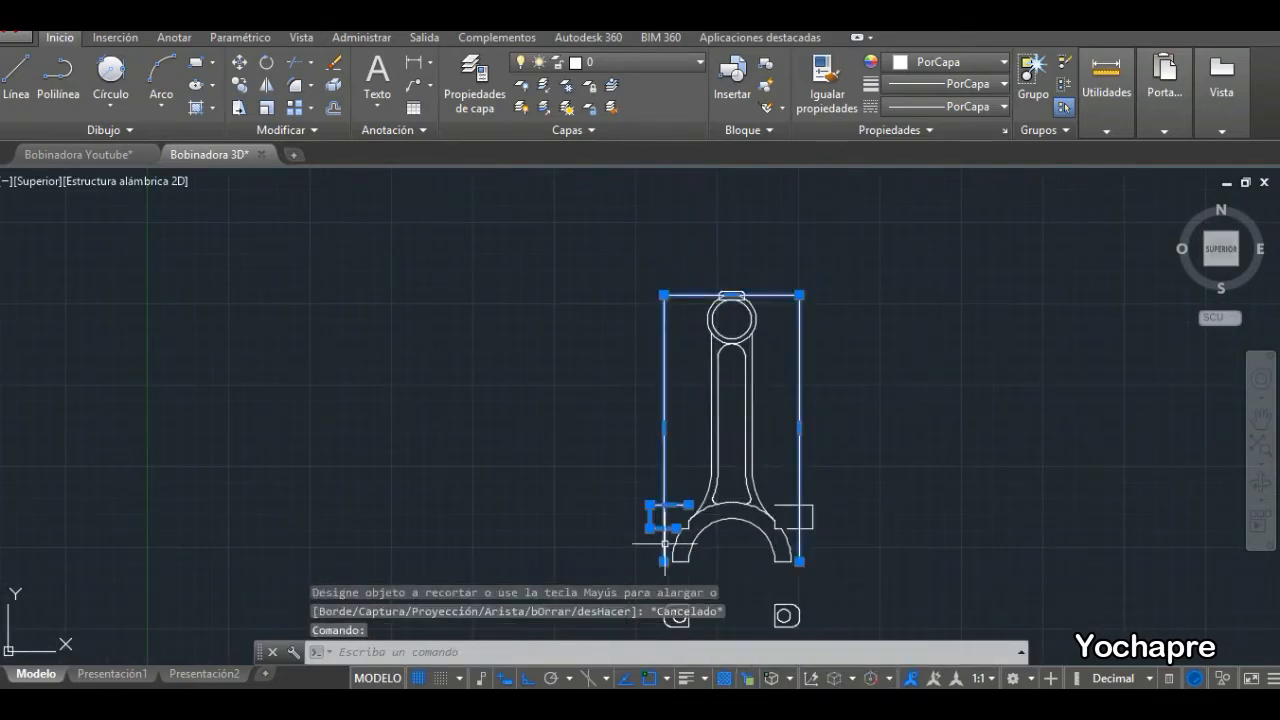
pyautogui.click(812, 504)
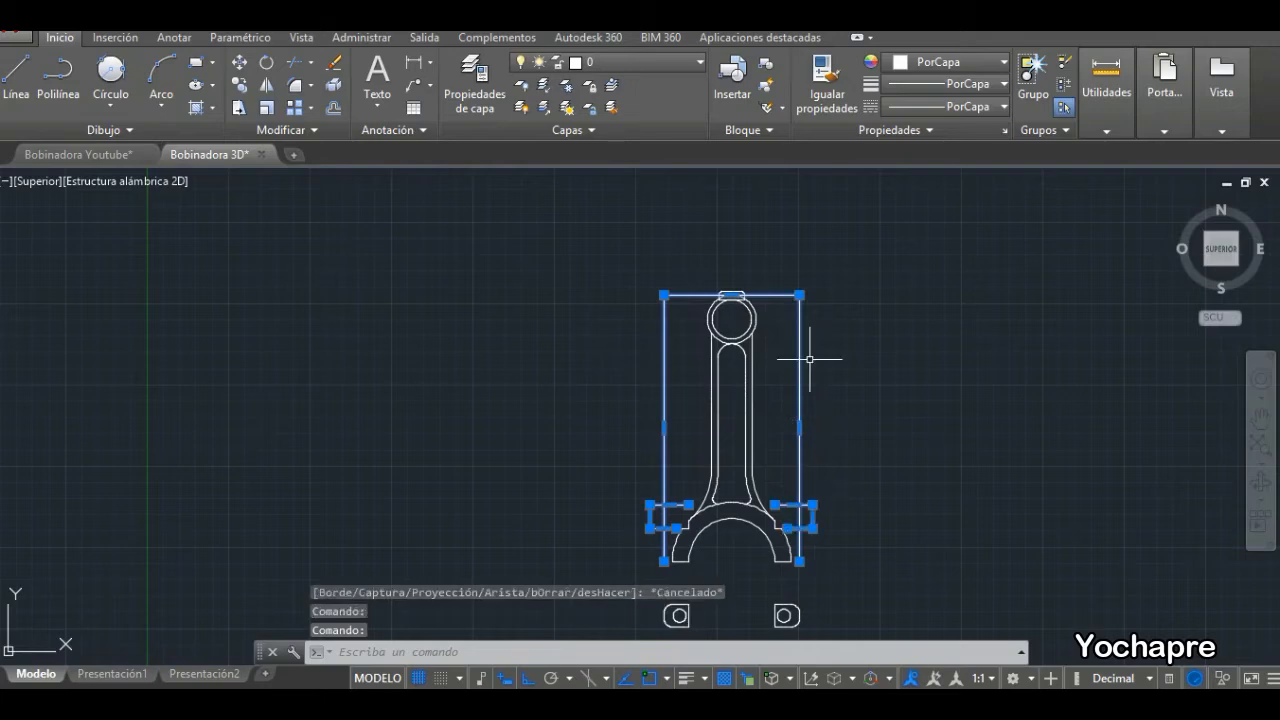
pyautogui.click(336, 65)
pyautogui.moveTo(863, 394)
pyautogui.mouseDown(button='middle')
pyautogui.moveTo(774, 417)
pyautogui.moveTo(635, 411)
pyautogui.moveTo(617, 393)
pyautogui.mouseUp(button='middle')
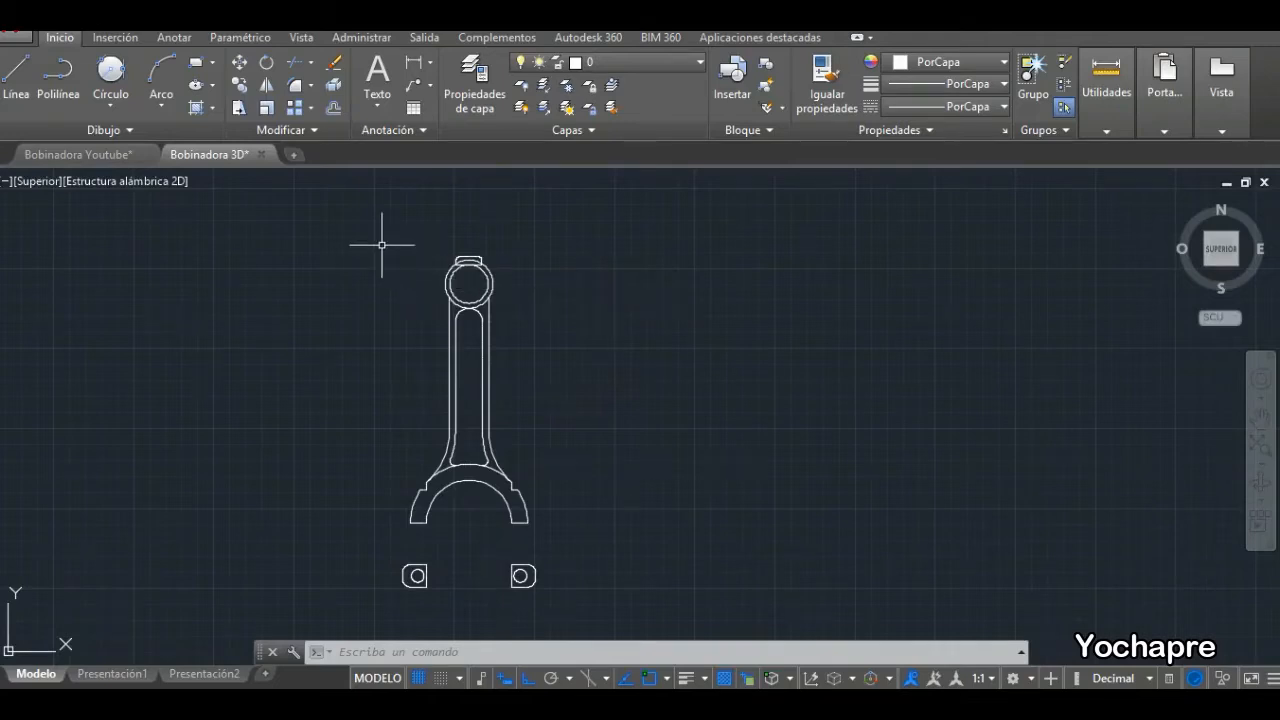
# Copy the complete support profile twice horizontally to the right, using the arch's lower-left corner as base point.
pyautogui.moveTo(347, 220)
pyautogui.mouseDown()
pyautogui.moveTo(386, 214)
pyautogui.moveTo(600, 374)
pyautogui.moveTo(586, 520)
pyautogui.moveTo(371, 529)
pyautogui.mouseUp()
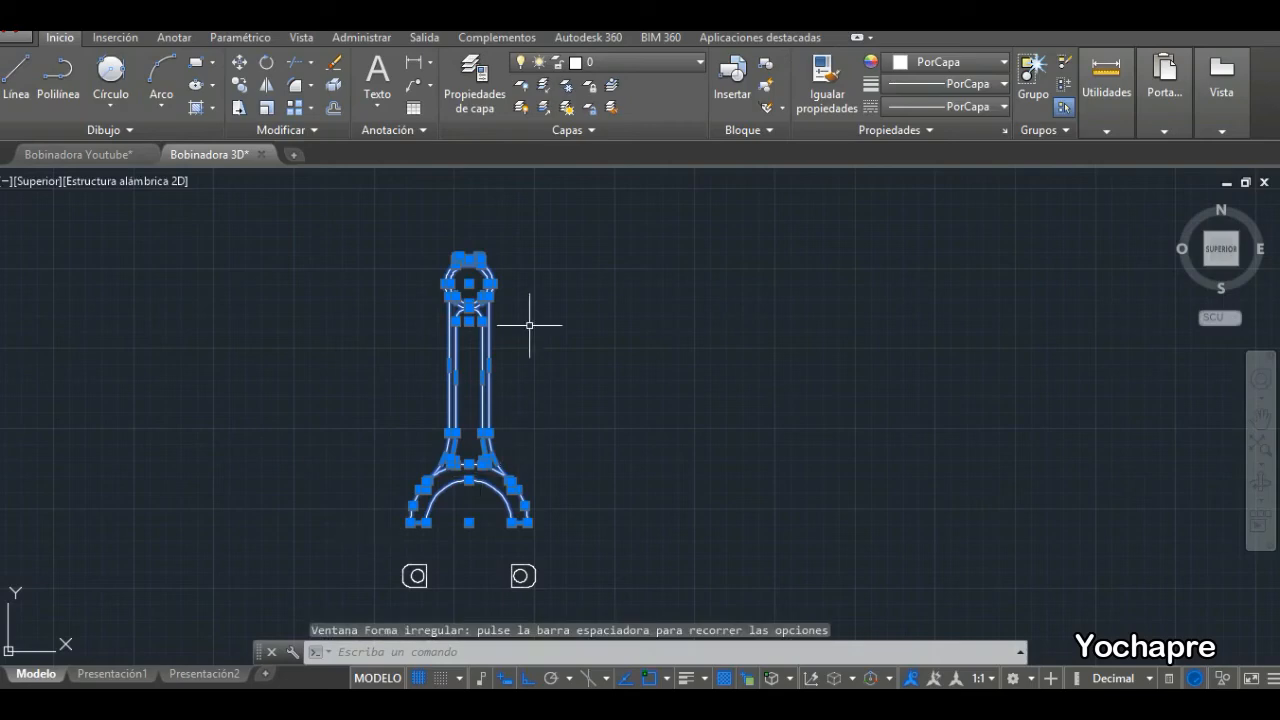
pyautogui.click(240, 86)
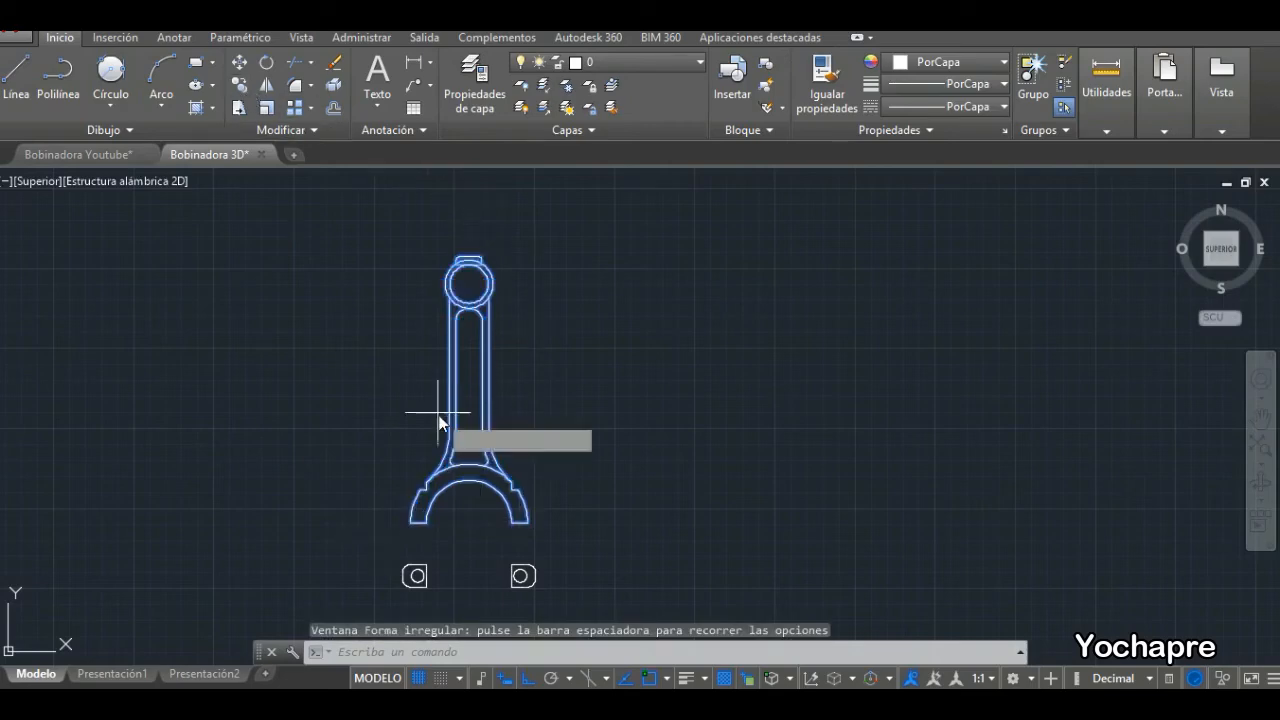
pyautogui.click(410, 522)
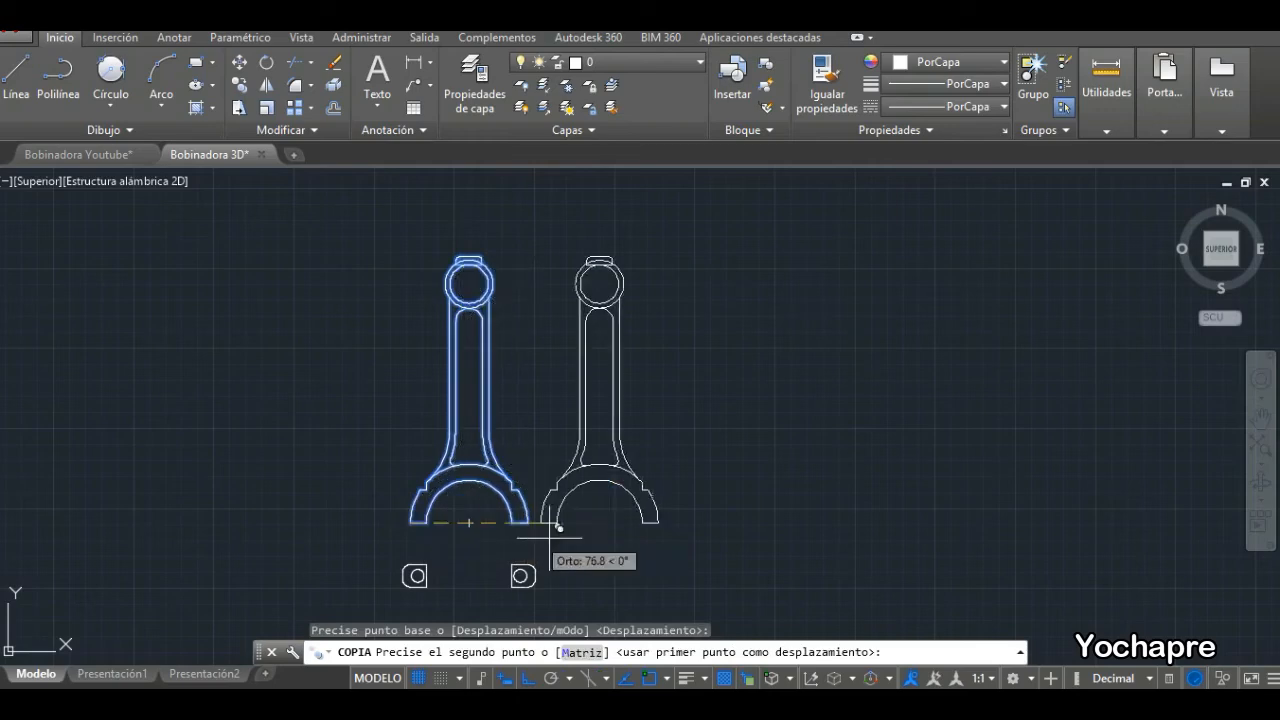
pyautogui.click(632, 527)
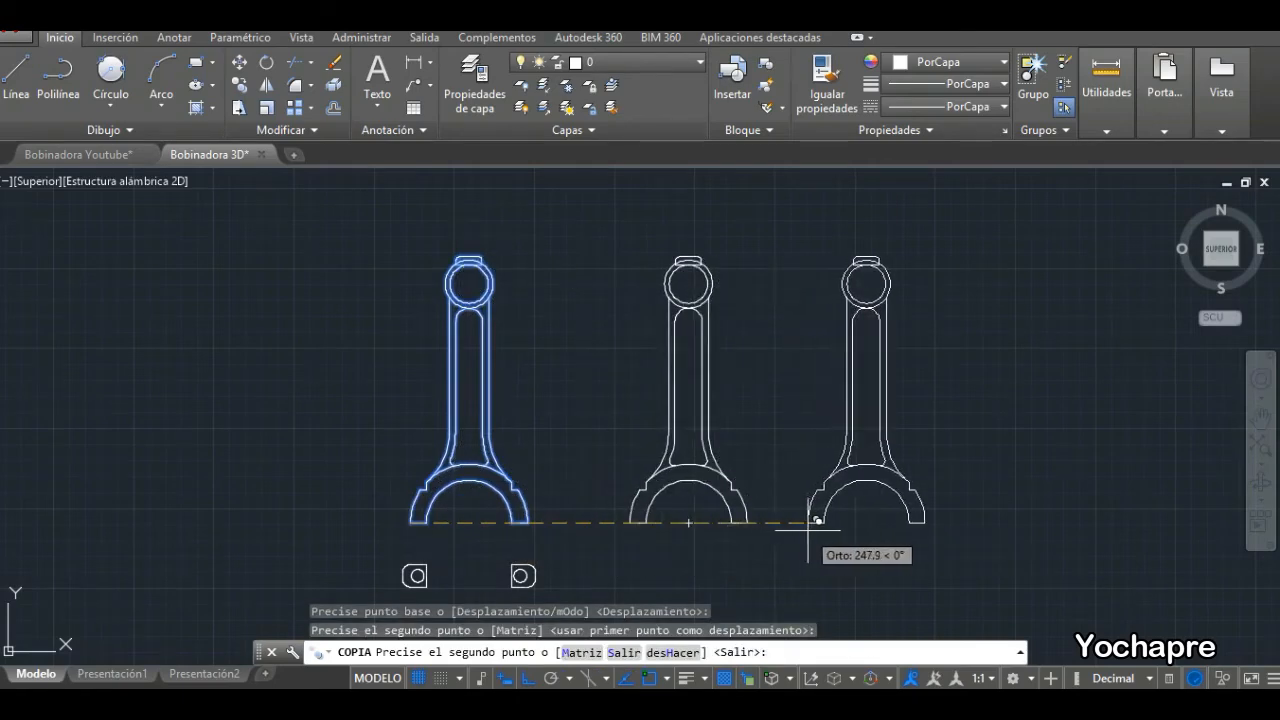
pyautogui.click(811, 522)
pyautogui.press('Return')
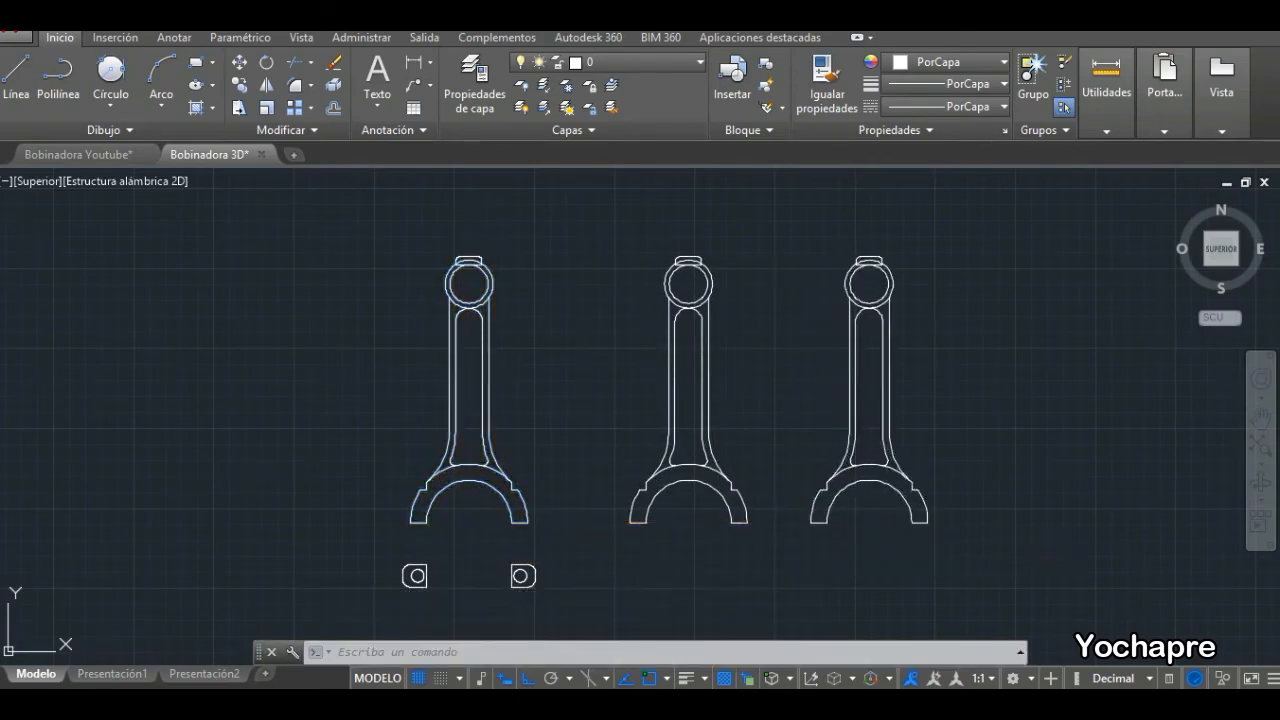
# Erase the column lines, the slot's top arc and its two lower corner arcs from the original support.
pyautogui.moveTo(496, 338)
pyautogui.mouseDown()
pyautogui.moveTo(423, 357)
pyautogui.moveTo(500, 186)
pyautogui.mouseUp()
pyautogui.press('Delete')
pyautogui.click(482, 321)
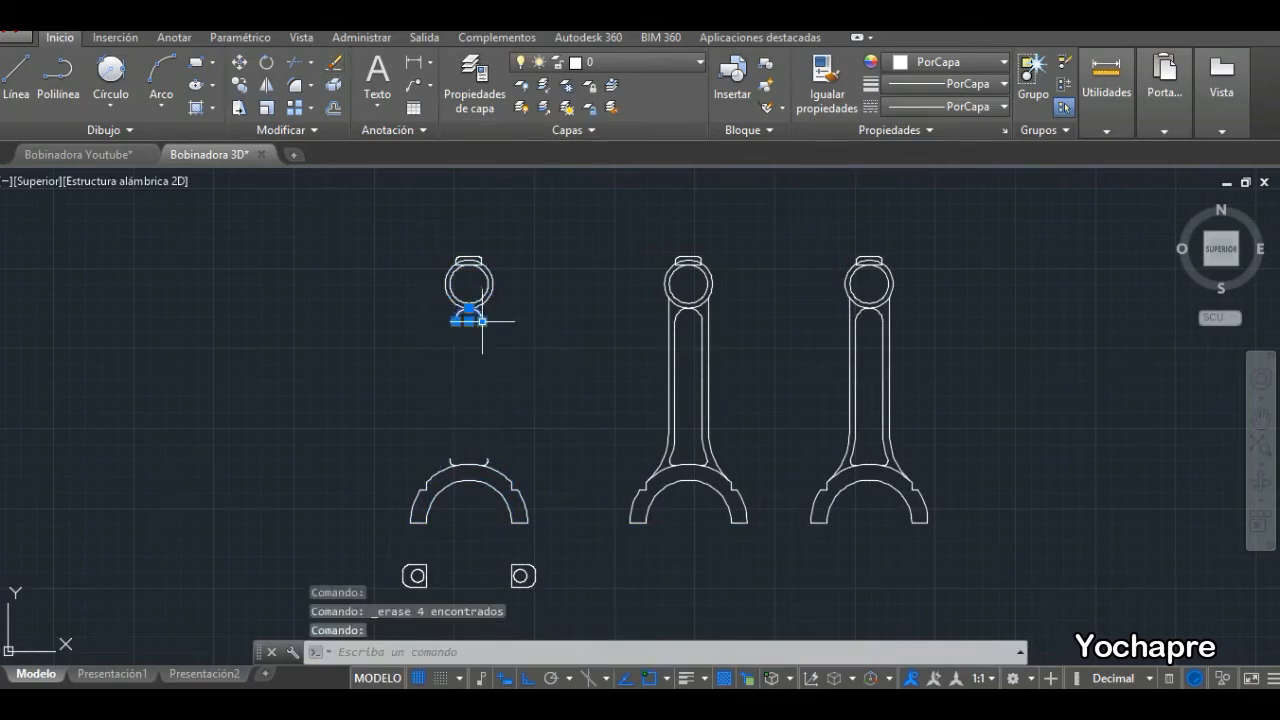
pyautogui.press('Delete')
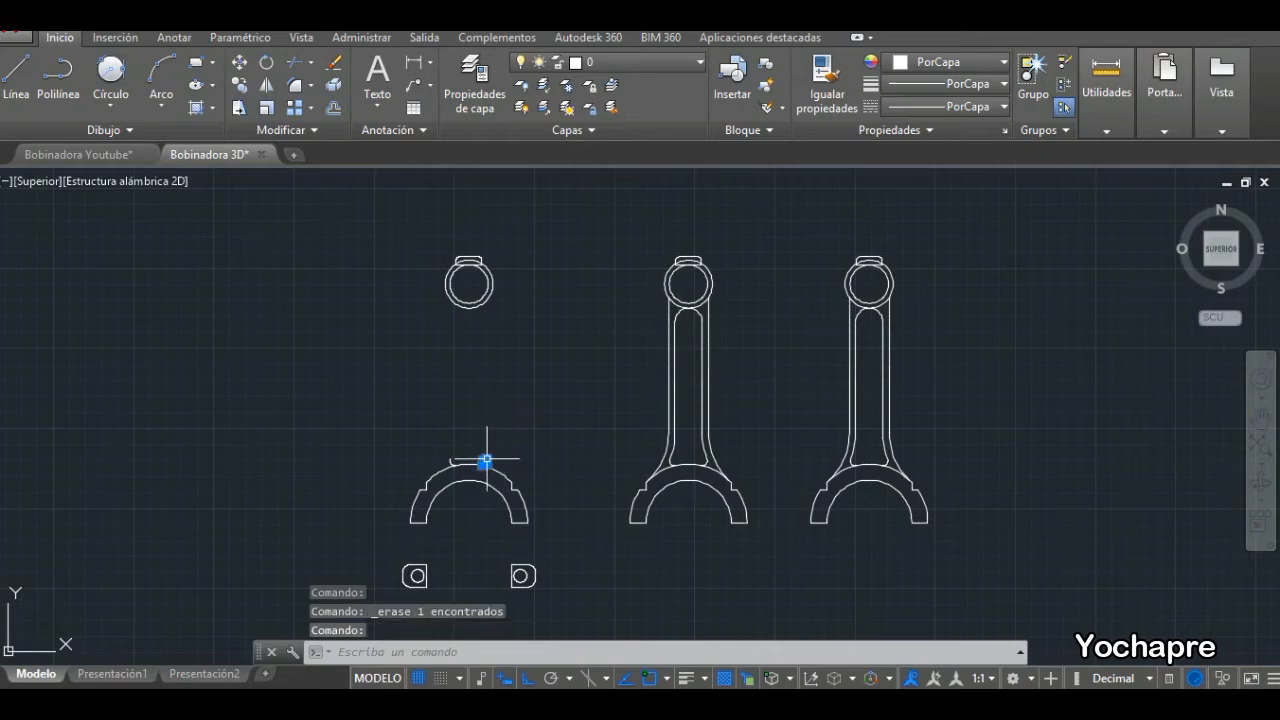
pyautogui.click(452, 460)
pyautogui.click(336, 66)
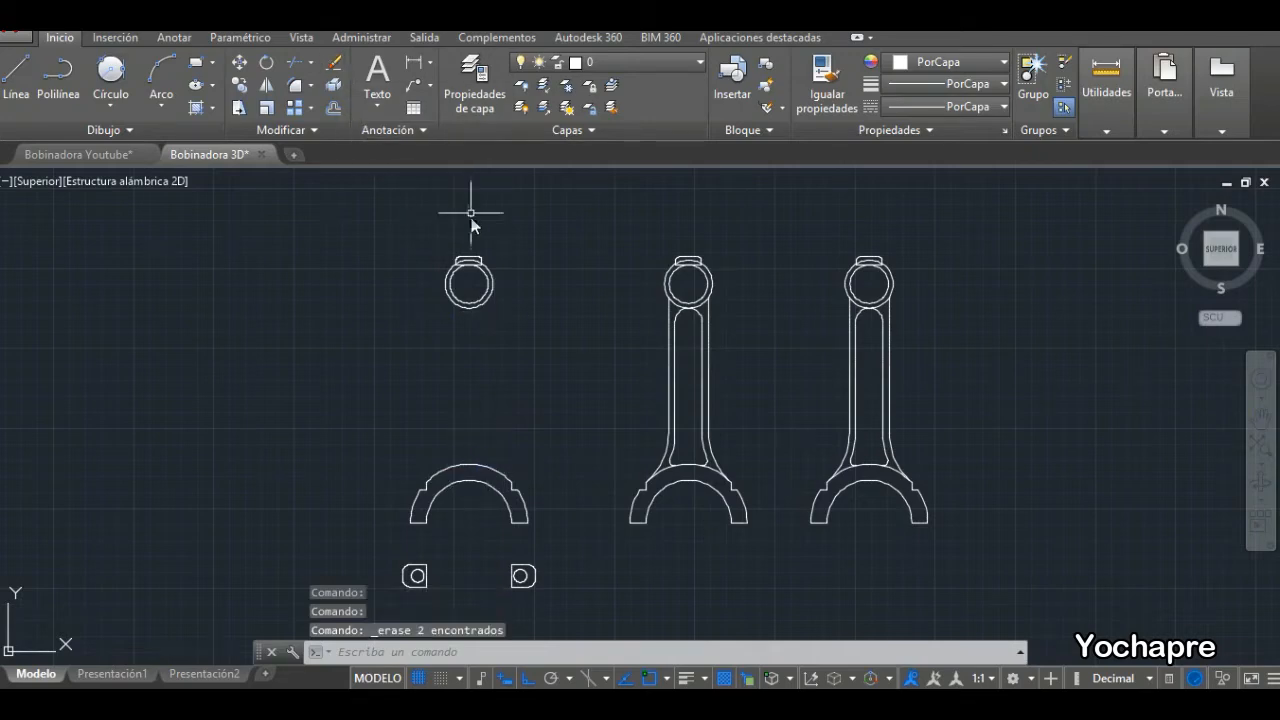
# Erase the small rounded rectangle above the rings of the original support.
pyautogui.click(479, 257)
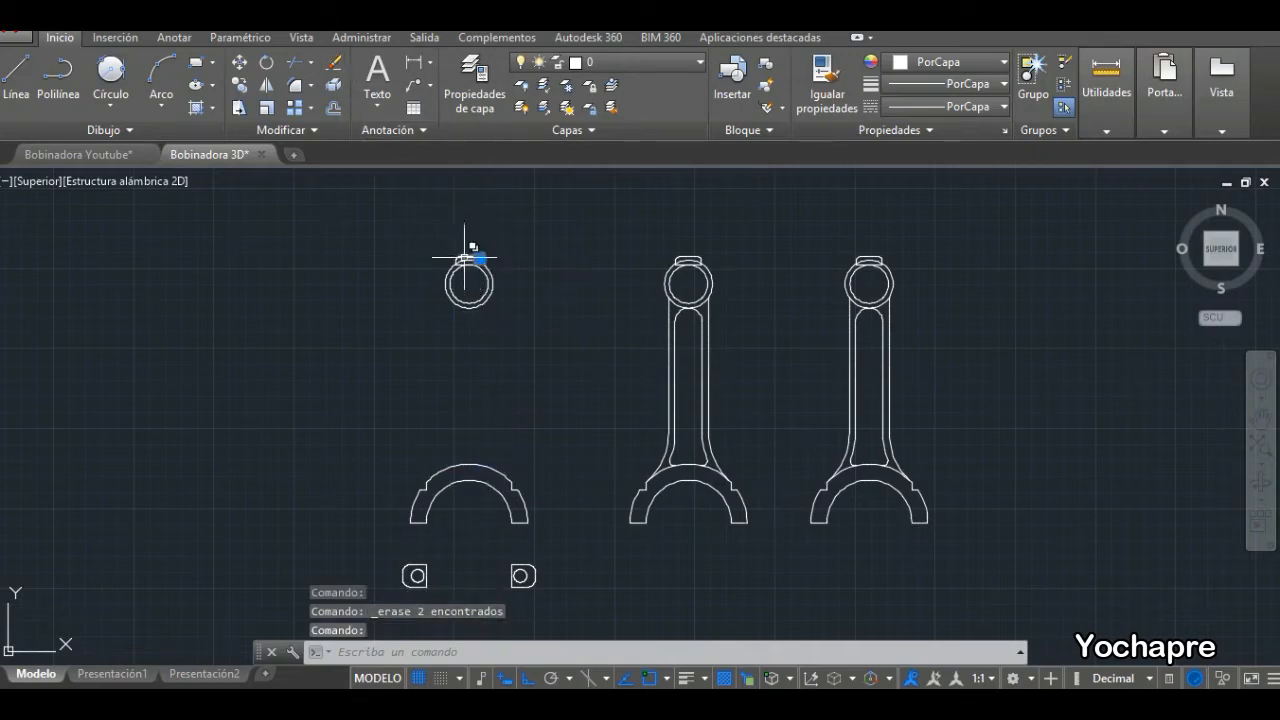
pyautogui.scroll(8, 466, 255)
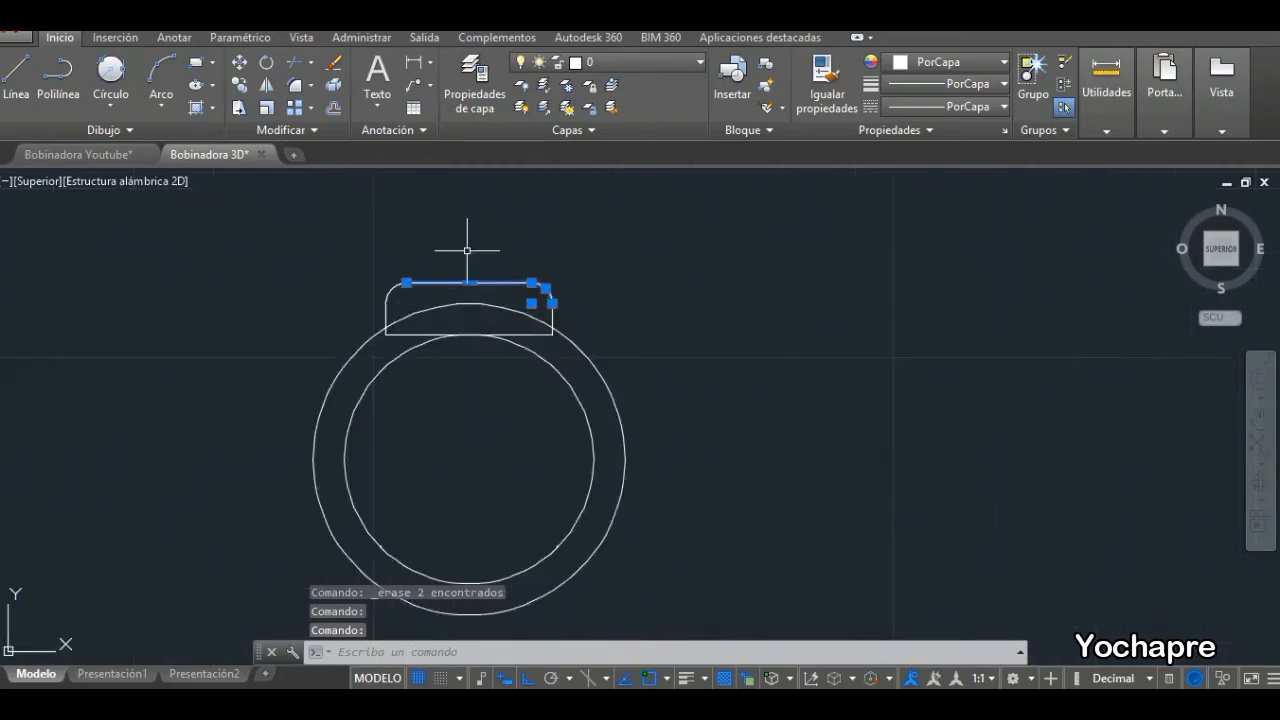
pyautogui.click(387, 301)
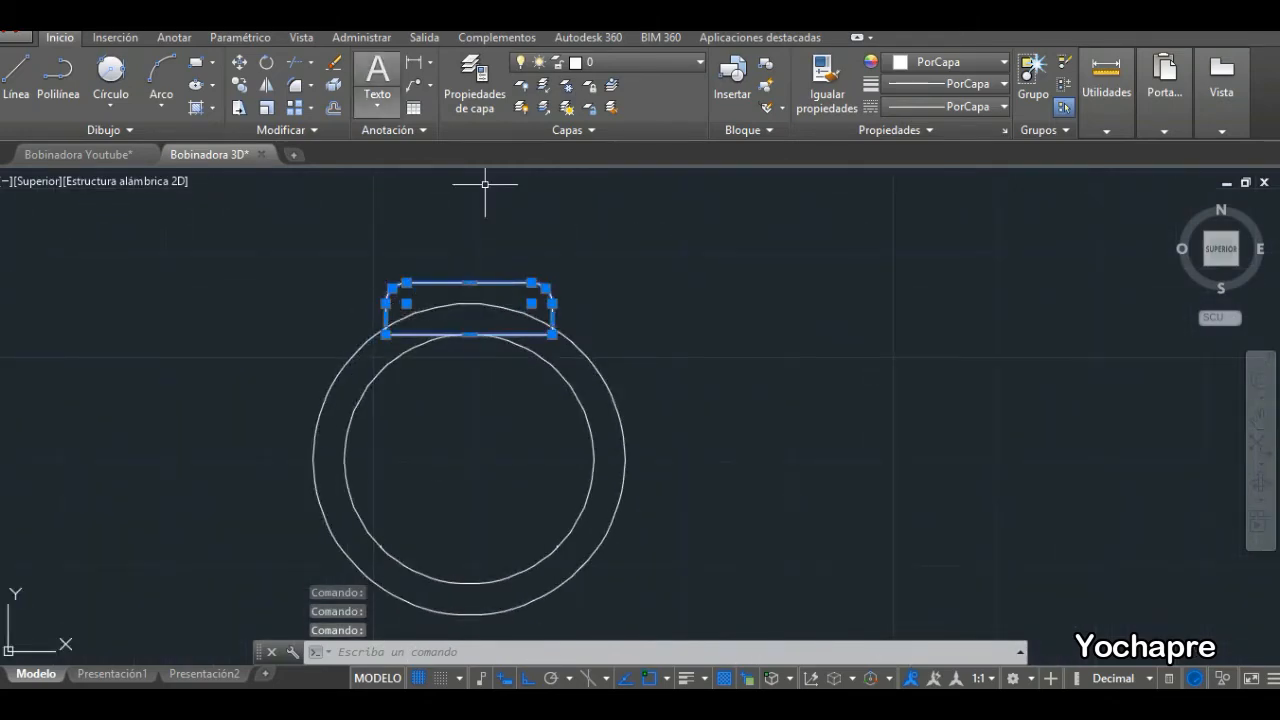
pyautogui.click(334, 62)
pyautogui.scroll(-5, 354, 306)
pyautogui.scroll(-2, 500, 500)
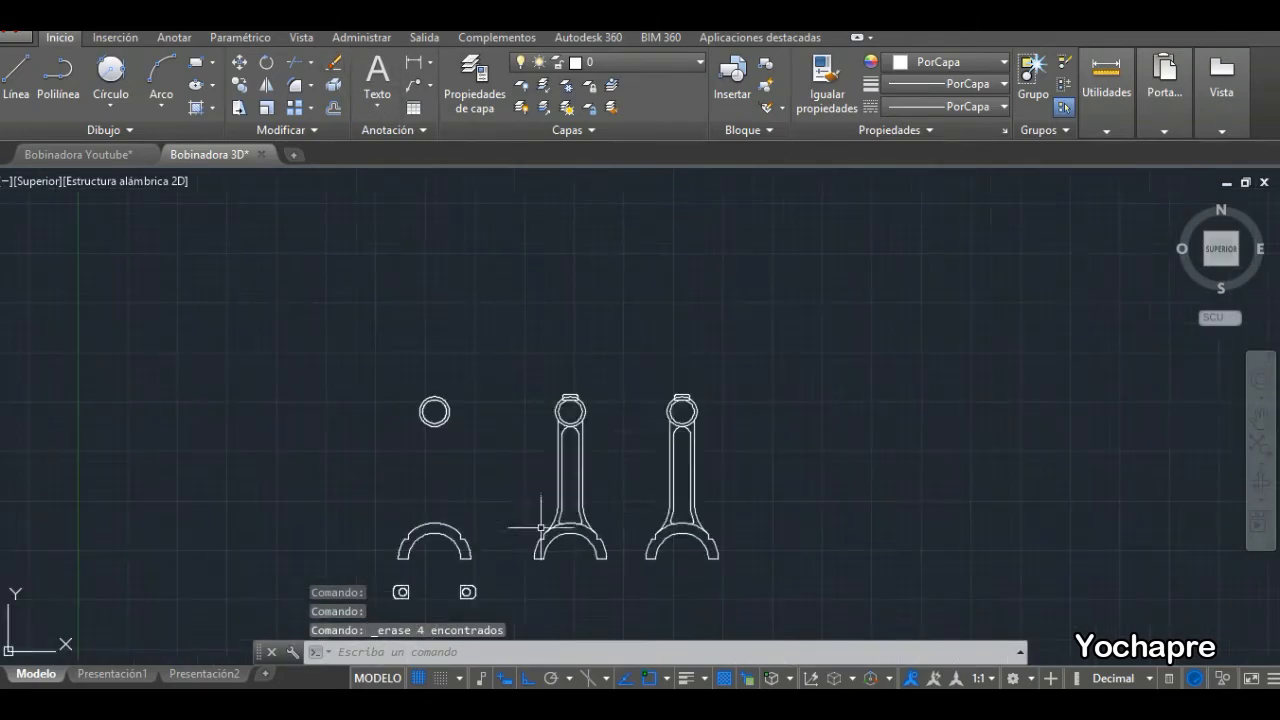
# Erase the inner arch, notched outer sides and bottom edges from the middle copy, keeping the arc under the column.
pyautogui.scroll(5, 529, 529)
pyautogui.click(549, 483)
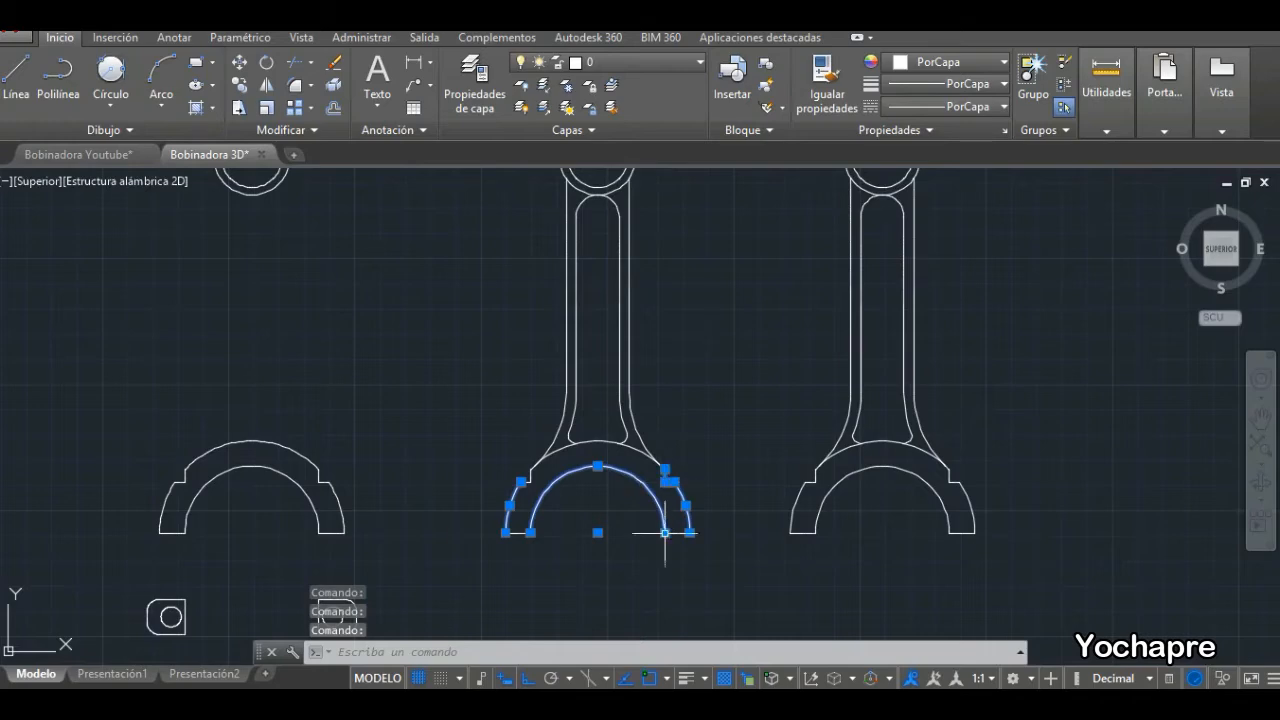
pyautogui.scroll(4, 665, 532)
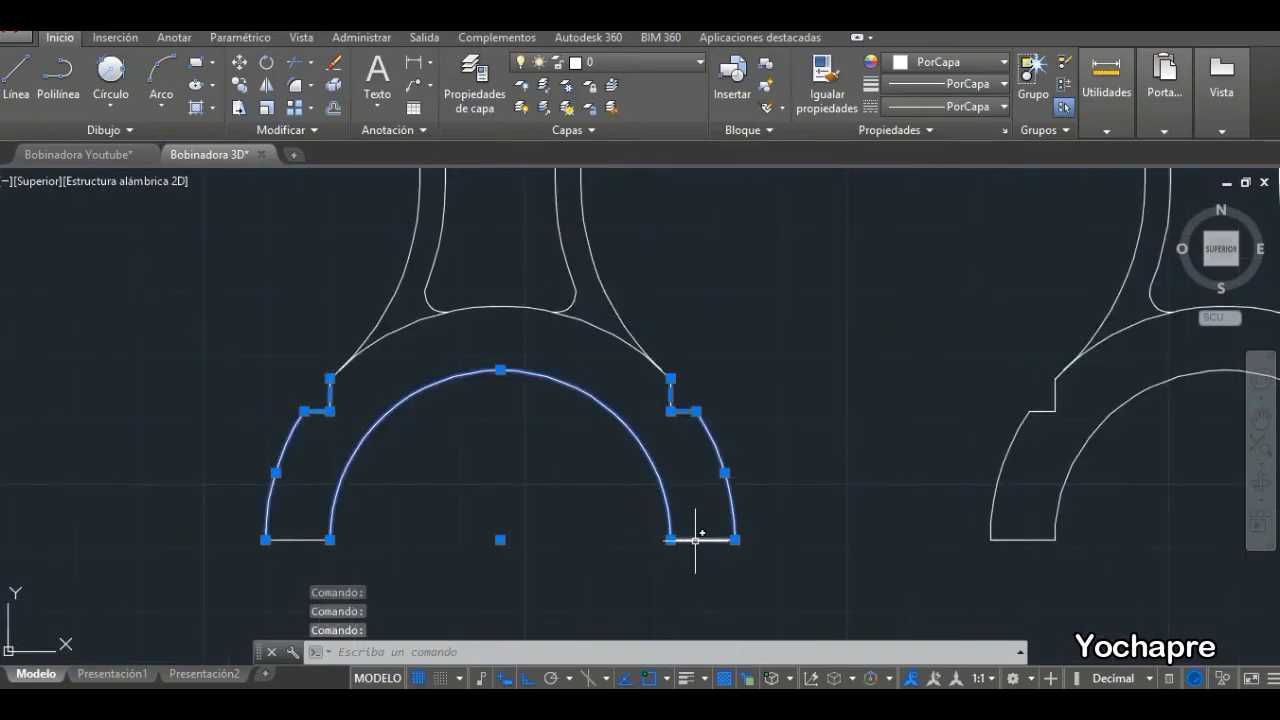
pyautogui.click(335, 64)
pyautogui.click(310, 540)
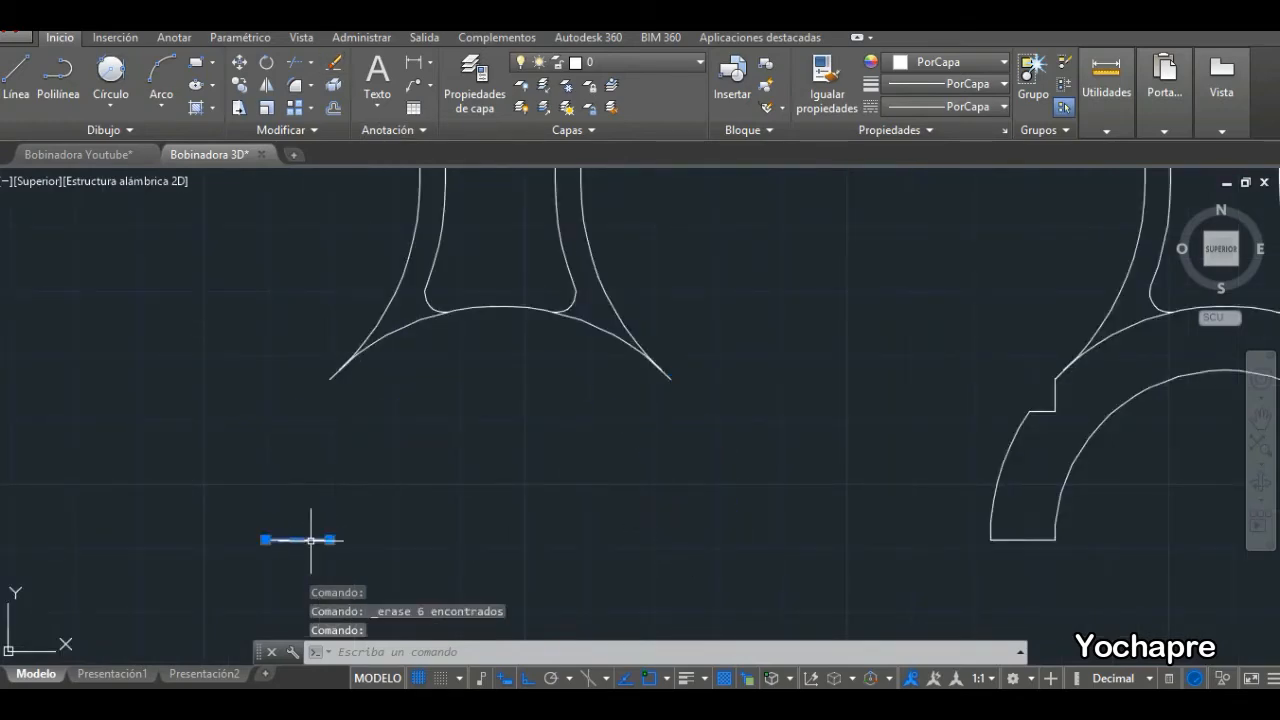
pyautogui.click(338, 66)
# Erase the inner circle of the ring at the top of the middle copy.
pyautogui.scroll(-4, 551, 500)
pyautogui.scroll(3, 520, 263)
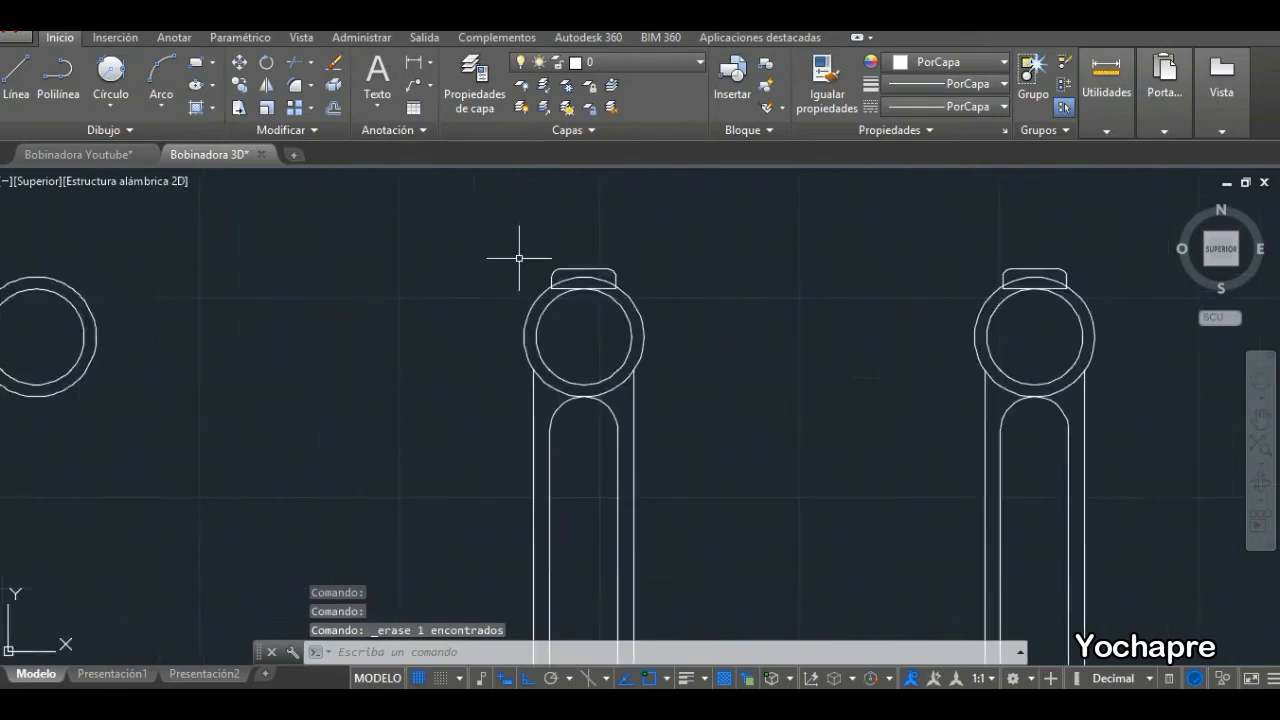
pyautogui.click(608, 296)
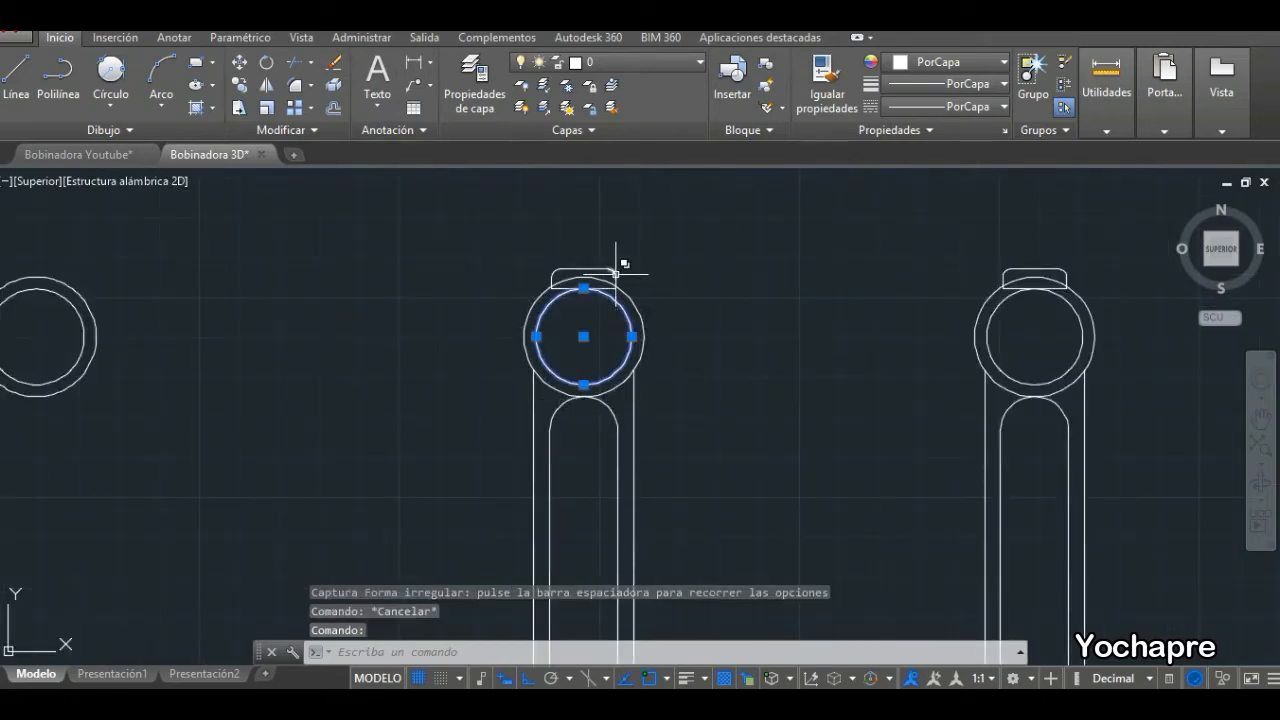
pyautogui.click(333, 63)
pyautogui.moveTo(605, 357)
pyautogui.mouseDown()
pyautogui.moveTo(610, 370)
pyautogui.moveTo(541, 354)
pyautogui.mouseUp()
pyautogui.click(334, 66)
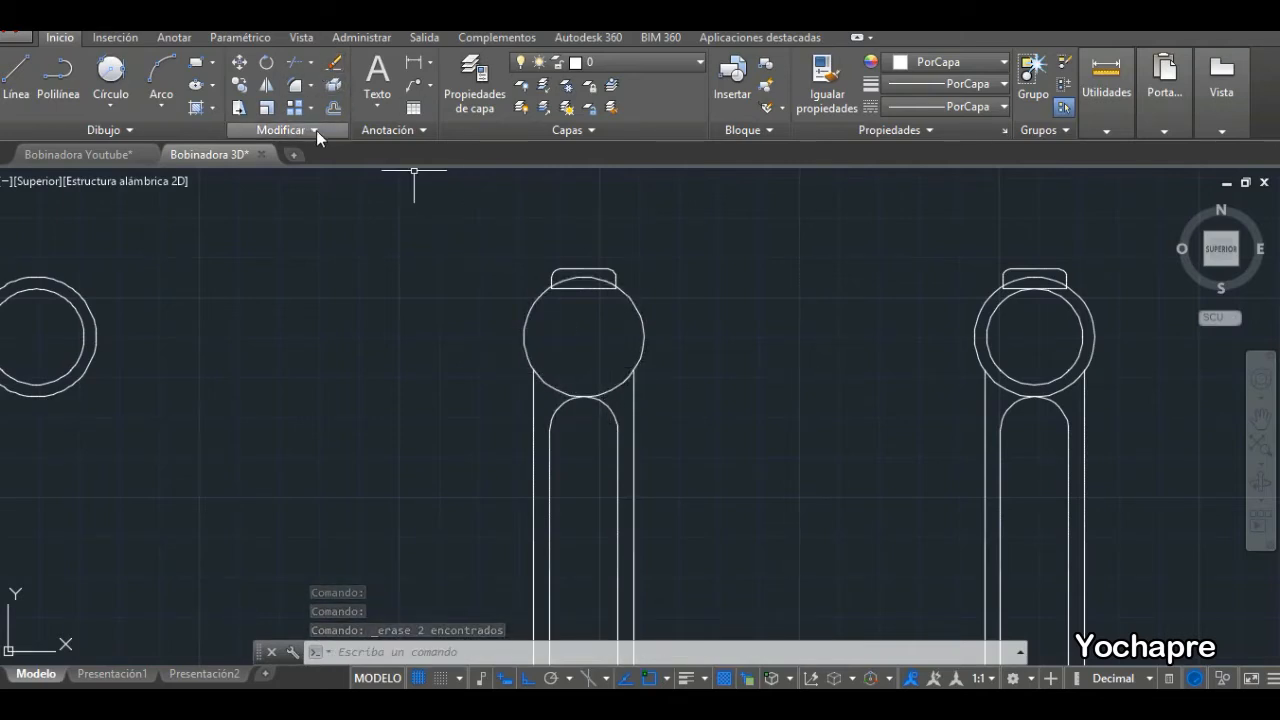
# Trim the sides of the middle copy's outer circle and erase its remaining upper arc, keeping the arc between the column lines.
pyautogui.click(311, 62)
pyautogui.click(341, 93)
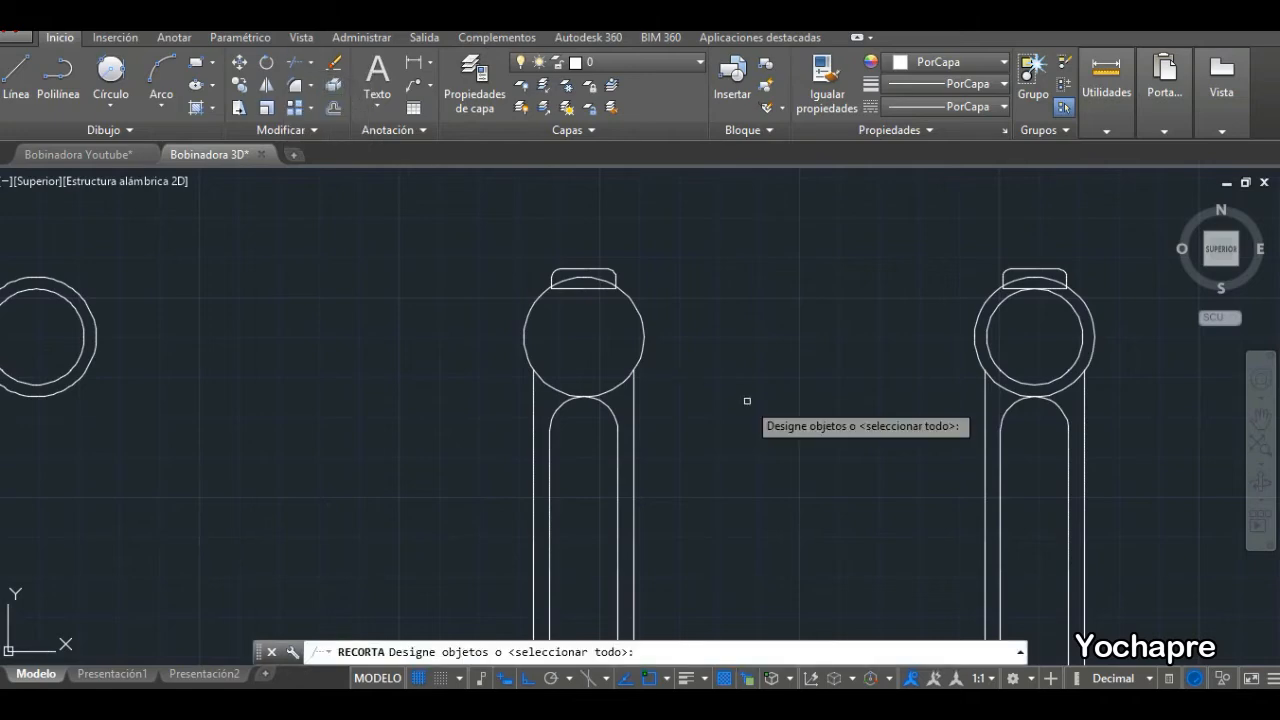
pyautogui.press('Return')
pyautogui.click(642, 340)
pyautogui.click(526, 343)
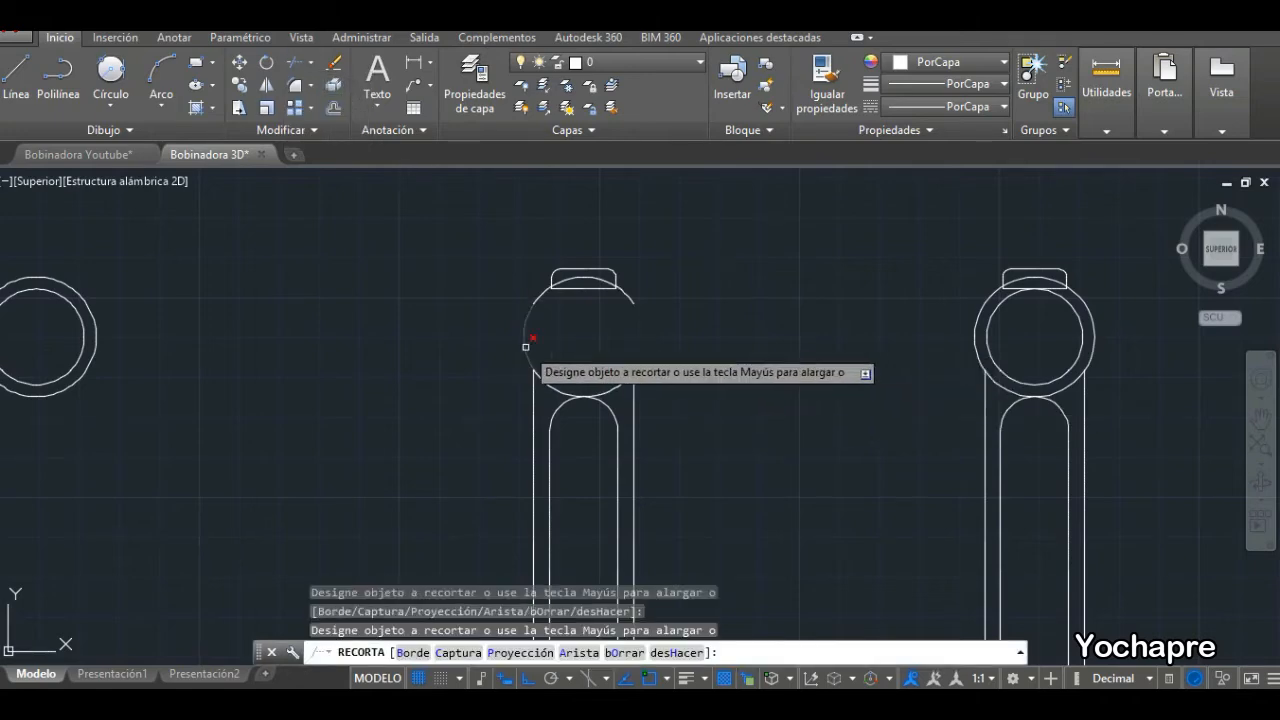
pyautogui.press('Escape')
pyautogui.scroll(4, 688, 317)
pyautogui.click(546, 267)
pyautogui.press('Delete')
pyautogui.scroll(-5, 516, 270)
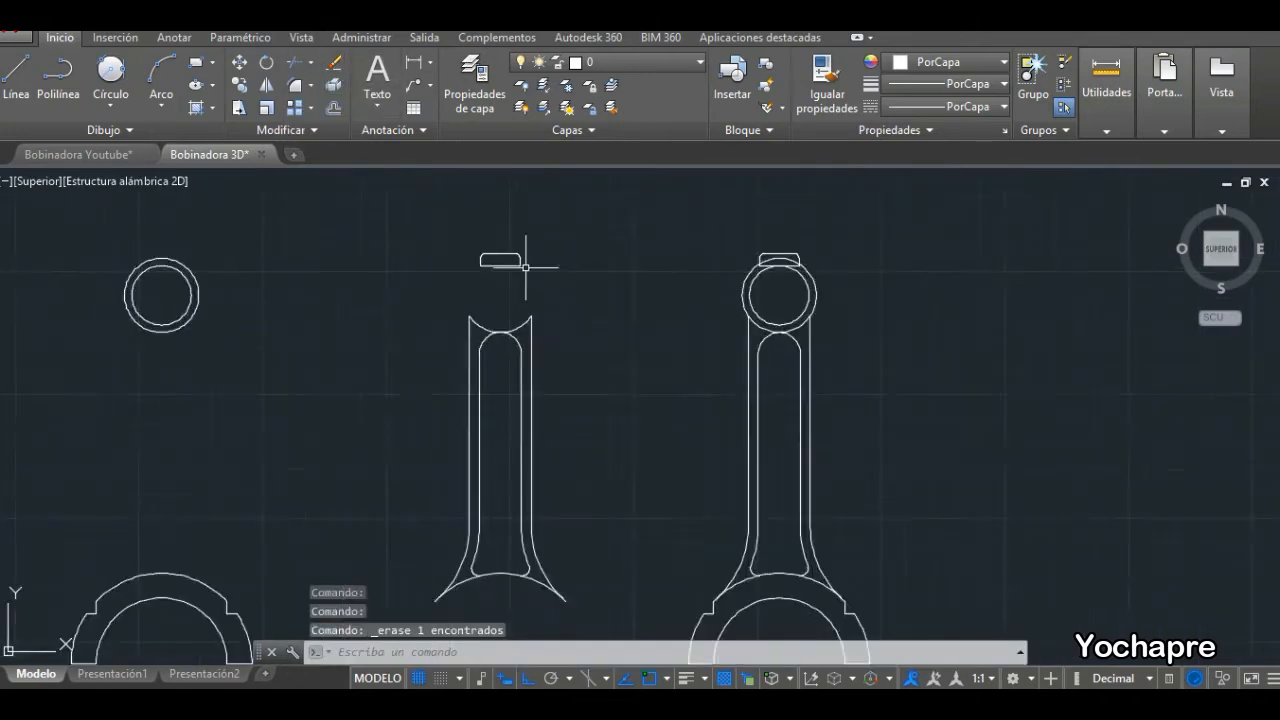
# Erase the inner slot outline, including its rounded corners, from the column of the middle copy.
pyautogui.scroll(3, 487, 363)
pyautogui.click(527, 250)
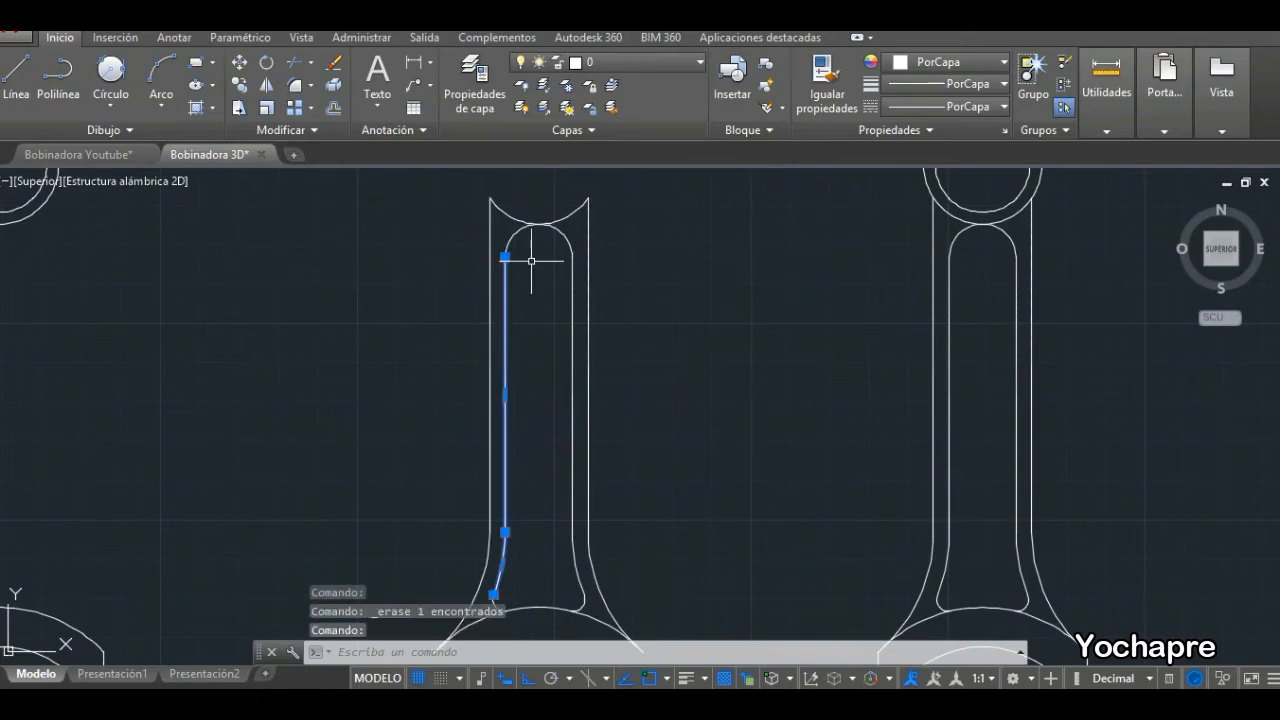
pyautogui.scroll(-3, 571, 308)
pyautogui.scroll(5, 586, 443)
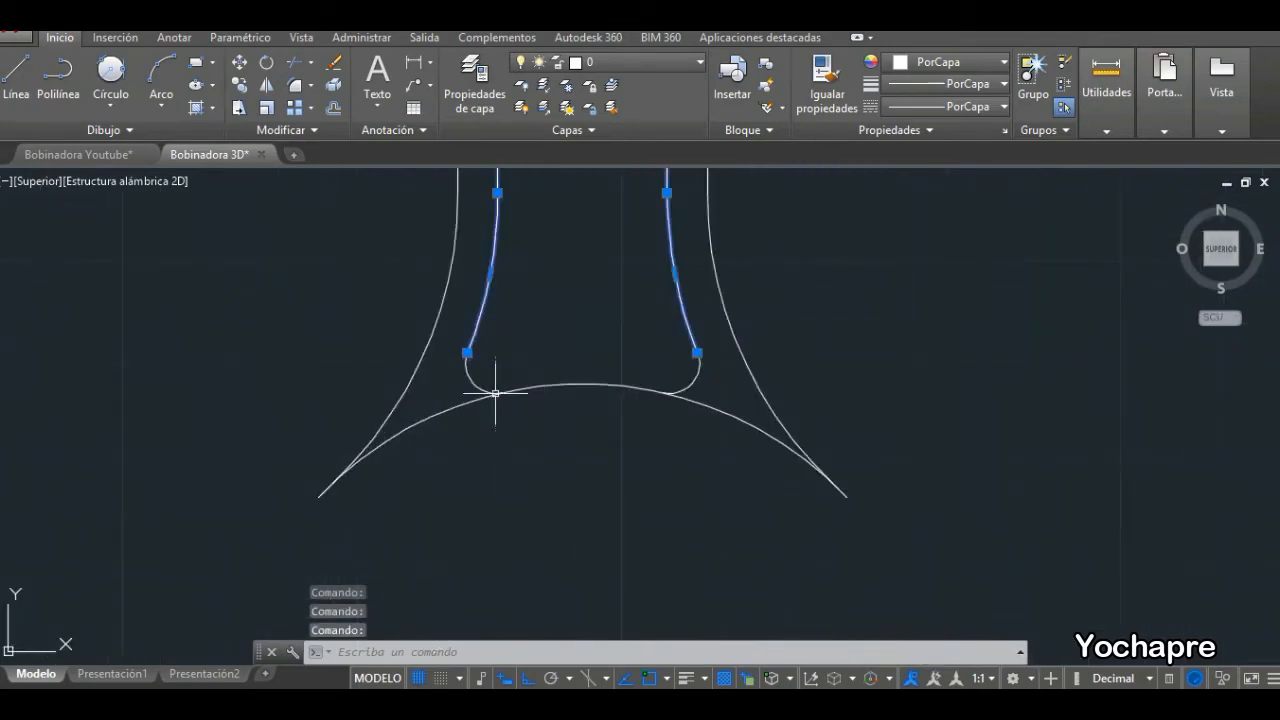
pyautogui.press('Delete')
pyautogui.scroll(-5, 452, 432)
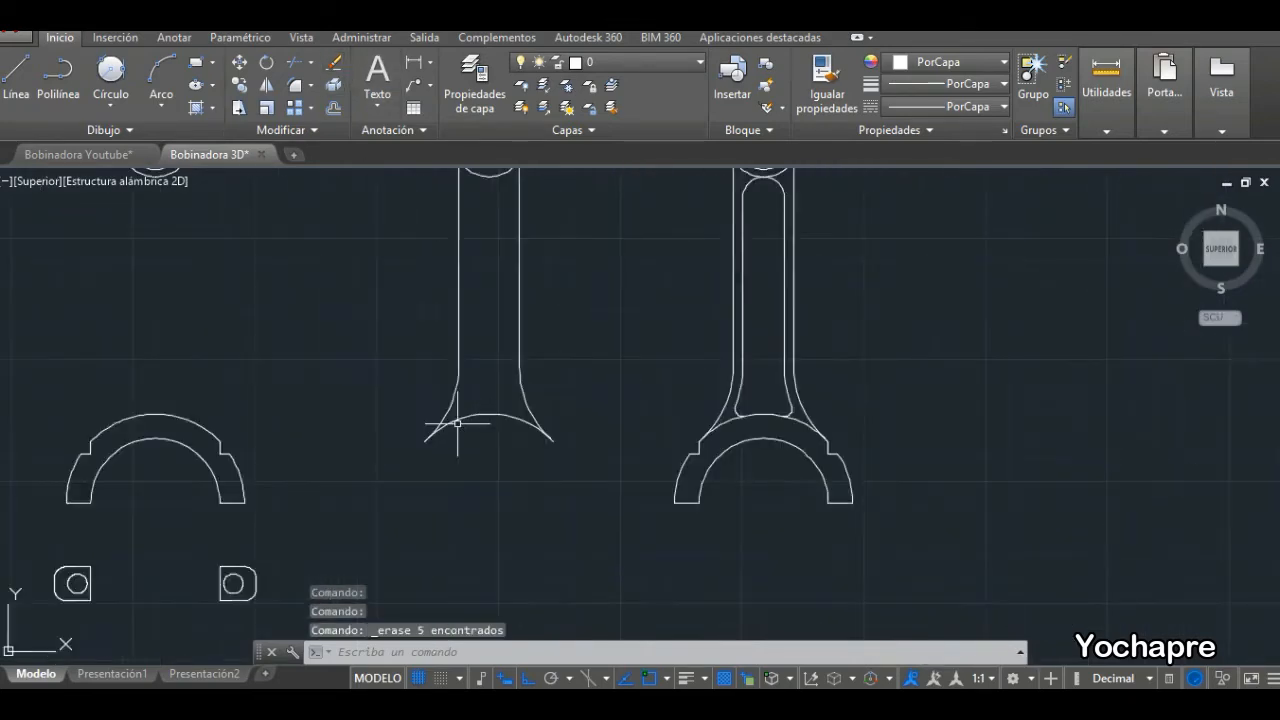
# Erase the two ring circles and the small rounded rectangle at the top of the original support.
pyautogui.scroll(2, 563, 333)
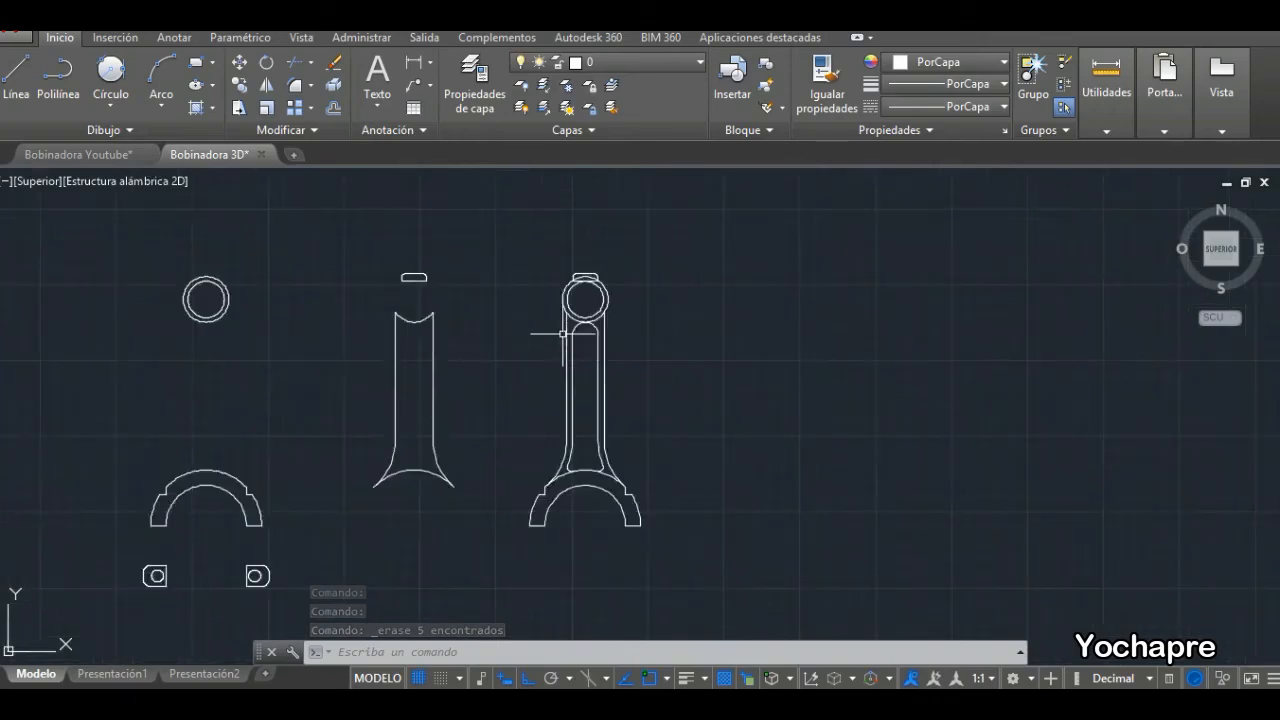
pyautogui.scroll(4, 563, 333)
pyautogui.moveTo(716, 241)
pyautogui.mouseDown()
pyautogui.moveTo(540, 182)
pyautogui.moveTo(680, 260)
pyautogui.mouseUp()
pyautogui.scroll(-4, 690, 252)
pyautogui.moveTo(610, 207)
pyautogui.mouseDown()
pyautogui.moveTo(708, 230)
pyautogui.moveTo(608, 259)
pyautogui.mouseUp()
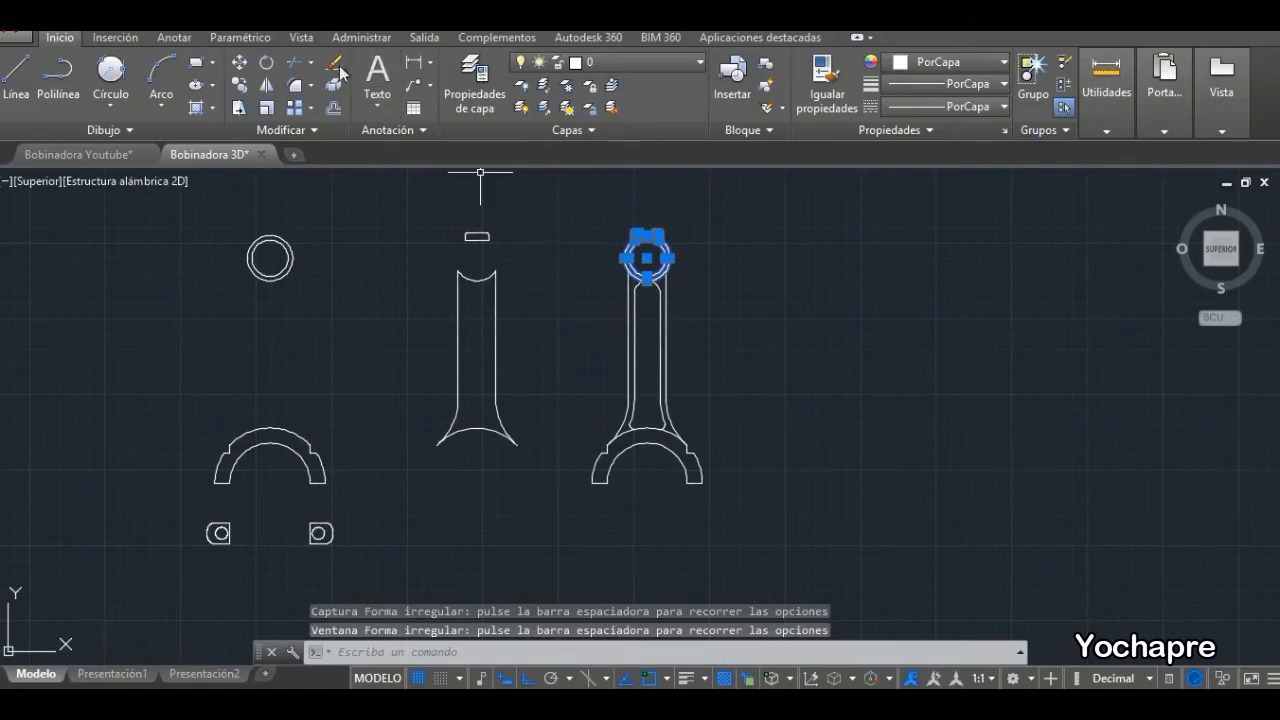
pyautogui.press('Delete')
# Erase the outer column sides and the leftover short segments above the slot of the original support.
pyautogui.scroll(6, 680, 346)
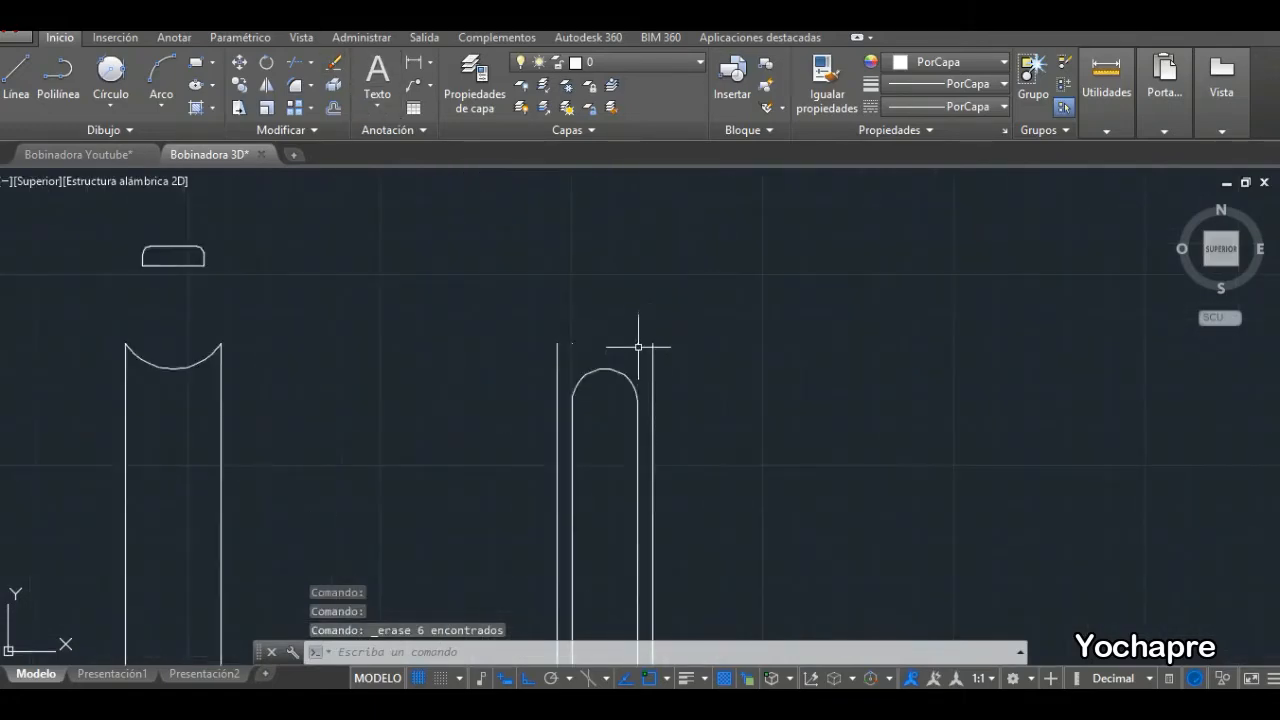
pyautogui.click(638, 346)
pyautogui.click(557, 350)
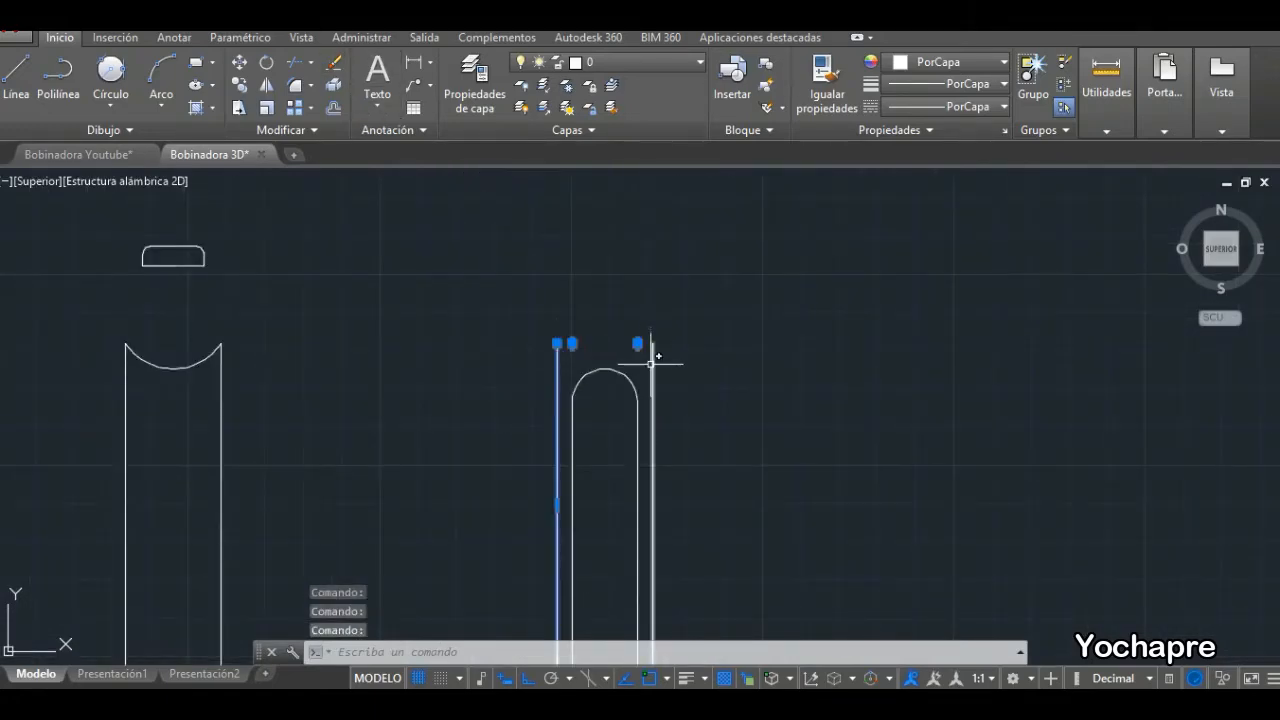
pyautogui.click(334, 62)
# Erase the inner arch and both outer side arcs at the base of the original support.
pyautogui.scroll(-3, 543, 423)
pyautogui.scroll(3, 543, 423)
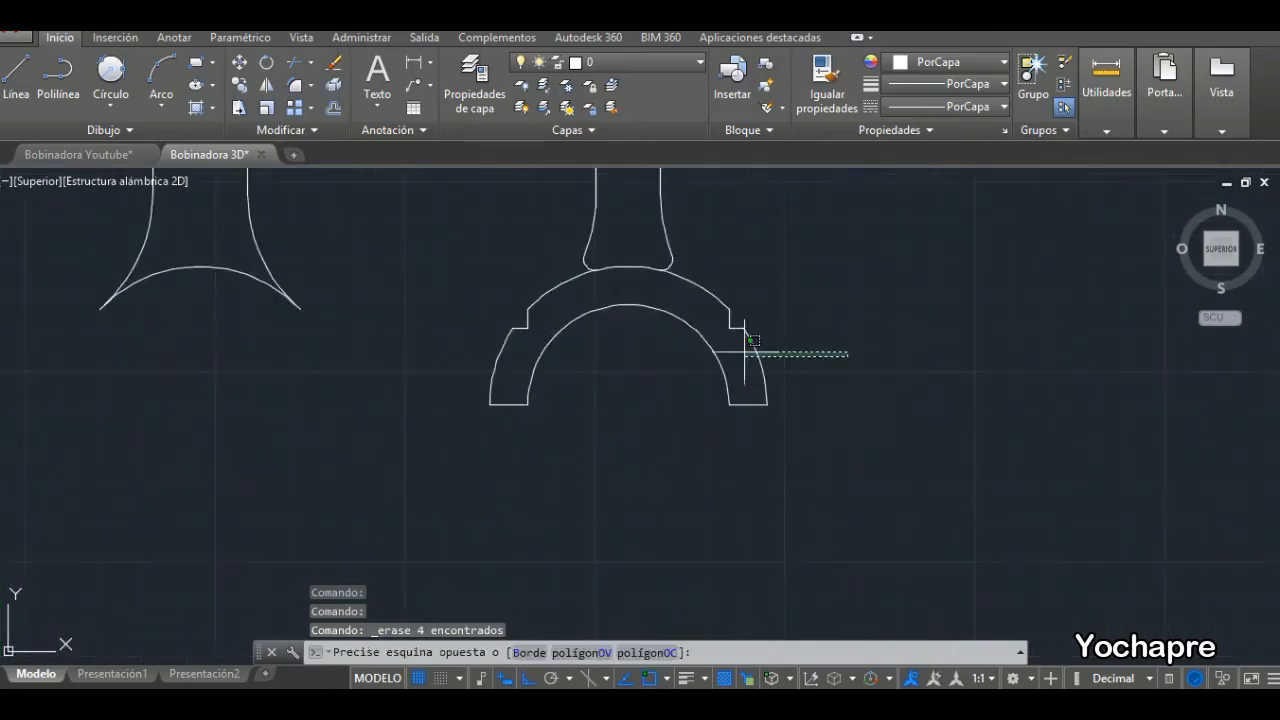
pyautogui.click(486, 348)
pyautogui.click(334, 62)
# Erase the notch lines and the two bottom edges from the base of the original support.
pyautogui.click(527, 319)
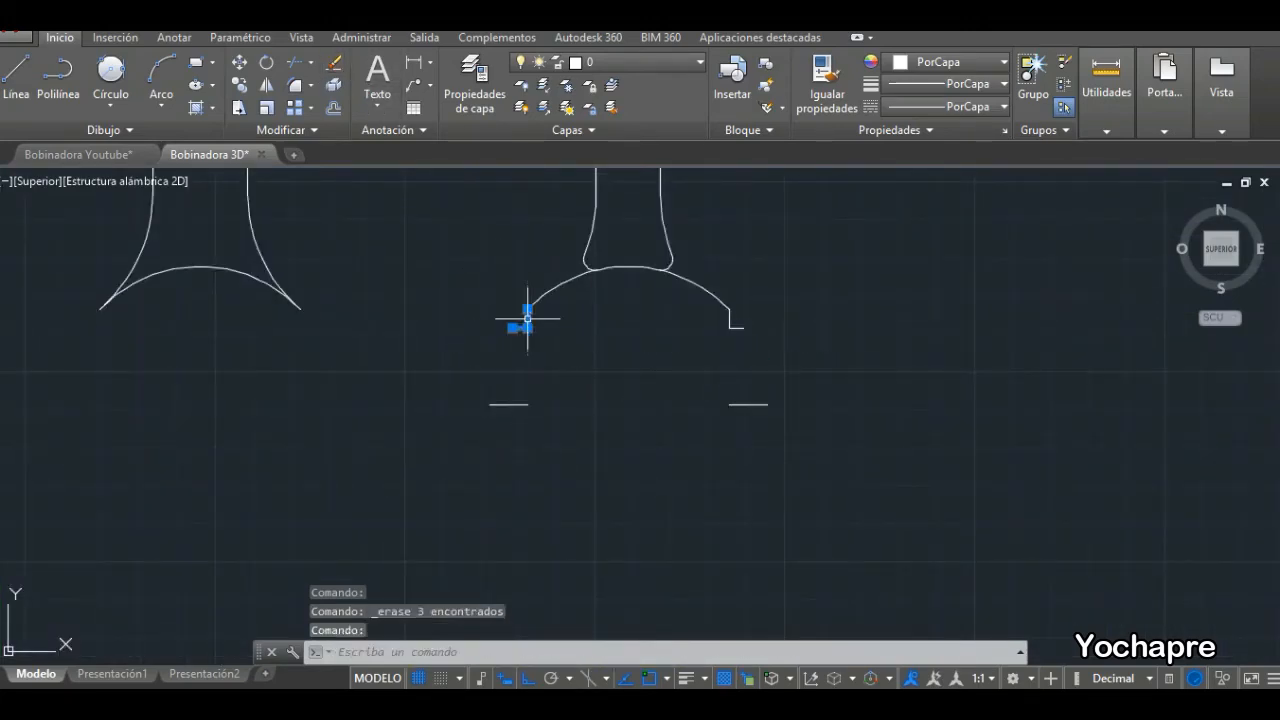
pyautogui.click(518, 404)
pyautogui.click(740, 404)
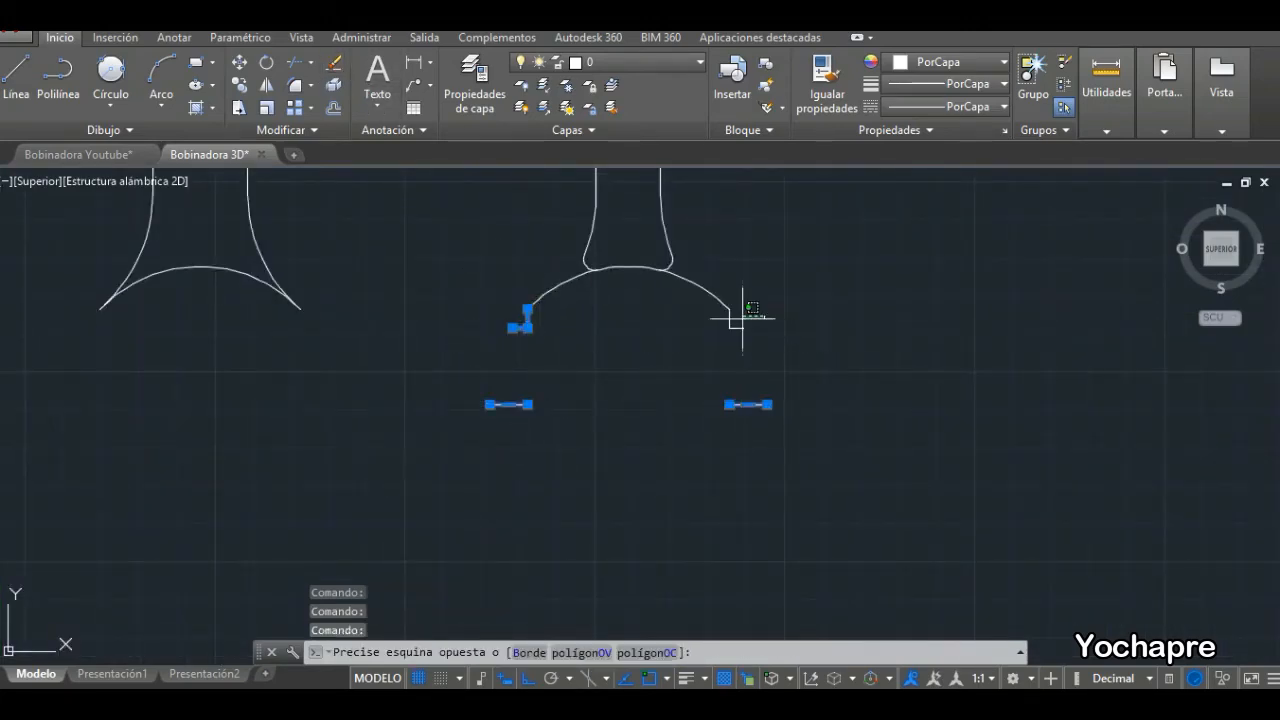
pyautogui.moveTo(743, 306); pyautogui.dragTo(705, 338)
pyautogui.click(334, 62)
pyautogui.click(323, 65)
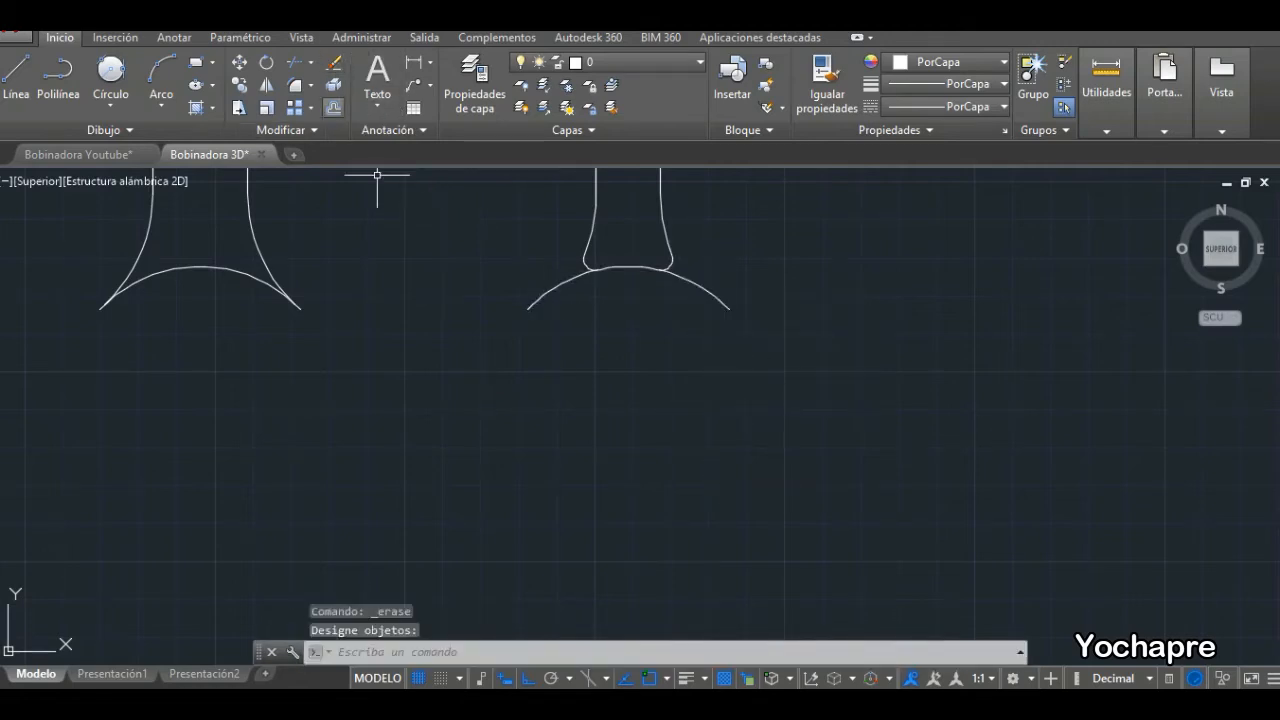
# Trim both ends of the remaining base arc back to the slot's rounded bottom corners.
pyautogui.click(311, 62)
pyautogui.click(325, 90)
pyautogui.press('Return')
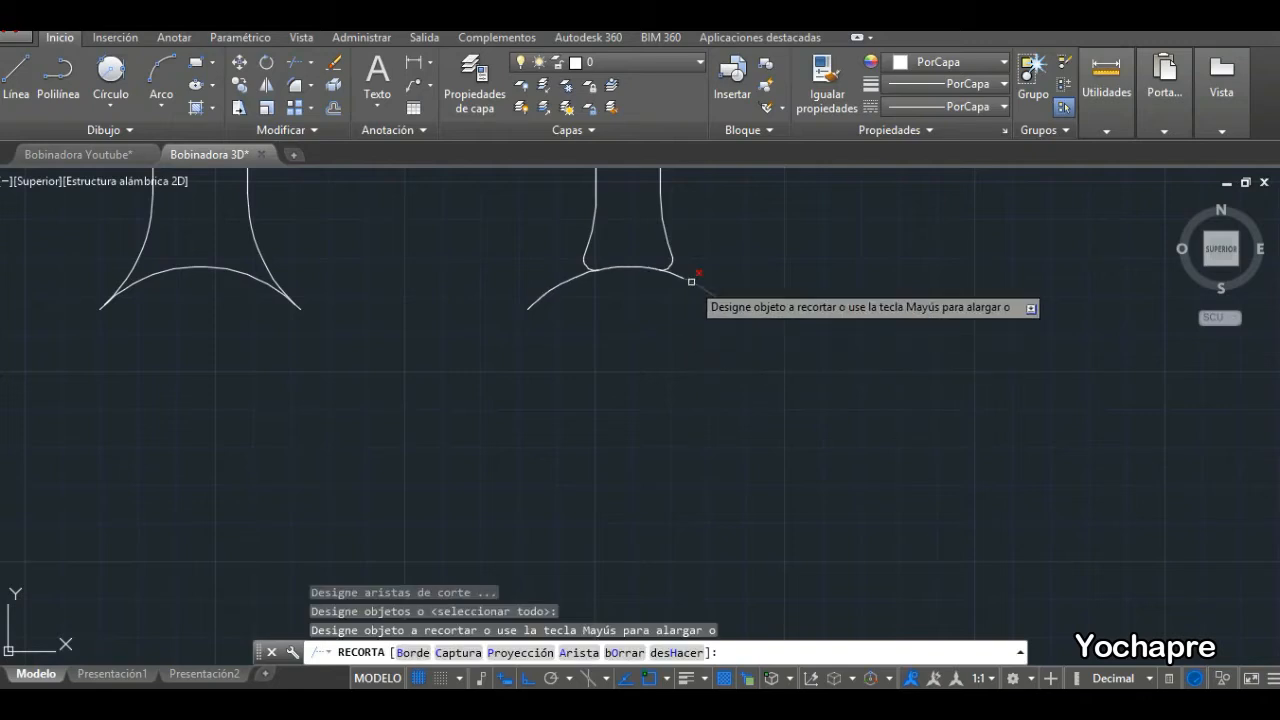
pyautogui.click(691, 281)
pyautogui.click(569, 282)
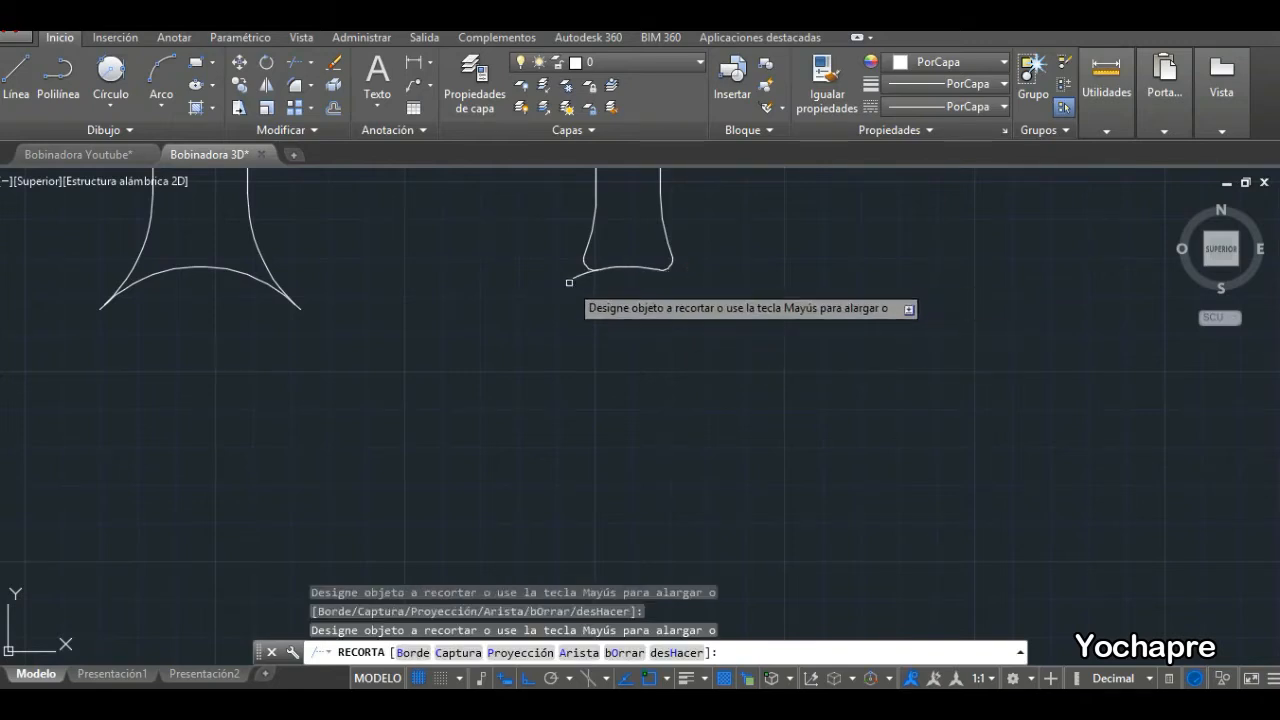
pyautogui.press('Escape')
pyautogui.scroll(-3, 717, 409)
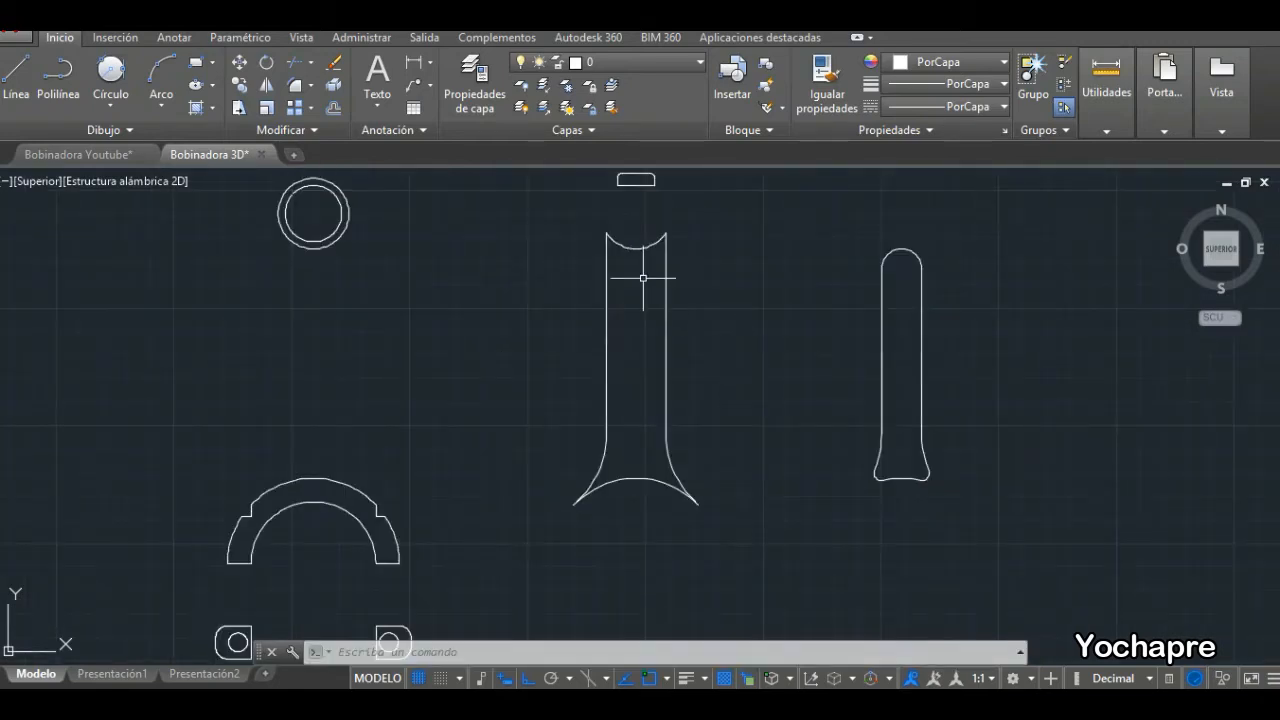
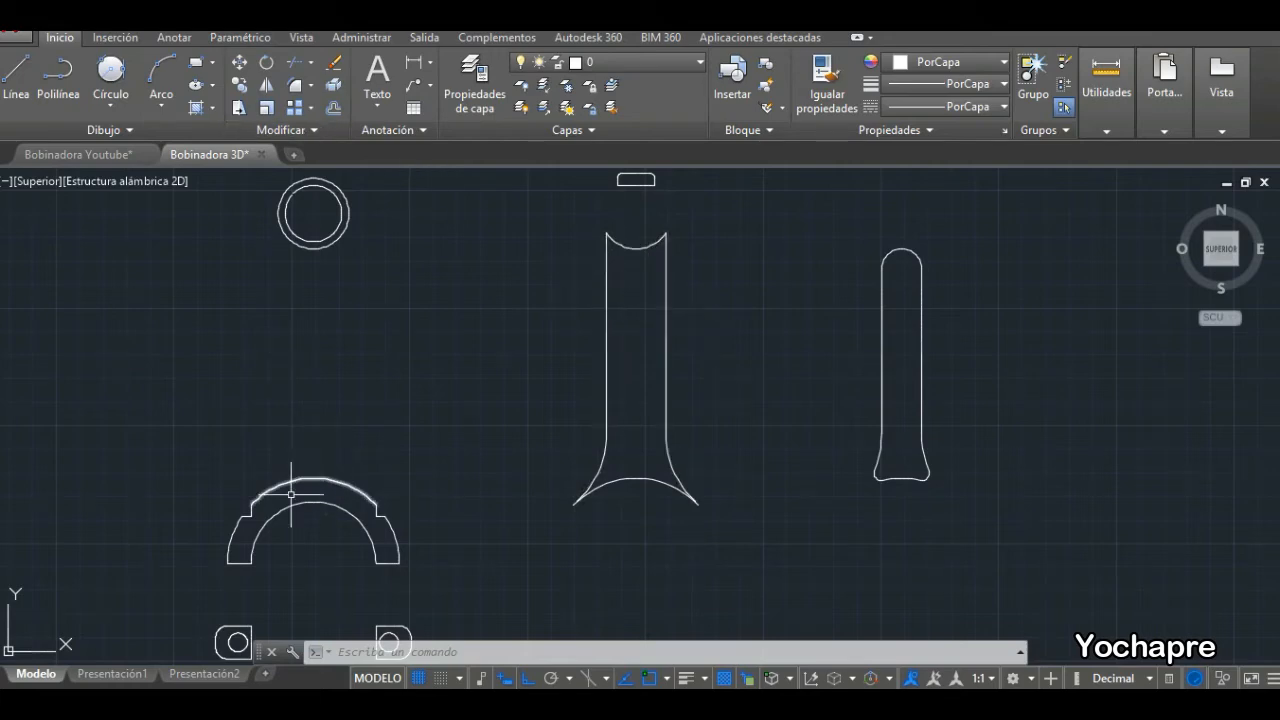
# Join the segments of the notched arch on the first copy into polylines.
pyautogui.click(311, 130)
pyautogui.click(316, 180)
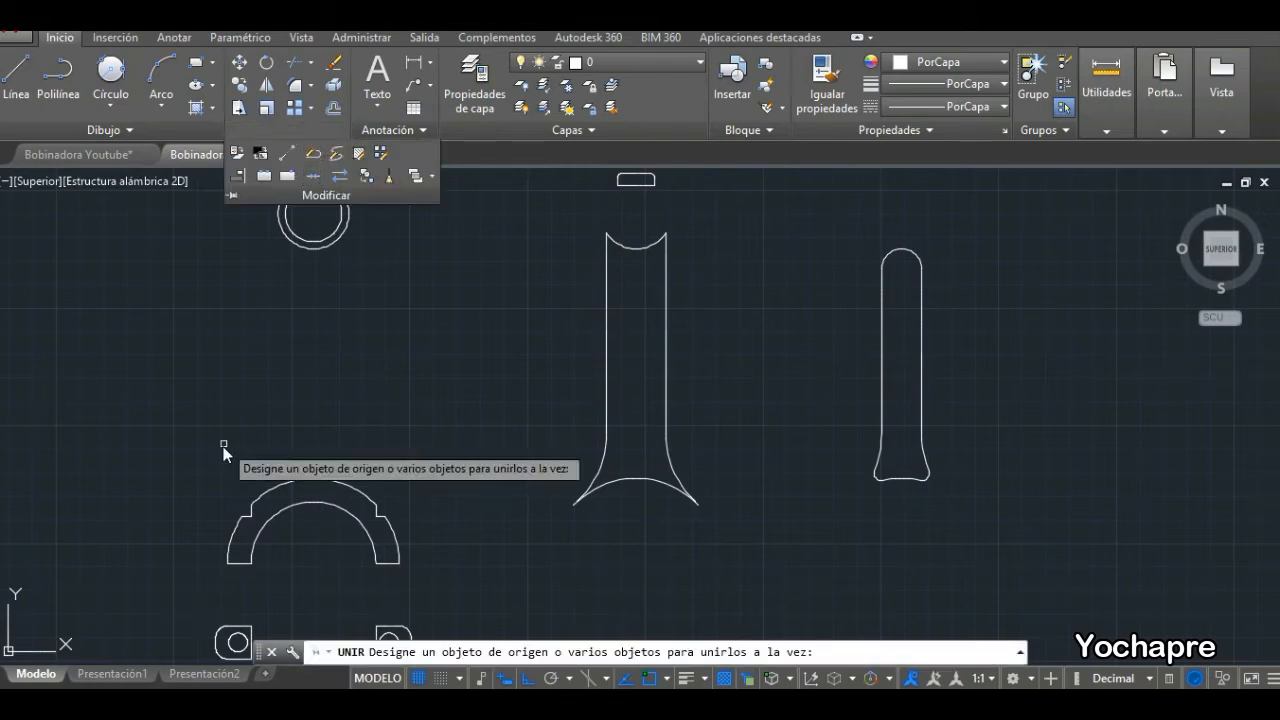
pyautogui.moveTo(172, 436)
pyautogui.mouseDown()
pyautogui.moveTo(437, 451)
pyautogui.moveTo(447, 570)
pyautogui.moveTo(320, 589)
pyautogui.moveTo(215, 588)
pyautogui.moveTo(179, 571)
pyautogui.mouseUp()
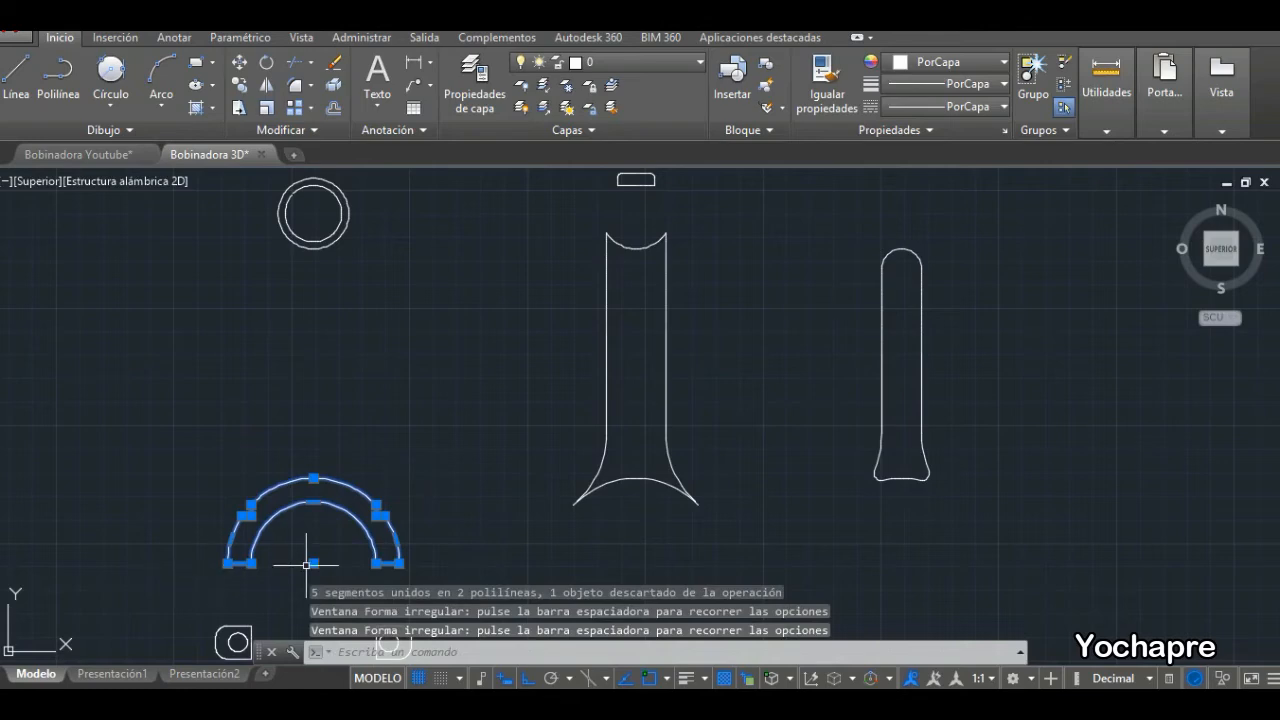
pyautogui.press('space')
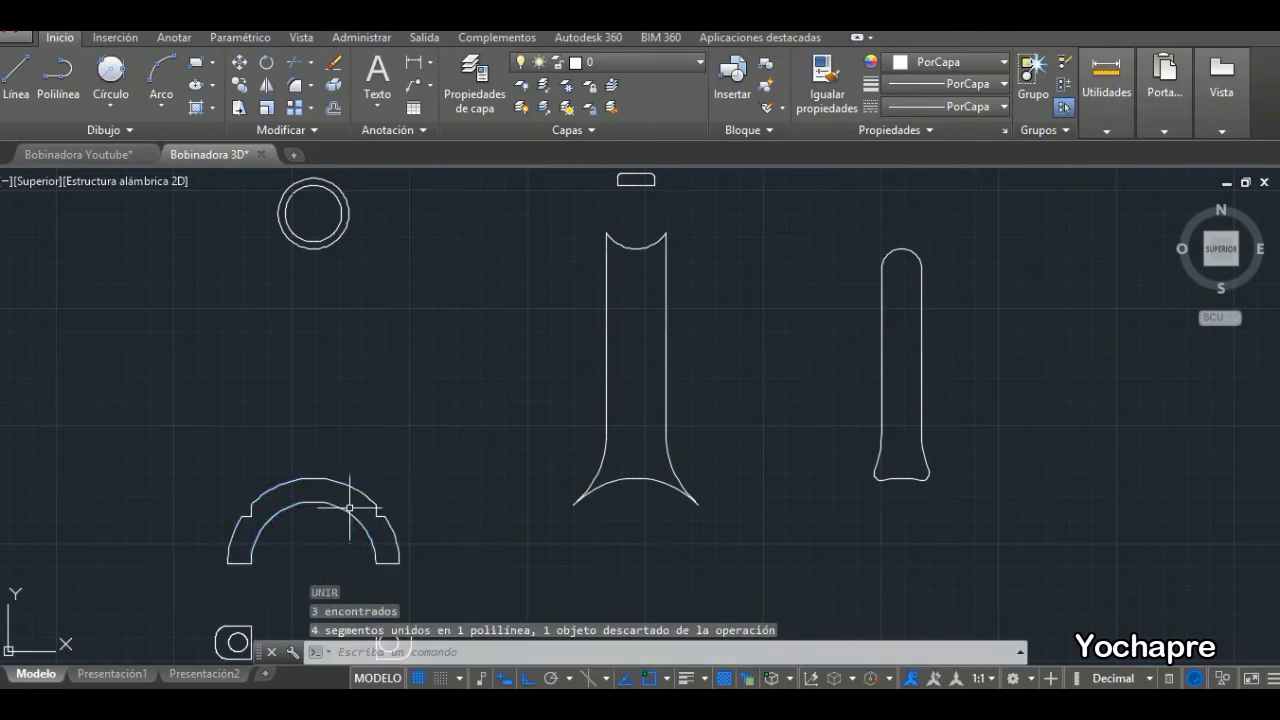
pyautogui.click(349, 507)
pyautogui.press('space')
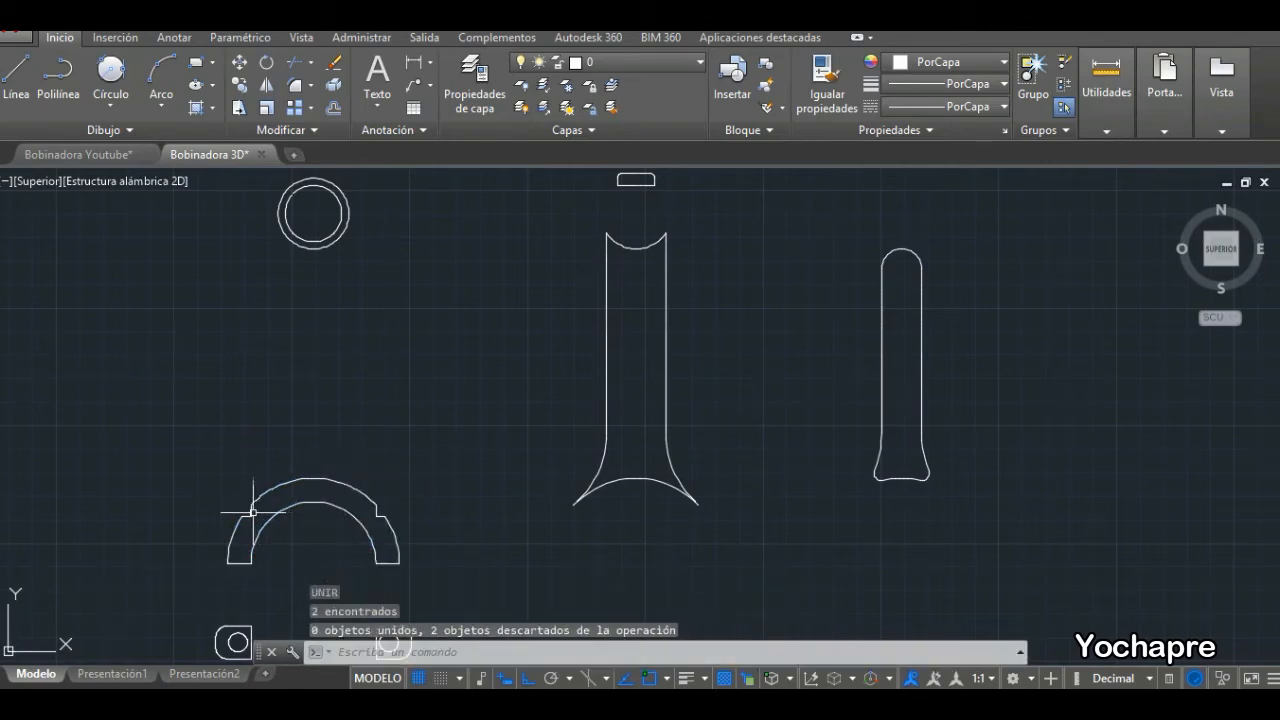
# Trim the notch lines' overshooting ends where they meet the outer arc on both sides of the arch.
pyautogui.scroll(8, 242, 515)
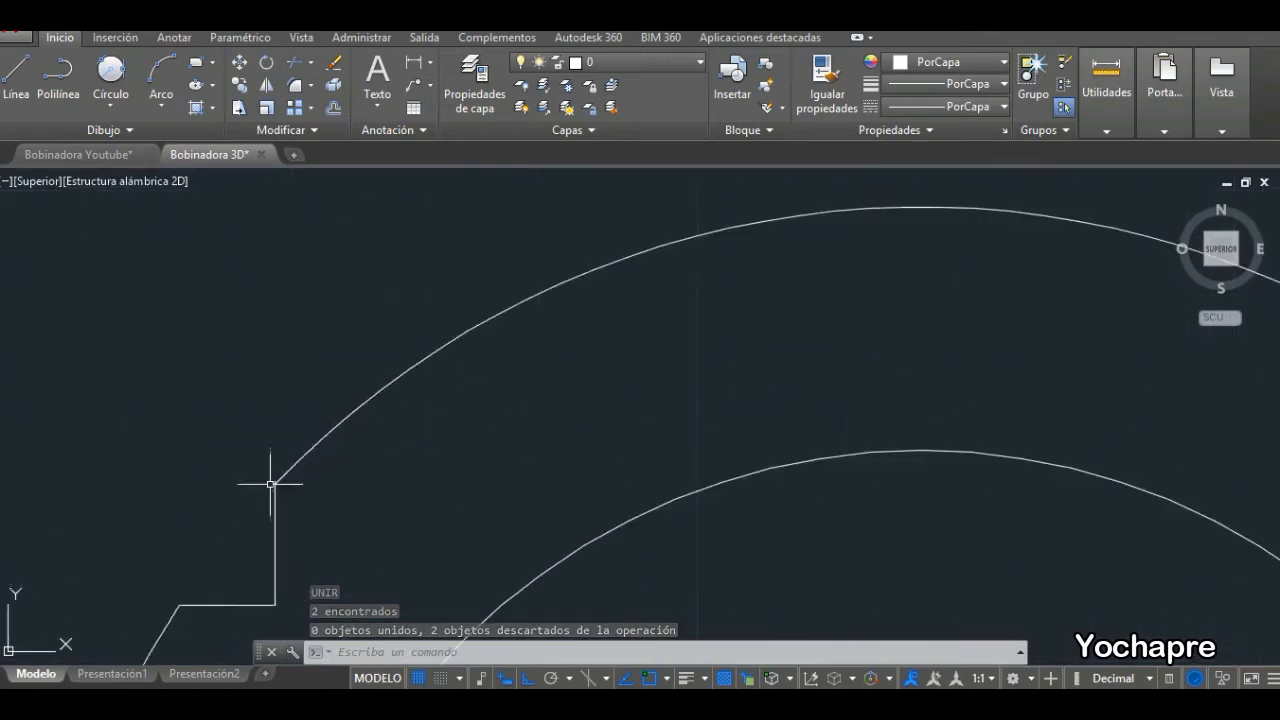
pyautogui.scroll(2, 290, 490)
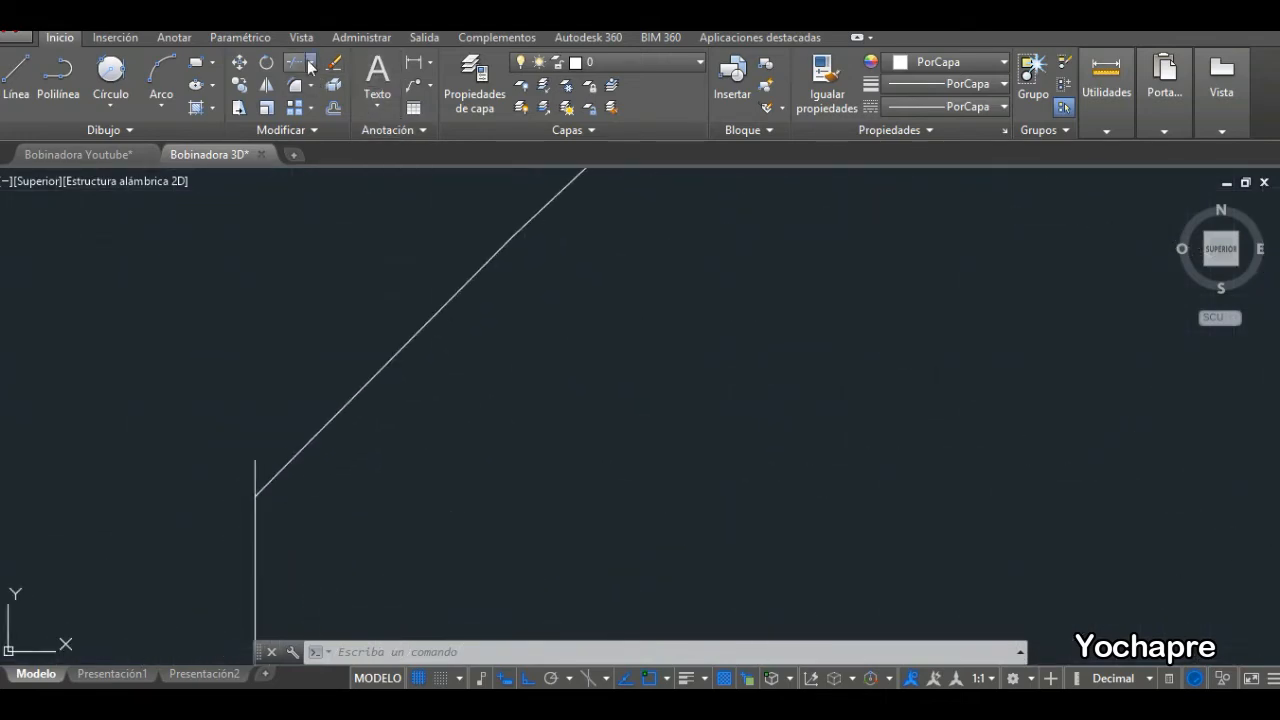
pyautogui.click(336, 92)
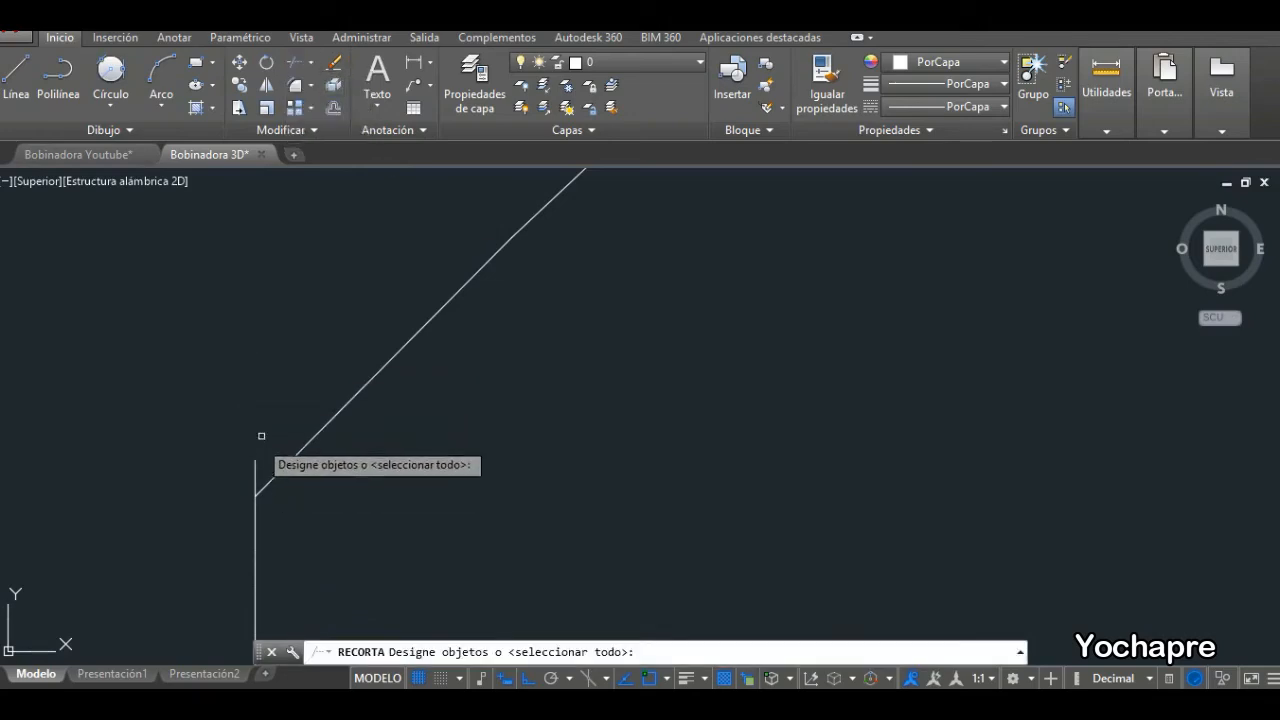
pyautogui.press('Return')
pyautogui.scroll(-5, 175, 437)
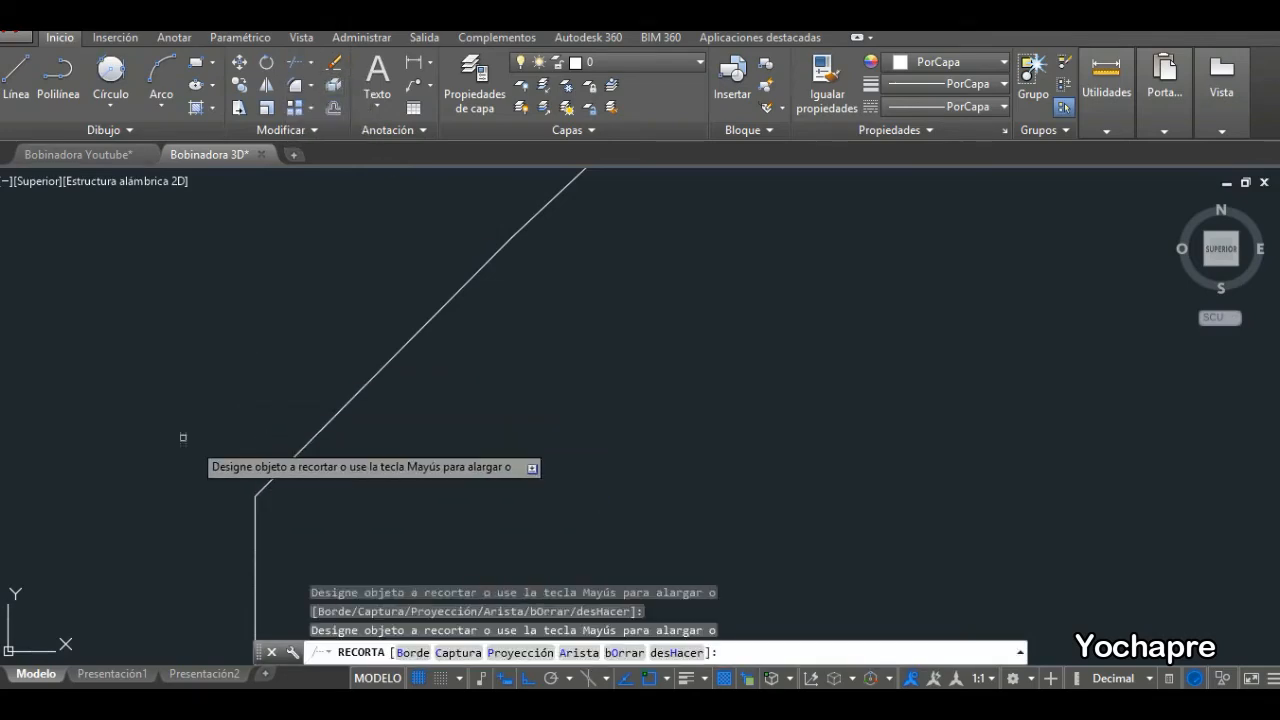
pyautogui.scroll(-4, 170, 436)
pyautogui.scroll(3, 660, 426)
pyautogui.scroll(6, 692, 448)
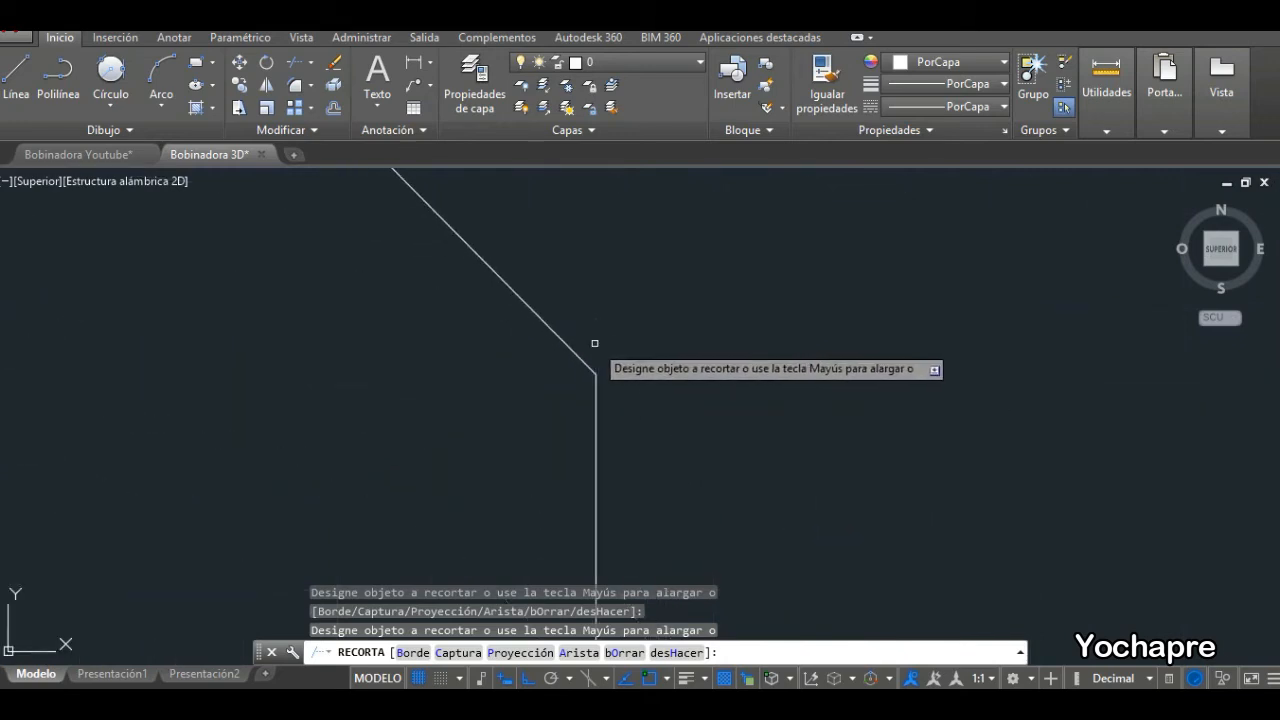
pyautogui.scroll(-3, 686, 368)
pyautogui.scroll(-4, 690, 366)
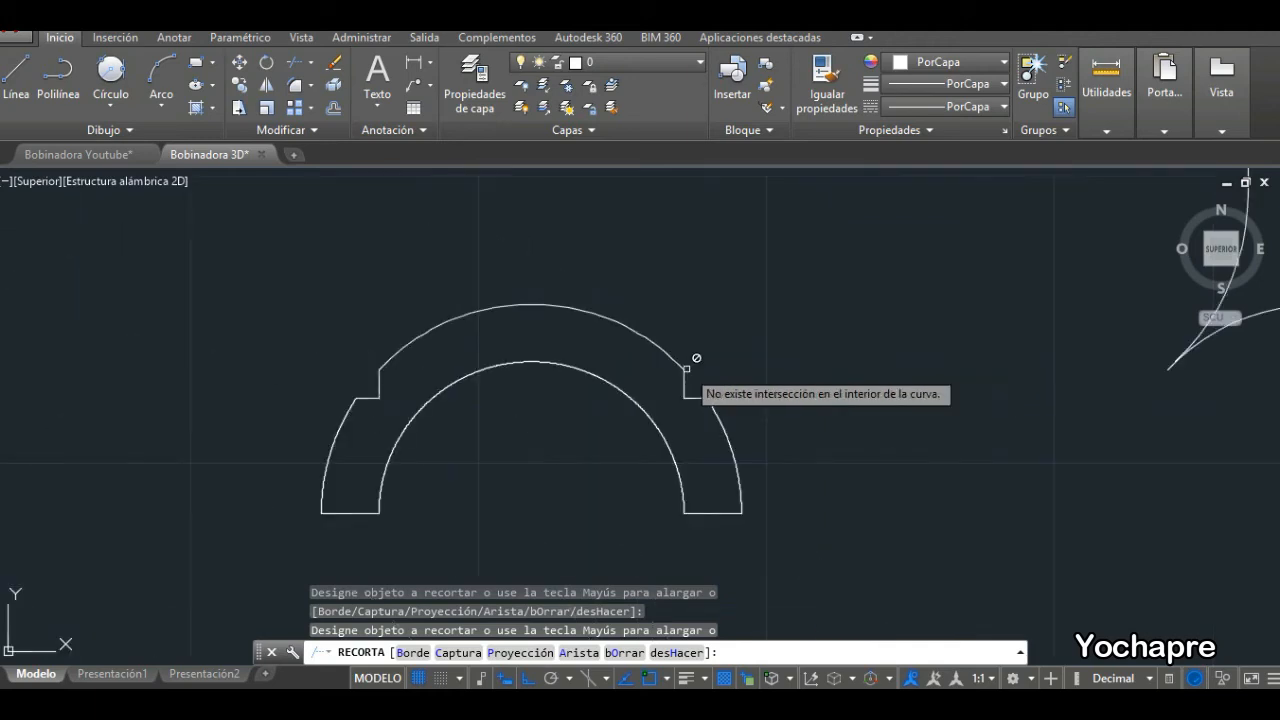
pyautogui.press('Escape')
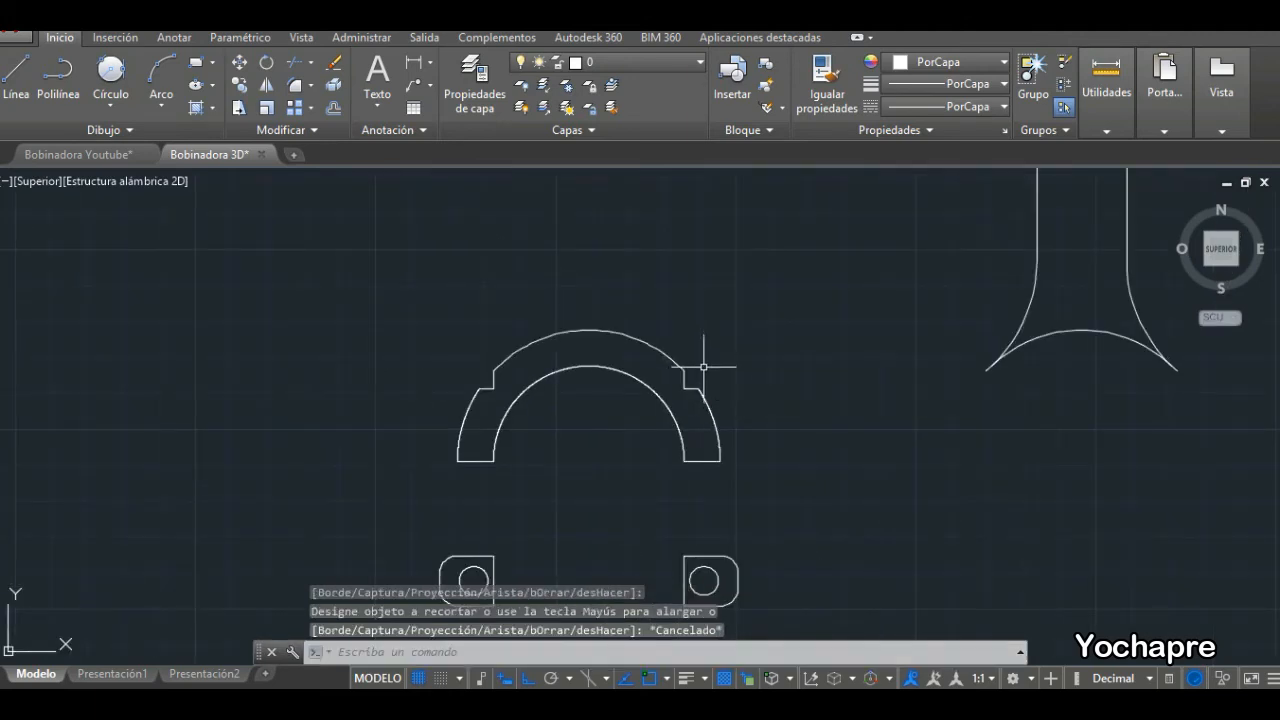
# Join the trimmed arch's remaining separate pieces into a single polyline.
pyautogui.click(310, 131)
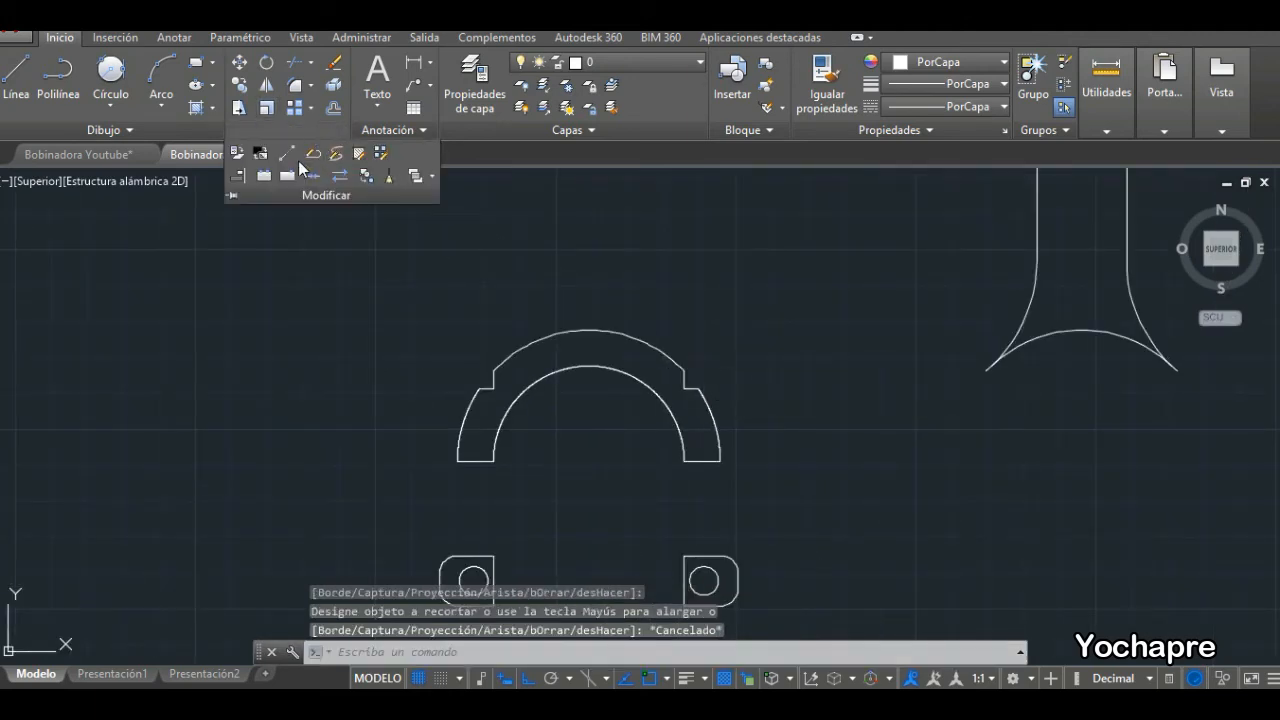
pyautogui.click(314, 177)
pyautogui.moveTo(401, 277)
pyautogui.mouseDown()
pyautogui.moveTo(820, 414)
pyautogui.moveTo(533, 505)
pyautogui.moveTo(400, 491)
pyautogui.mouseUp()
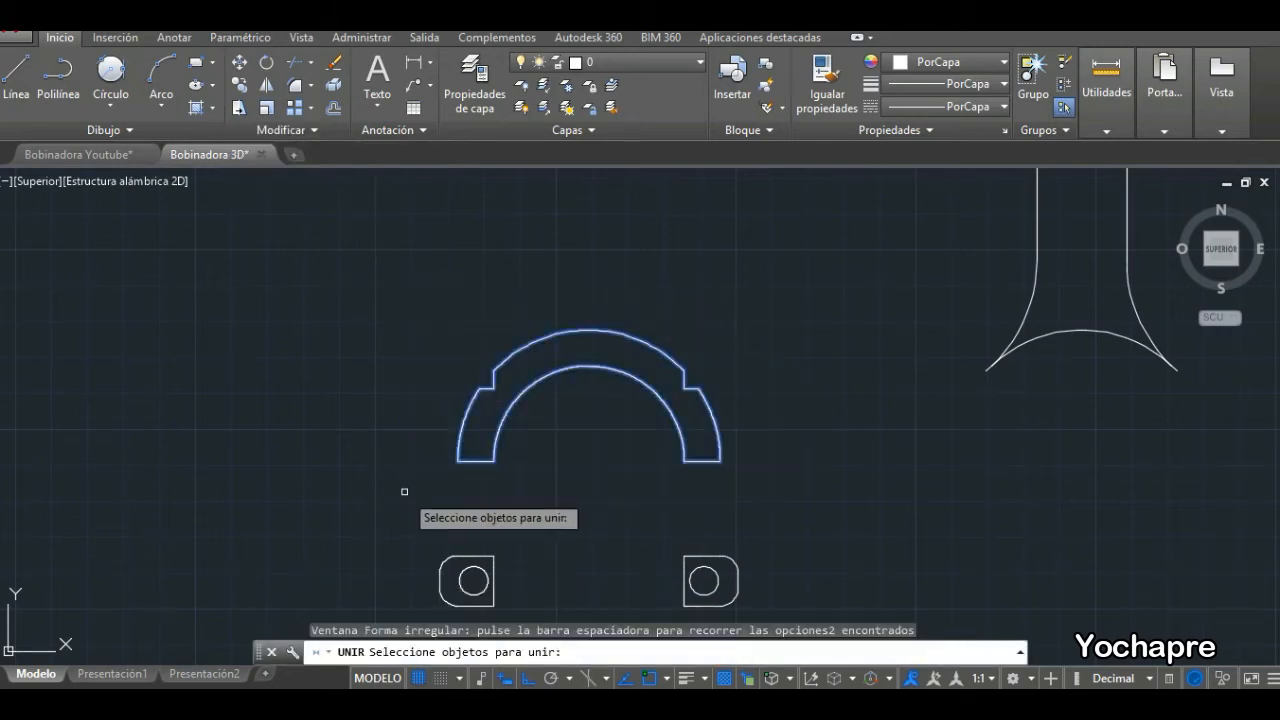
pyautogui.press('Return')
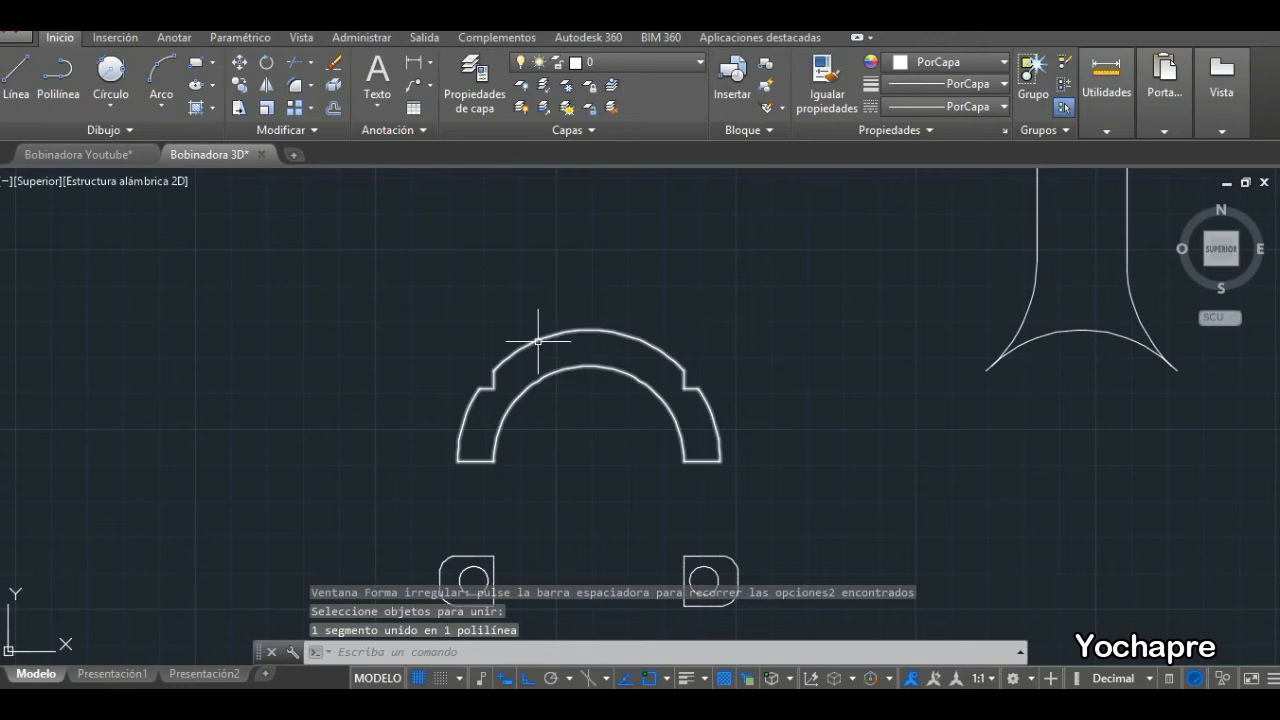
pyautogui.scroll(-5, 330, 423)
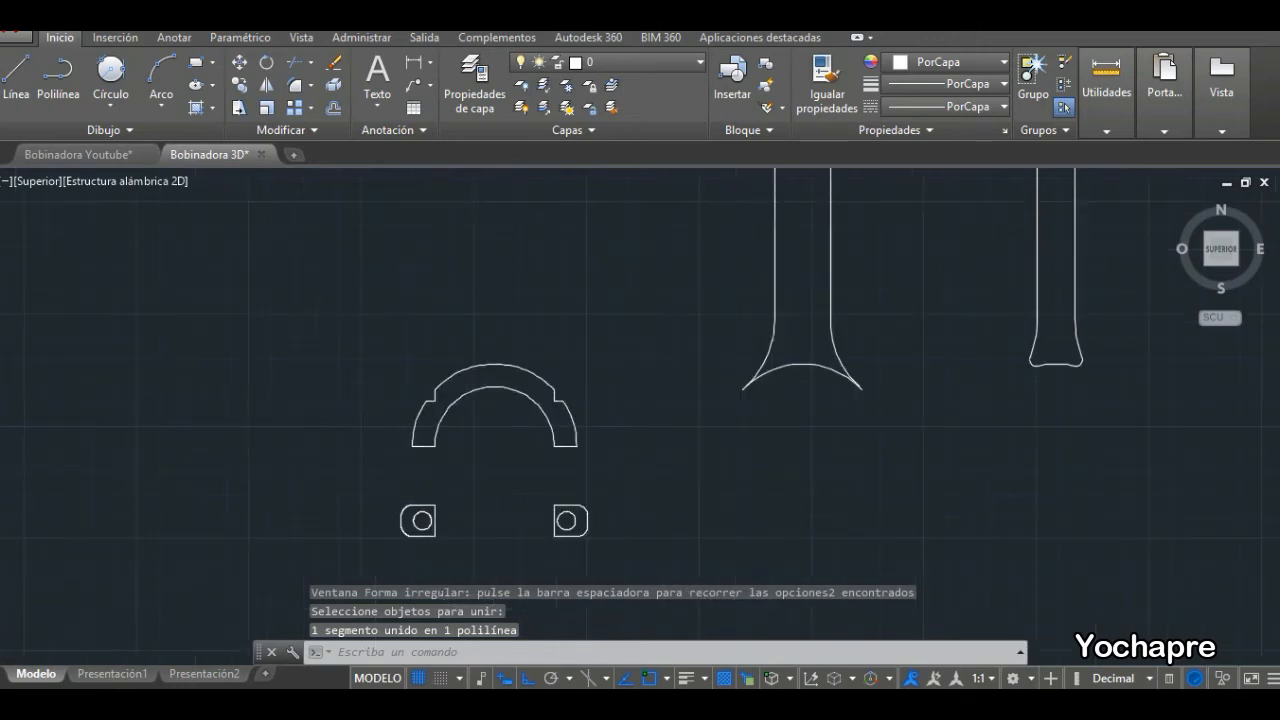
# Join the outline segments of the middle column profile, leaving out the small rounded rectangle above it.
pyautogui.scroll(4, 510, 295)
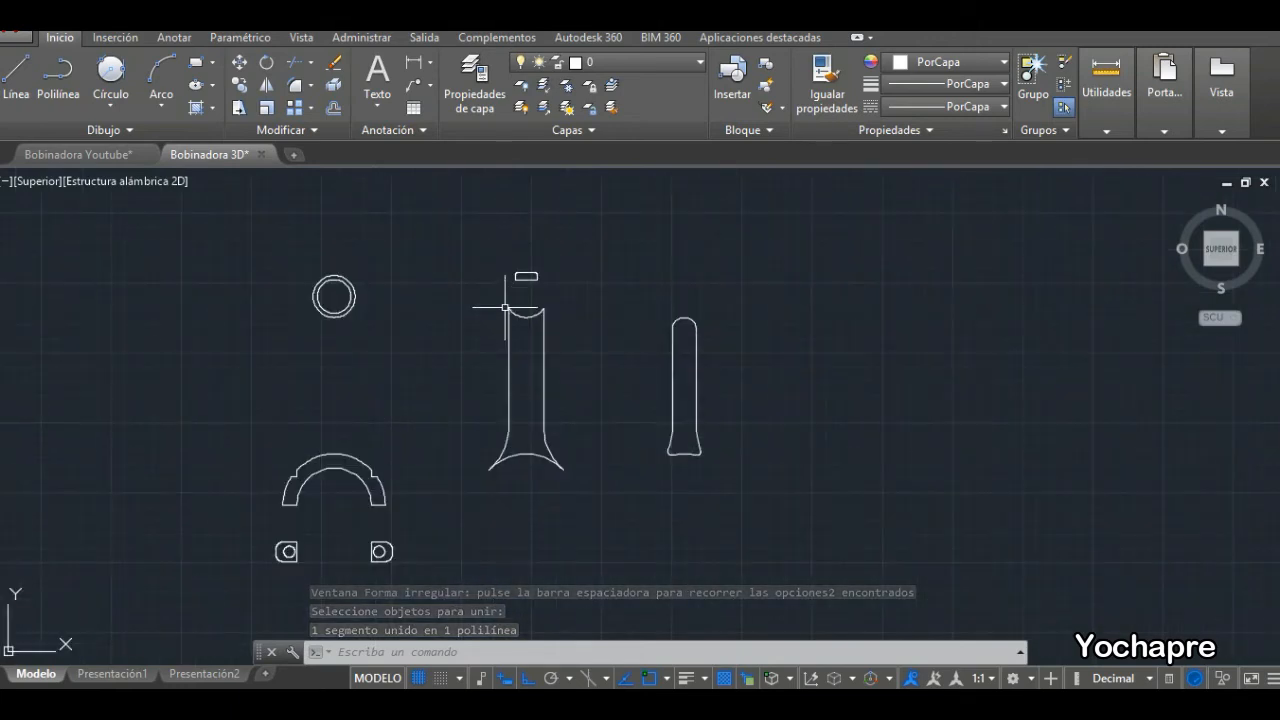
pyautogui.click(311, 131)
pyautogui.click(316, 184)
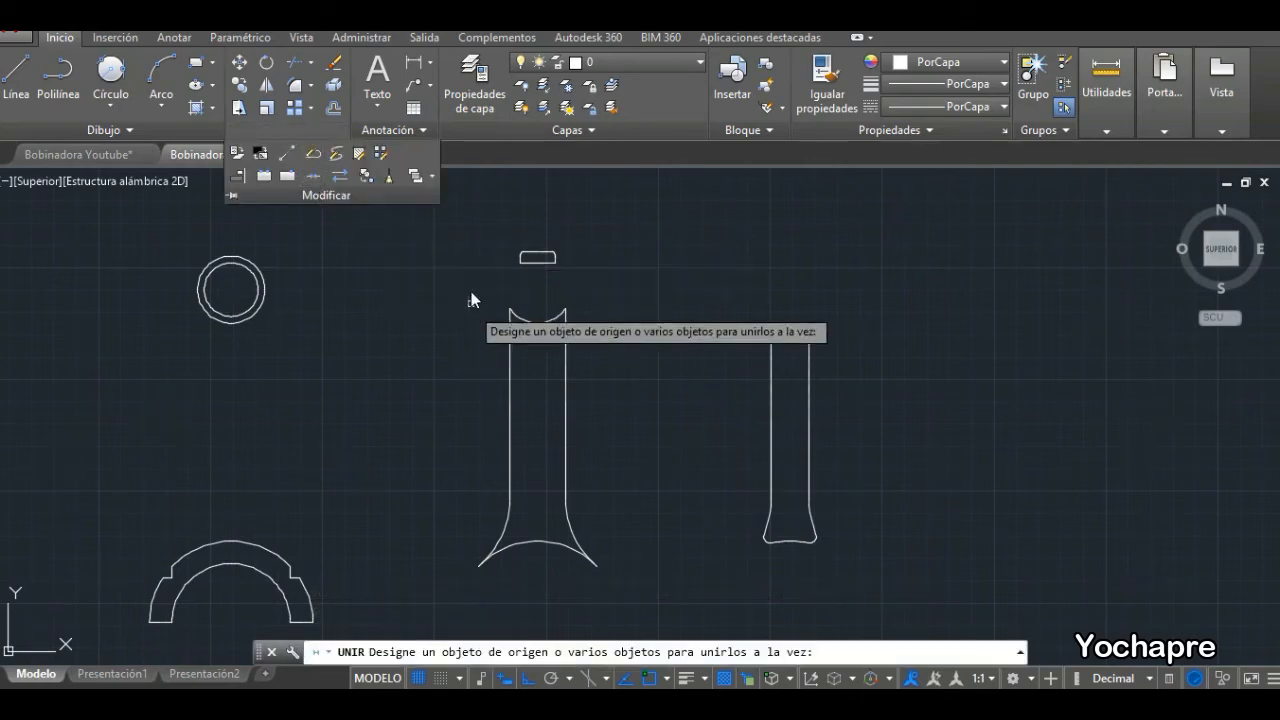
pyautogui.moveTo(437, 287)
pyautogui.mouseDown()
pyautogui.moveTo(663, 405)
pyautogui.moveTo(617, 603)
pyautogui.moveTo(409, 580)
pyautogui.mouseUp()
pyautogui.press('Return')
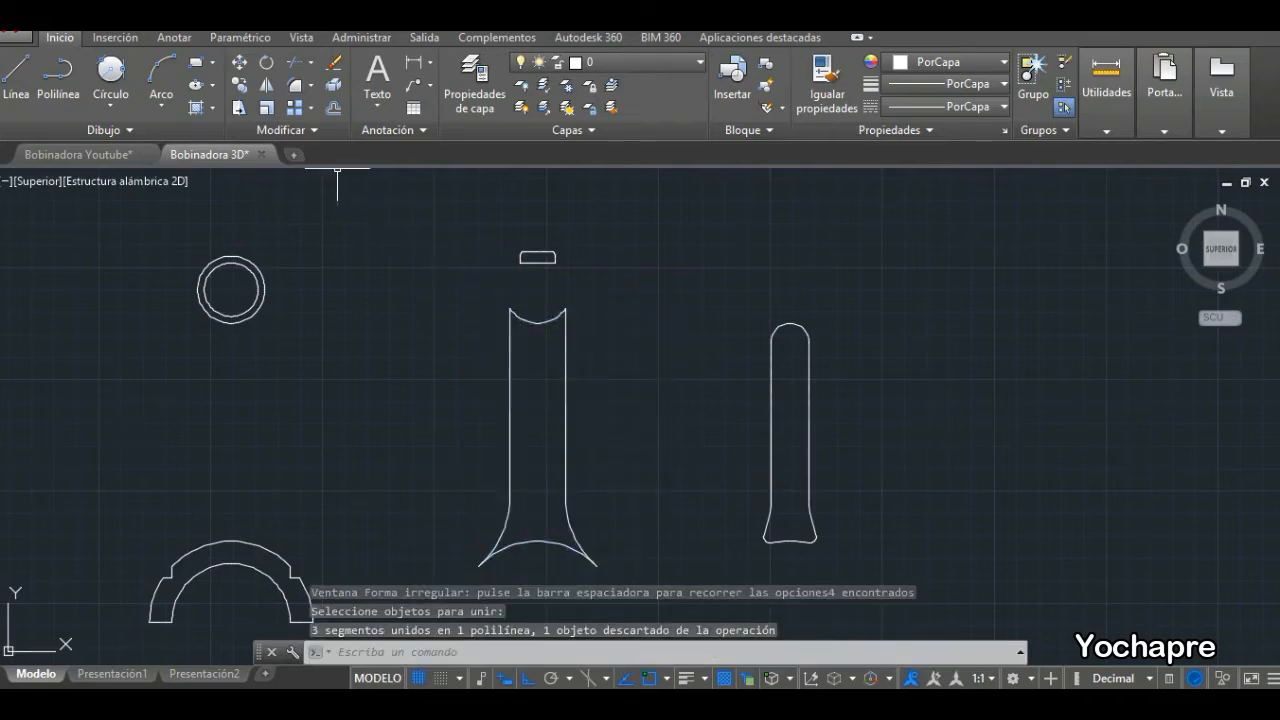
# Join all segments of the isolated slot profile into one polyline.
pyautogui.click(316, 130)
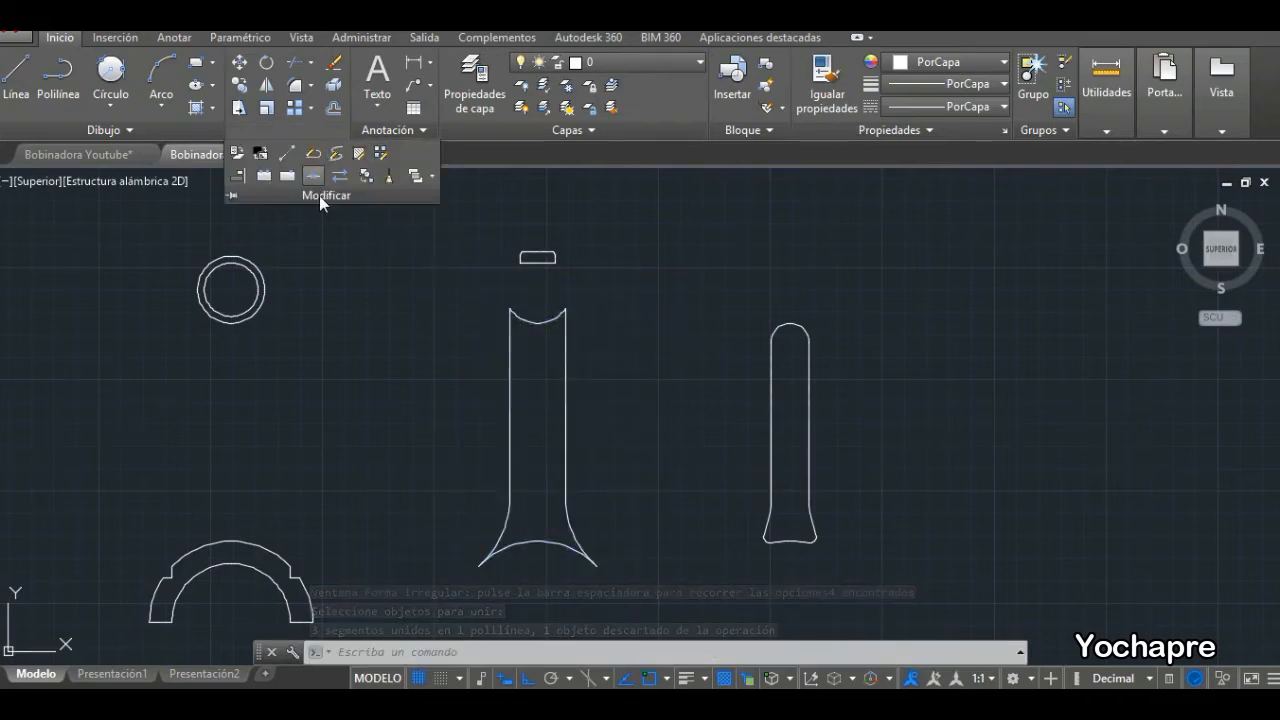
pyautogui.click(314, 177)
pyautogui.moveTo(717, 296)
pyautogui.mouseDown()
pyautogui.moveTo(857, 286)
pyautogui.moveTo(837, 609)
pyautogui.moveTo(694, 551)
pyautogui.mouseUp()
pyautogui.press('Return')
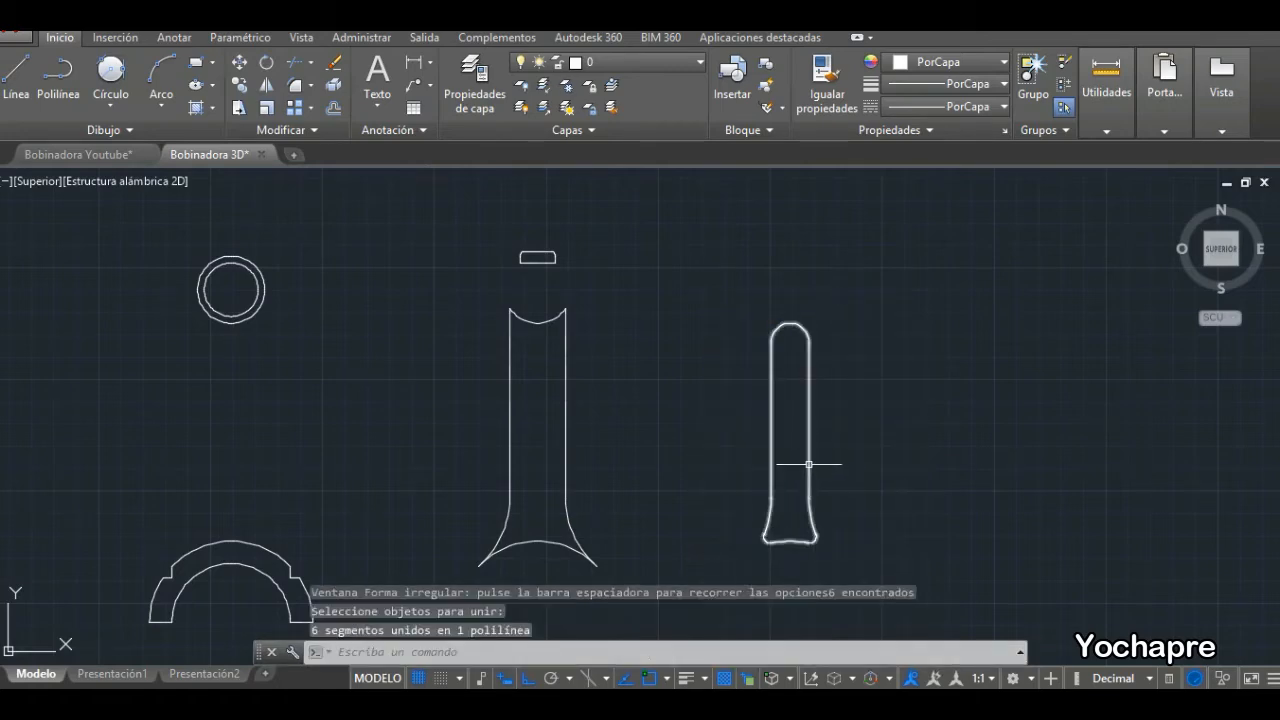
# Join the segments of the small rounded rectangle above the column into a single polyline.
pyautogui.scroll(-2, 760, 440)
pyautogui.scroll(8, 796, 301)
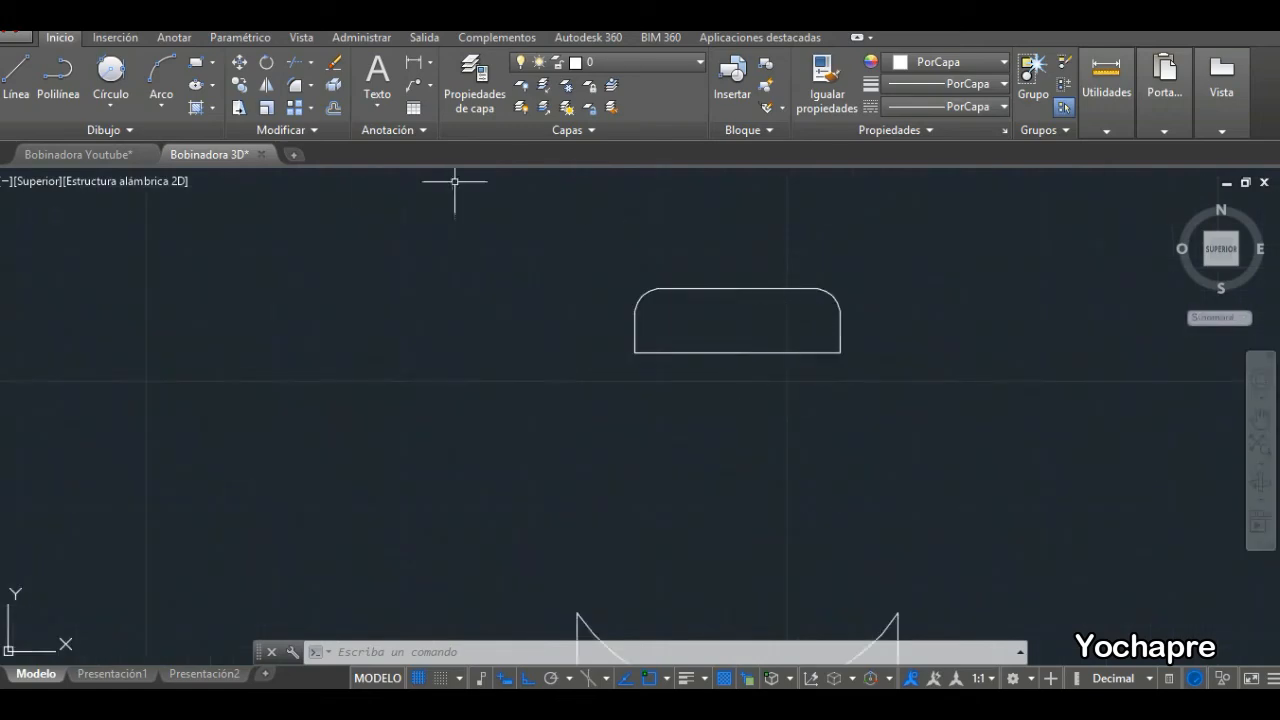
pyautogui.click(311, 131)
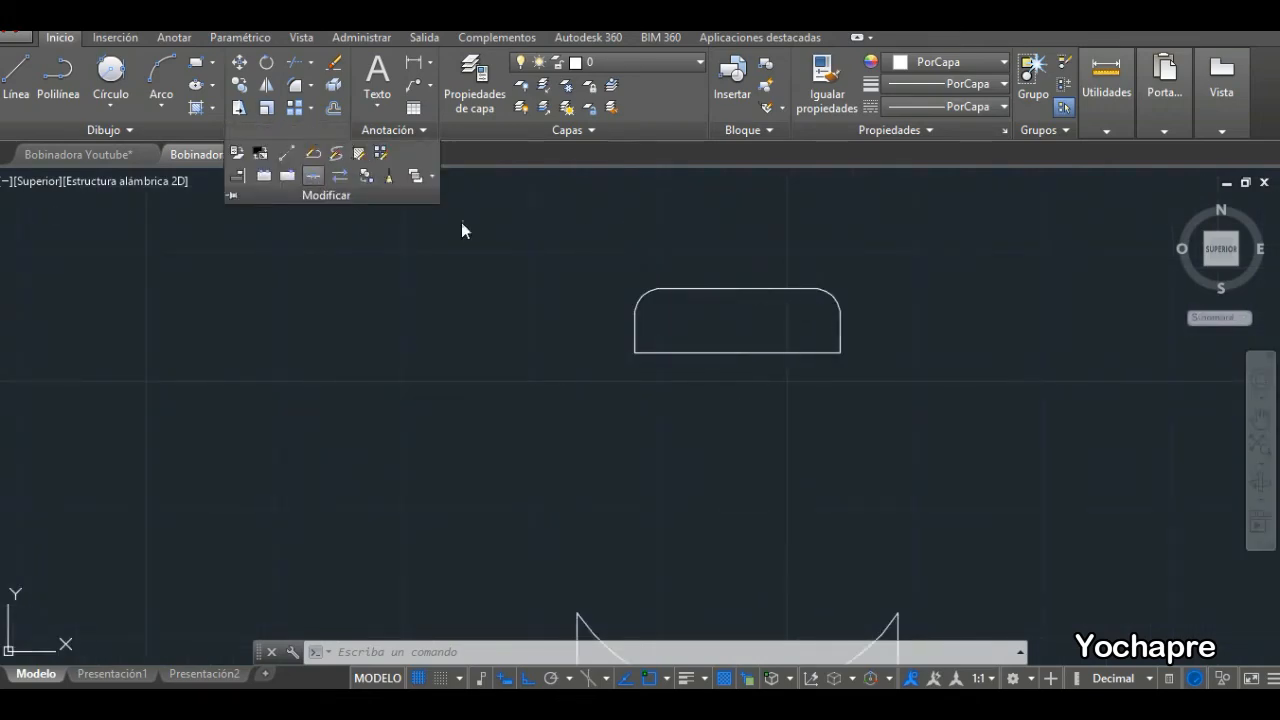
pyautogui.click(313, 176)
pyautogui.moveTo(571, 240)
pyautogui.mouseDown()
pyautogui.moveTo(708, 243)
pyautogui.moveTo(874, 360)
pyautogui.moveTo(612, 366)
pyautogui.mouseUp()
pyautogui.press('Return')
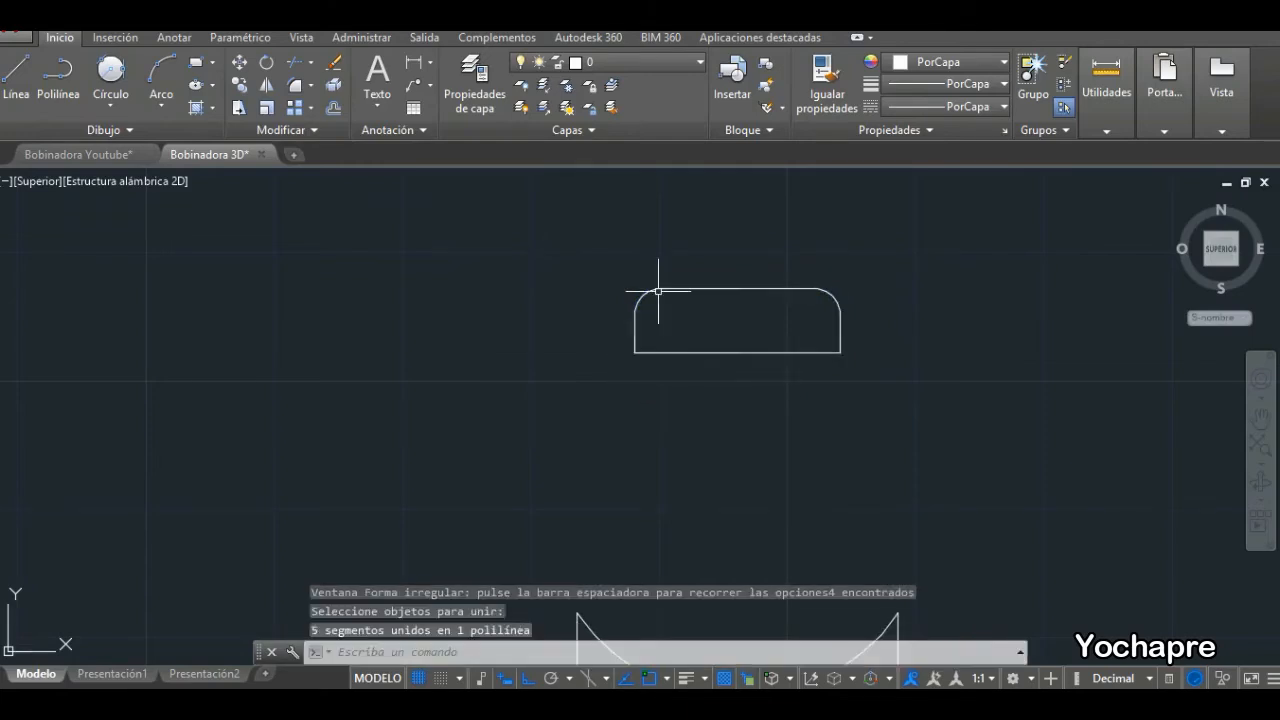
pyautogui.scroll(-6, 671, 298)
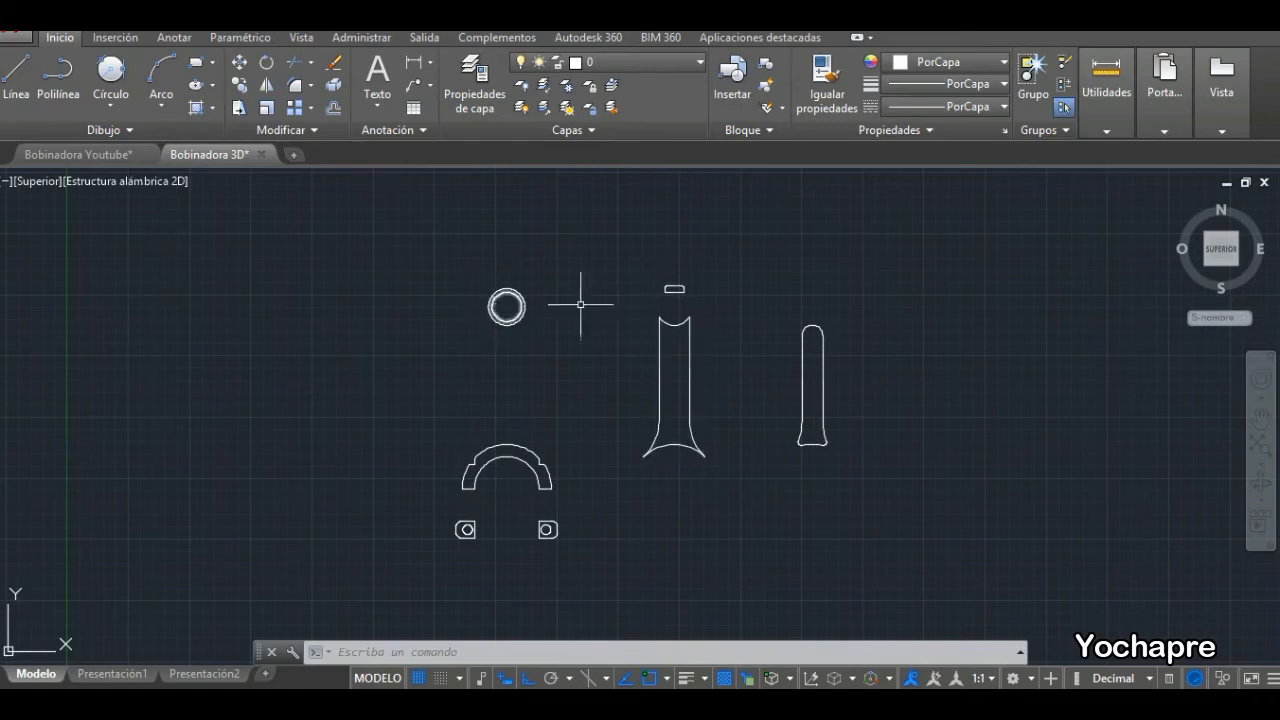
# Move the column profile and small rounded rectangle together so the midpoint of the column's lower arc meets the arch's outer-arc midpoint.
pyautogui.click(239, 62)
pyautogui.click(674, 289)
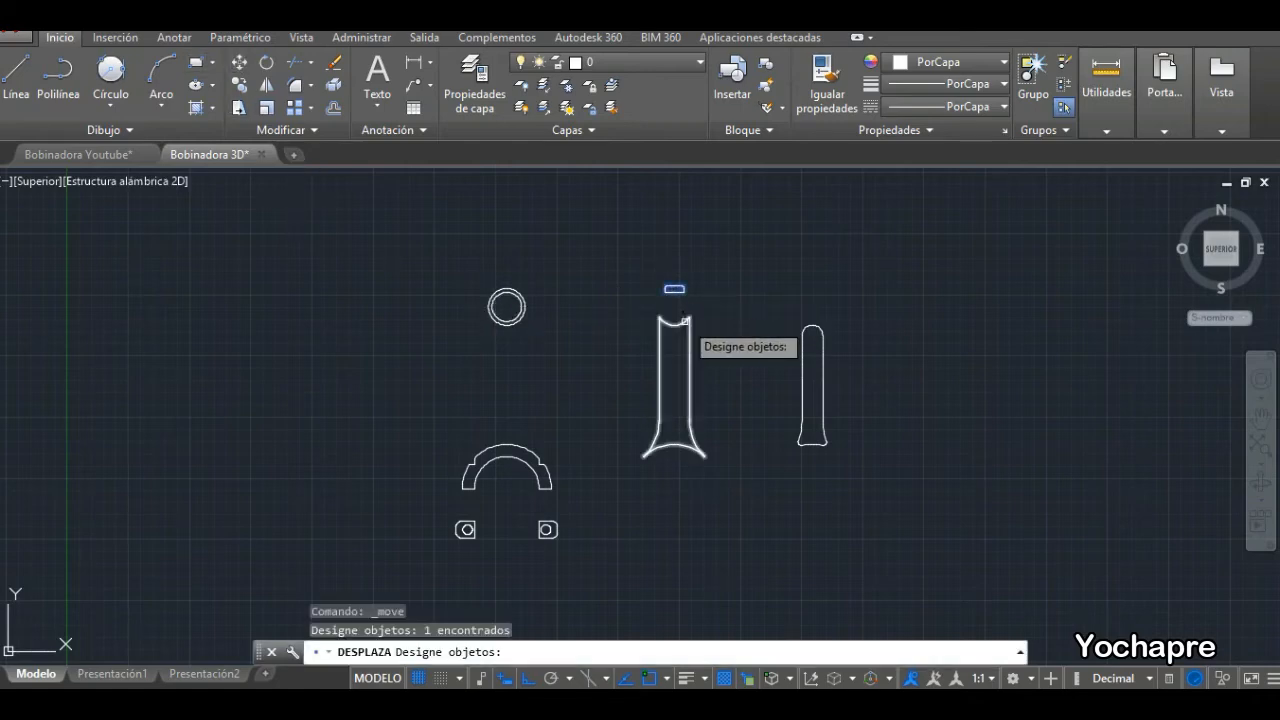
pyautogui.click(689, 365)
pyautogui.press('Return')
pyautogui.scroll(8, 674, 471)
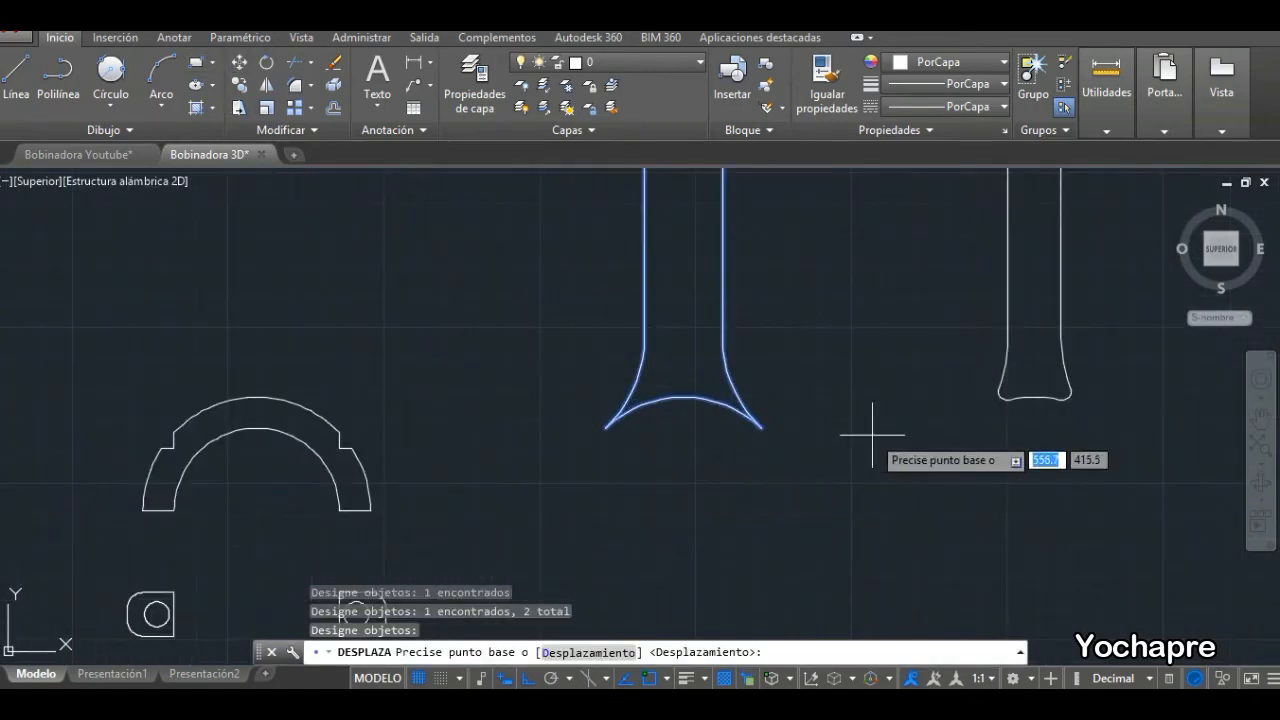
pyautogui.click(702, 328)
pyautogui.scroll(-6, 543, 366)
pyautogui.scroll(8, 563, 320)
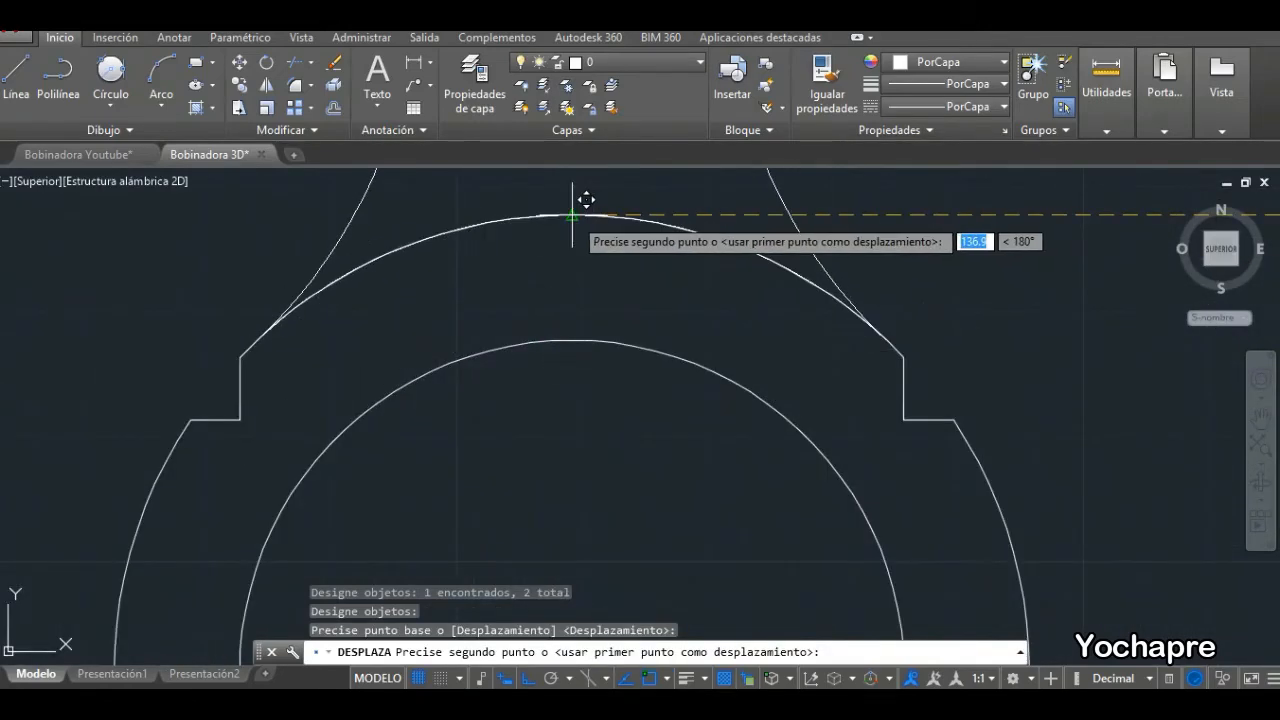
pyautogui.click(583, 212)
pyautogui.scroll(-10, 583, 243)
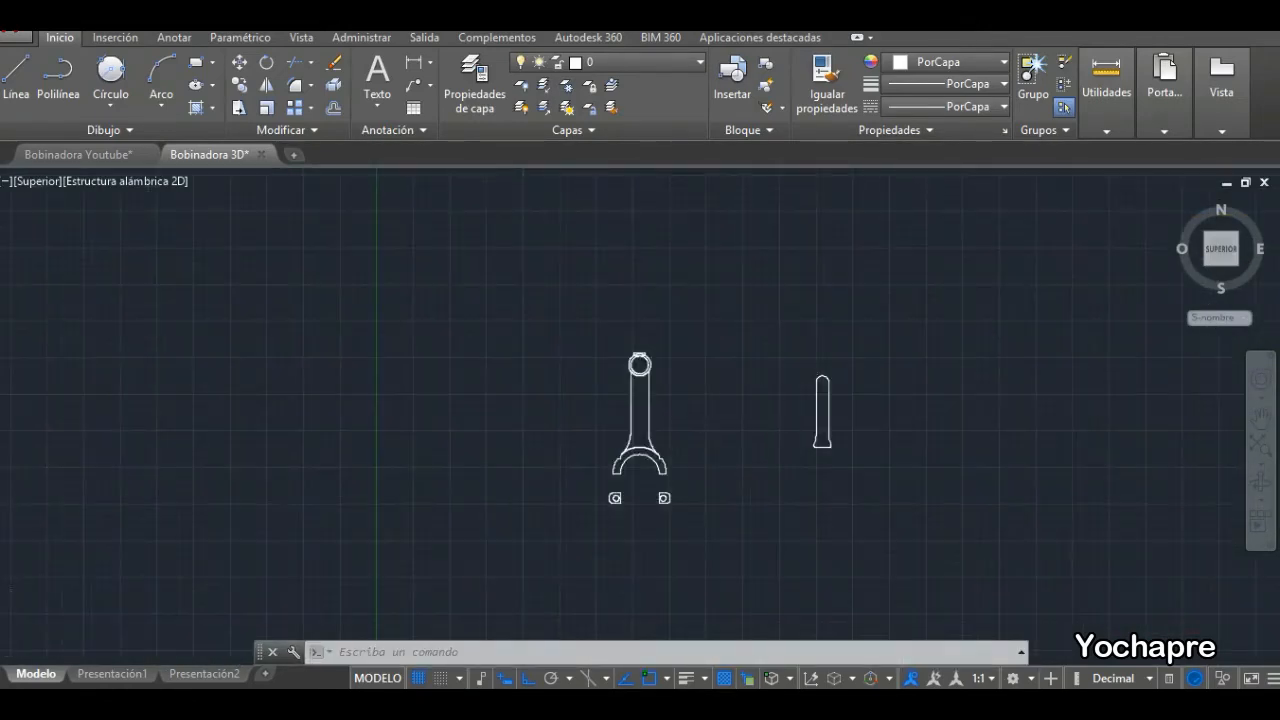
# Switch to the Modelado 3D workspace and orbit the drawing to an oblique view of the arch and two lug profiles.
pyautogui.scroll(2, 713, 402)
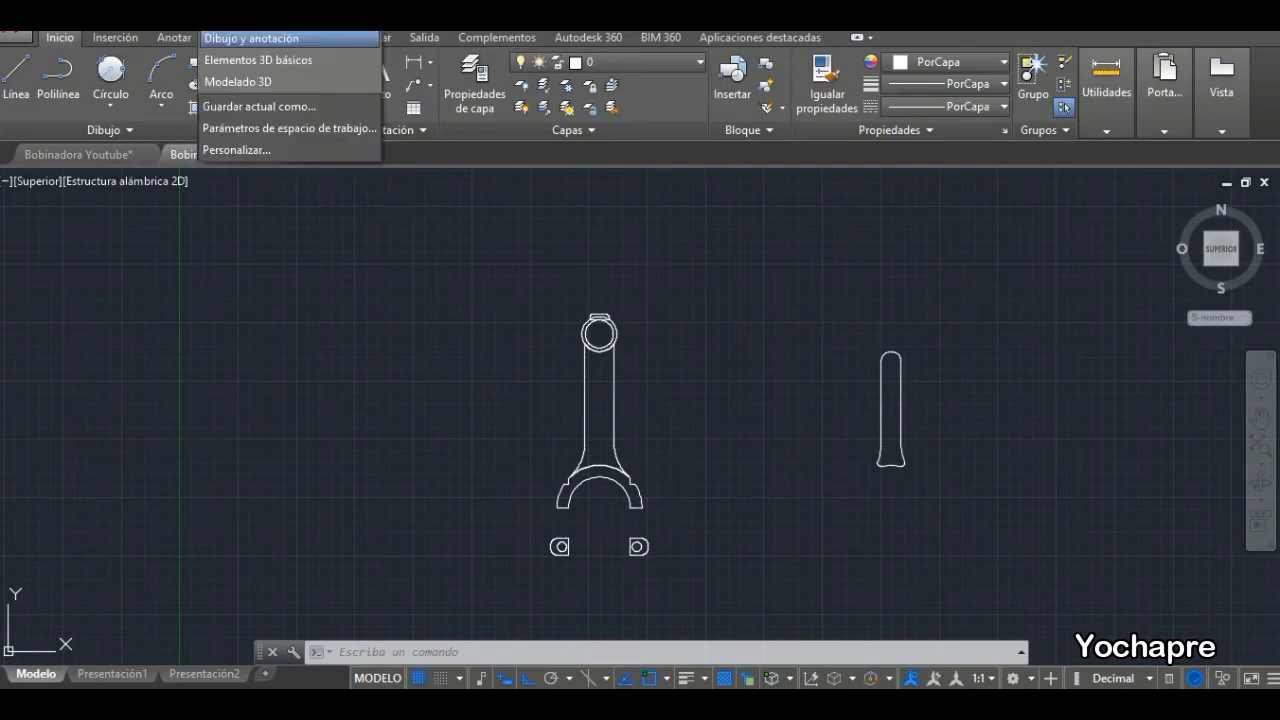
pyautogui.click(274, 81)
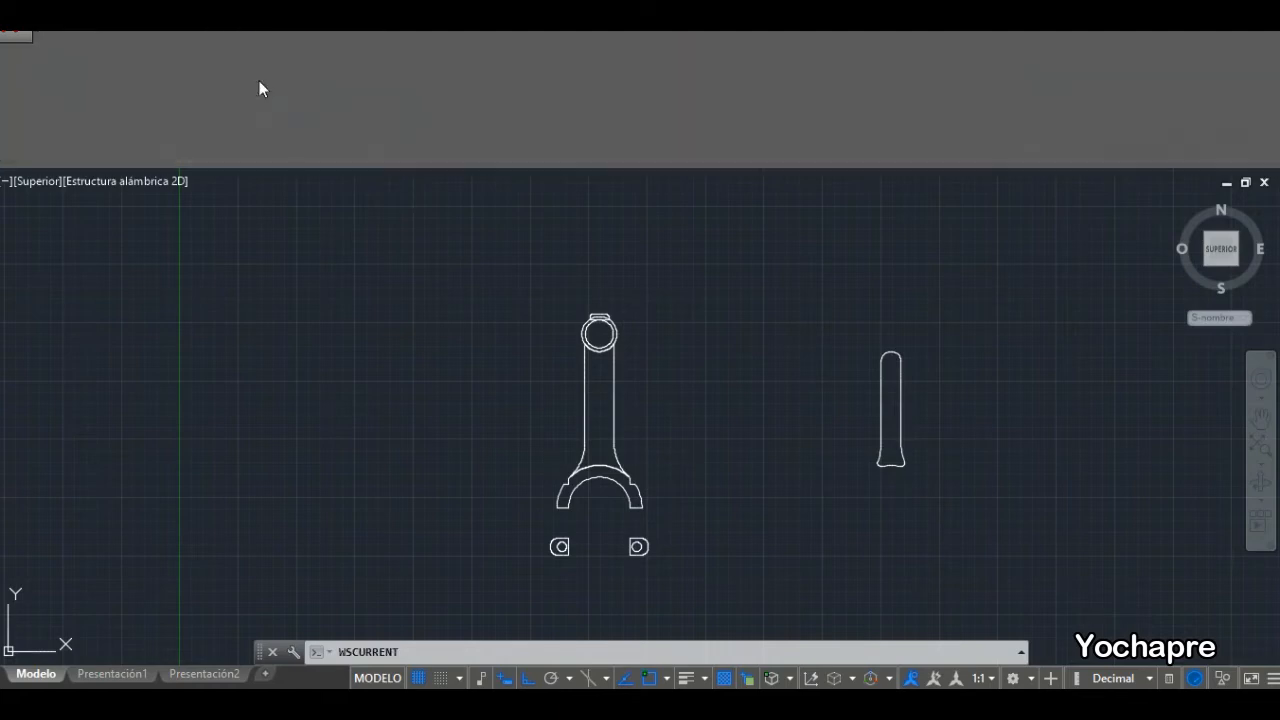
pyautogui.click(1260, 482)
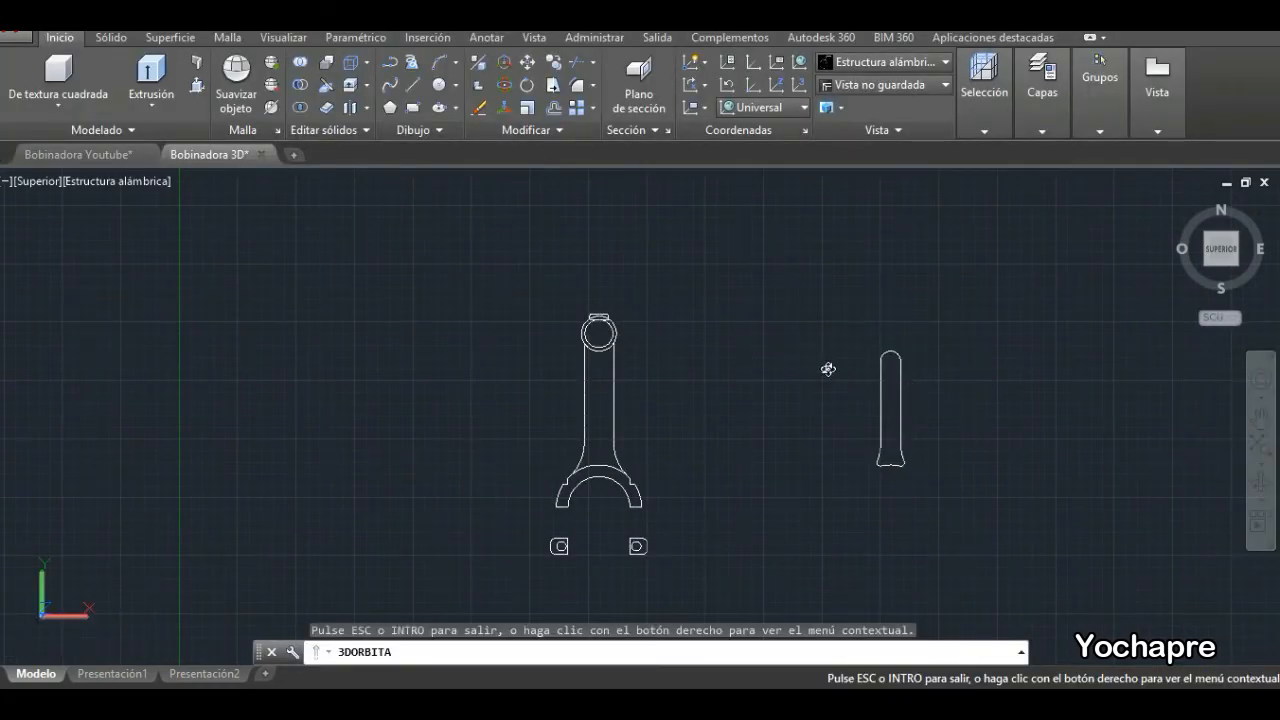
pyautogui.moveTo(828, 369); pyautogui.dragTo(710, 487)
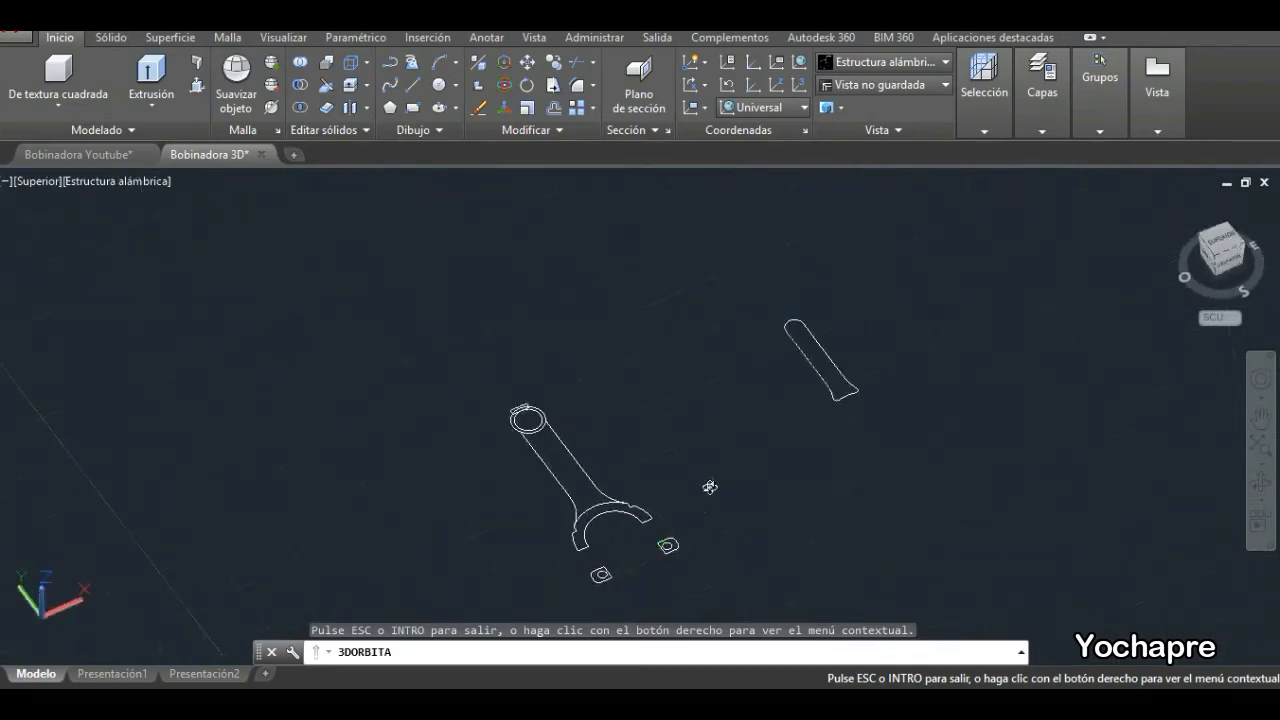
pyautogui.moveTo(633, 516); pyautogui.dragTo(651, 508)
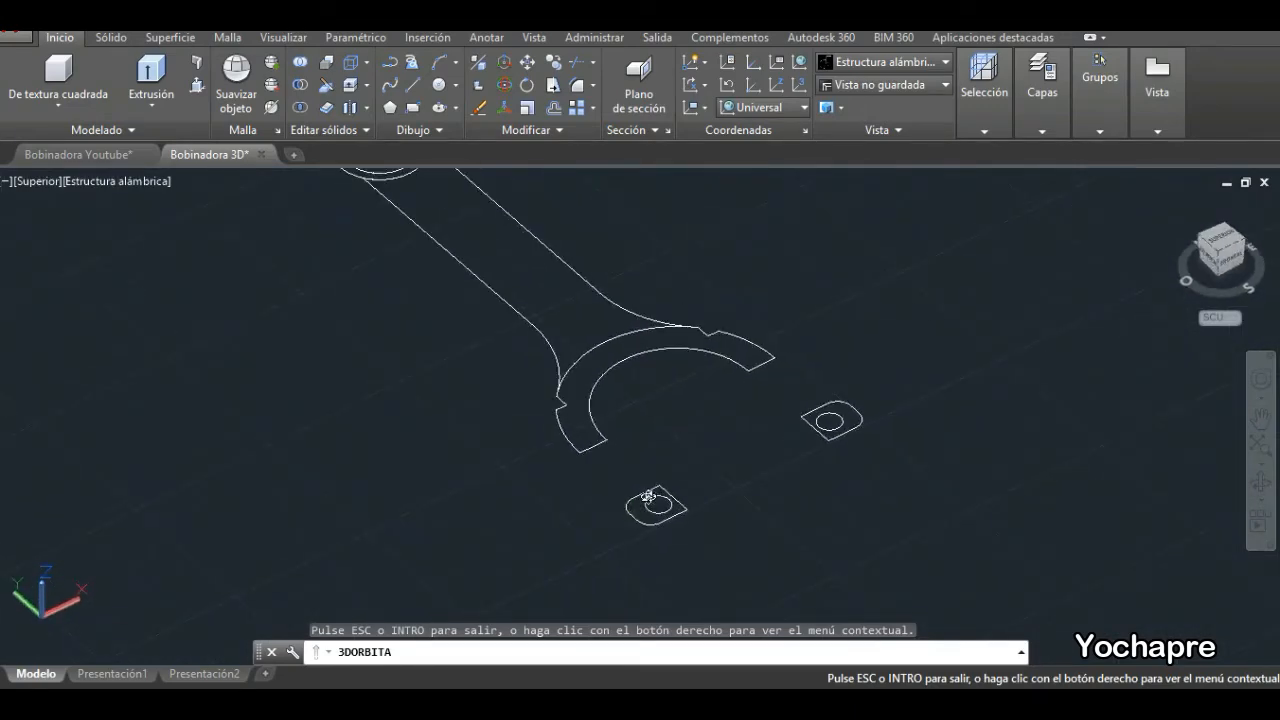
pyautogui.press('Escape')
pyautogui.press('Escape')
pyautogui.press('Escape')
# Rotate both lug profiles and their holes in 3D about the X axis so they stand upright, perpendicular to the arch's plane.
pyautogui.click(503, 84)
pyautogui.moveTo(760, 391)
pyautogui.mouseDown()
pyautogui.moveTo(877, 356)
pyautogui.moveTo(609, 514)
pyautogui.moveTo(604, 495)
pyautogui.mouseUp()
pyautogui.press('Return')
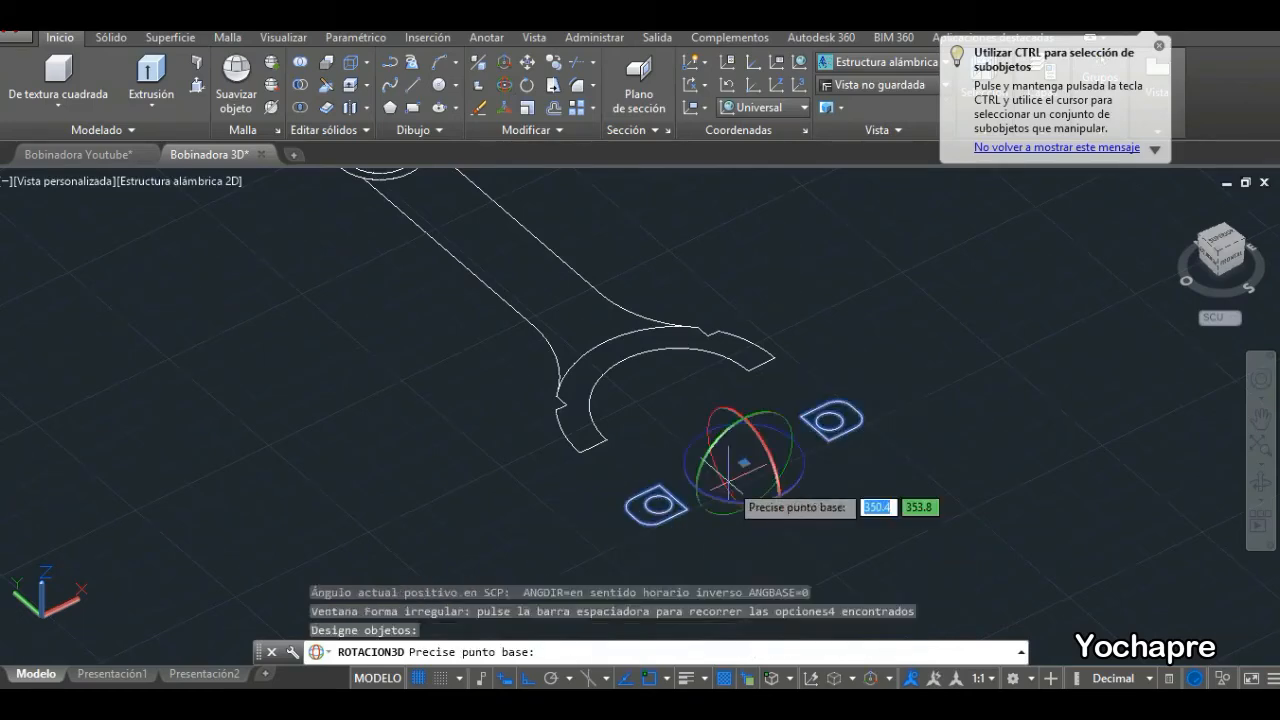
pyautogui.click(658, 504)
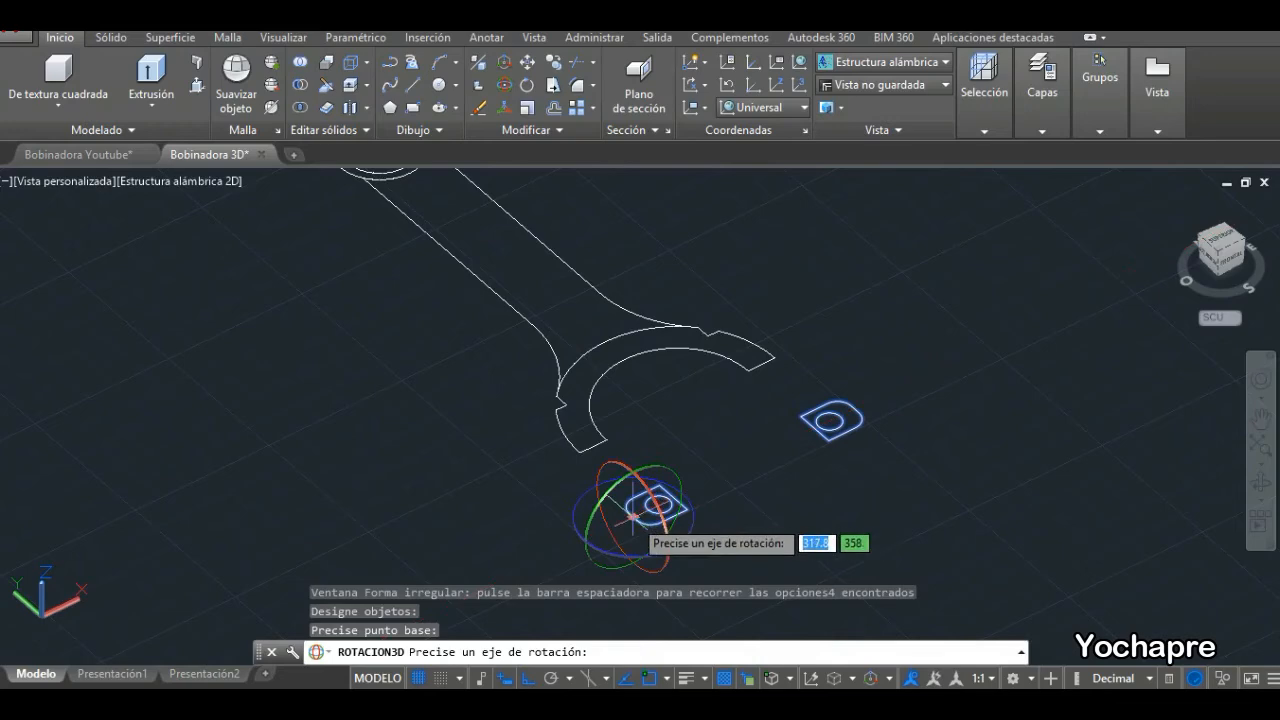
pyautogui.click(648, 492)
pyautogui.click(722, 578)
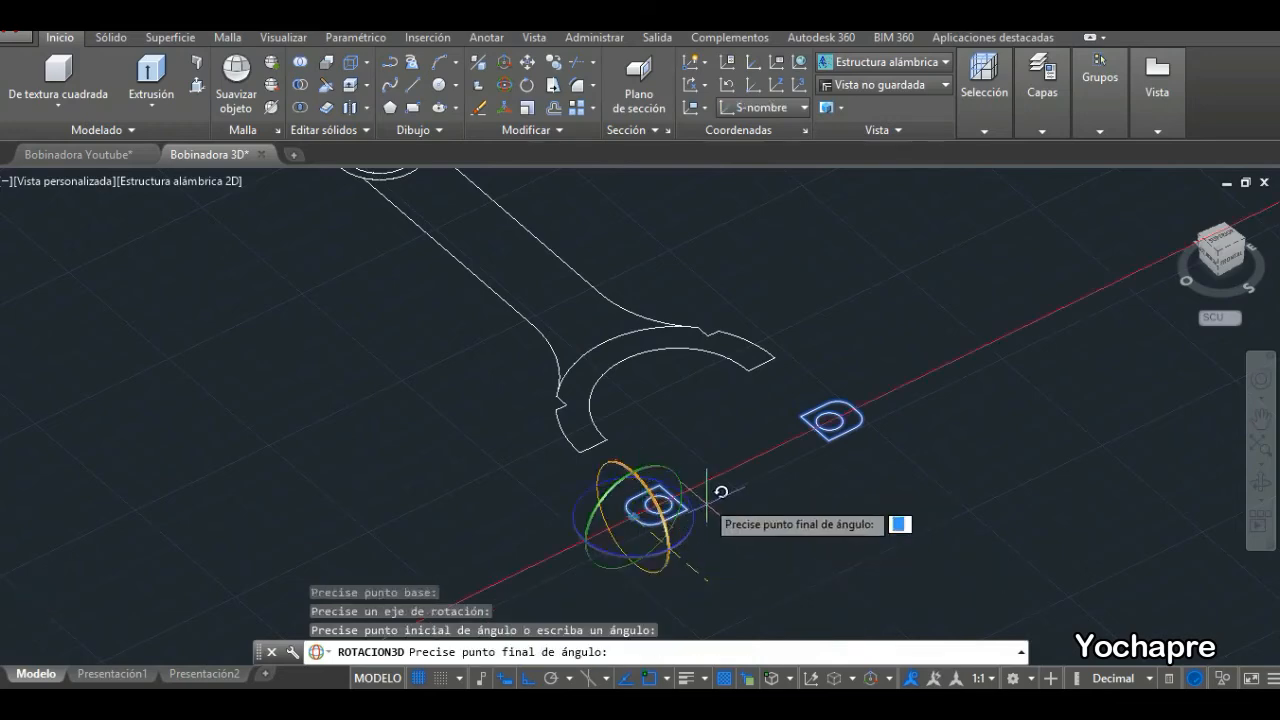
pyautogui.click(734, 496)
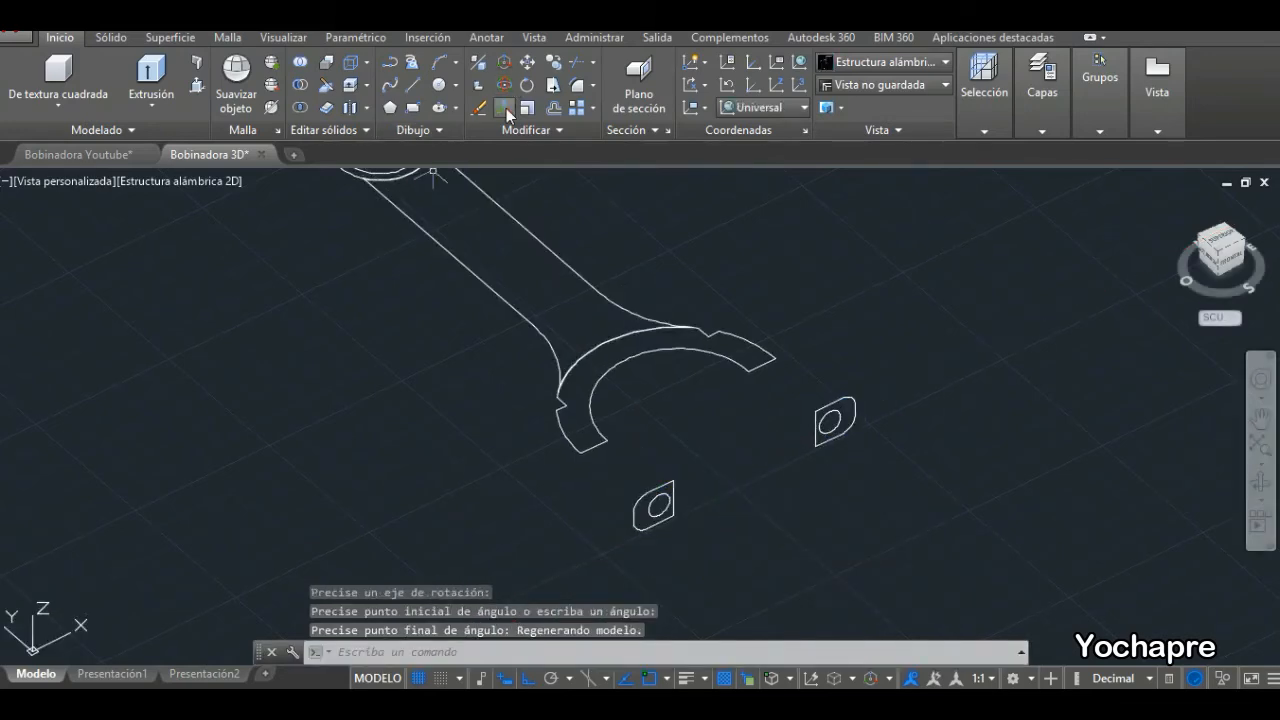
# Move both upright lugs onto the arch's ends, placing the lug's straight-edge midpoint at the inner corner of the arch end.
pyautogui.click(527, 62)
pyautogui.moveTo(879, 361); pyautogui.dragTo(680, 572)
pyautogui.press('Return')
pyautogui.scroll(5, 680, 505)
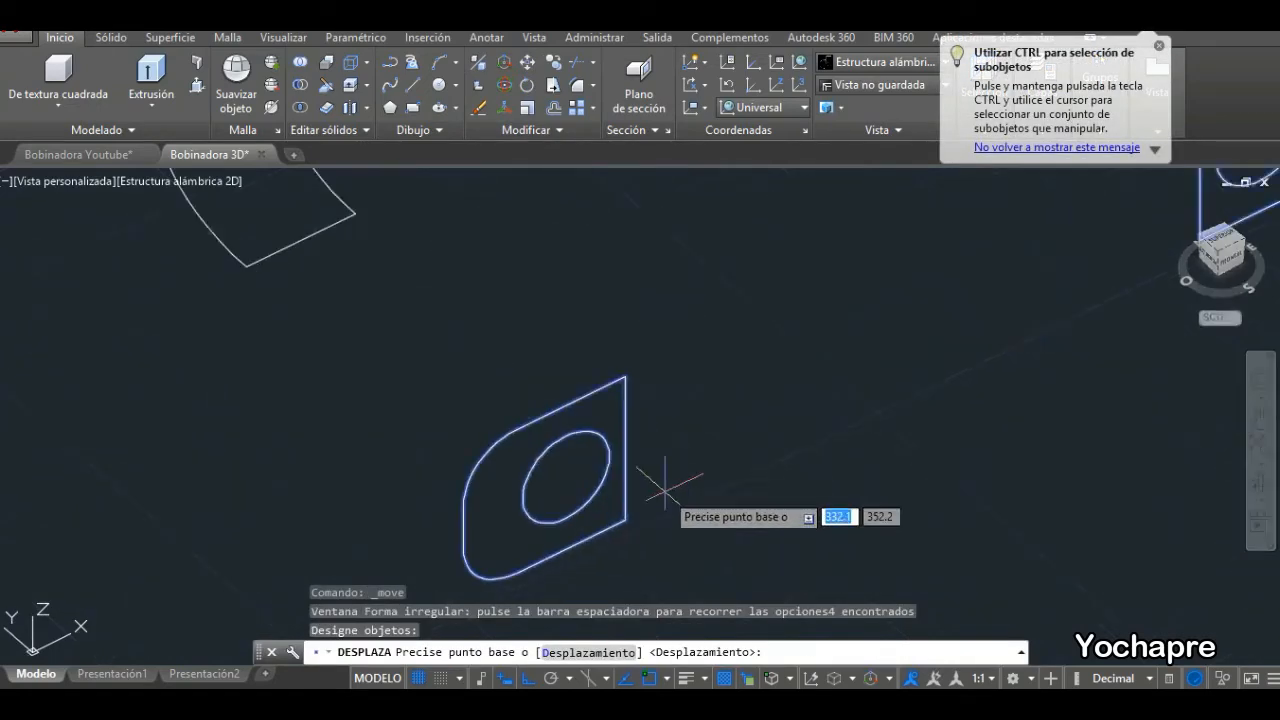
pyautogui.scroll(-2, 640, 470)
pyautogui.click(623, 490)
pyautogui.scroll(-2, 623, 486)
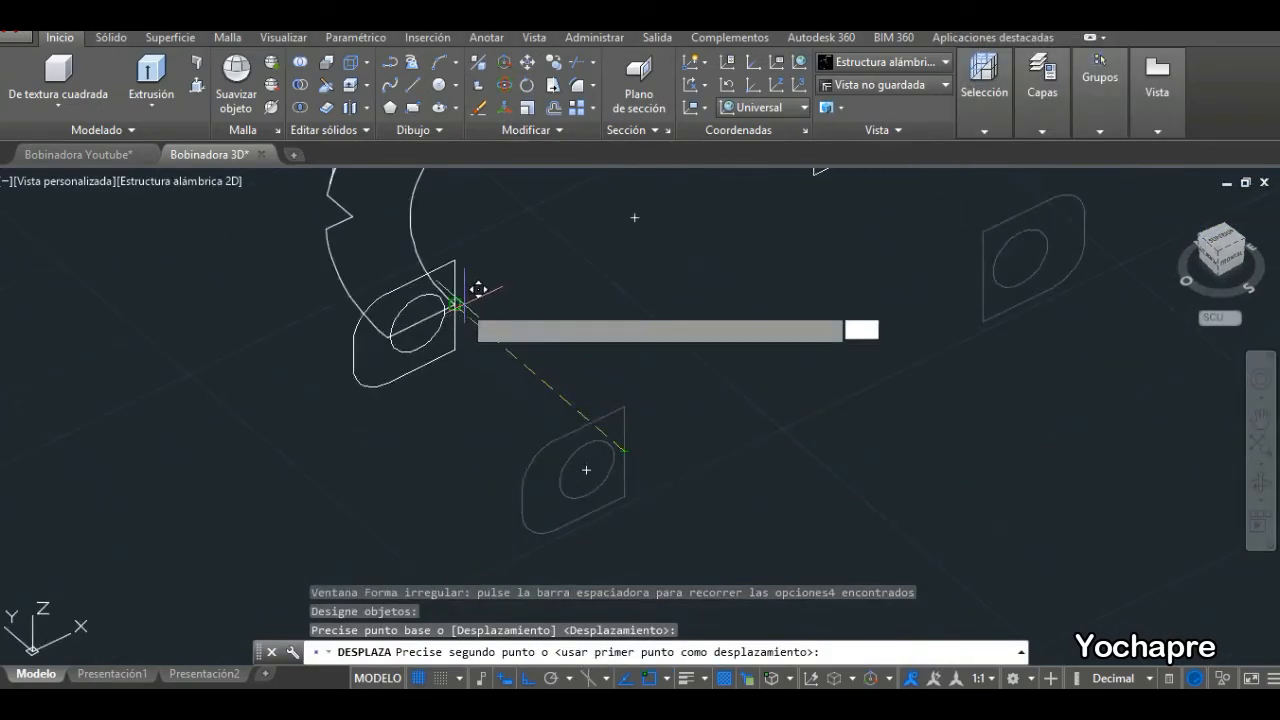
pyautogui.click(466, 291)
pyautogui.scroll(-4, 500, 400)
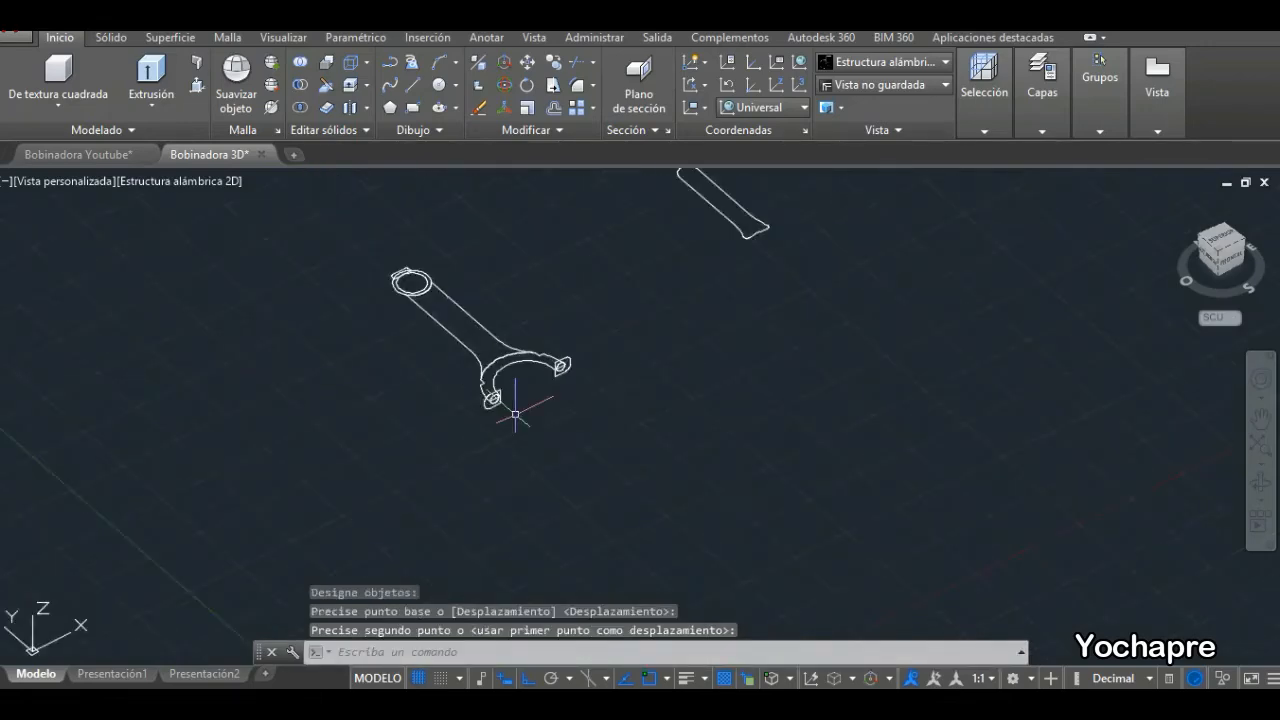
pyautogui.scroll(5, 490, 347)
pyautogui.keyDown('shift'); pyautogui.moveTo(897, 500); pyautogui.dragTo(851, 491, button='middle'); pyautogui.keyUp('shift')
pyautogui.scroll(-3, 851, 491)
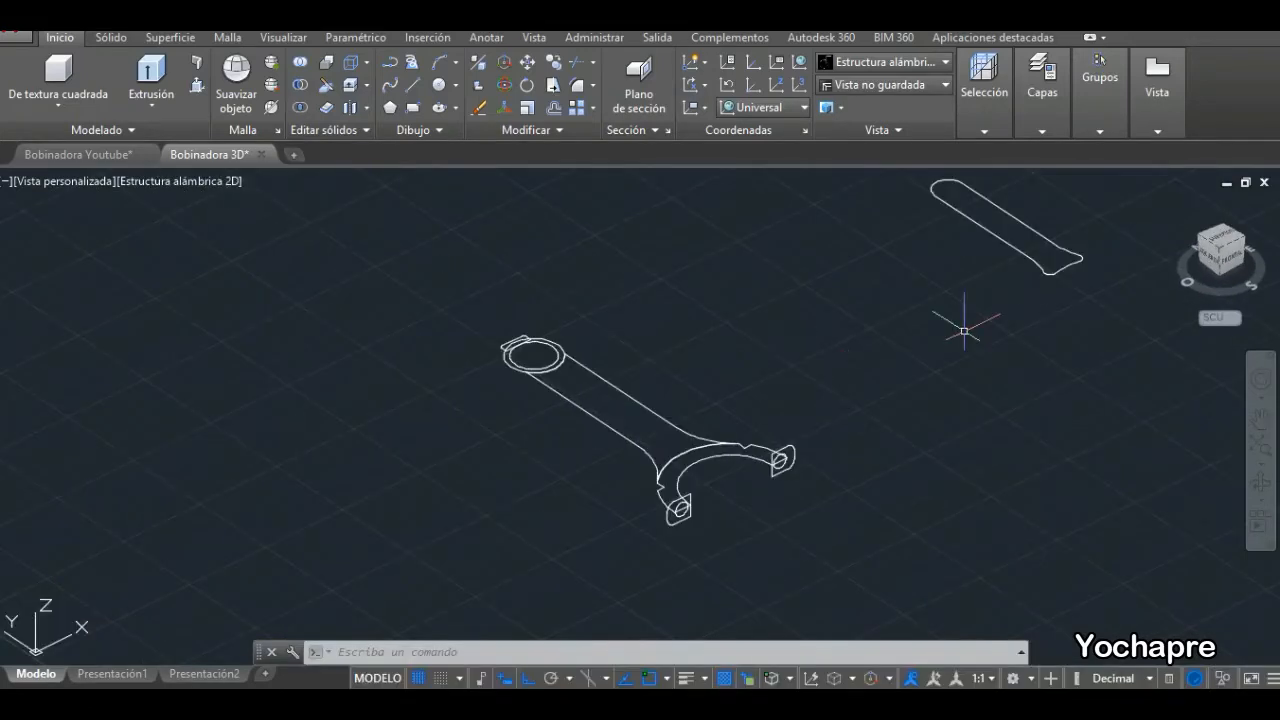
# Move the slot profile inside the column, aligning the midpoint of its lower edge with the arch's outer-arc midpoint.
pyautogui.click(527, 62)
pyautogui.click(1045, 265)
pyautogui.scroll(5, 1050, 262)
pyautogui.press('Return')
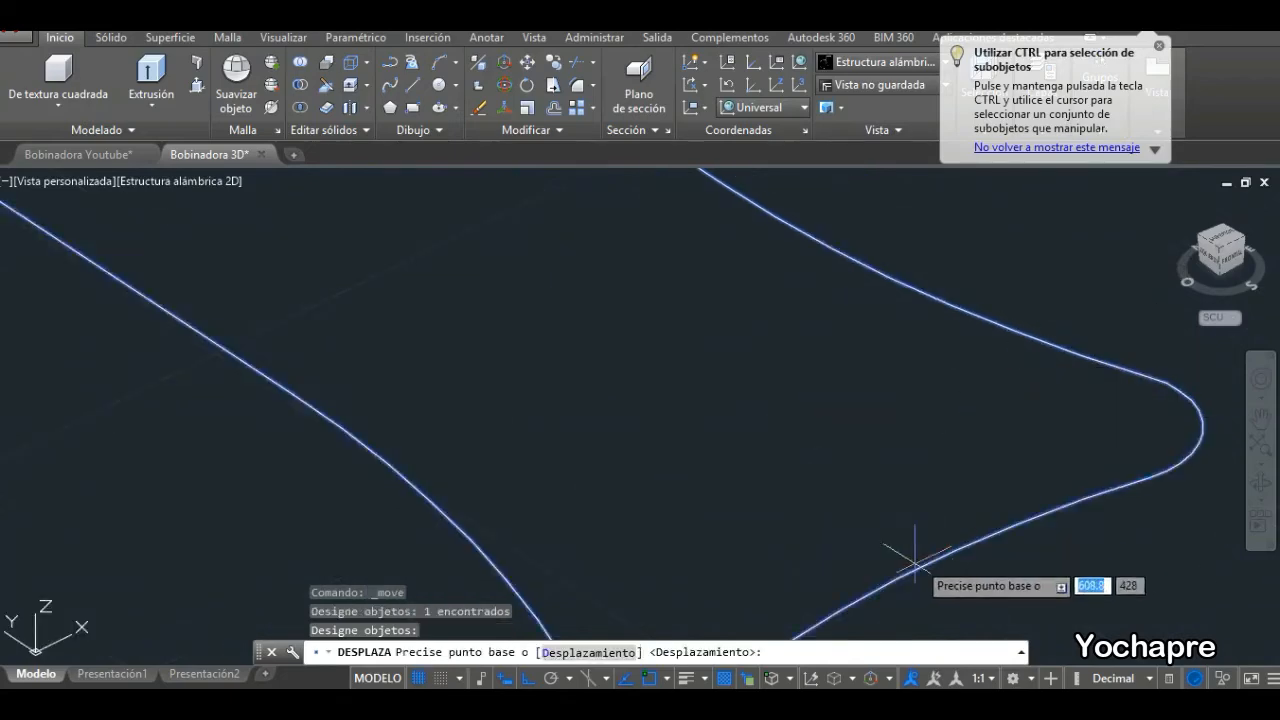
pyautogui.scroll(-3, 857, 523)
pyautogui.click(880, 545)
pyautogui.scroll(-5, 937, 466)
pyautogui.scroll(6, 776, 543)
pyautogui.scroll(-1, 768, 540)
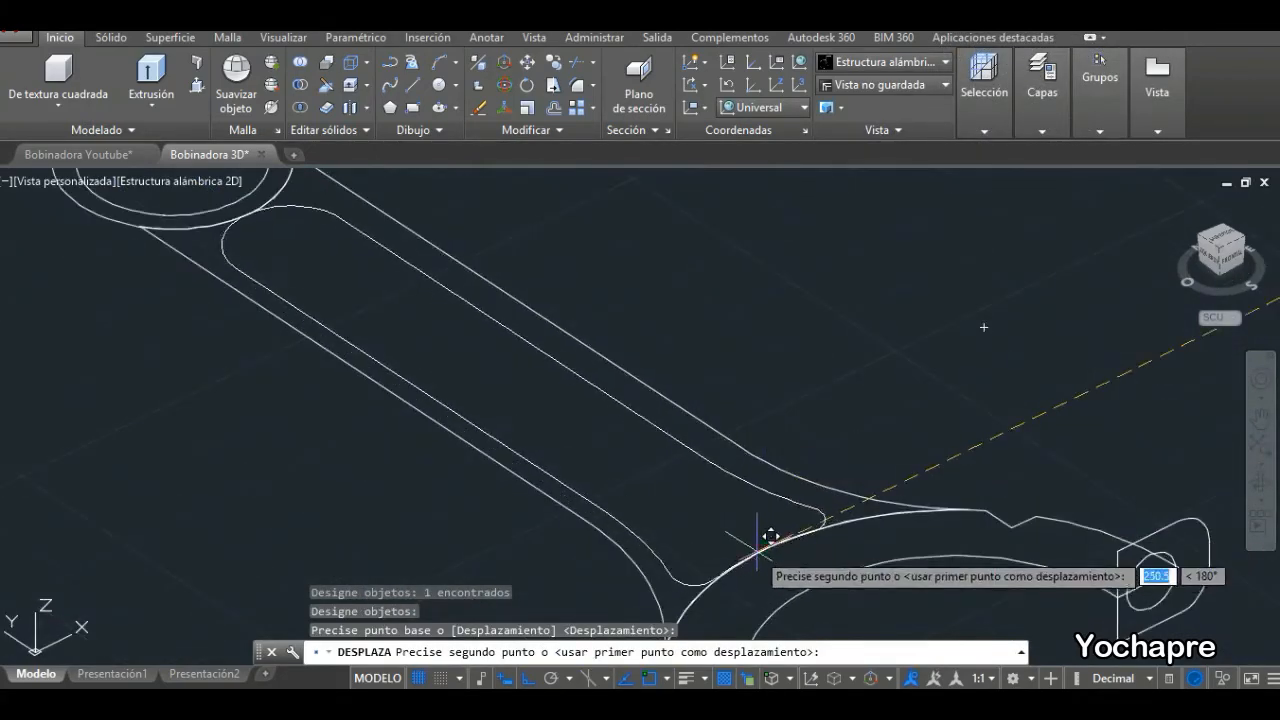
pyautogui.click(762, 540)
pyautogui.scroll(-4, 824, 440)
pyautogui.hotkey('ctrl', 'y')
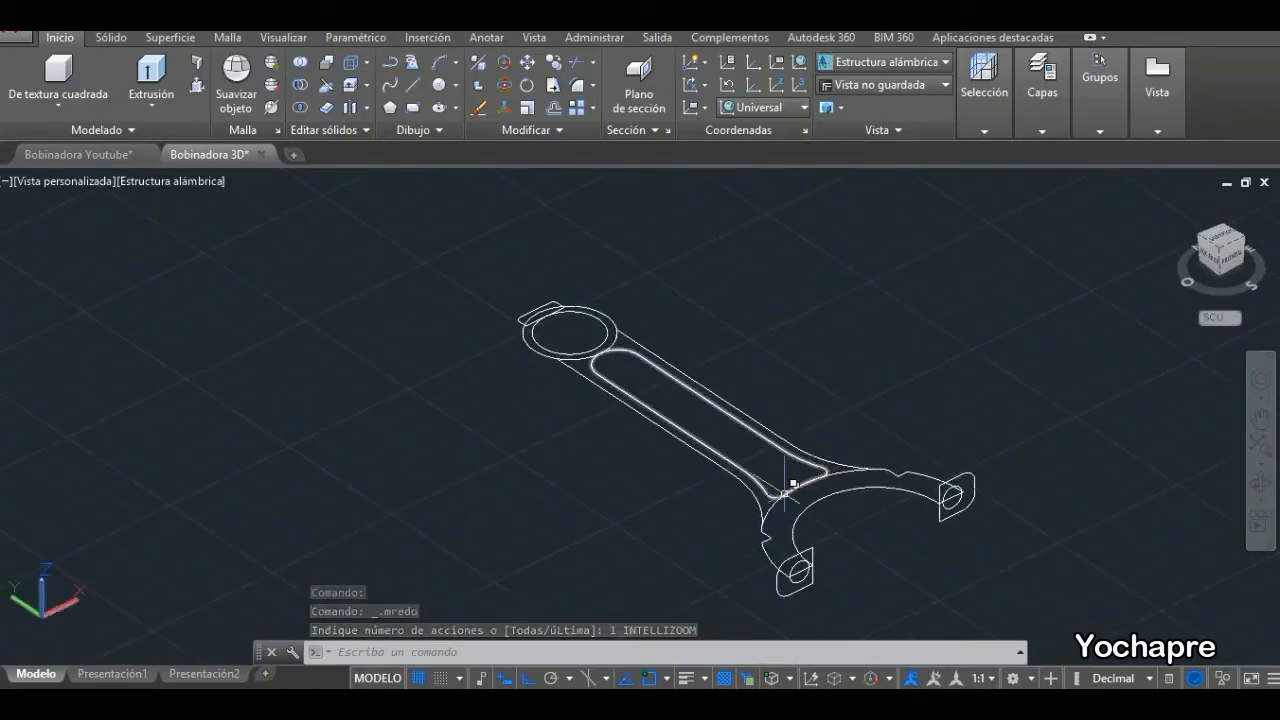
# Raise the slot profile 3 units along the Z axis with 3D Move.
pyautogui.click(505, 64)
pyautogui.click(592, 283)
pyautogui.press('Return')
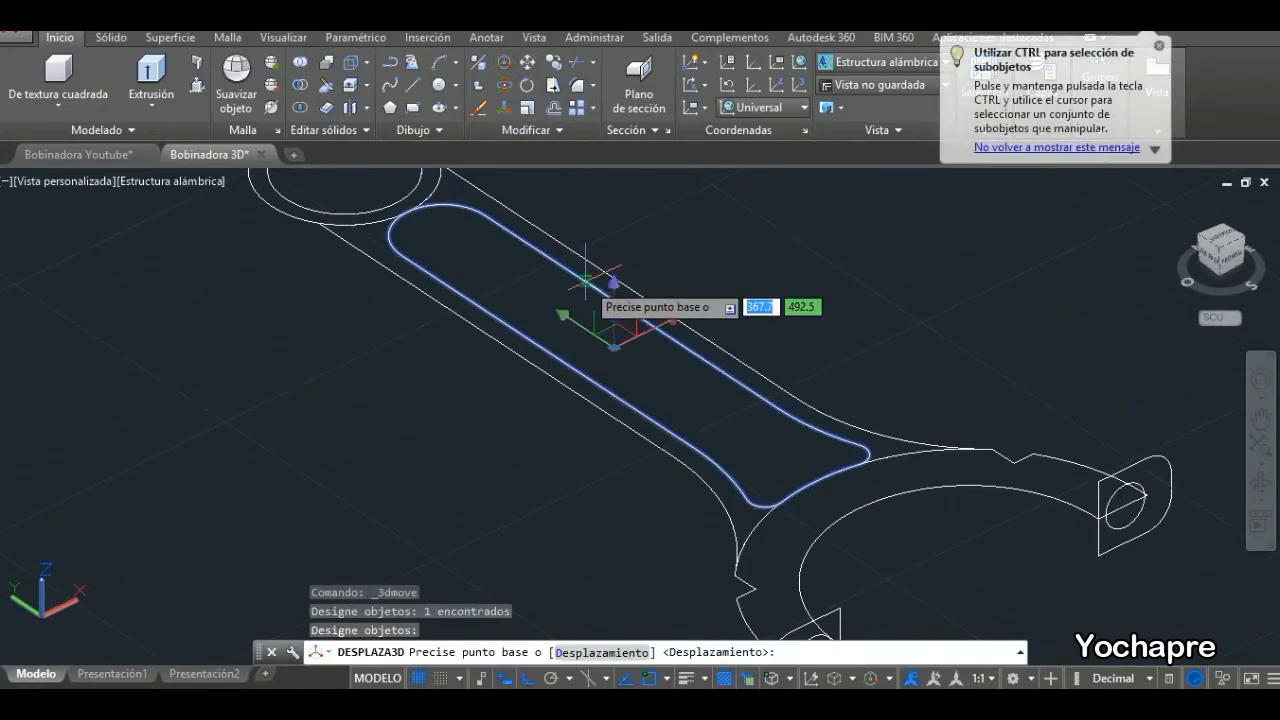
pyautogui.click(628, 331)
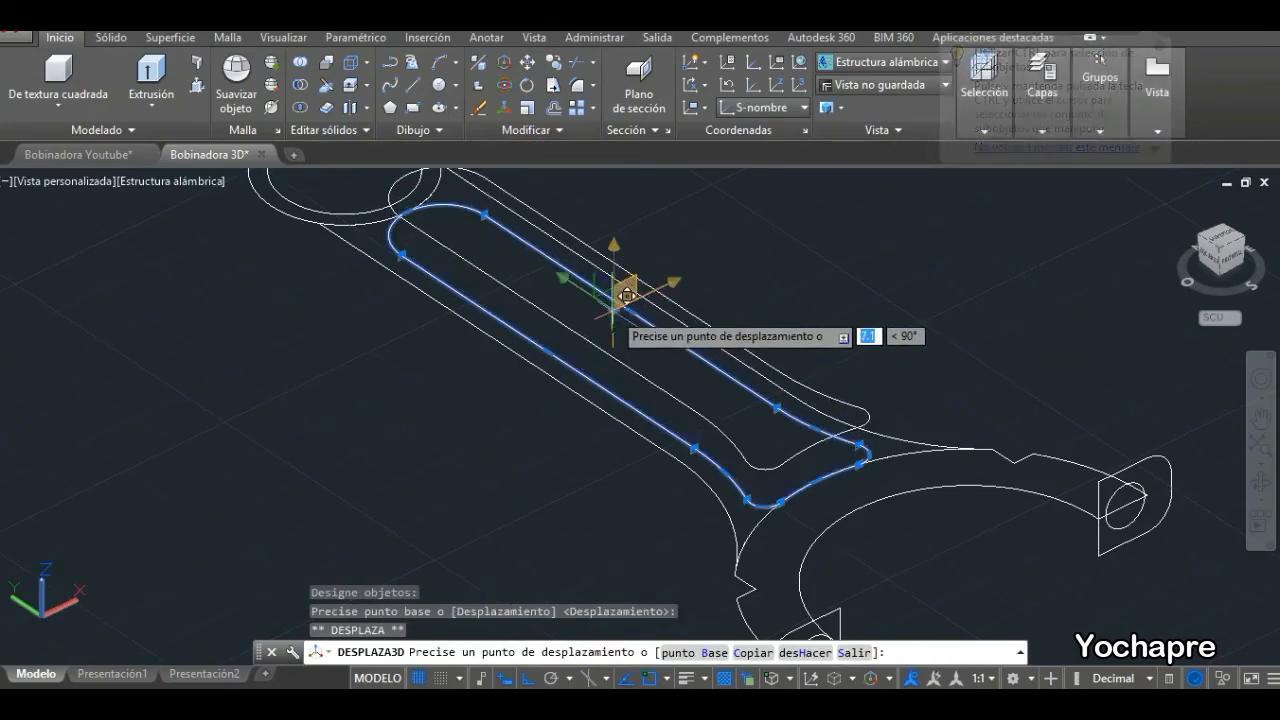
pyautogui.press('Return')
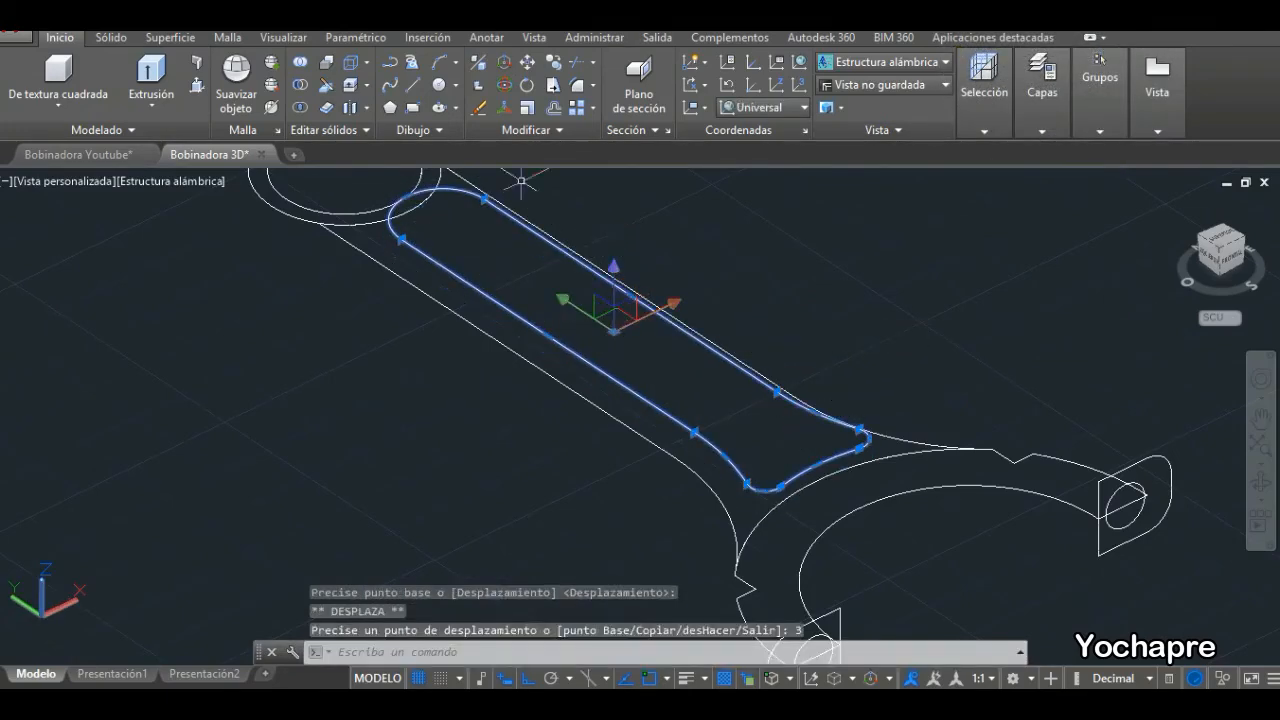
pyautogui.press('Escape')
# Raise the inner circle of the column's ring 20 units along the Z axis with 3D Move.
pyautogui.click(1261, 483)
pyautogui.moveTo(850, 470); pyautogui.dragTo(826, 424)
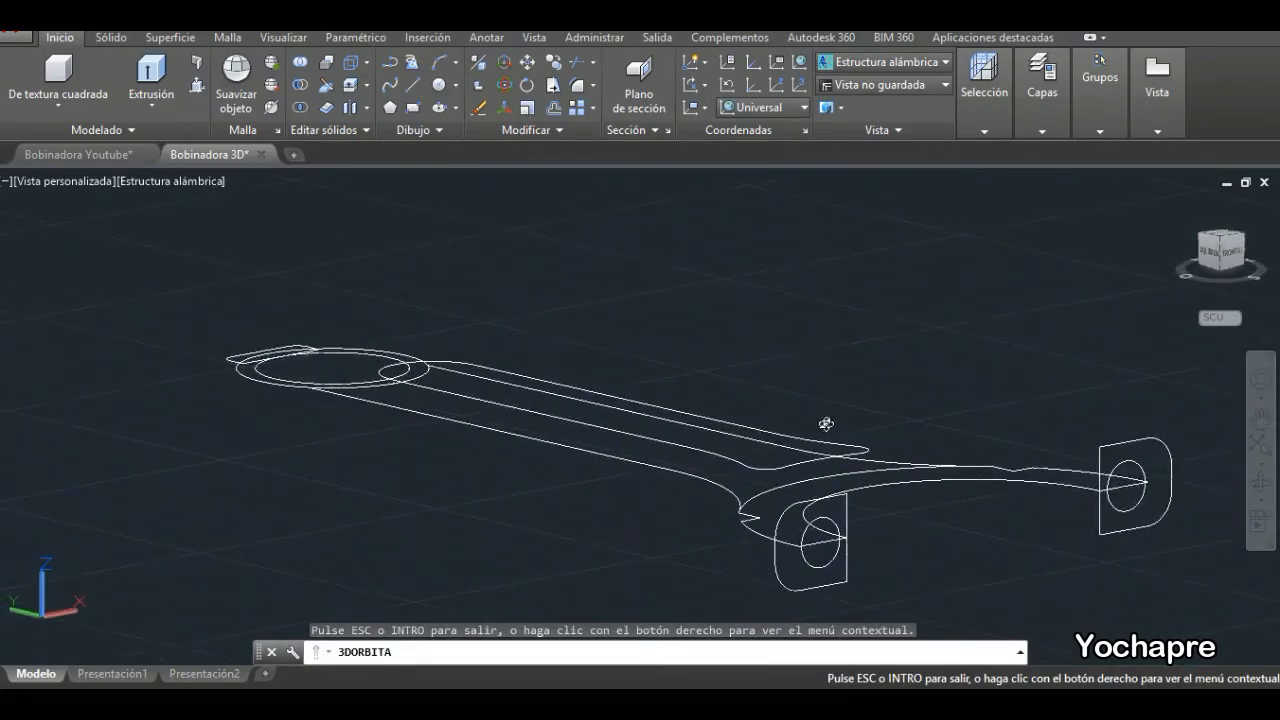
pyautogui.moveTo(806, 511); pyautogui.dragTo(646, 268)
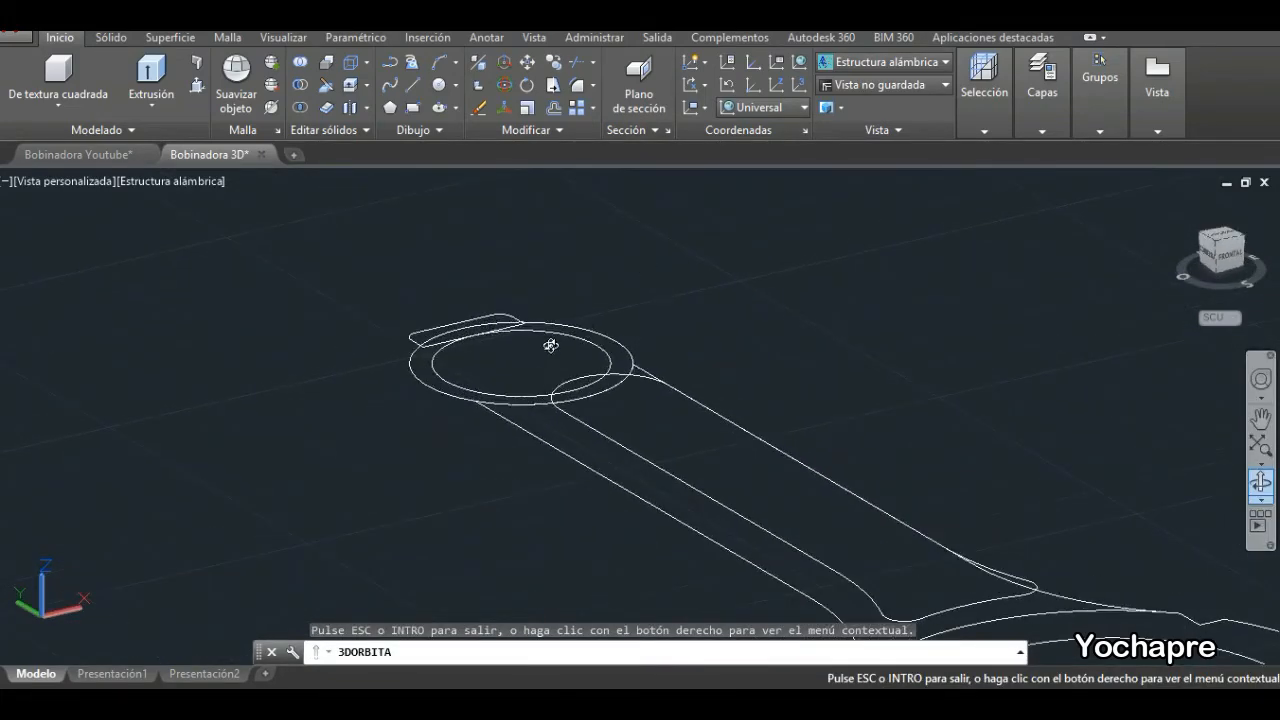
pyautogui.press('Escape')
pyautogui.press('Return')
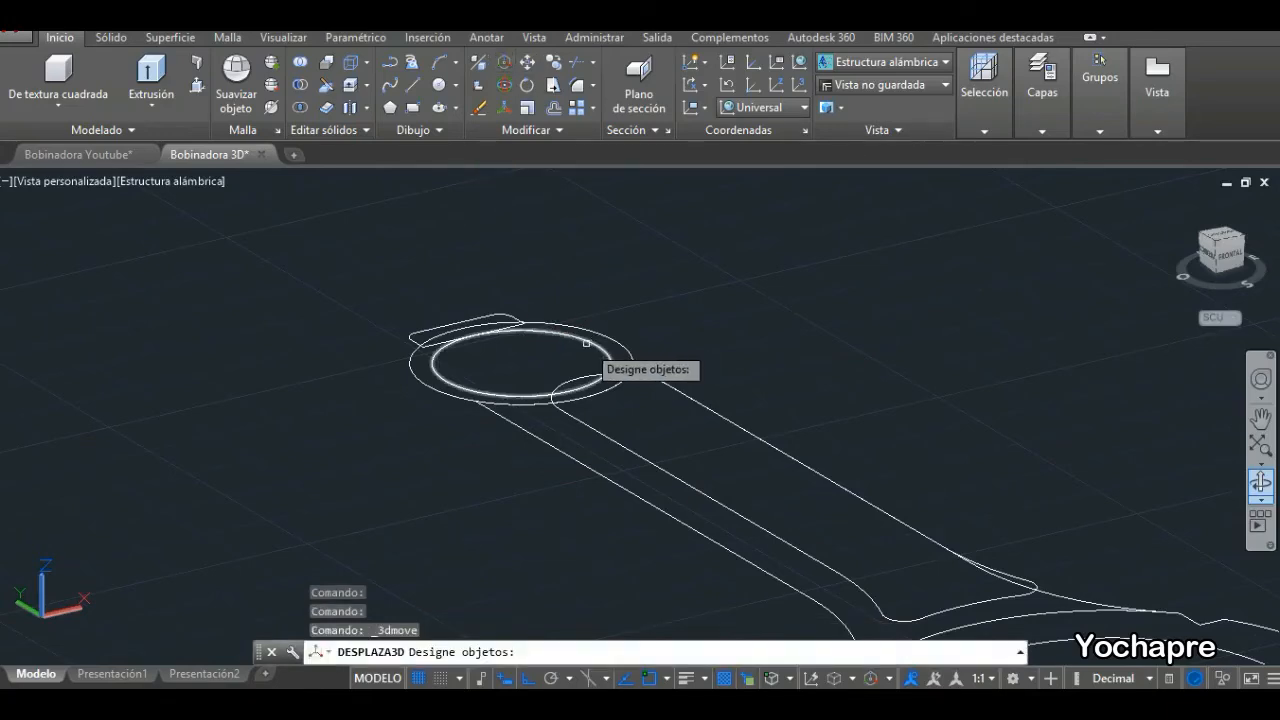
pyautogui.click(583, 340)
pyautogui.press('Return')
pyautogui.click(522, 362)
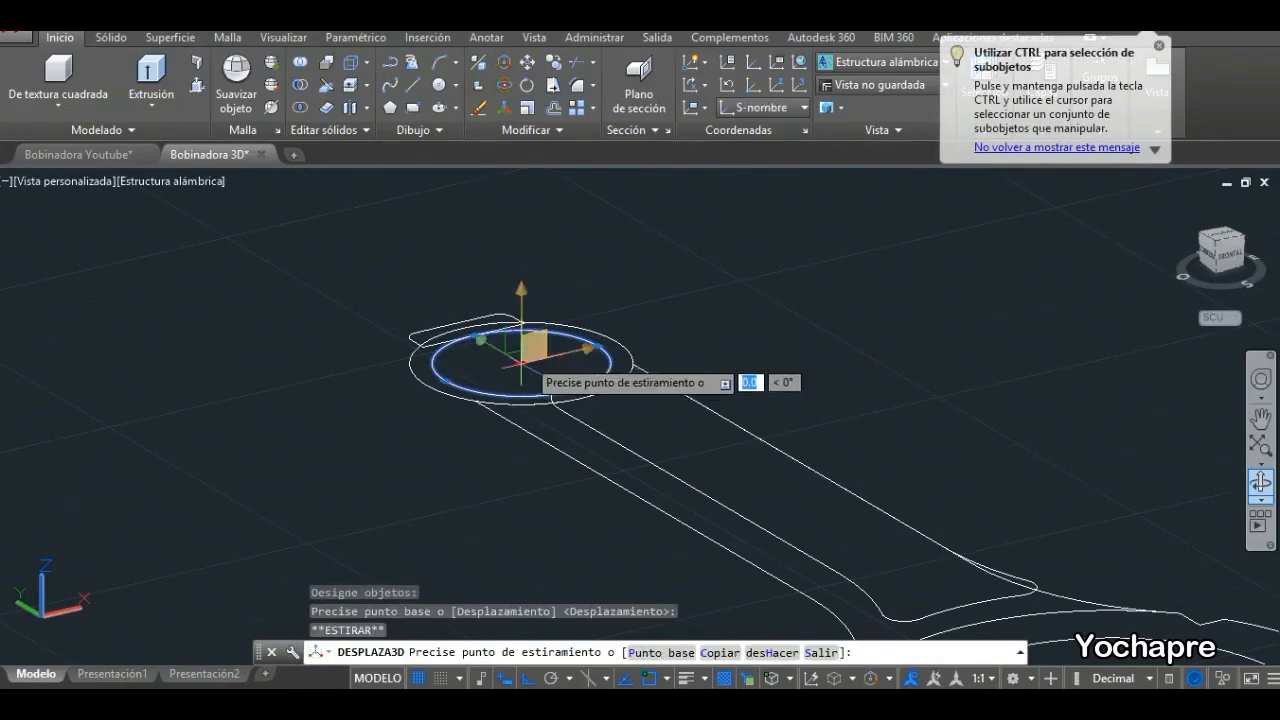
pyautogui.write('20')
pyautogui.press('Return')
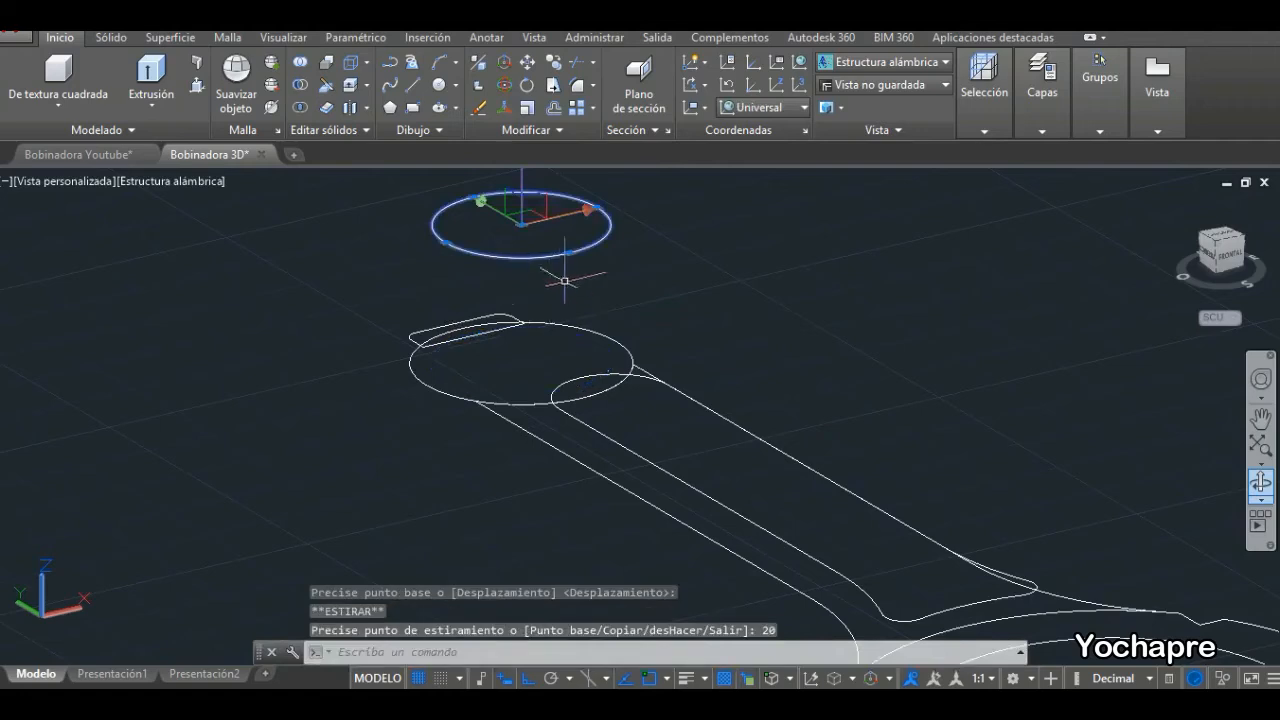
pyautogui.press('Delete')
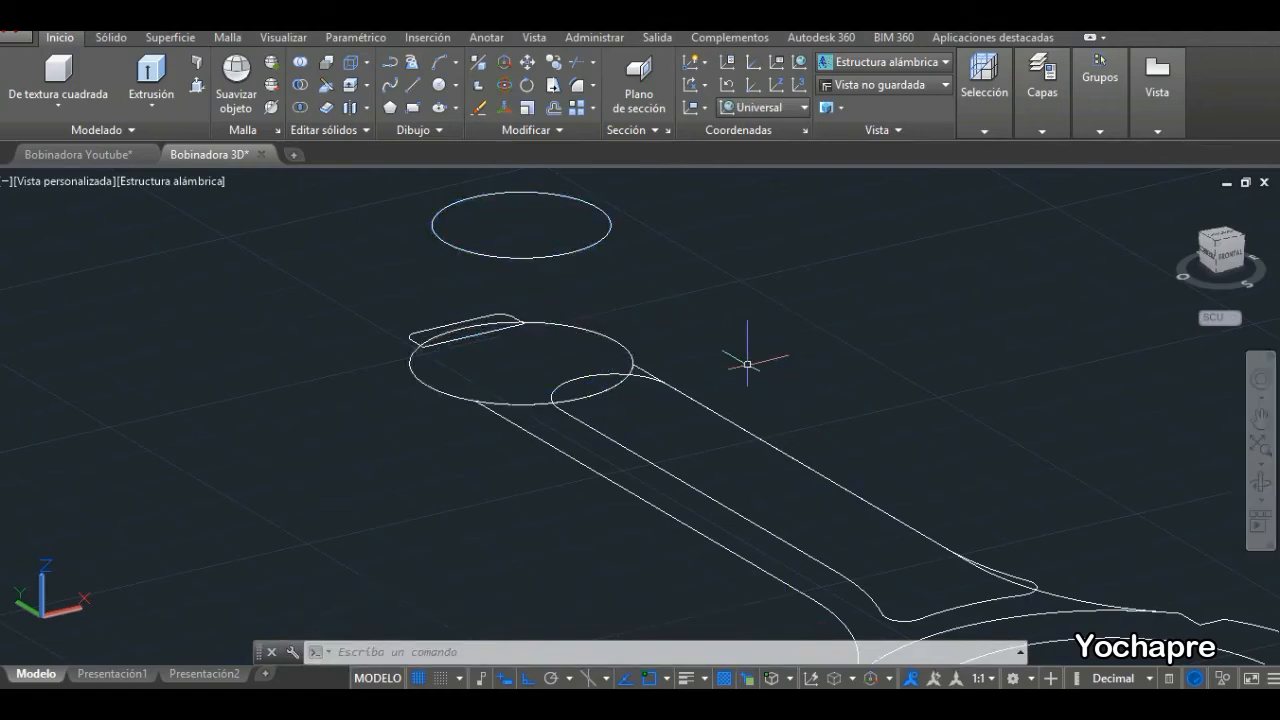
# Extrude the raised slot profile inside the column to a height of 10 units.
pyautogui.scroll(-4, 747, 364)
pyautogui.click(1261, 484)
pyautogui.moveTo(870, 430); pyautogui.dragTo(902, 466)
pyautogui.press('Escape')
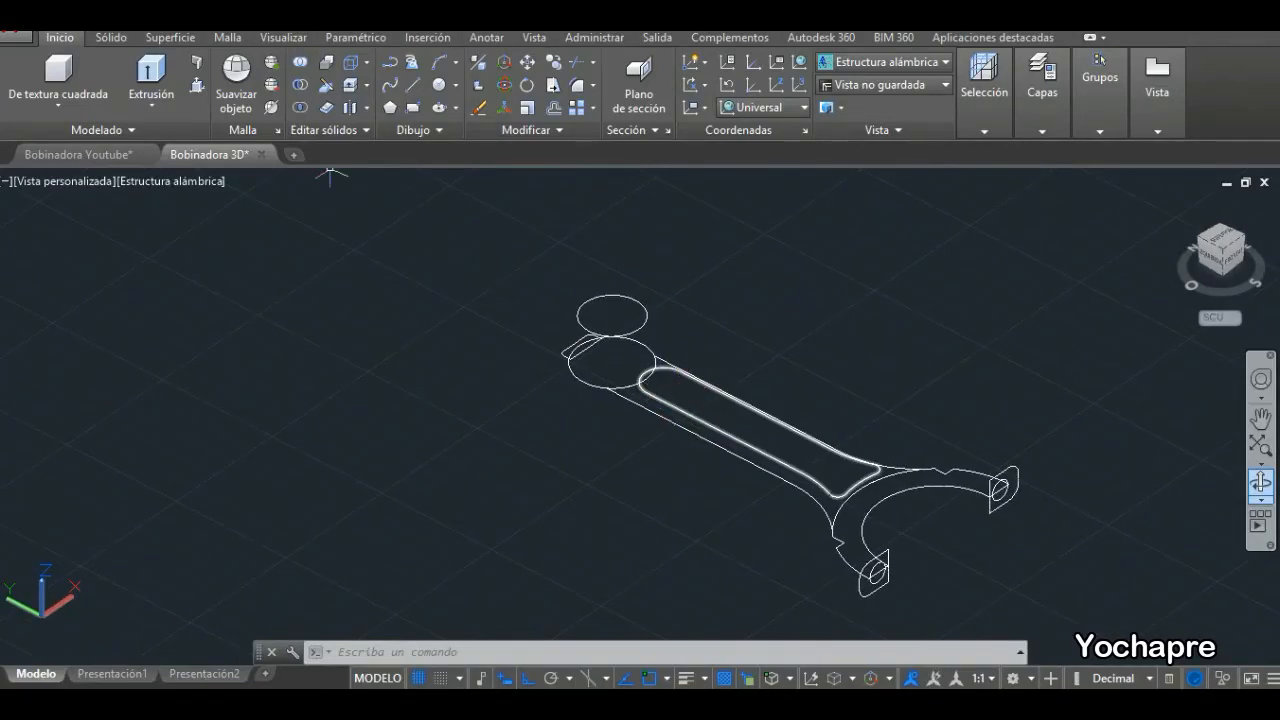
pyautogui.click(160, 80)
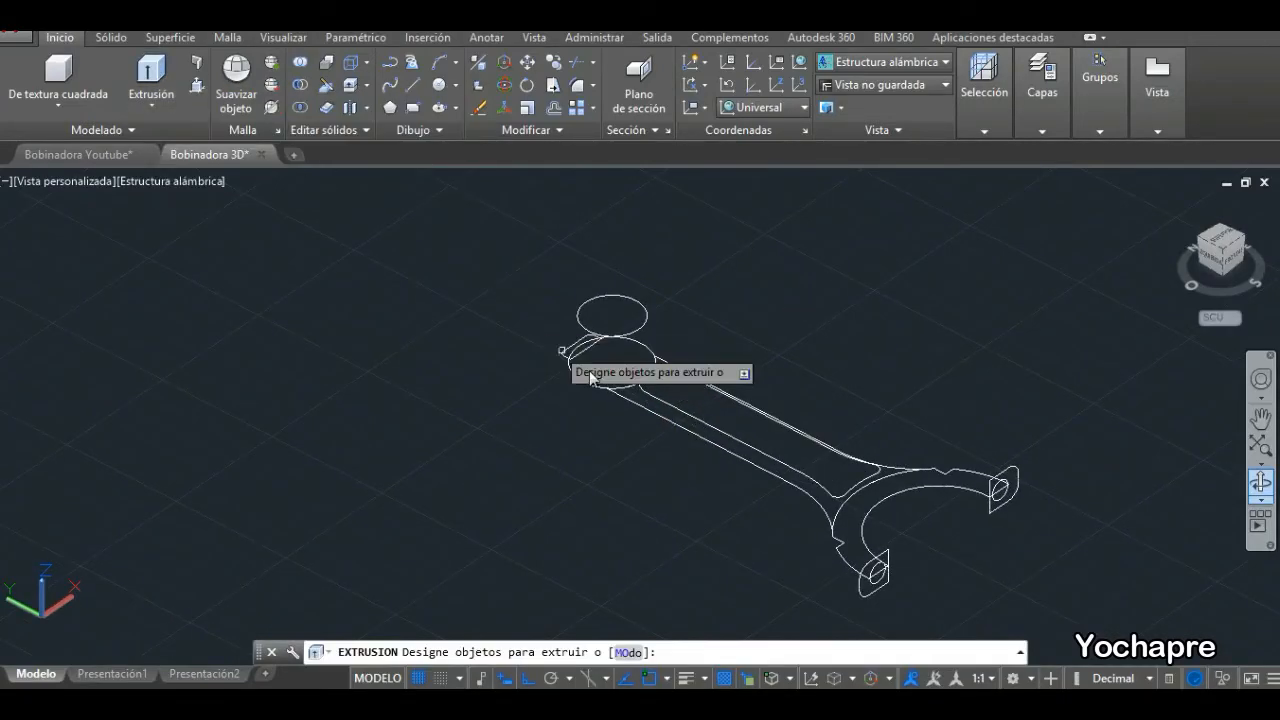
pyautogui.click(661, 398)
pyautogui.rightClick(664, 403)
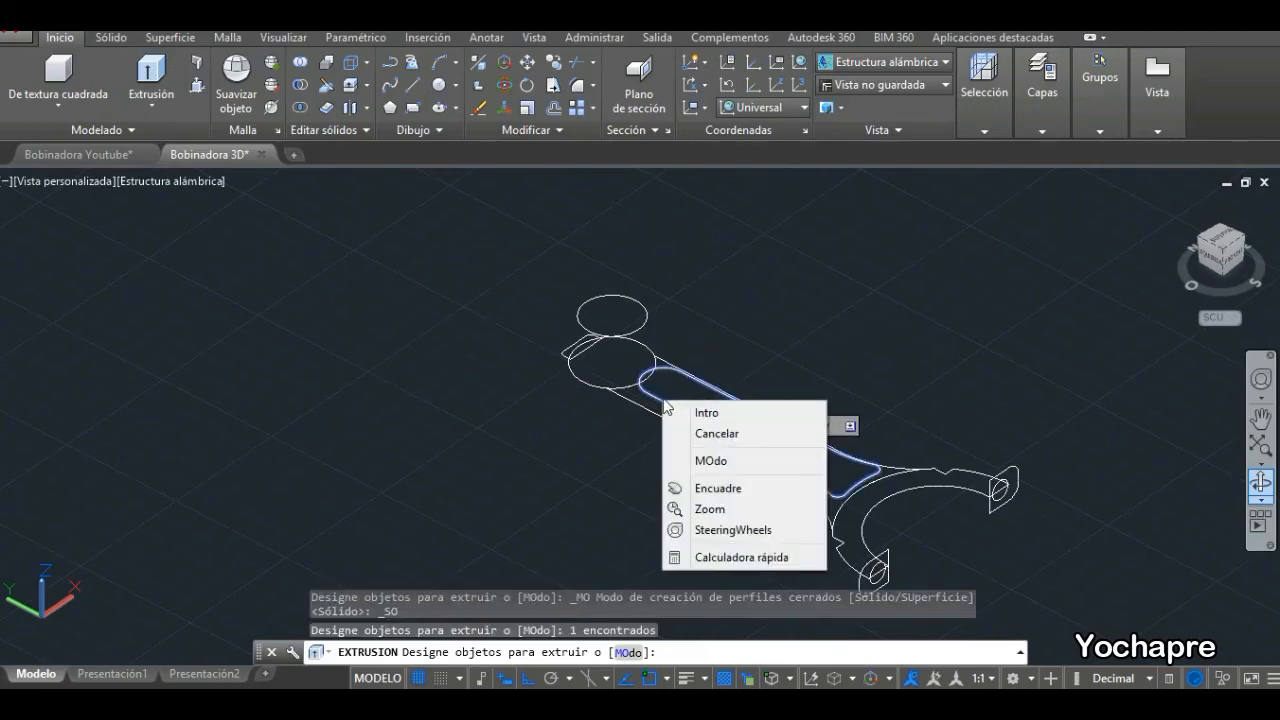
pyautogui.click(704, 414)
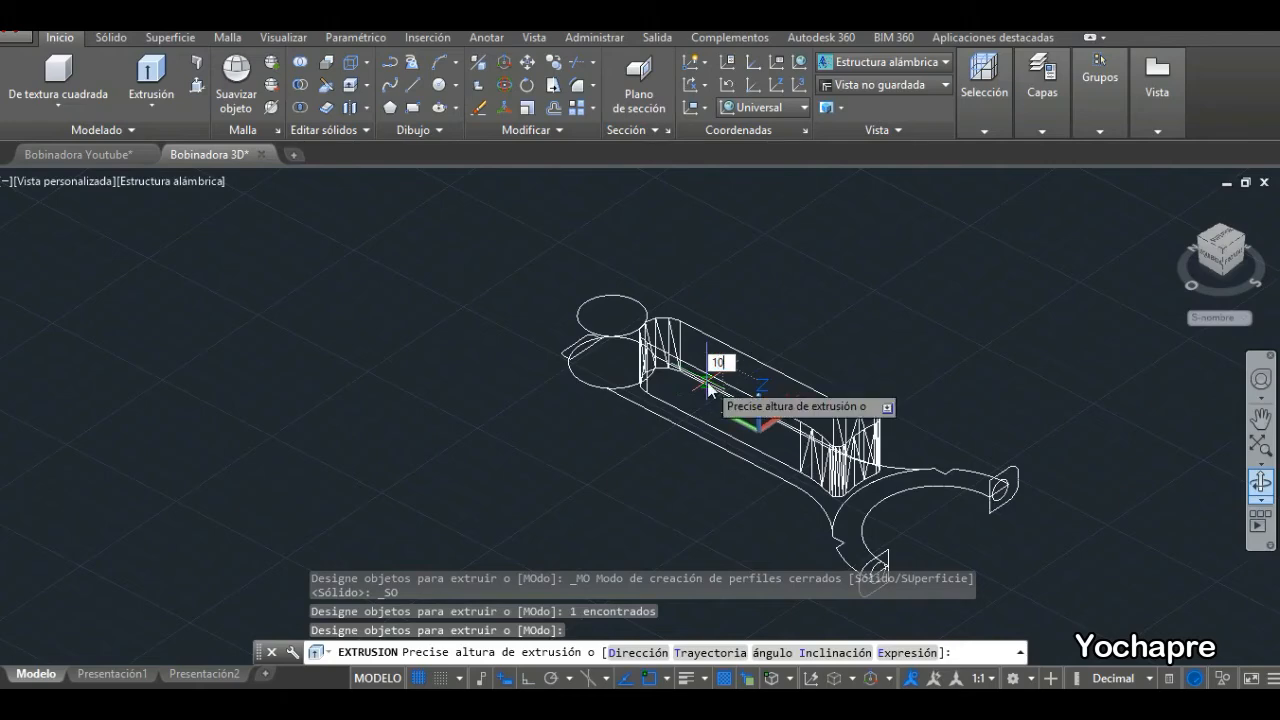
pyautogui.press('Return')
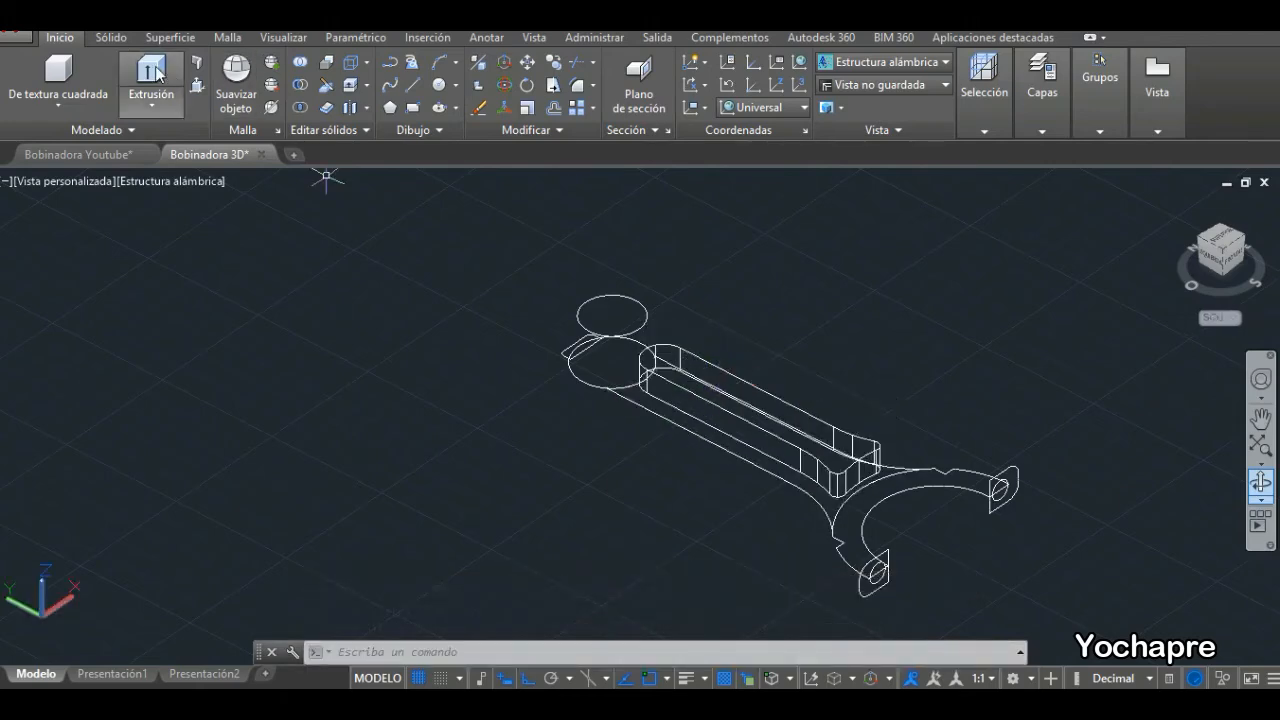
# Extrude the small tab profile beside the ring and the column profile together to a height of 7 units.
pyautogui.click(152, 74)
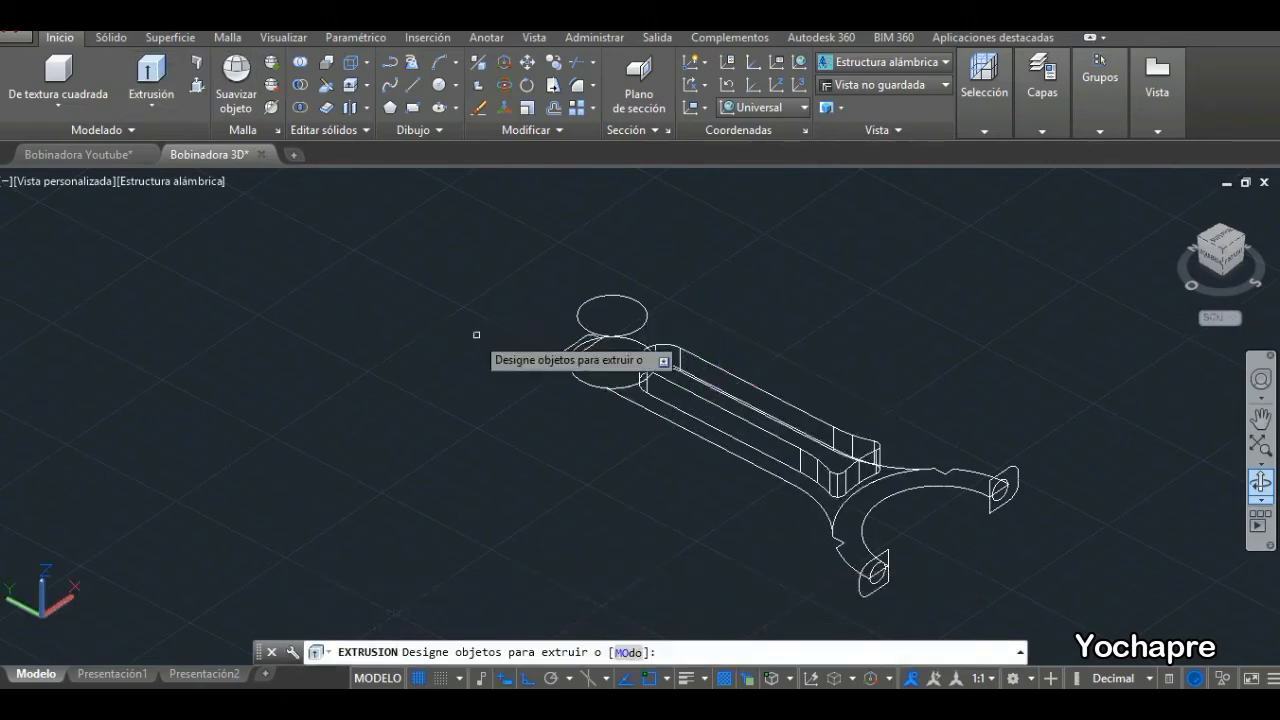
pyautogui.click(562, 349)
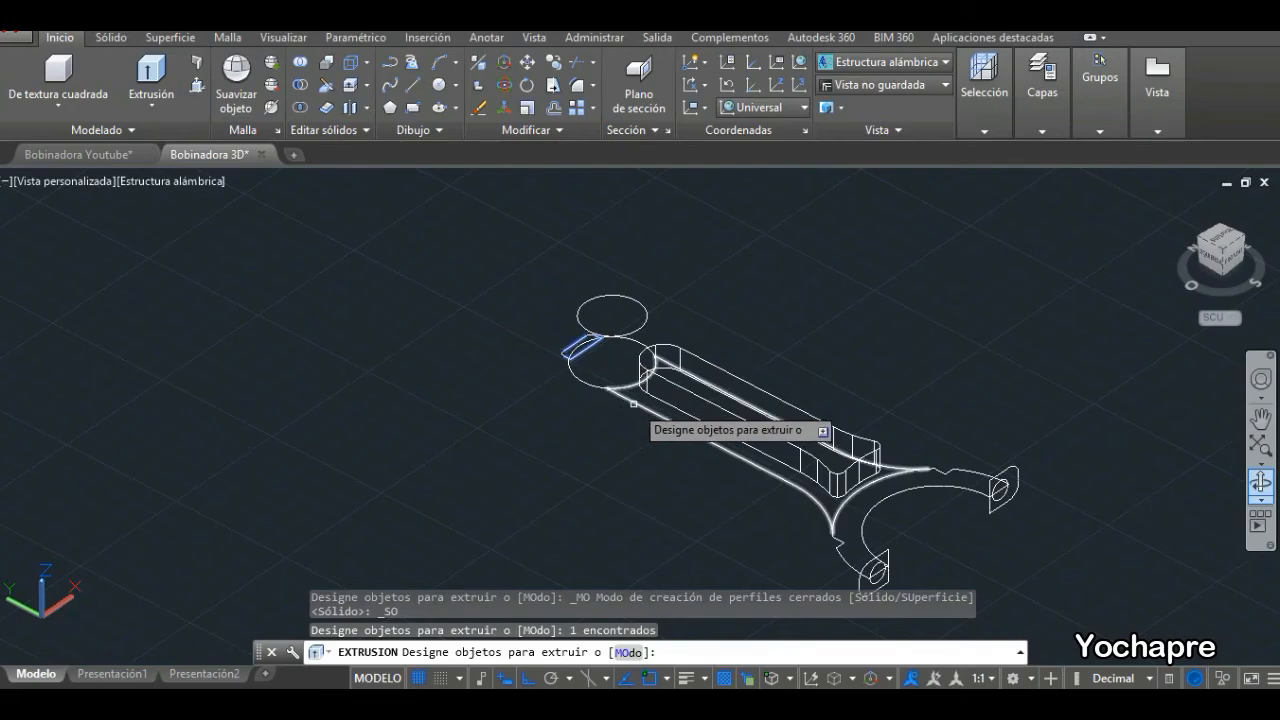
pyautogui.click(633, 403)
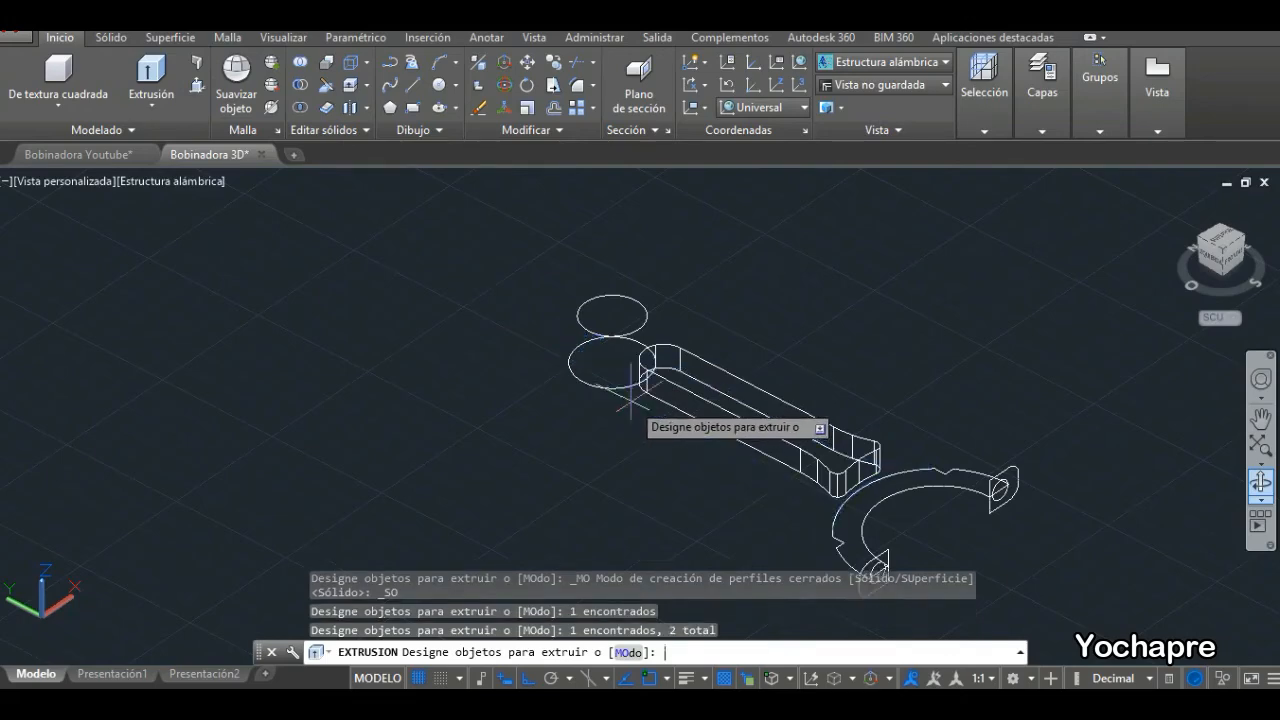
pyautogui.press('Return')
pyautogui.press('Return')
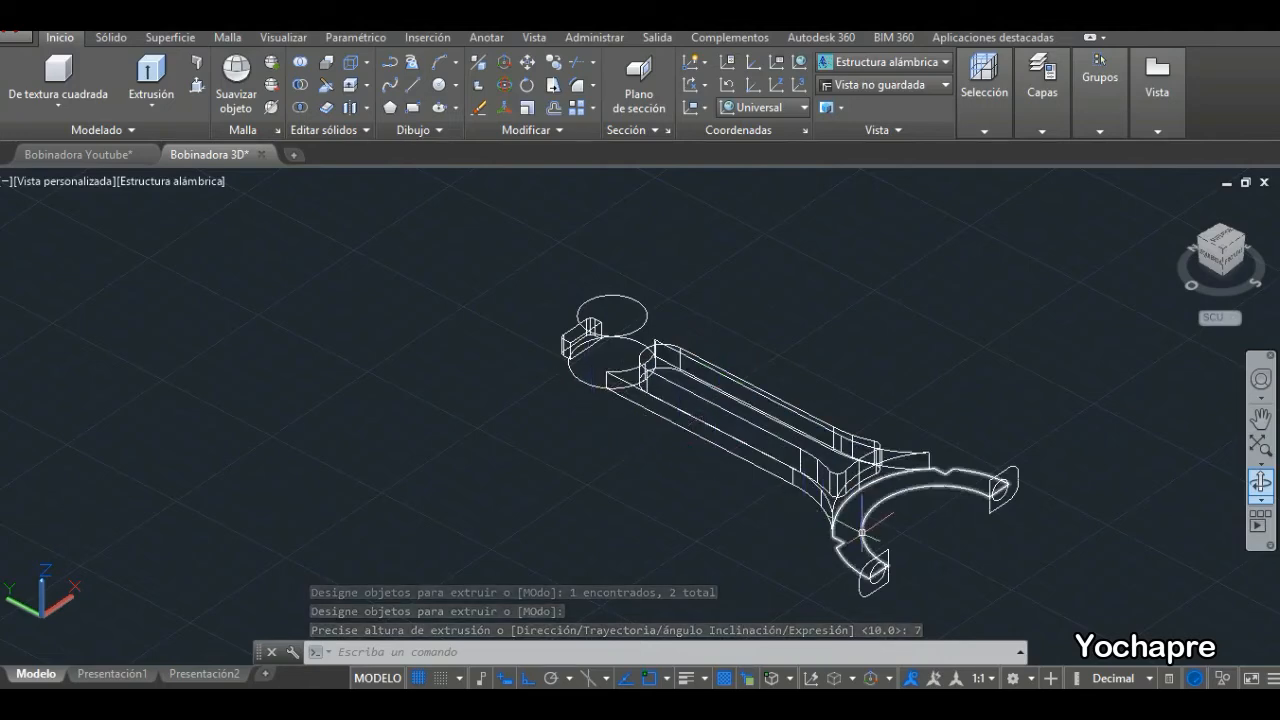
# Extrude the ring's outer circle and the arch profile together to a height of 13 units.
pyautogui.click(151, 75)
pyautogui.click(595, 384)
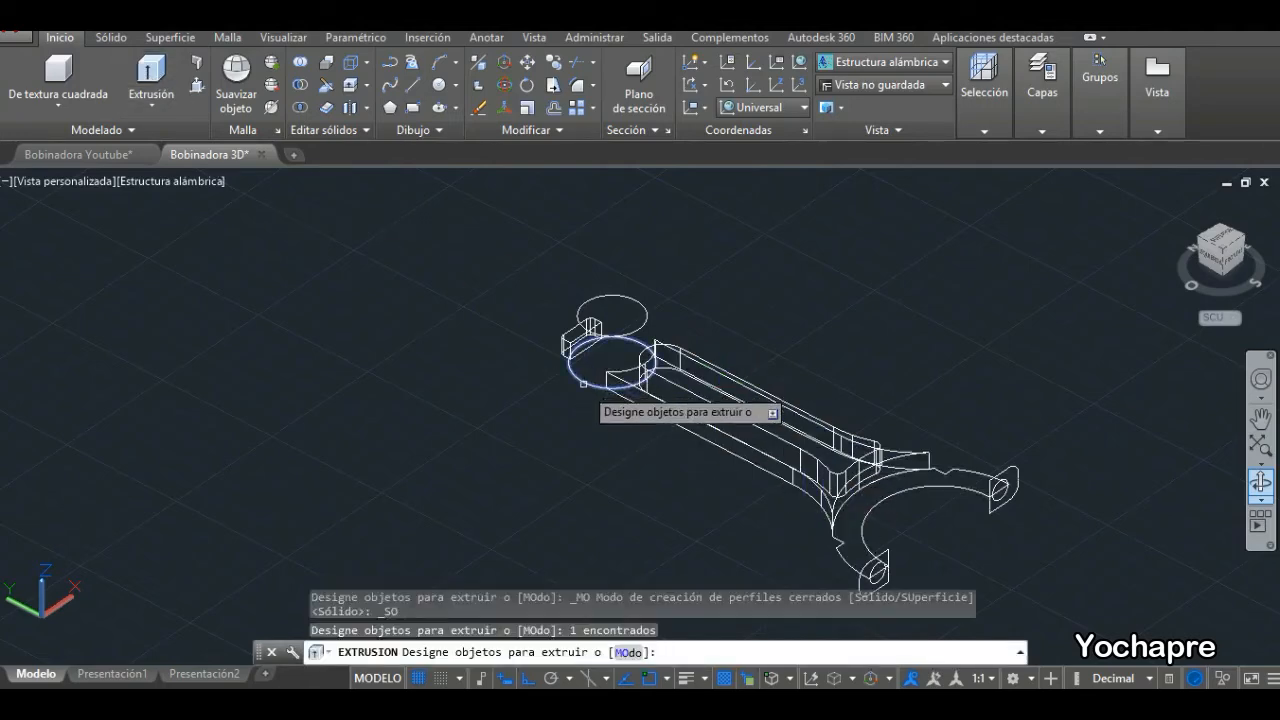
pyautogui.click(864, 525)
pyautogui.press('Return')
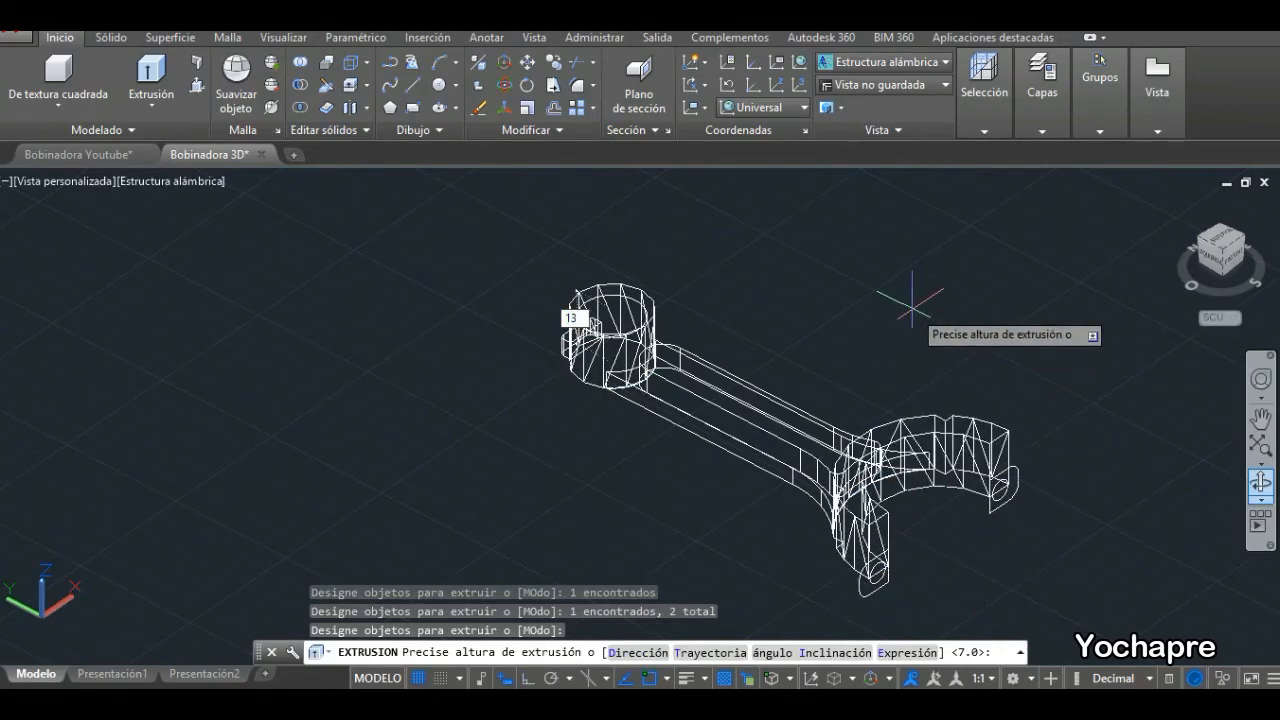
pyautogui.press('Return')
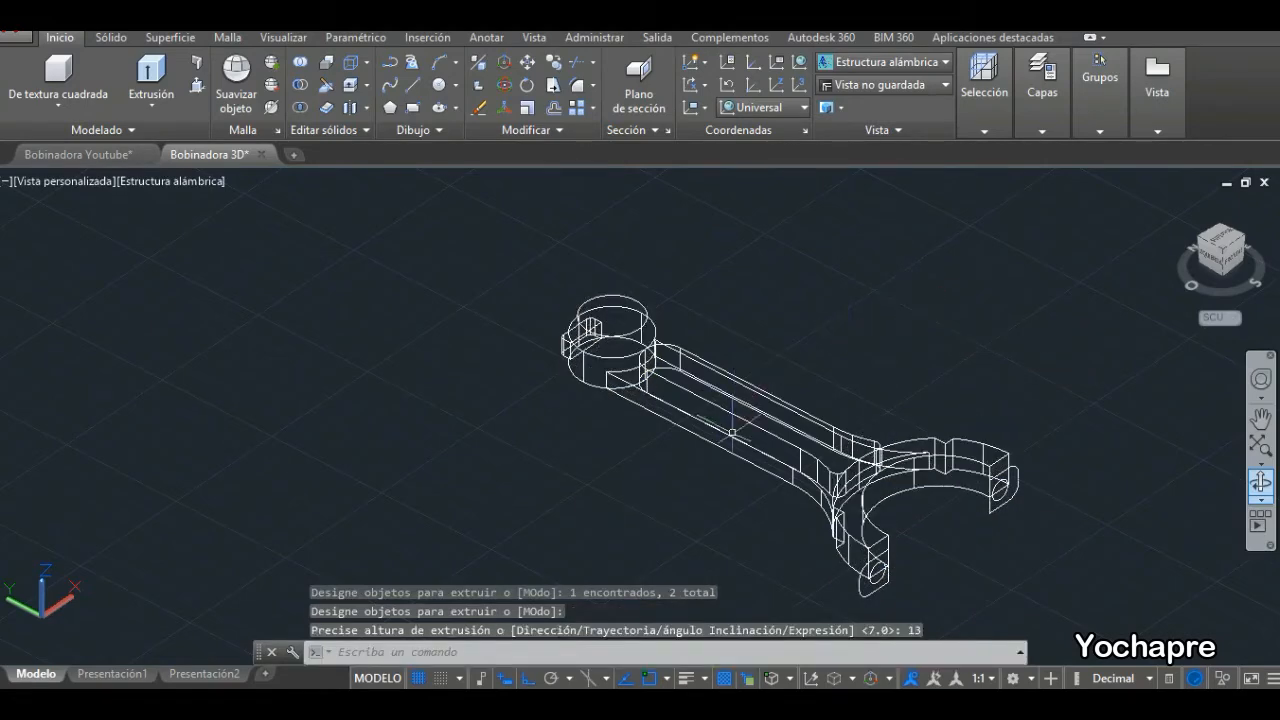
# Display the model in the Realista visual style and inspect the extruded solids from an angled view.
pyautogui.click(163, 182)
pyautogui.click(218, 290)
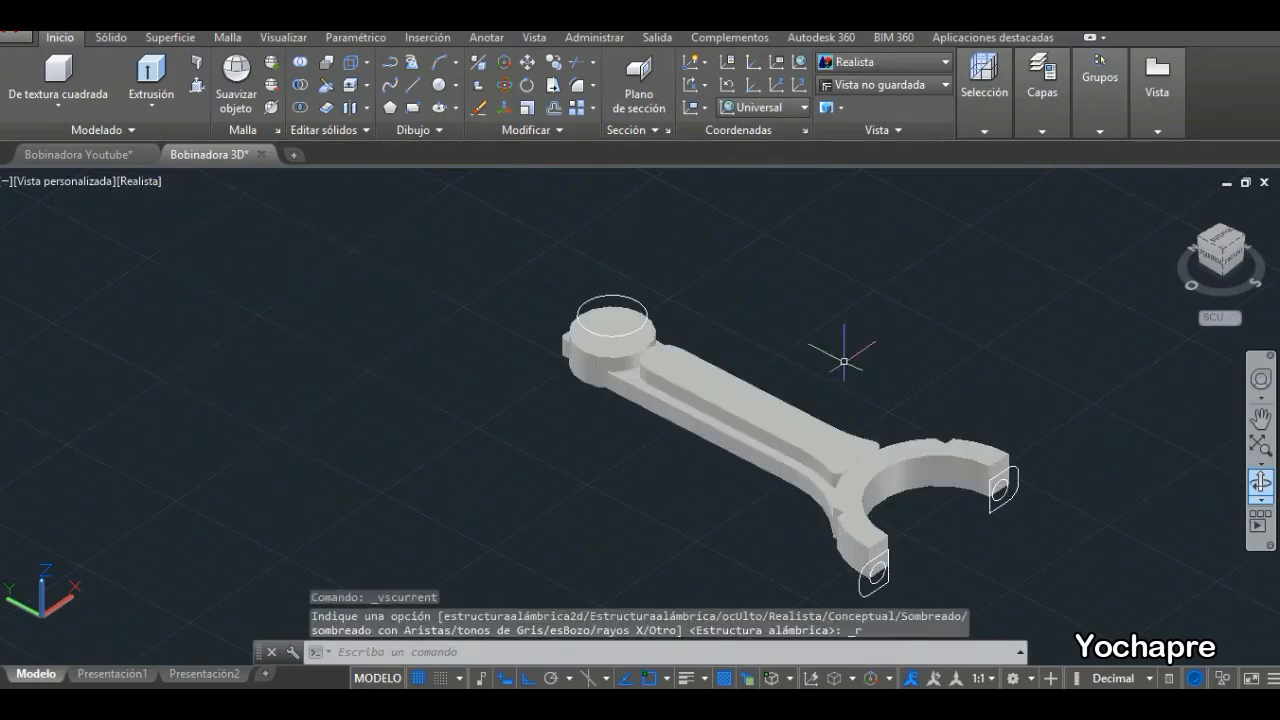
pyautogui.scroll(5, 820, 400)
pyautogui.keyDown('shift'); pyautogui.moveTo(736, 444); pyautogui.dragTo(683, 401, button='middle'); pyautogui.keyUp('shift')
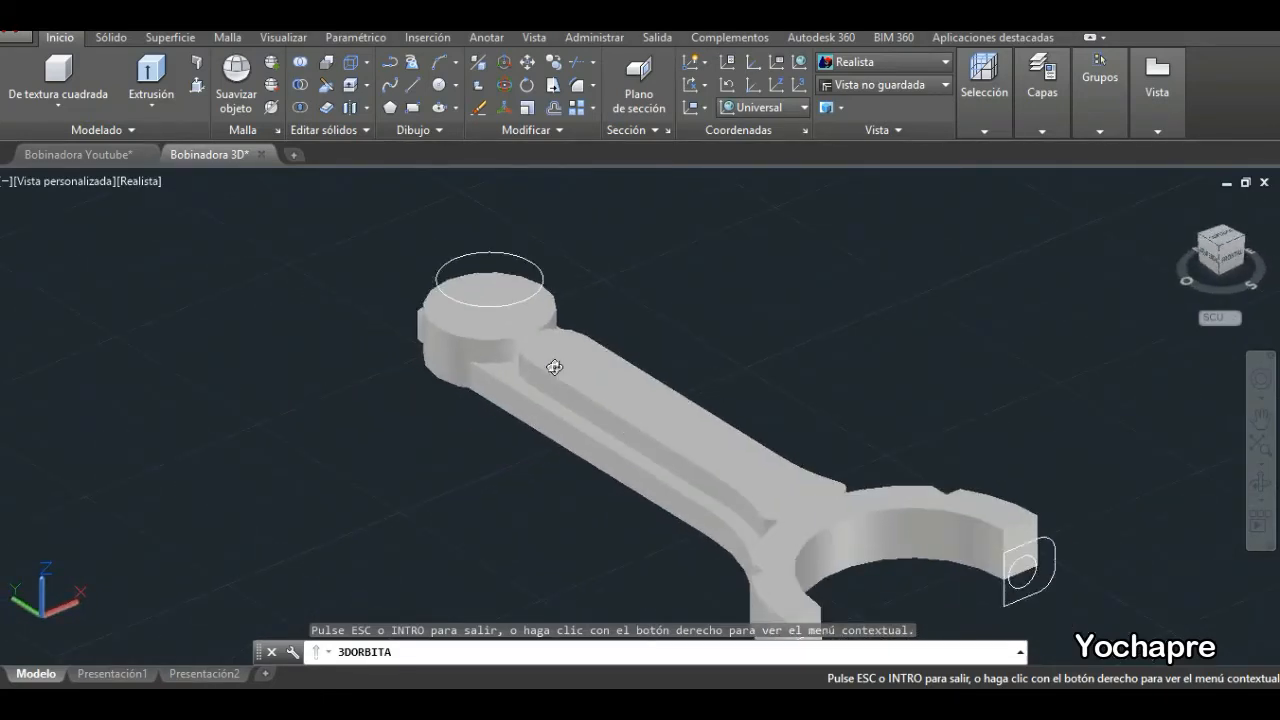
pyautogui.keyDown('shift'); pyautogui.moveTo(567, 361); pyautogui.dragTo(563, 357, button='middle'); pyautogui.keyUp('shift')
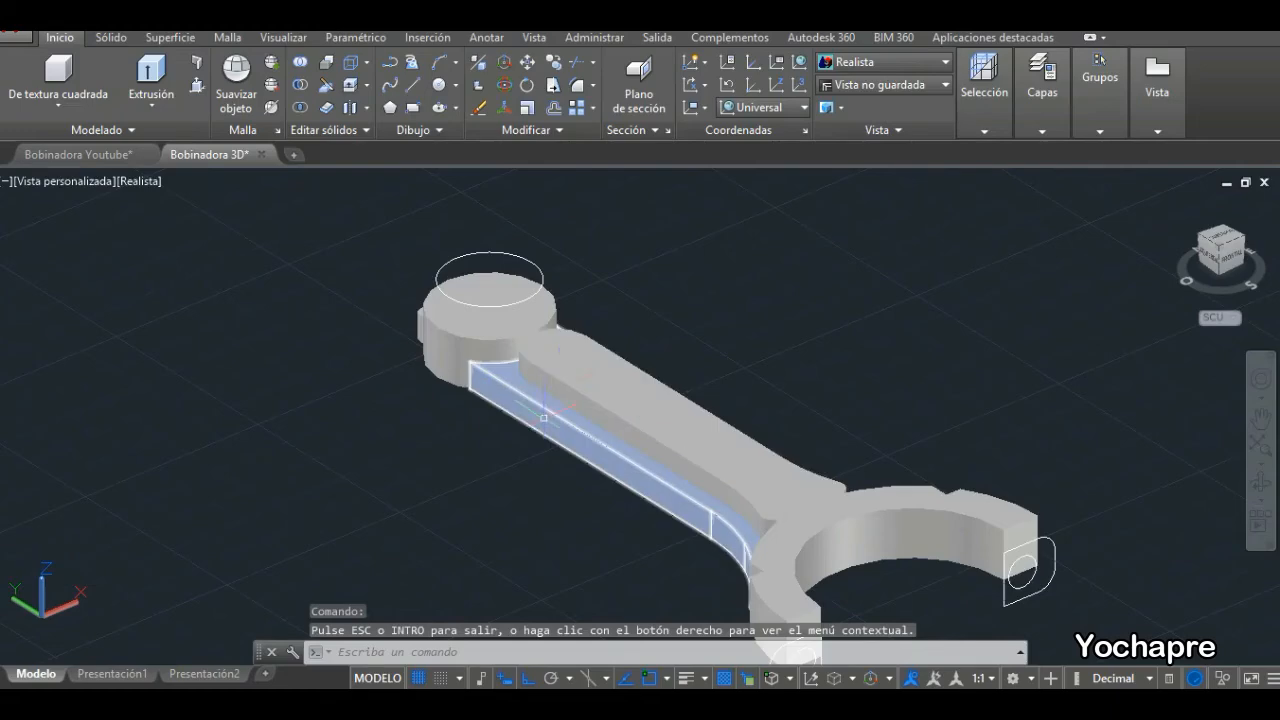
# Subtract the slot solid from the column body to form the recess along its upper face.
pyautogui.click(300, 84)
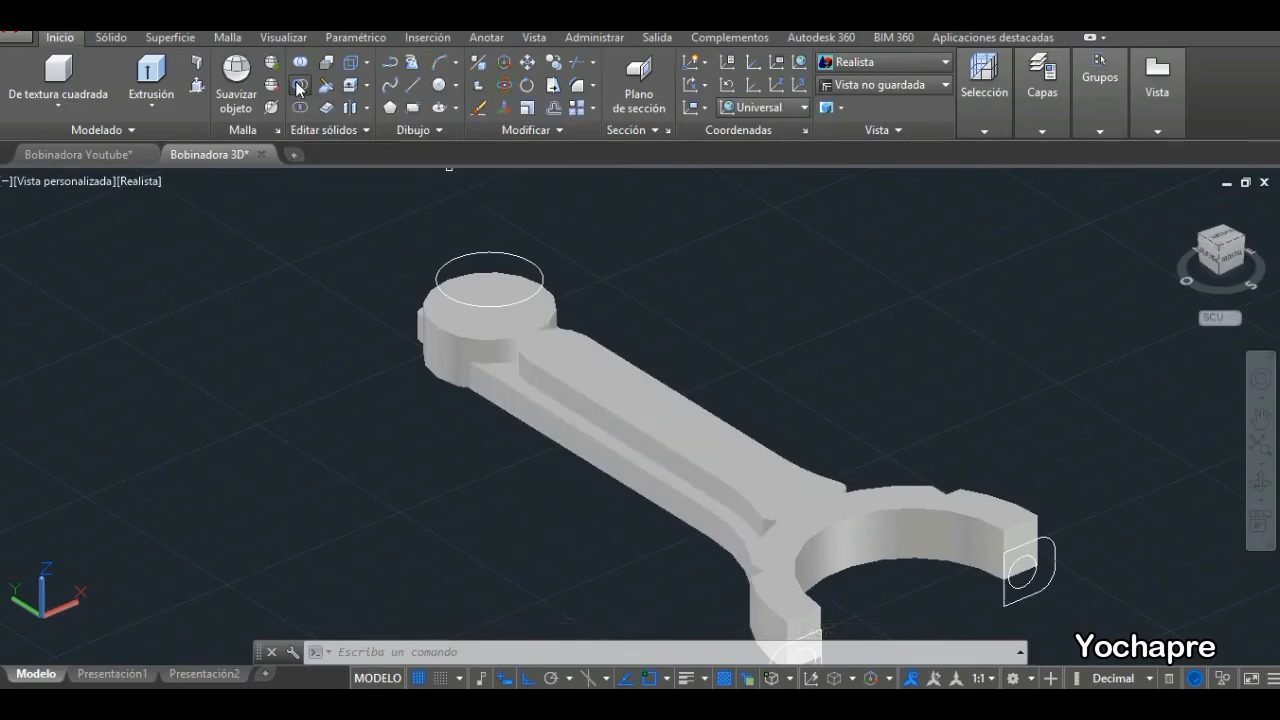
pyautogui.click(492, 398)
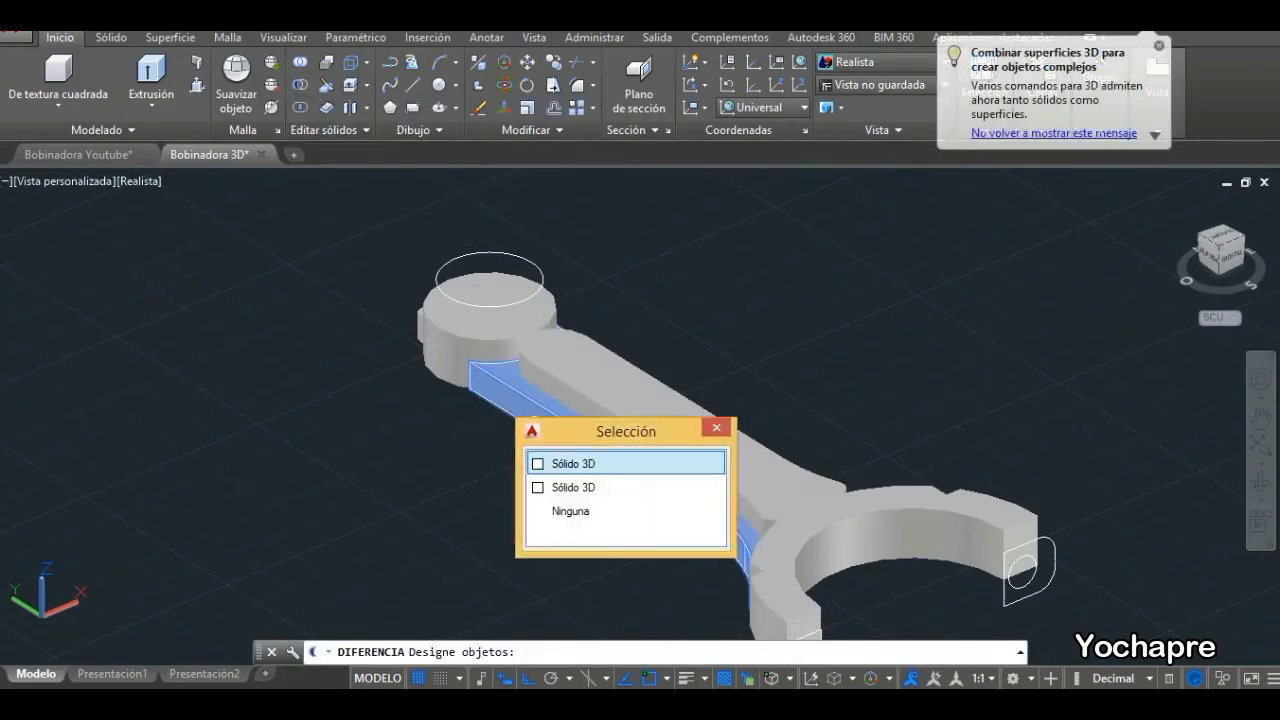
pyautogui.click(565, 465)
pyautogui.press('Return')
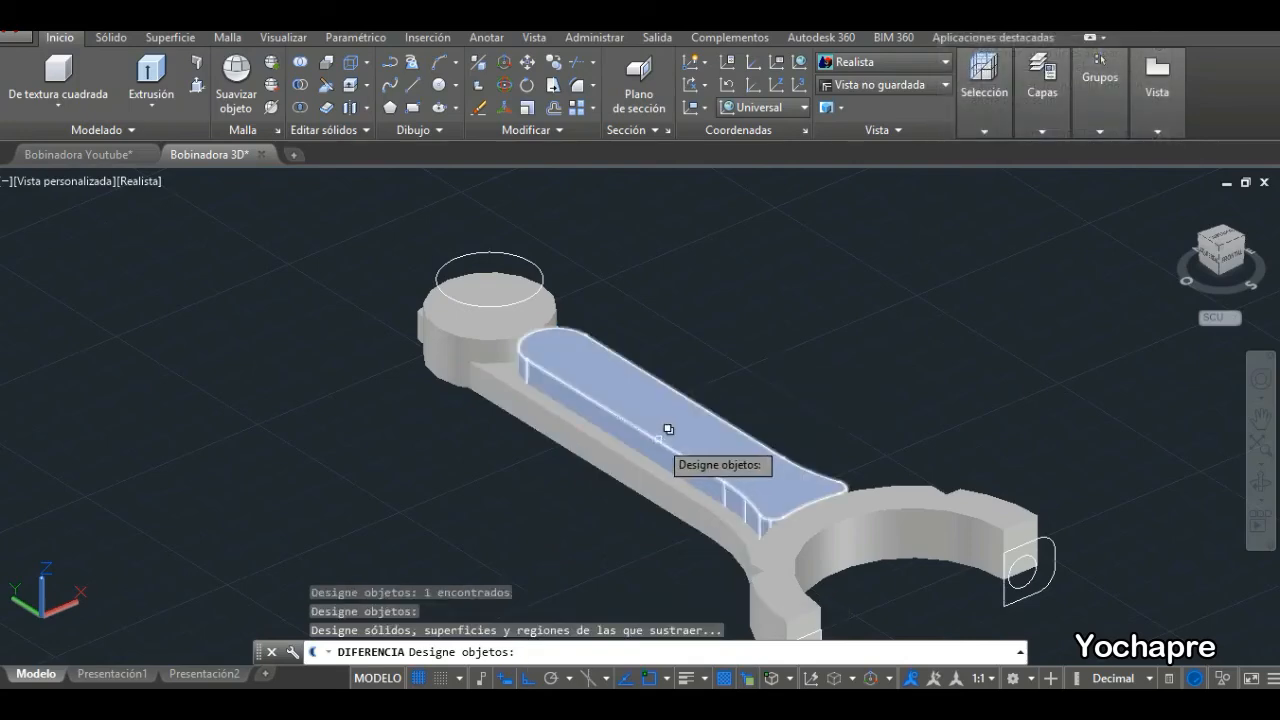
pyautogui.click(692, 424)
pyautogui.click(745, 504)
pyautogui.press('Return')
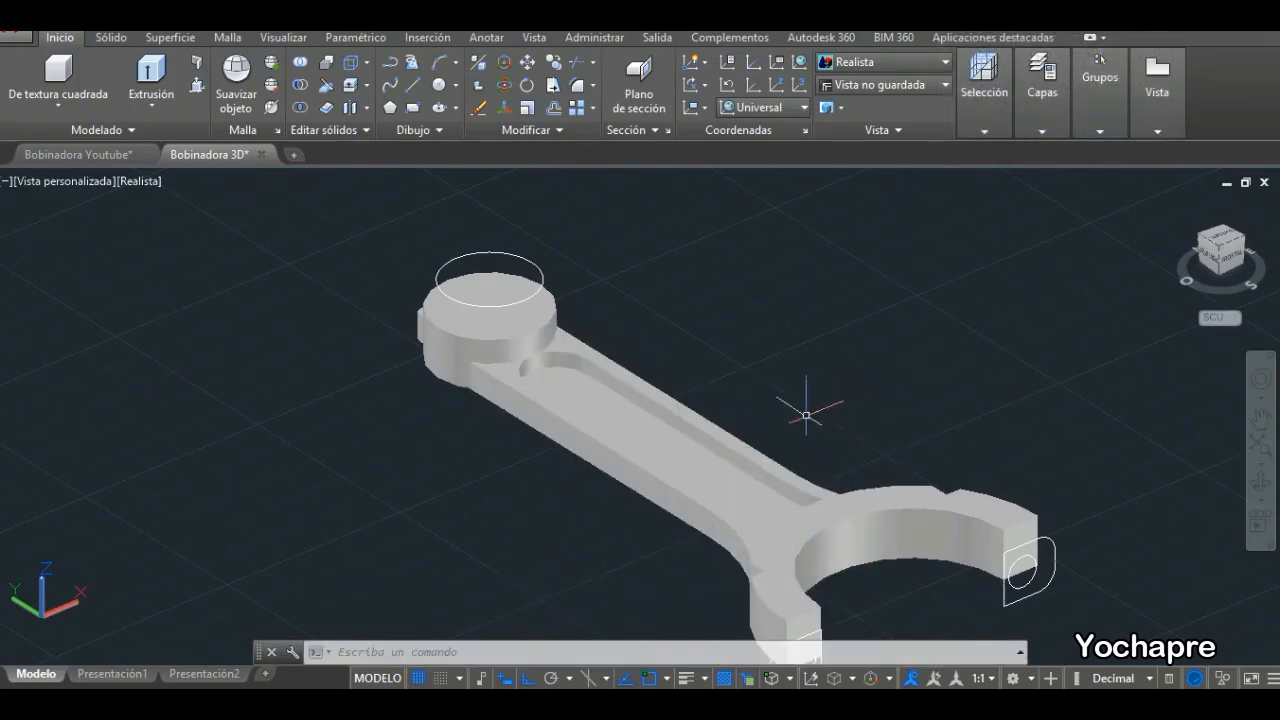
# Set the visual style back to wireframe (Estructura alámbrica).
pyautogui.click(139, 182)
pyautogui.click(256, 395)
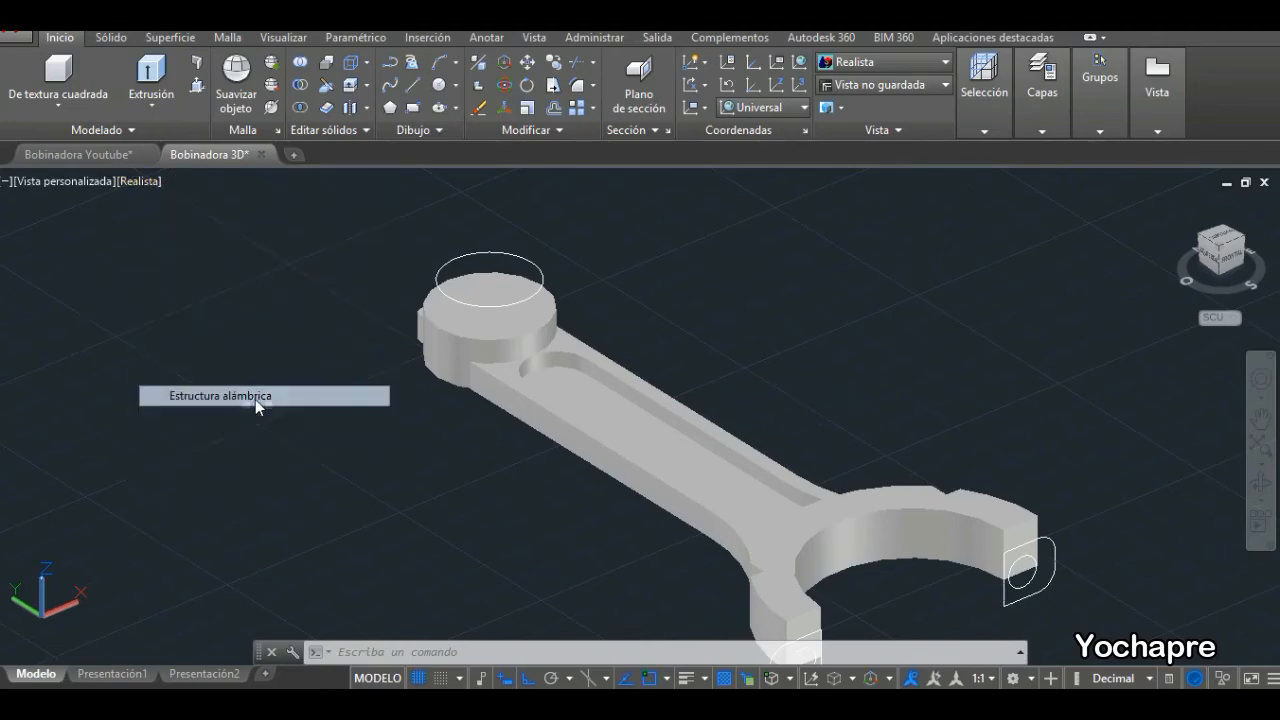
pyautogui.scroll(-3, 780, 357)
pyautogui.scroll(2, 831, 484)
pyautogui.scroll(3, 581, 310)
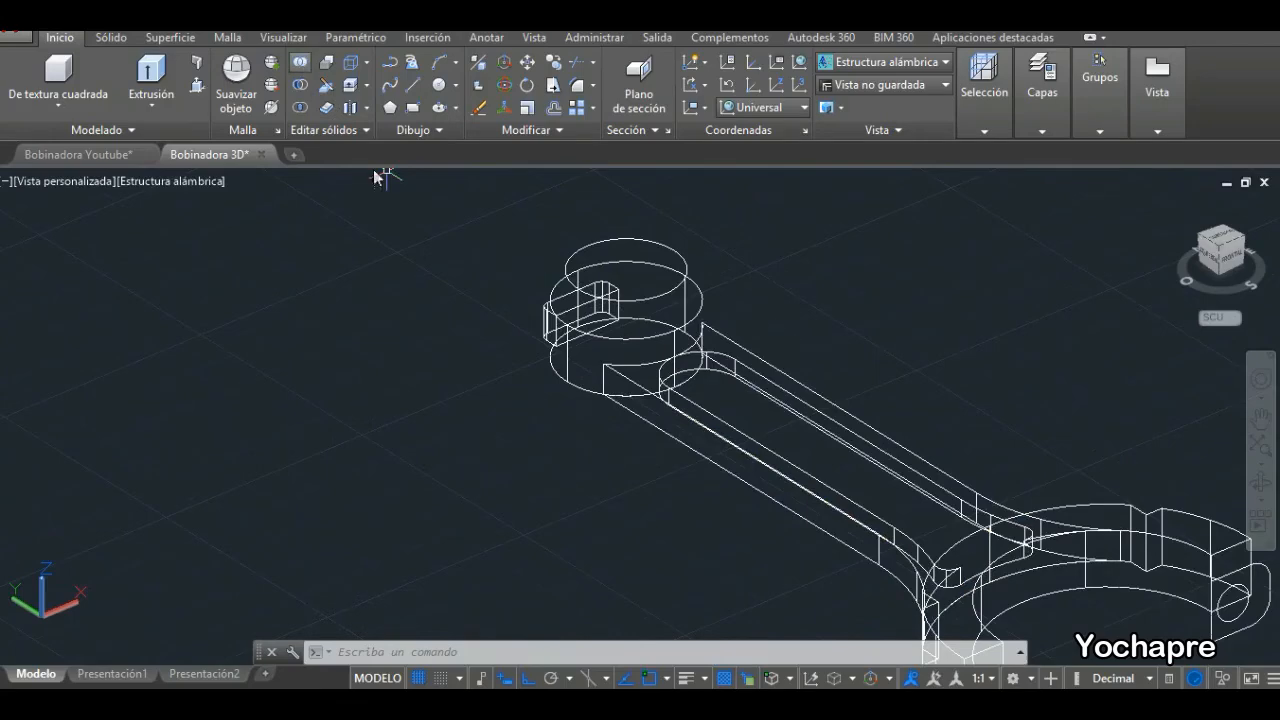
# Unite the tab, ring cylinder, column and arch into one solid and save the drawing.
pyautogui.click(300, 64)
pyautogui.click(553, 325)
pyautogui.click(556, 372)
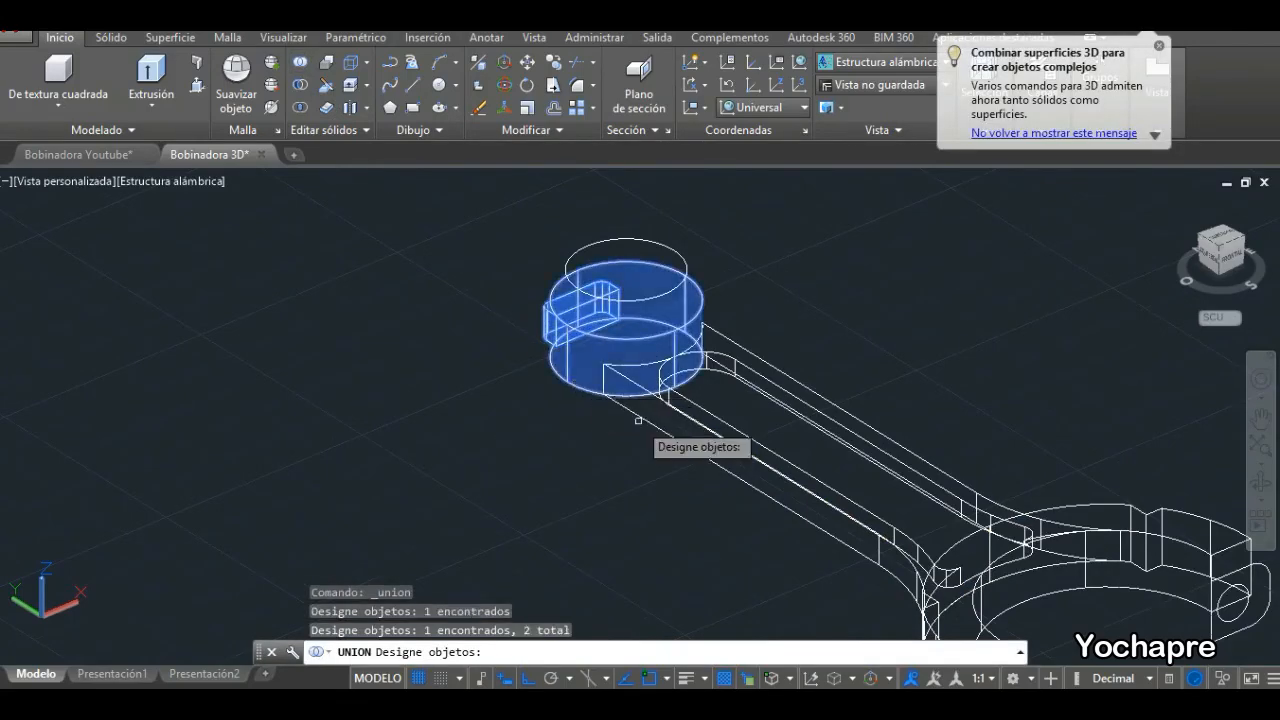
pyautogui.click(603, 378)
pyautogui.scroll(-3, 852, 451)
pyautogui.click(832, 424)
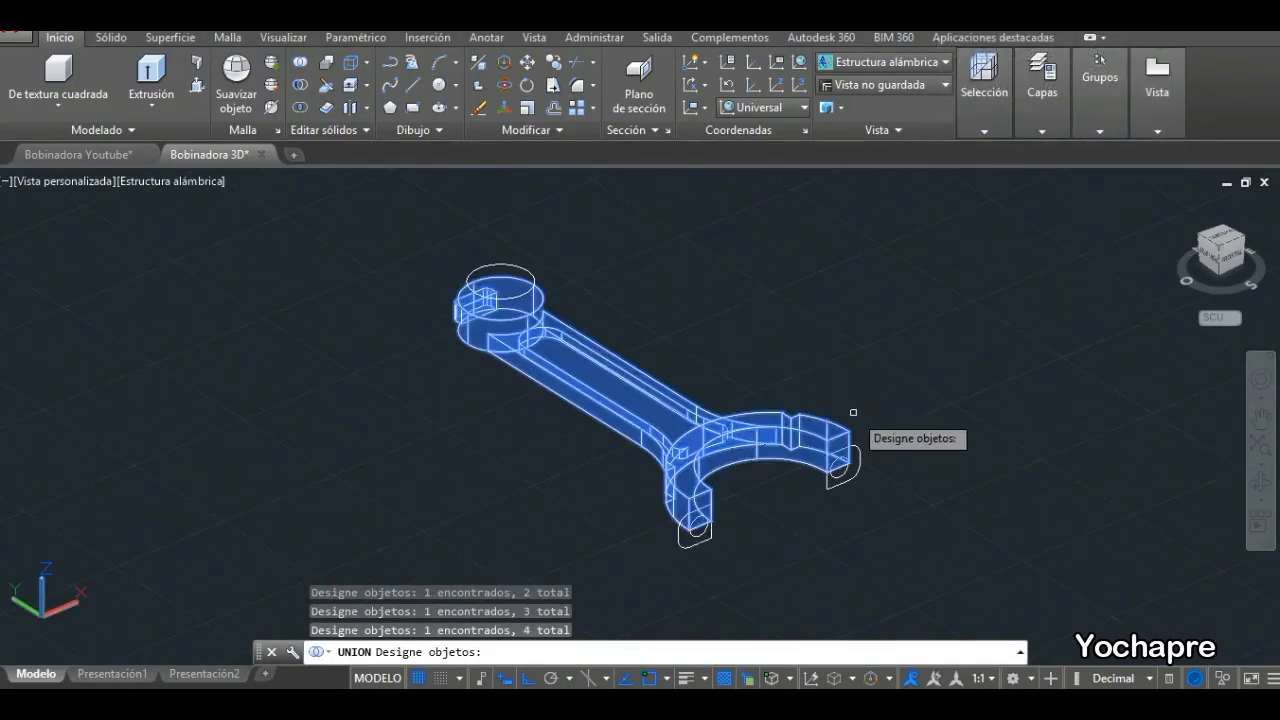
pyautogui.press('Return')
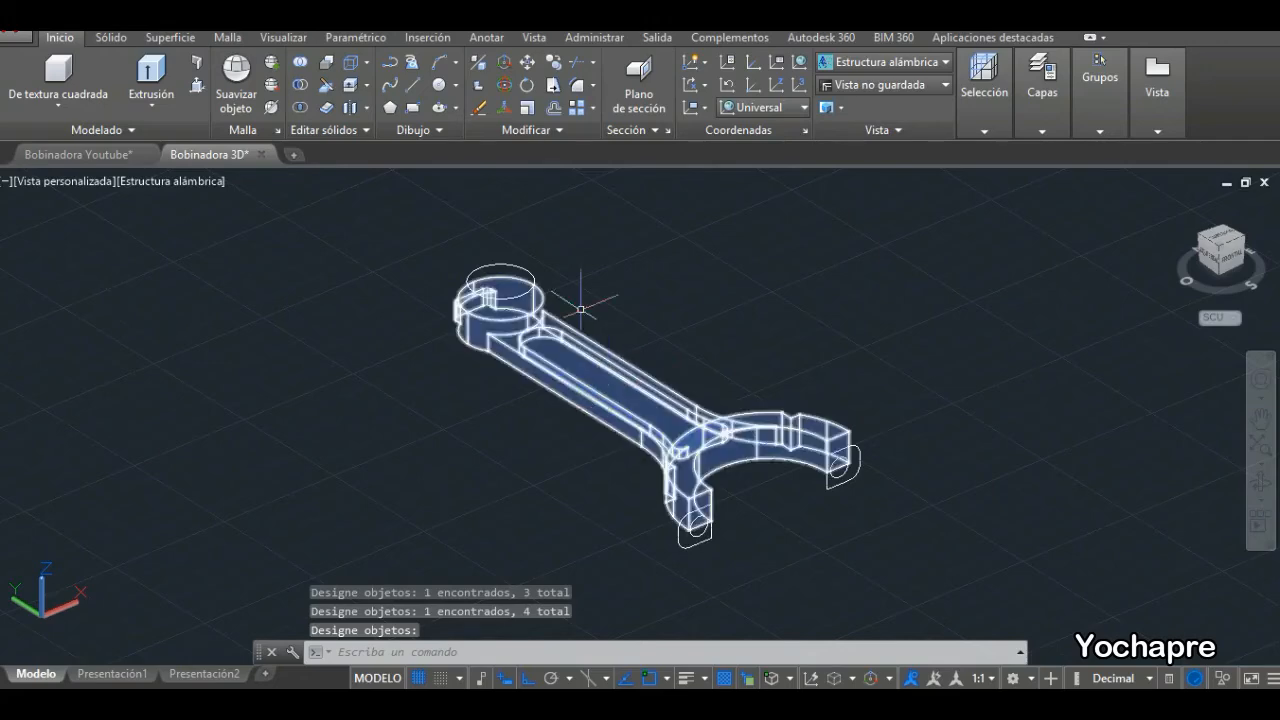
pyautogui.hotkey('ctrl', 's')
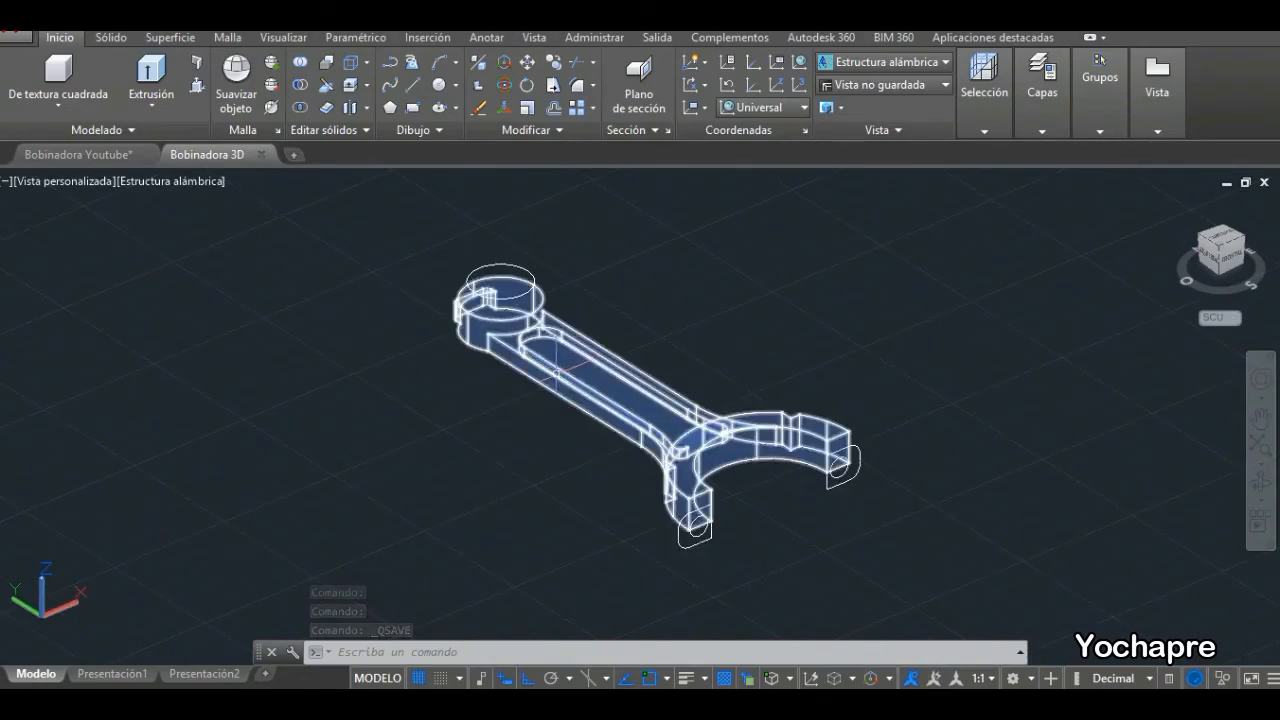
# In the left view (Izquierda), mirror the united solid across its horizontal base line, keeping the original.
pyautogui.click(77, 183)
pyautogui.click(145, 272)
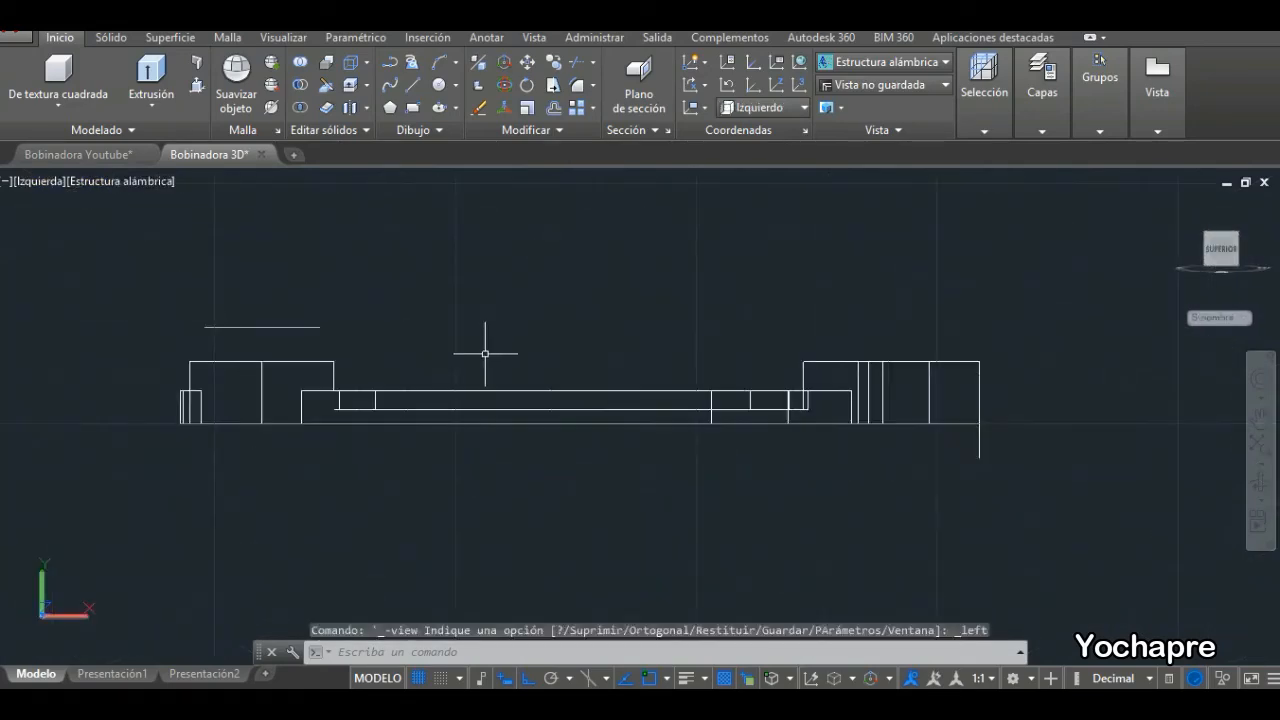
pyautogui.scroll(-2, 485, 353)
pyautogui.click(565, 128)
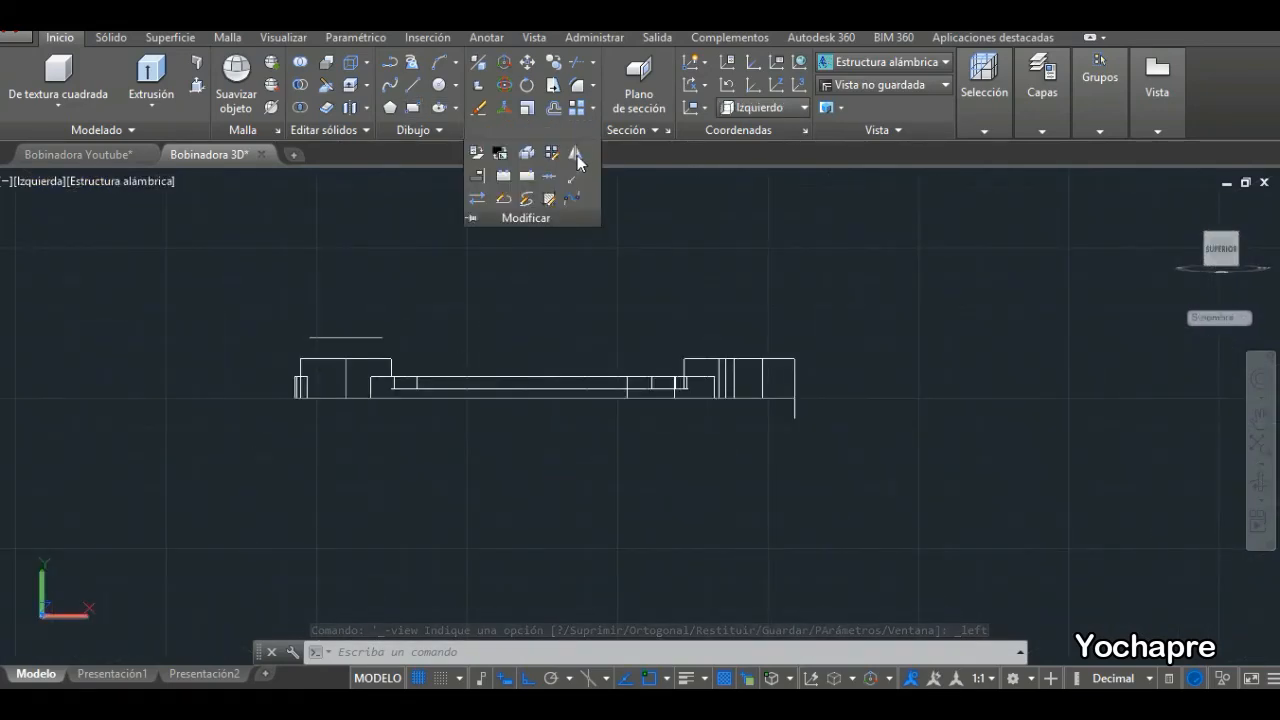
pyautogui.click(580, 154)
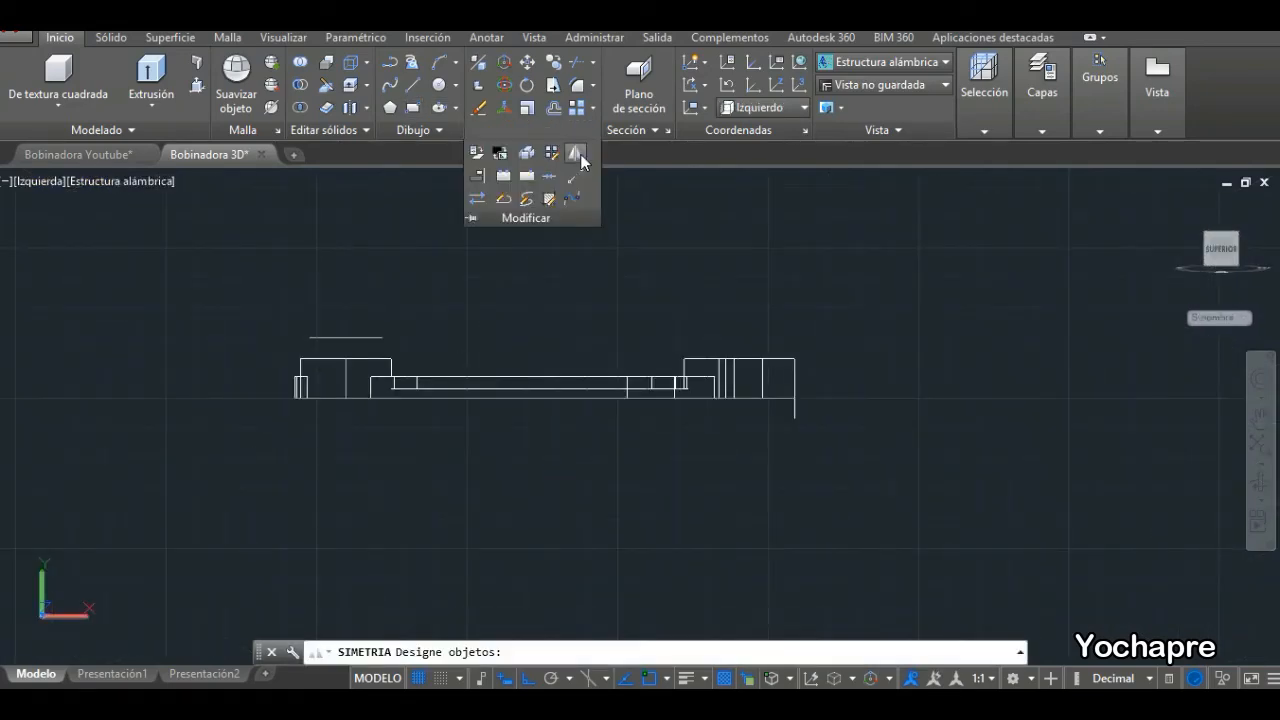
pyautogui.click(463, 376)
pyautogui.press('Return')
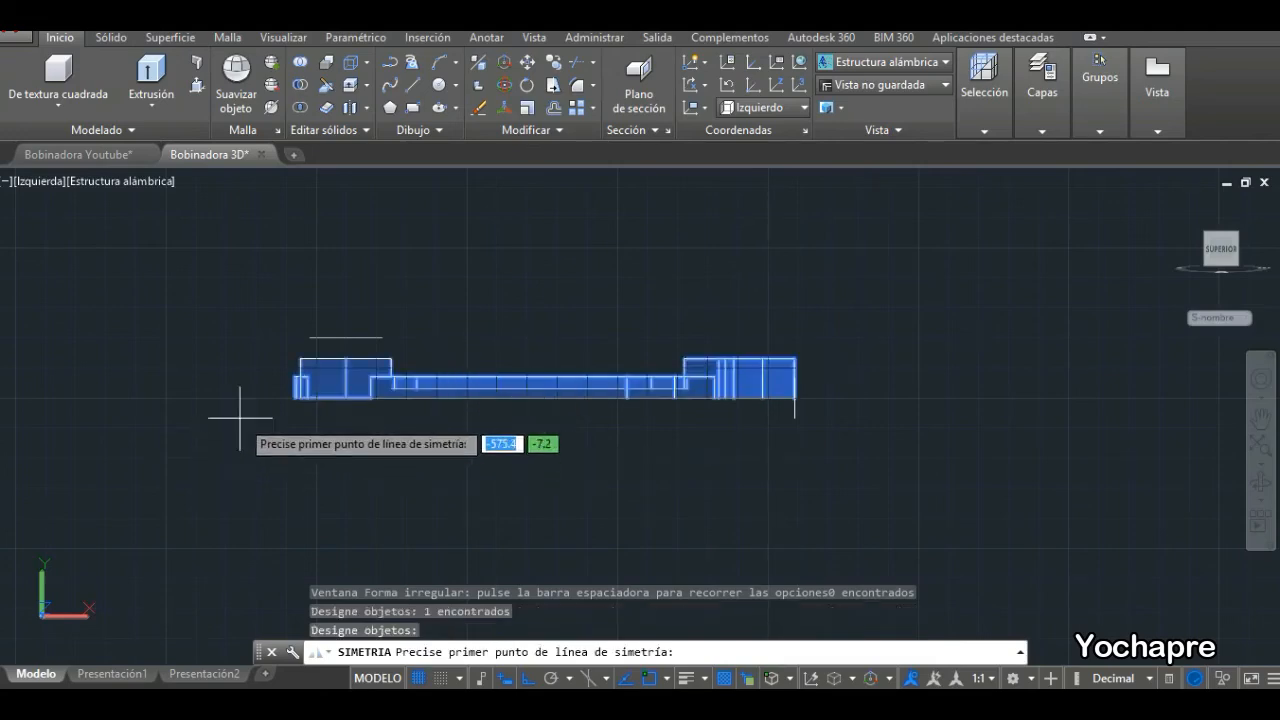
pyautogui.click(295, 397)
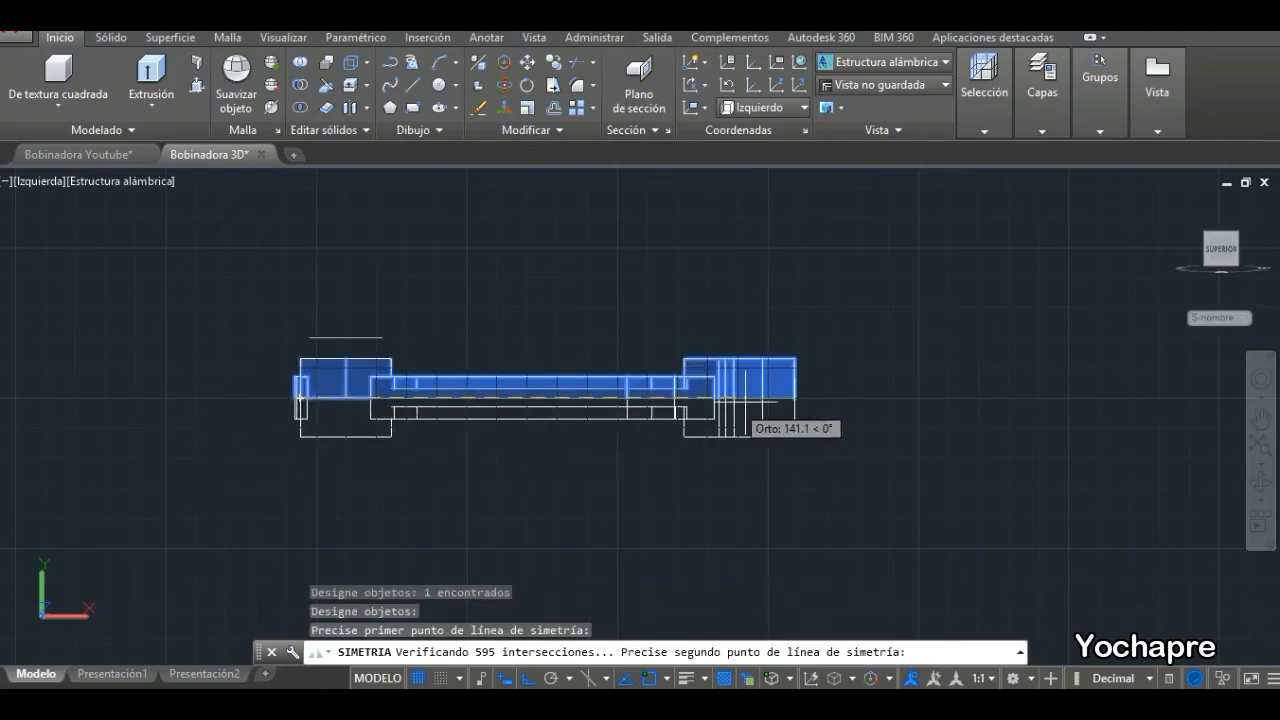
pyautogui.click(813, 398)
pyautogui.press('Return')
# Display the mirrored support in the Realista visual style from an angled view.
pyautogui.keyDown('shift'); pyautogui.moveTo(940, 455); pyautogui.dragTo(834, 338, button='middle'); pyautogui.keyUp('shift')
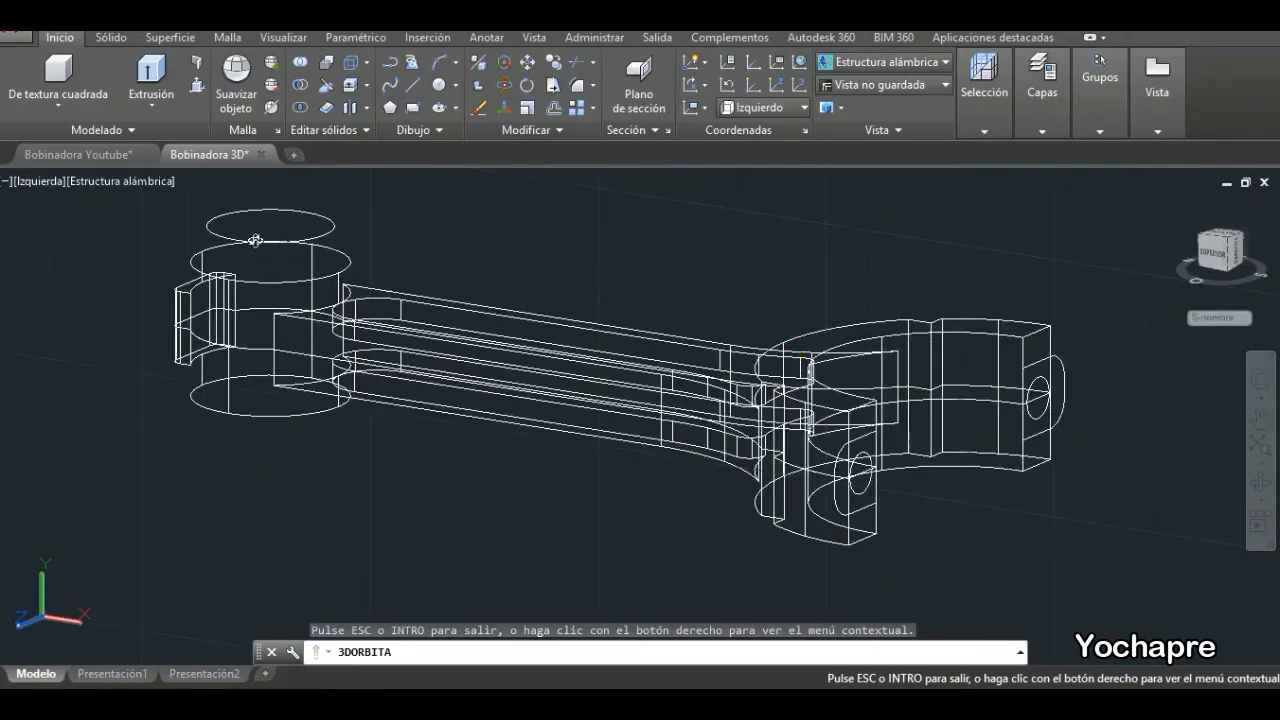
pyautogui.click(163, 181)
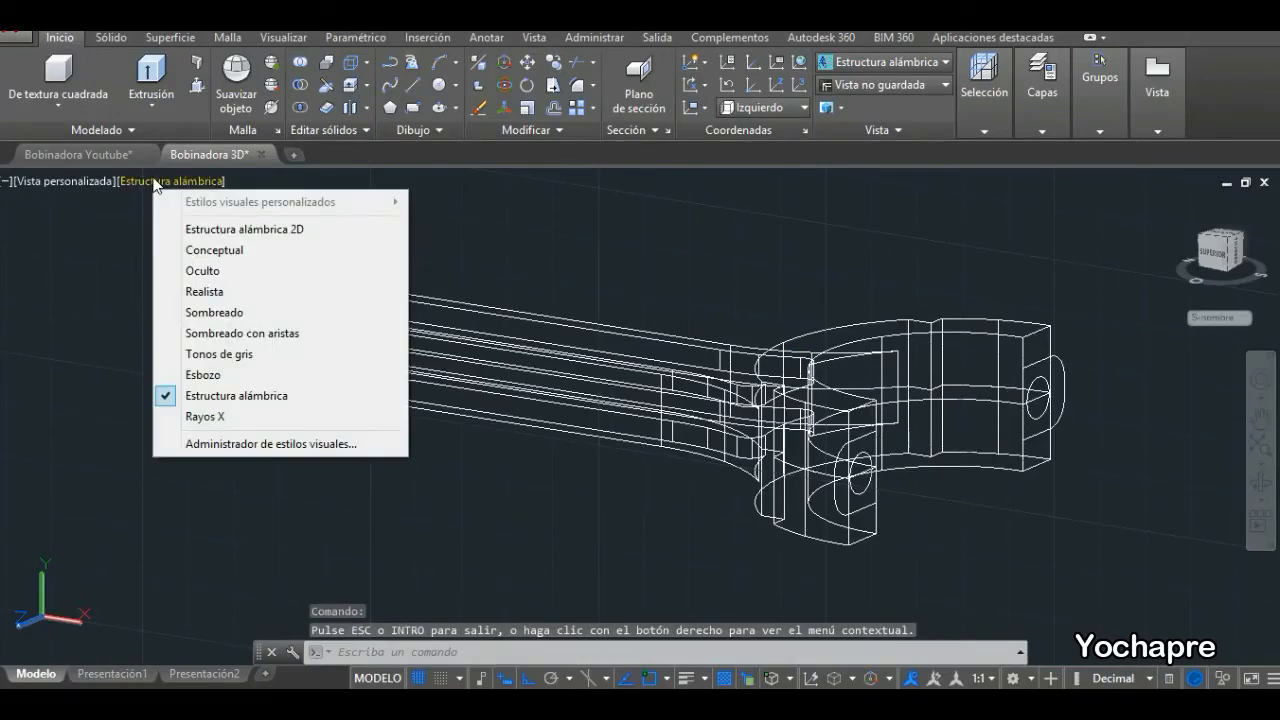
pyautogui.click(232, 291)
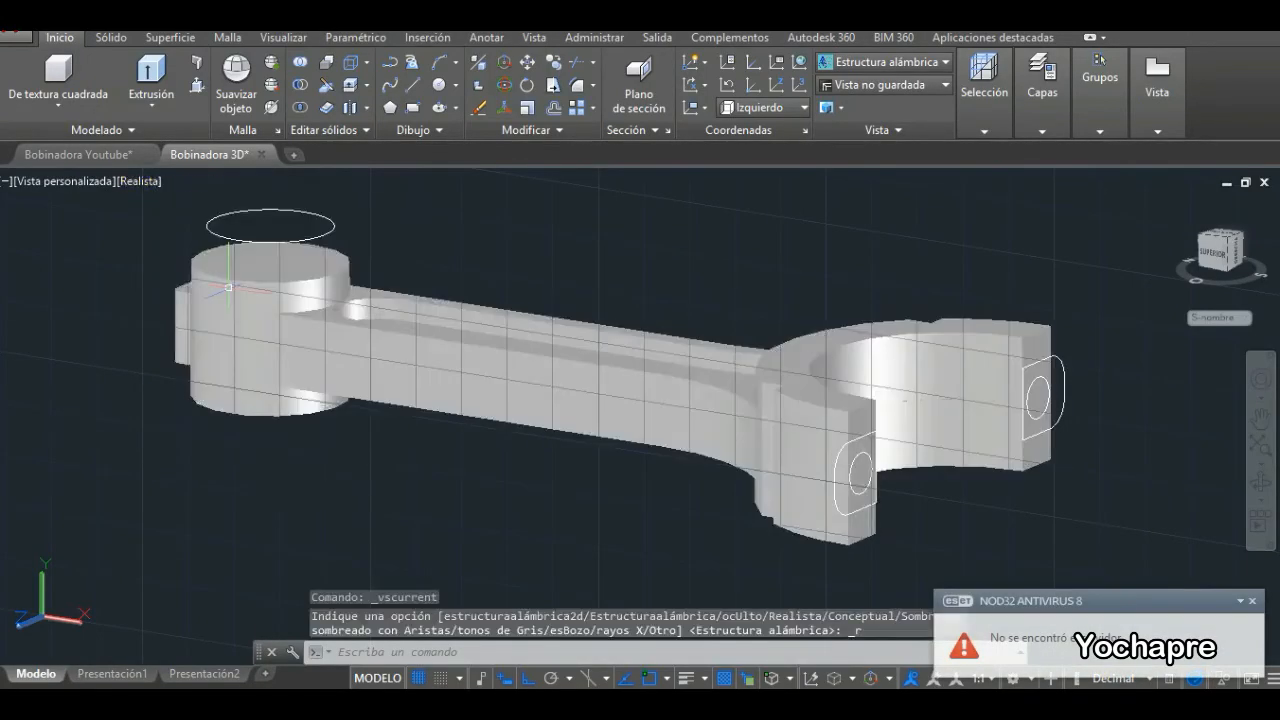
# Restore the Superior view orientation and orbit the support to a tilted 3D view.
pyautogui.click(67, 181)
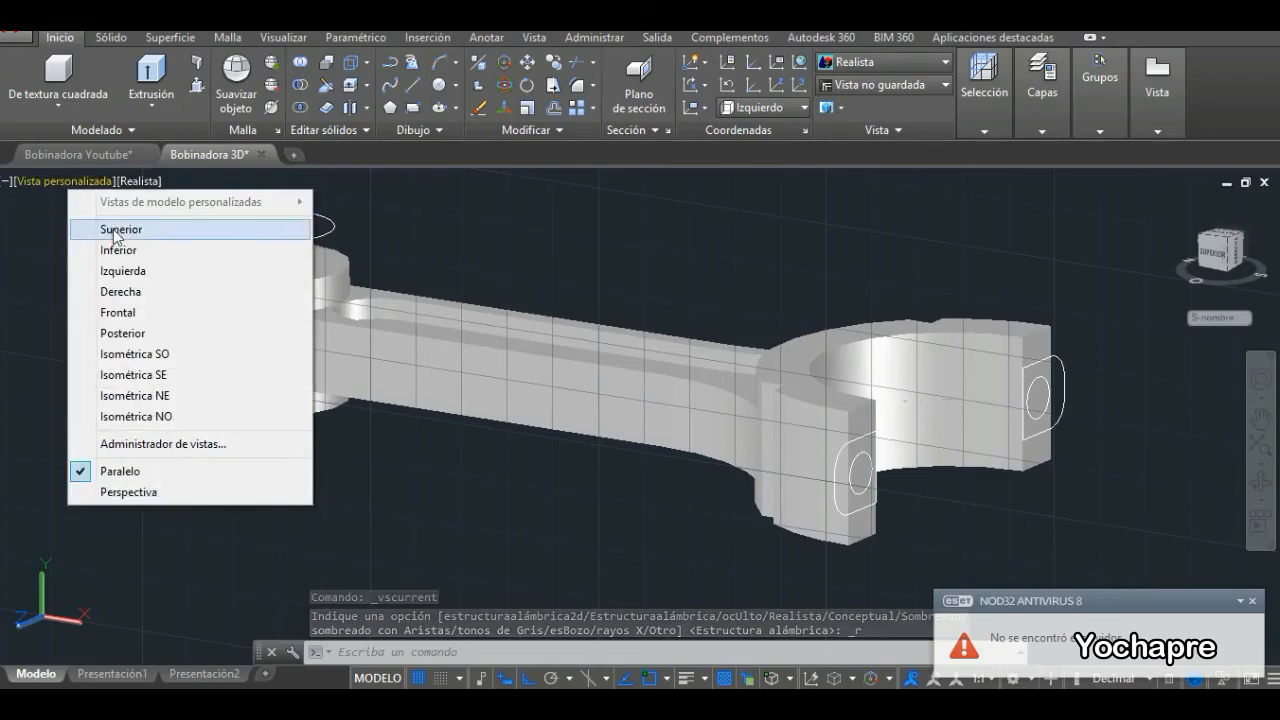
pyautogui.click(100, 231)
pyautogui.click(1262, 486)
pyautogui.moveTo(551, 403); pyautogui.dragTo(517, 414)
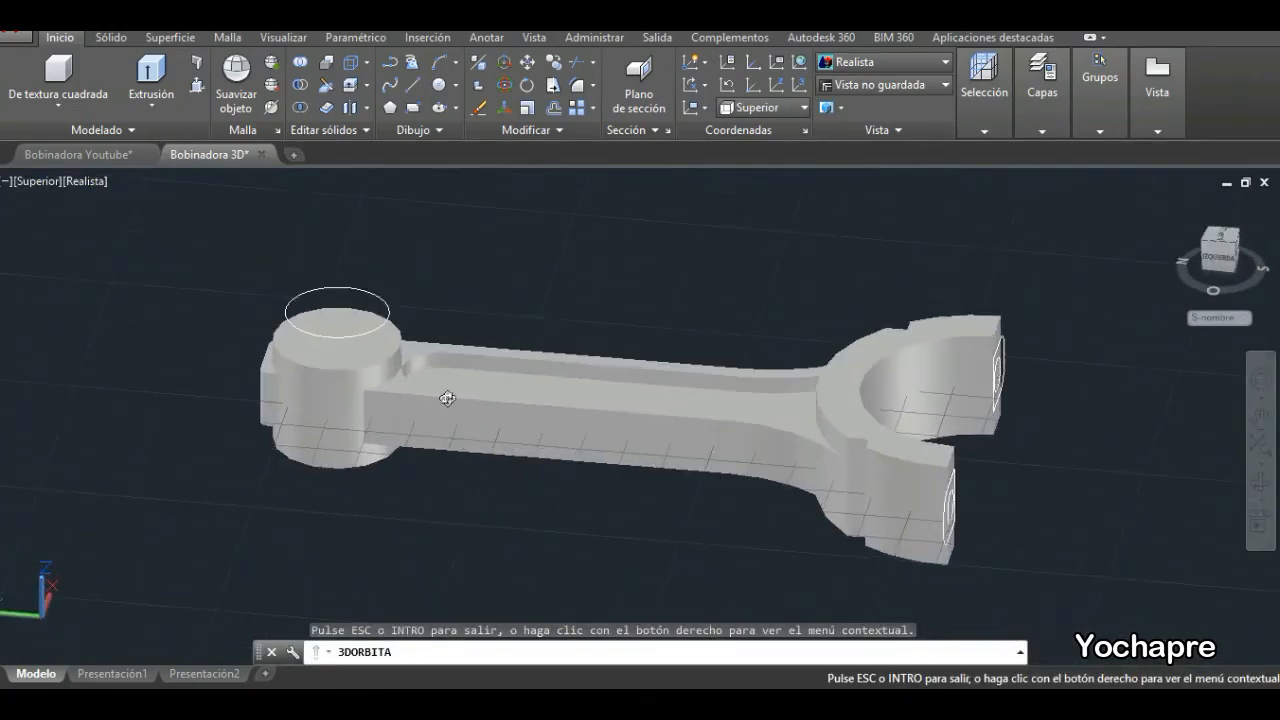
# Unite the original and mirrored halves of the support into one solid.
pyautogui.press('Escape')
pyautogui.click(299, 66)
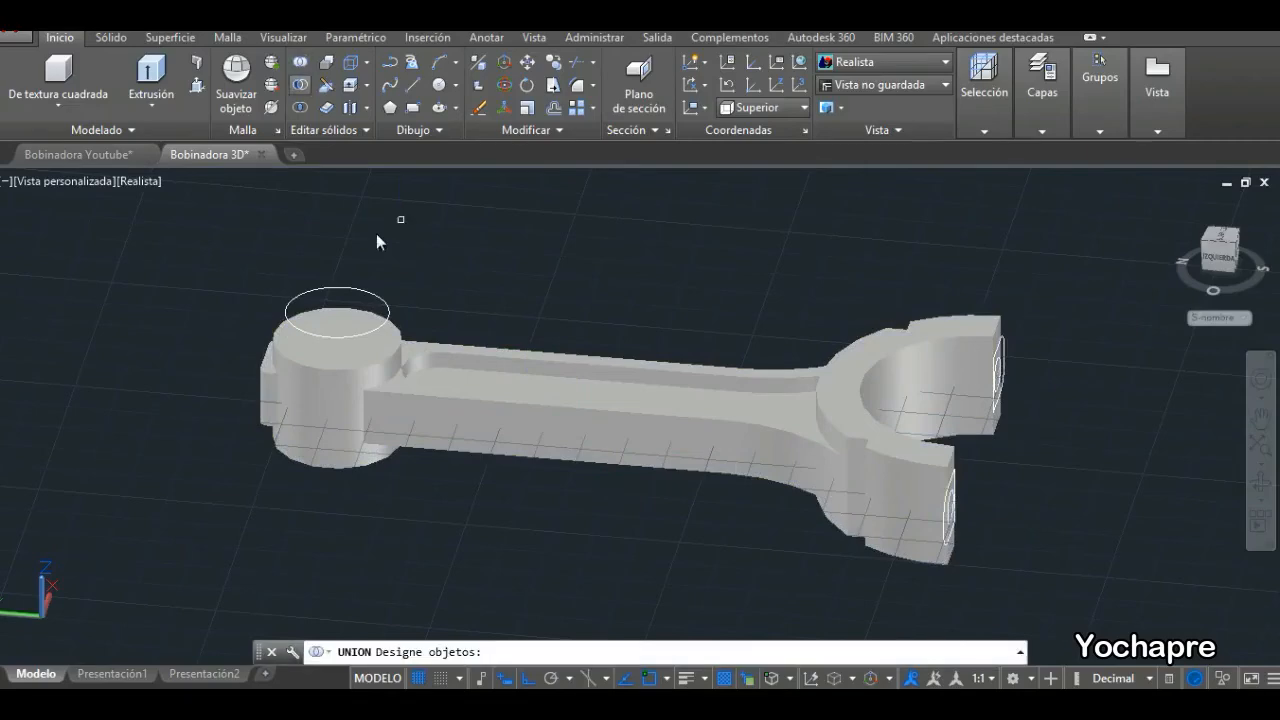
pyautogui.click(454, 345)
pyautogui.click(349, 458)
pyautogui.press('Return')
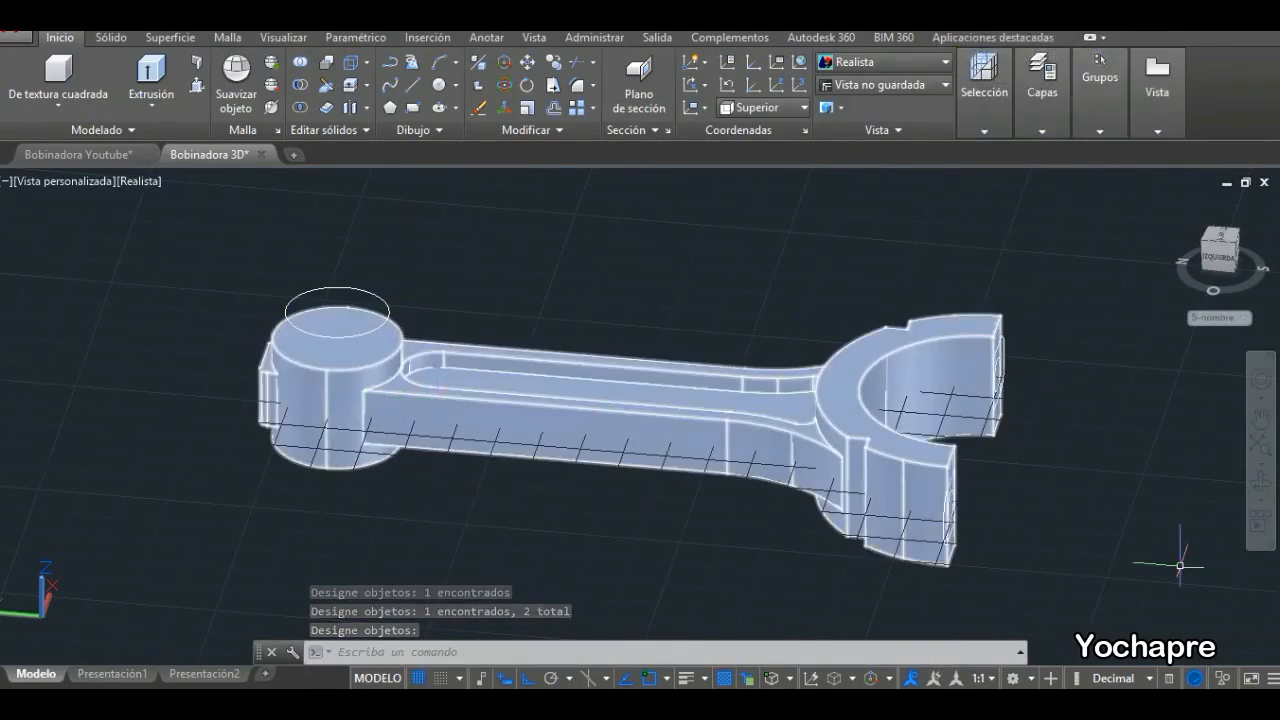
# Extrude the circle above the support's cylindrical end downward so it passes completely through the cylinder.
pyautogui.click(1261, 482)
pyautogui.moveTo(743, 491); pyautogui.dragTo(707, 494)
pyautogui.press('Escape')
pyautogui.click(151, 70)
pyautogui.click(364, 225)
pyautogui.rightClick(366, 227)
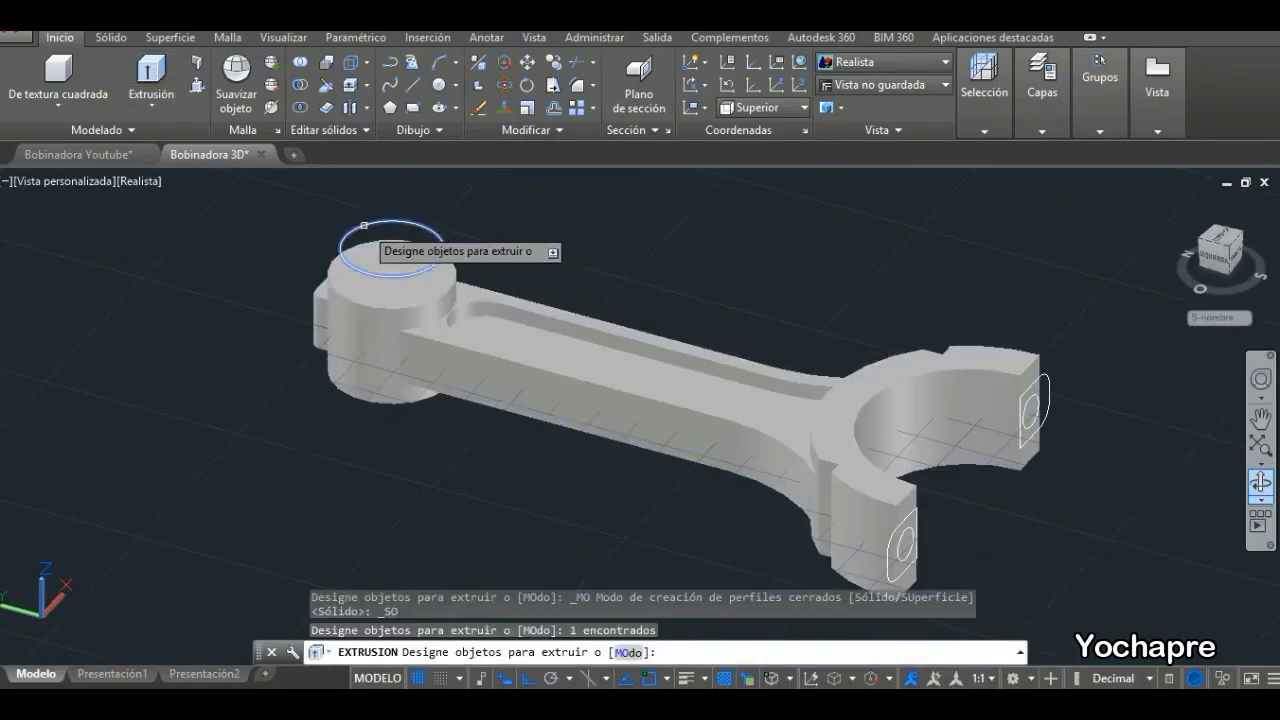
pyautogui.click(405, 240)
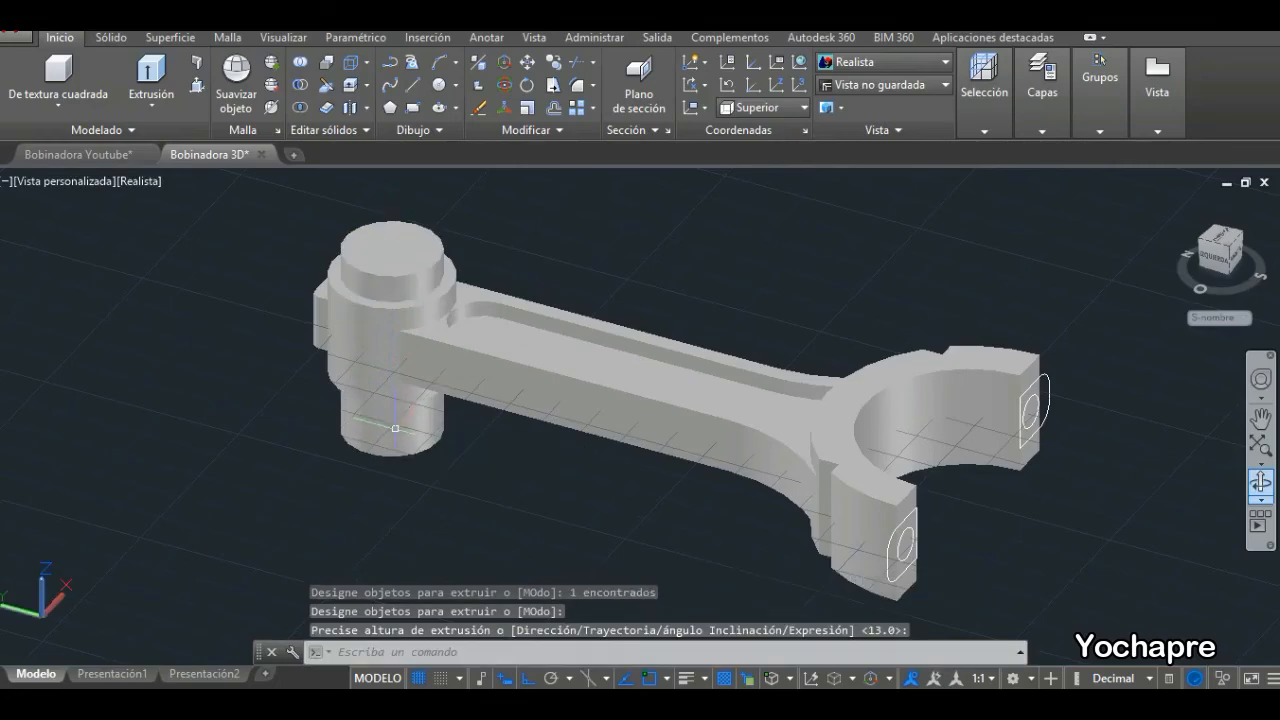
# Subtract the extruded cylinder from the support to bore a through hole in its cylindrical end.
pyautogui.click(300, 84)
pyautogui.click(540, 318)
pyautogui.press('Return')
pyautogui.click(428, 227)
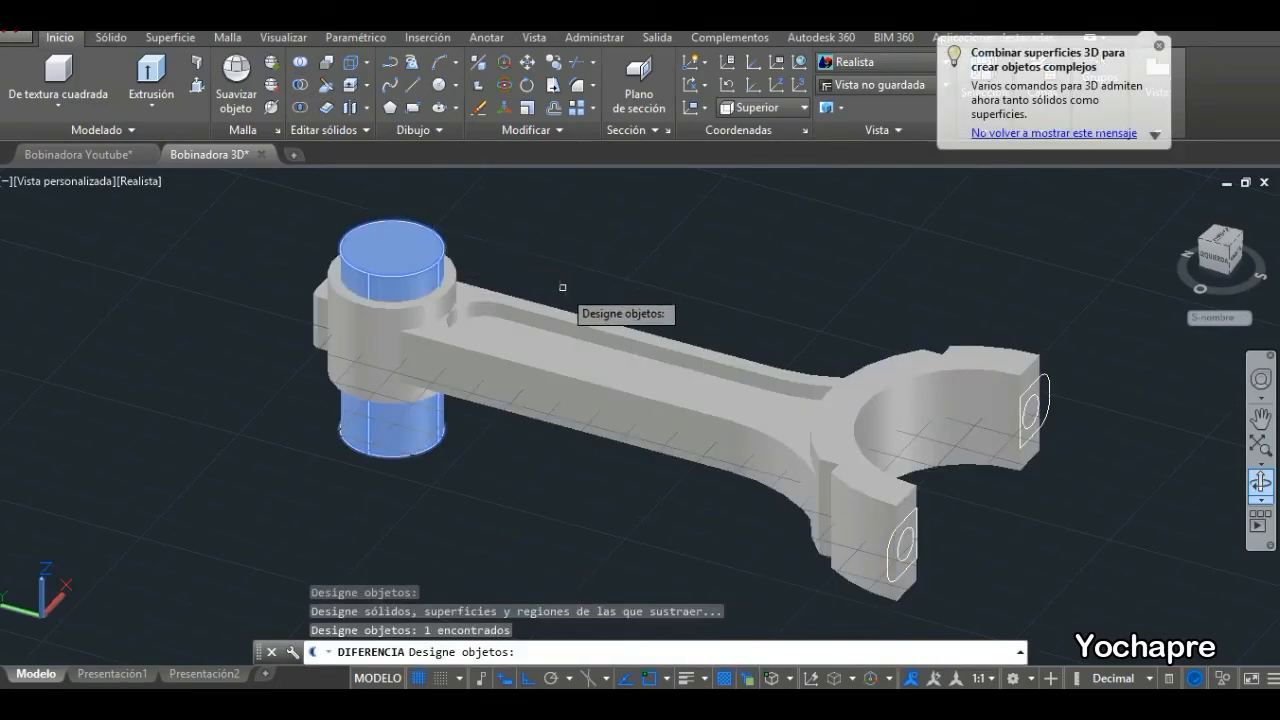
pyautogui.press('Return')
pyautogui.moveTo(524, 343)
pyautogui.keyDown('shift'); pyautogui.mouseDown(button='middle')
pyautogui.moveTo(534, 434)
pyautogui.moveTo(597, 246)
pyautogui.moveTo(491, 331)
pyautogui.moveTo(513, 334)
pyautogui.mouseUp(button='middle'); pyautogui.keyUp('shift')
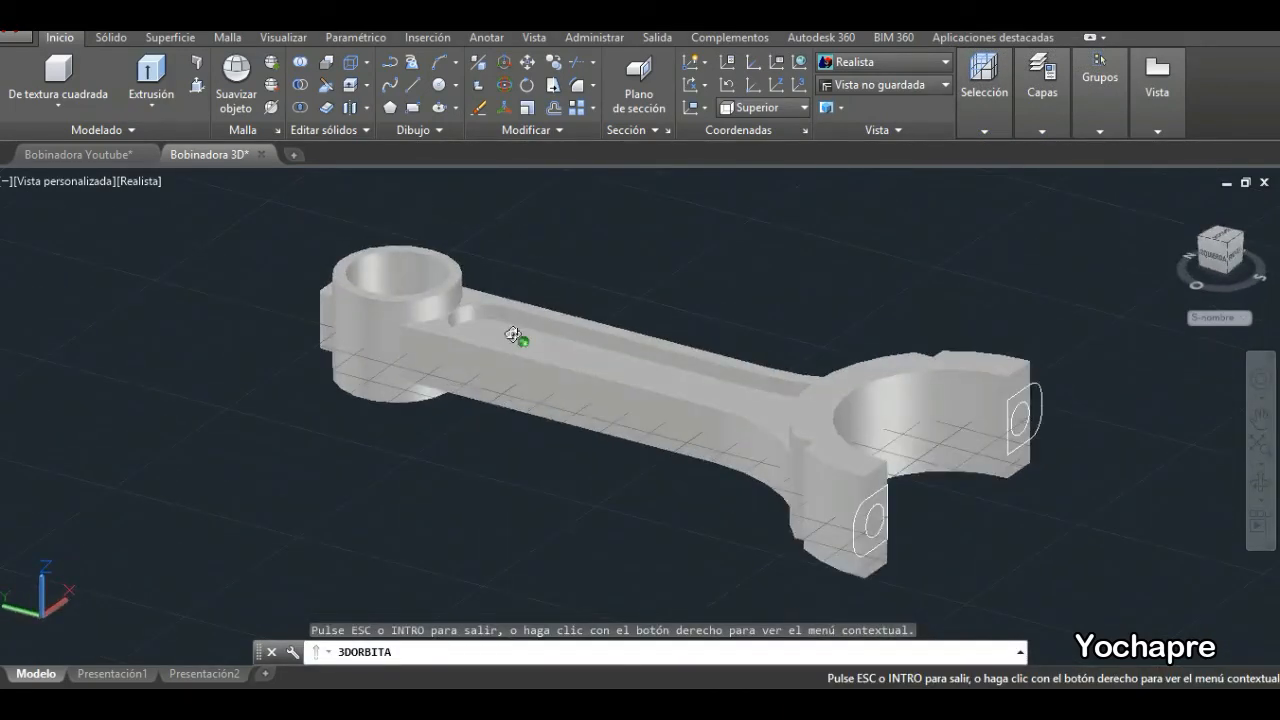
# Move the two small circles on the arch's end faces a short distance outward, clear of the faces, using 3D Move.
pyautogui.keyDown('shift'); pyautogui.moveTo(853, 519); pyautogui.dragTo(670, 453, button='middle'); pyautogui.keyUp('shift')
pyautogui.scroll(5, 870, 523)
pyautogui.click(670, 453)
pyautogui.press('Escape')
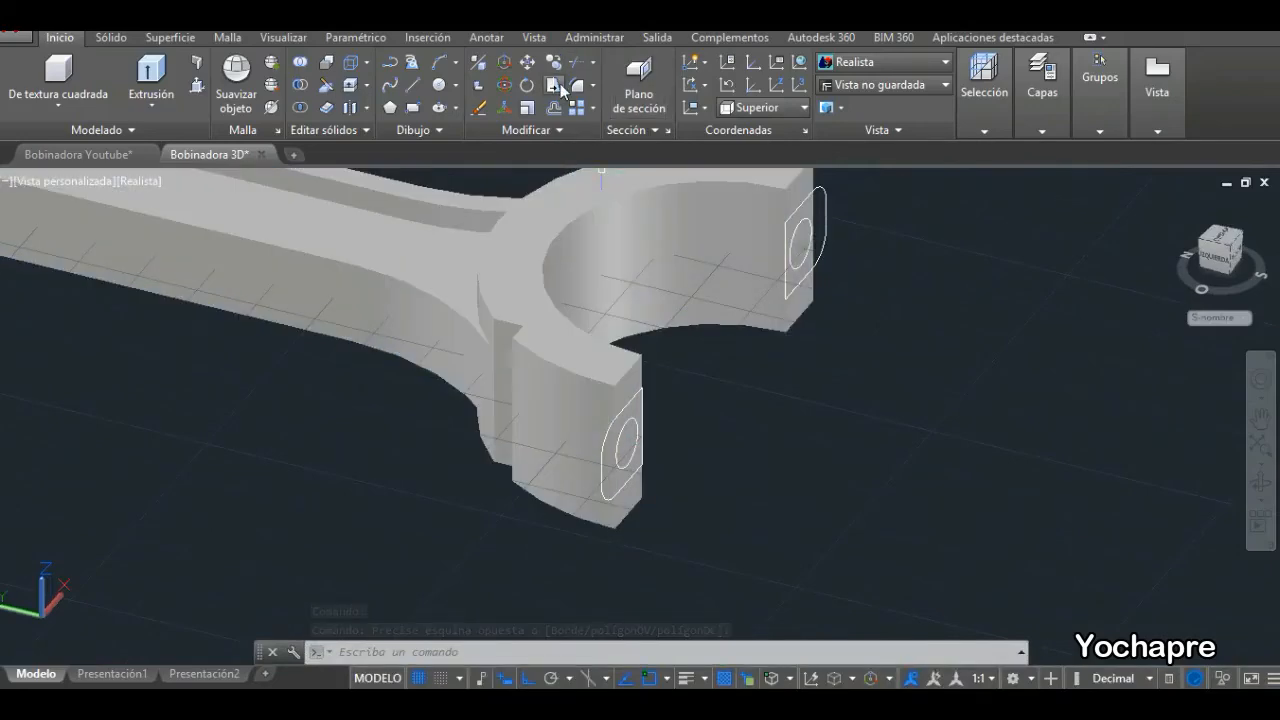
pyautogui.click(508, 63)
pyautogui.click(629, 423)
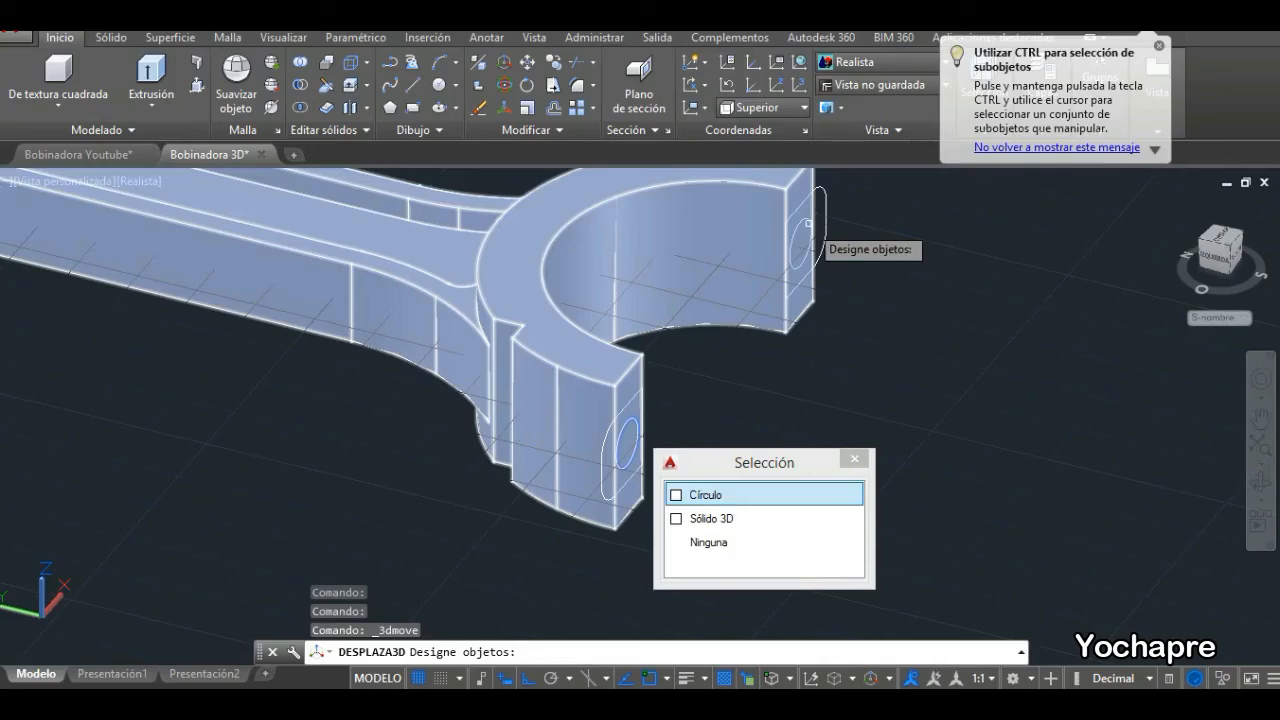
pyautogui.click(808, 224)
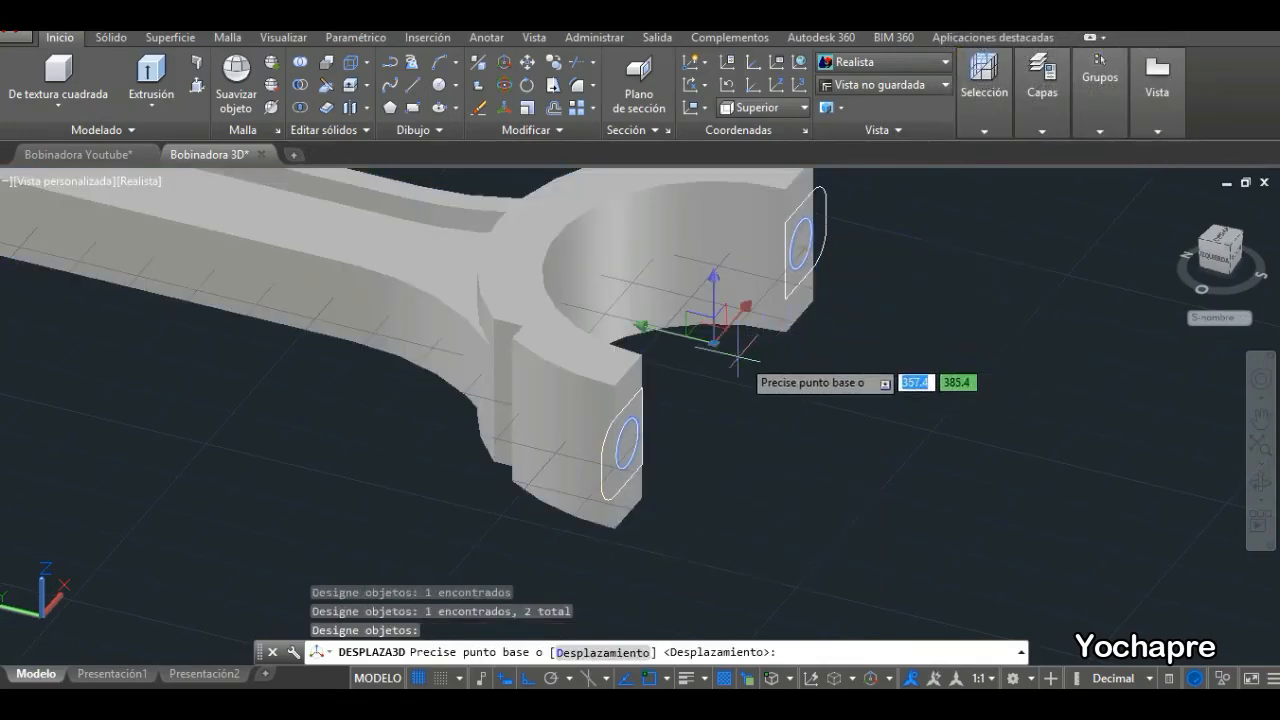
pyautogui.click(715, 344)
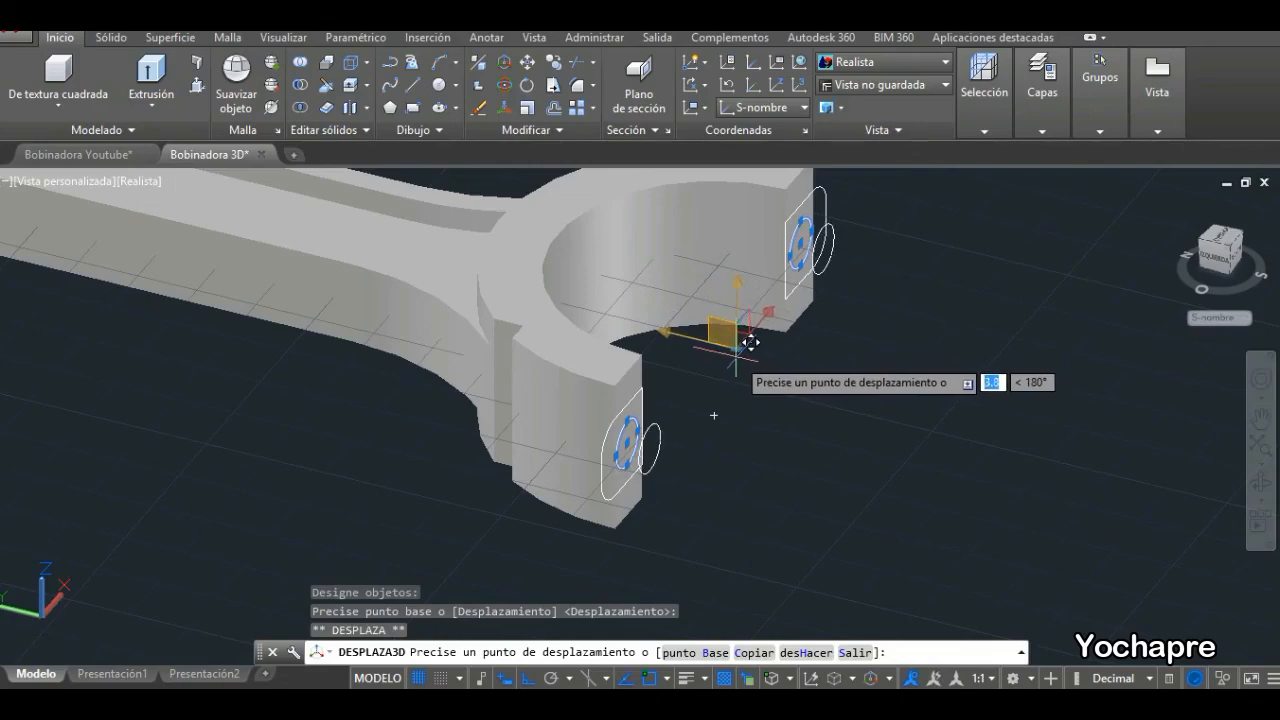
pyautogui.click(736, 354)
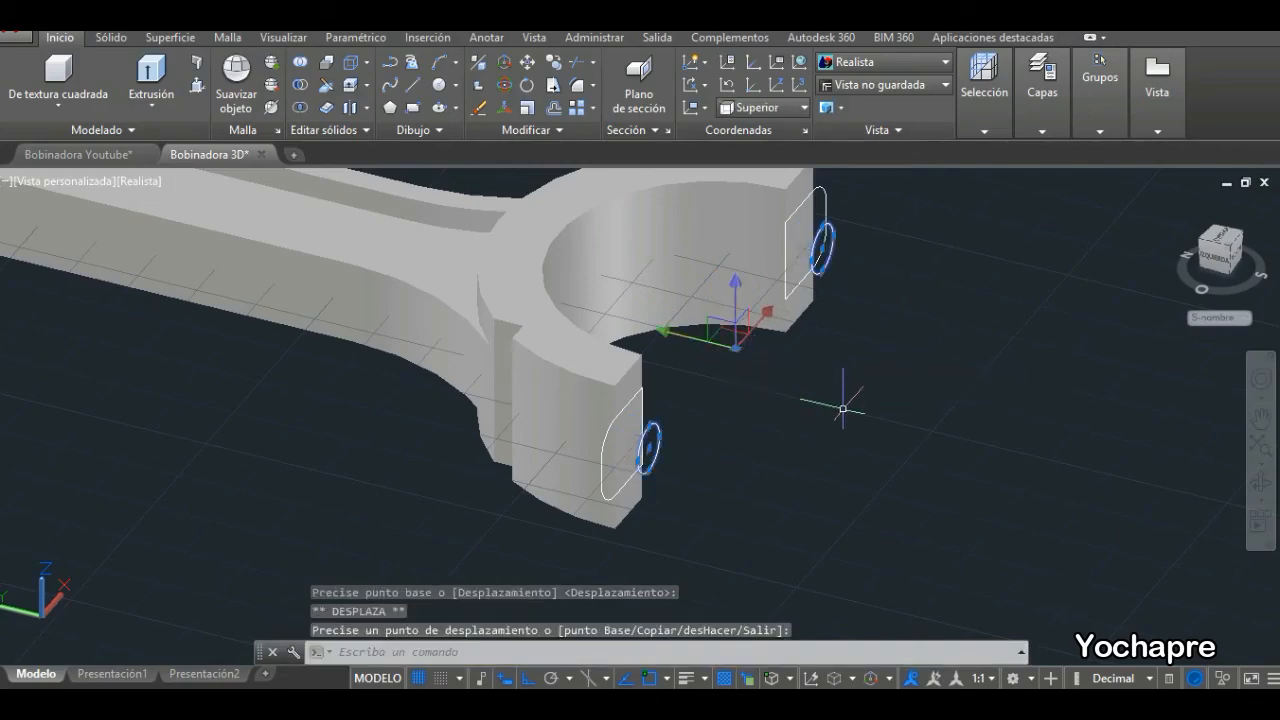
pyautogui.press('Escape')
# Extrude the two rounded profiles on the arch's end faces 20 units back along the support.
pyautogui.click(152, 75)
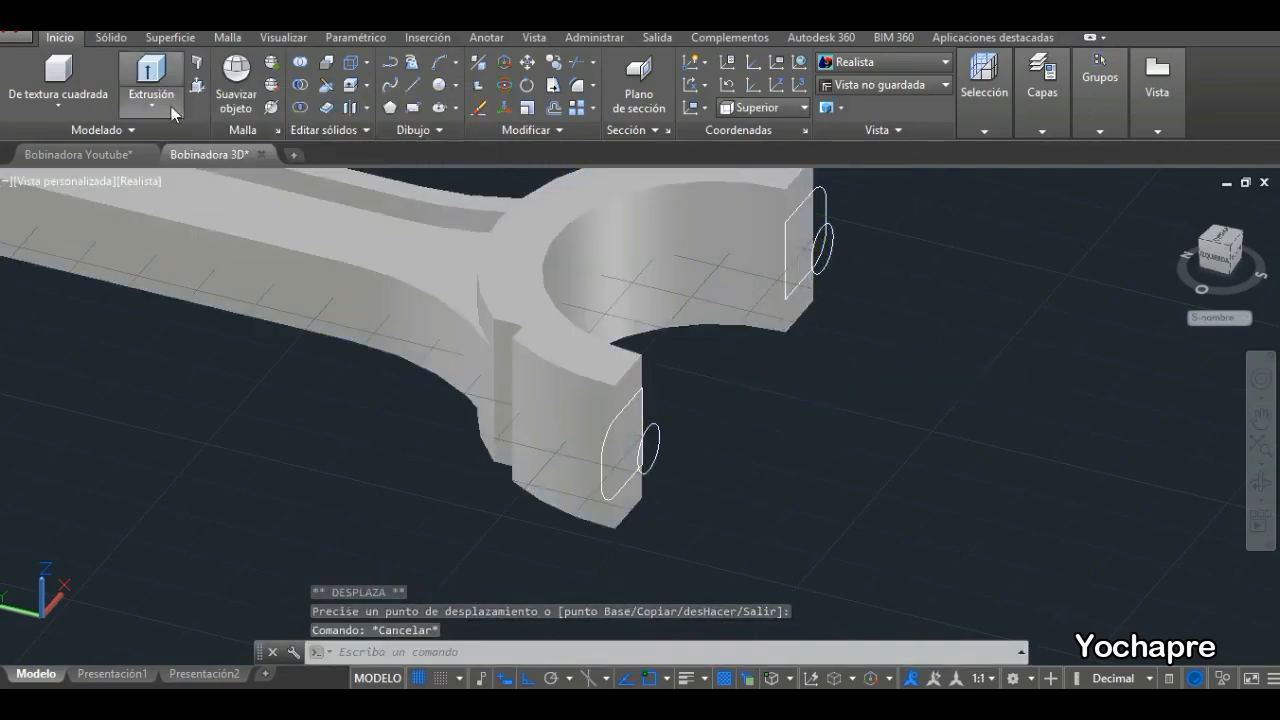
pyautogui.click(823, 188)
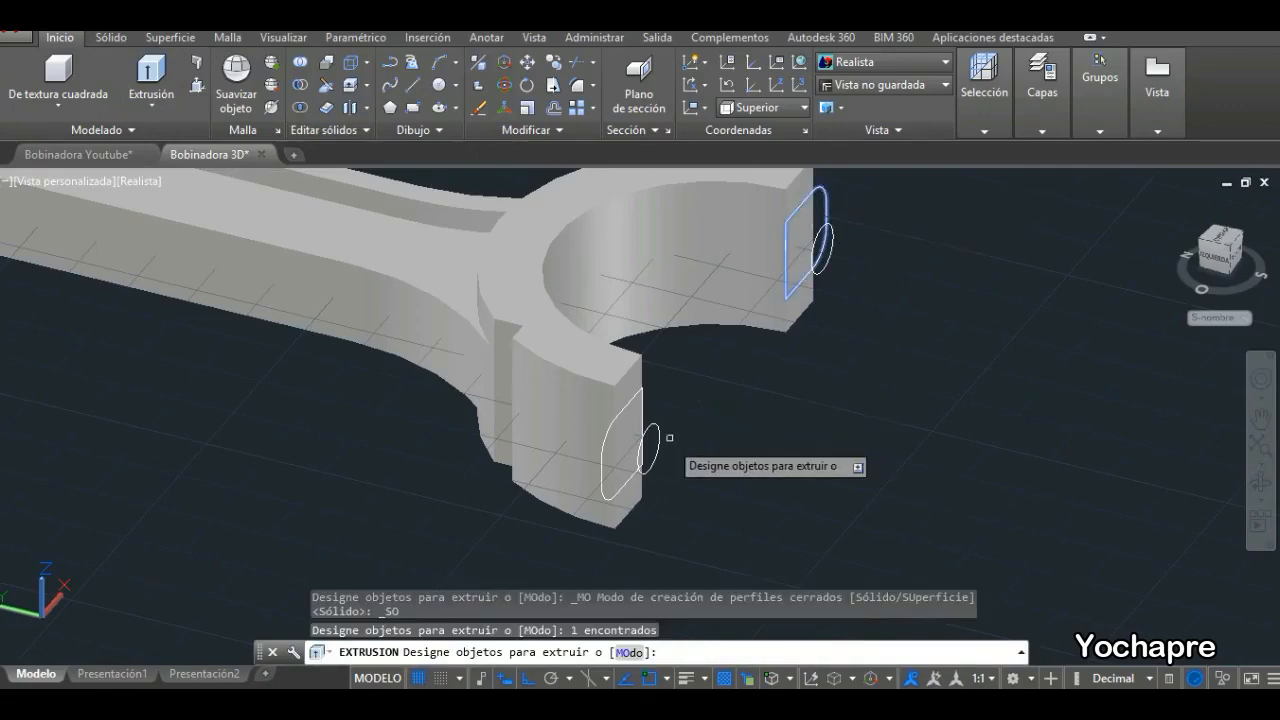
pyautogui.click(615, 472)
pyautogui.rightClick(717, 440)
pyautogui.click(745, 449)
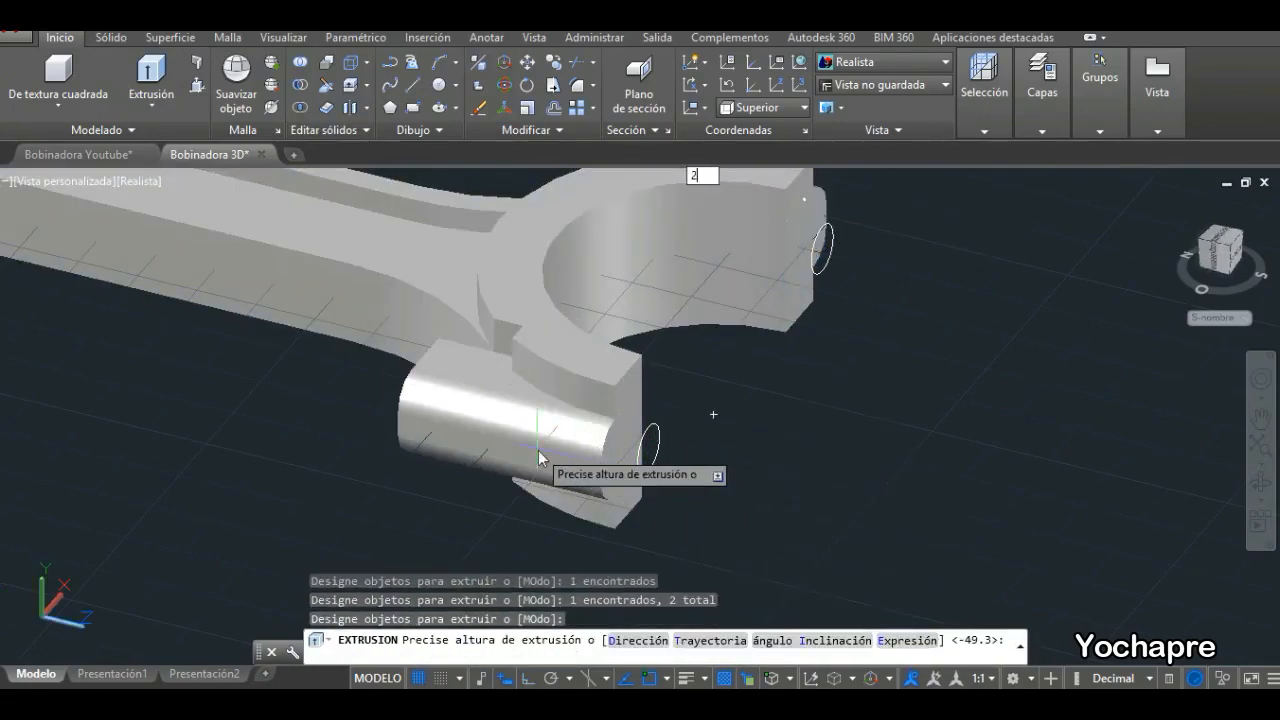
pyautogui.press('Return')
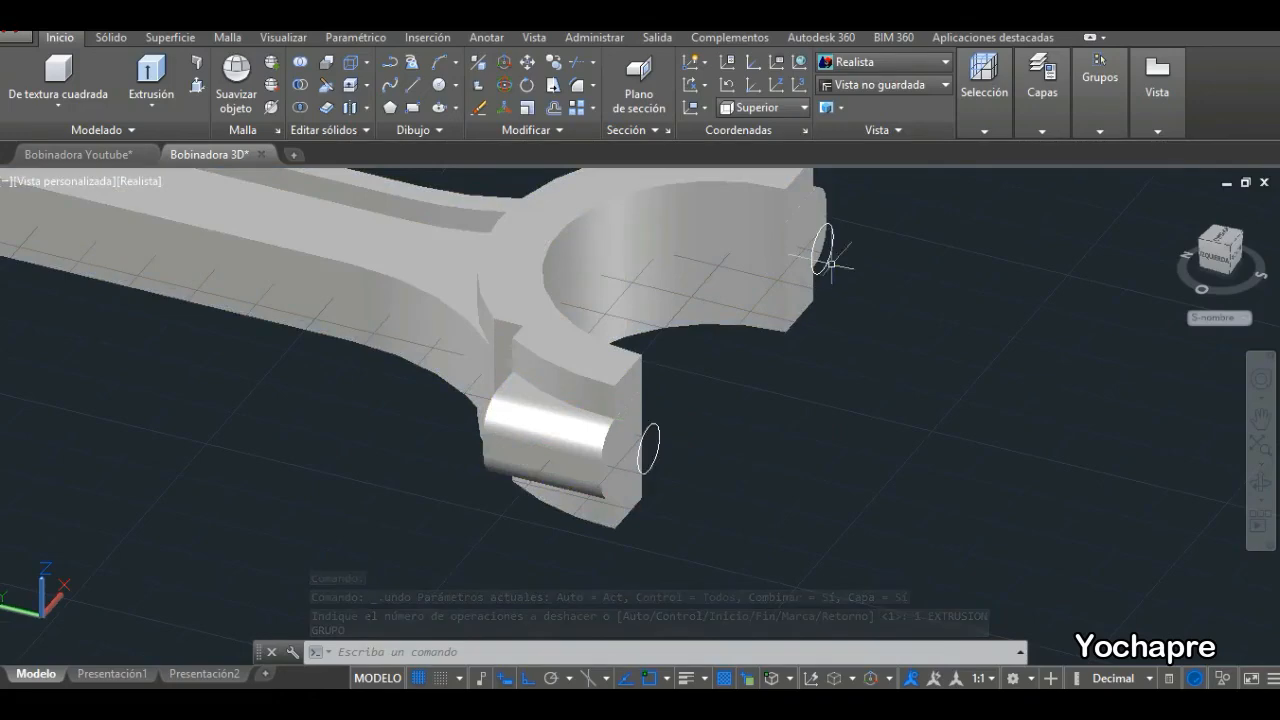
# Extrude the two offset circles into long cylinders that run completely through the arch's bolt lugs.
pyautogui.click(150, 80)
pyautogui.click(652, 440)
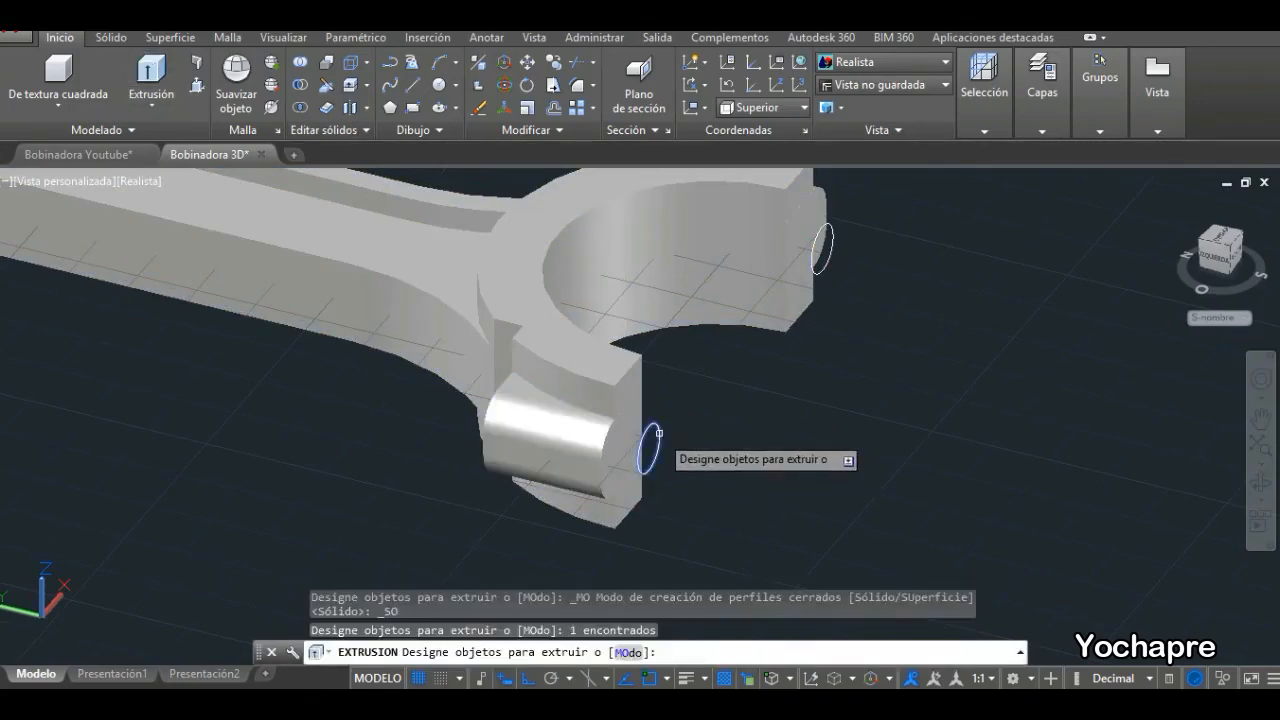
pyautogui.click(820, 248)
pyautogui.press('Return')
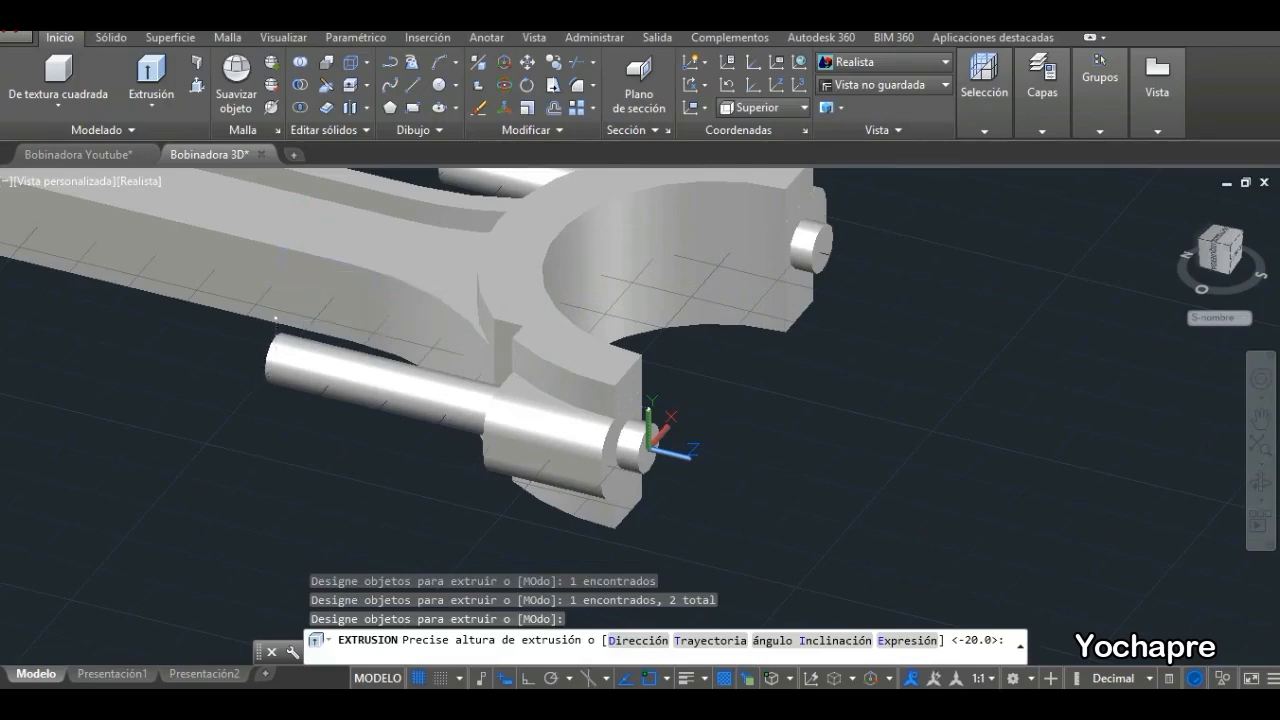
pyautogui.click(300, 265)
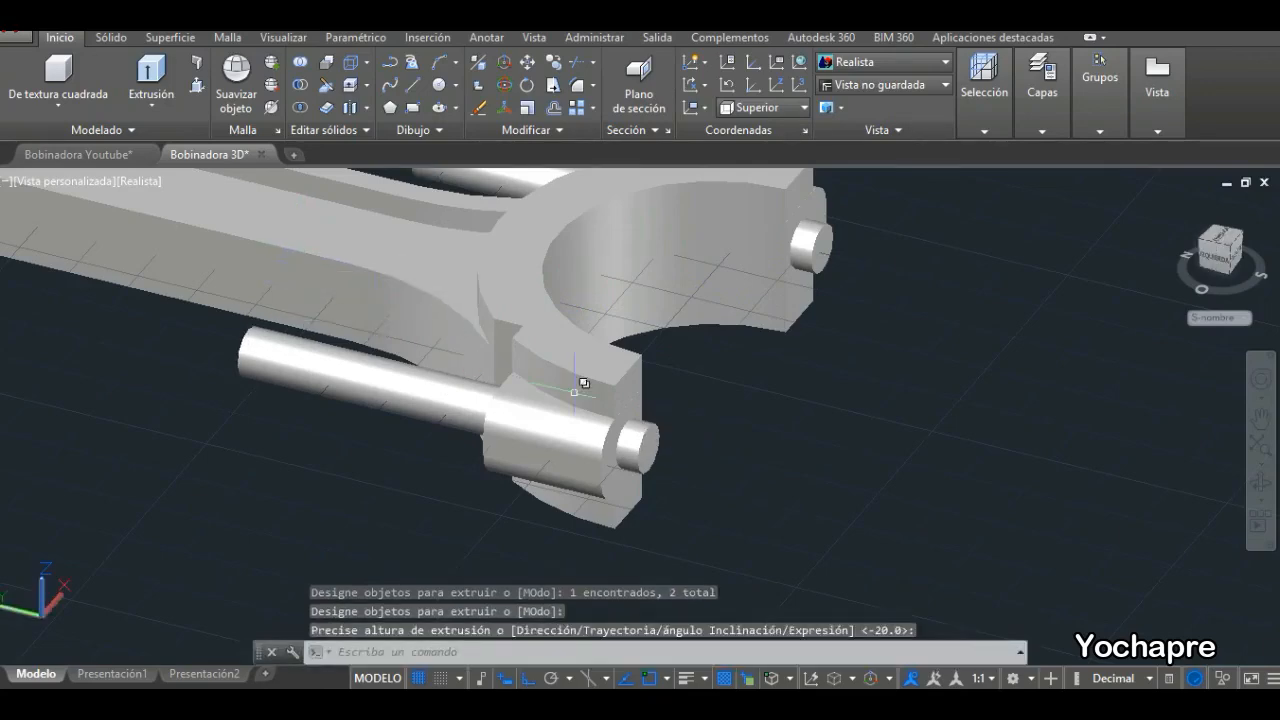
# Subtract both long cylinders from the support body and its two lugs, merging these into one solid with bolt holes.
pyautogui.click(299, 84)
pyautogui.click(486, 472)
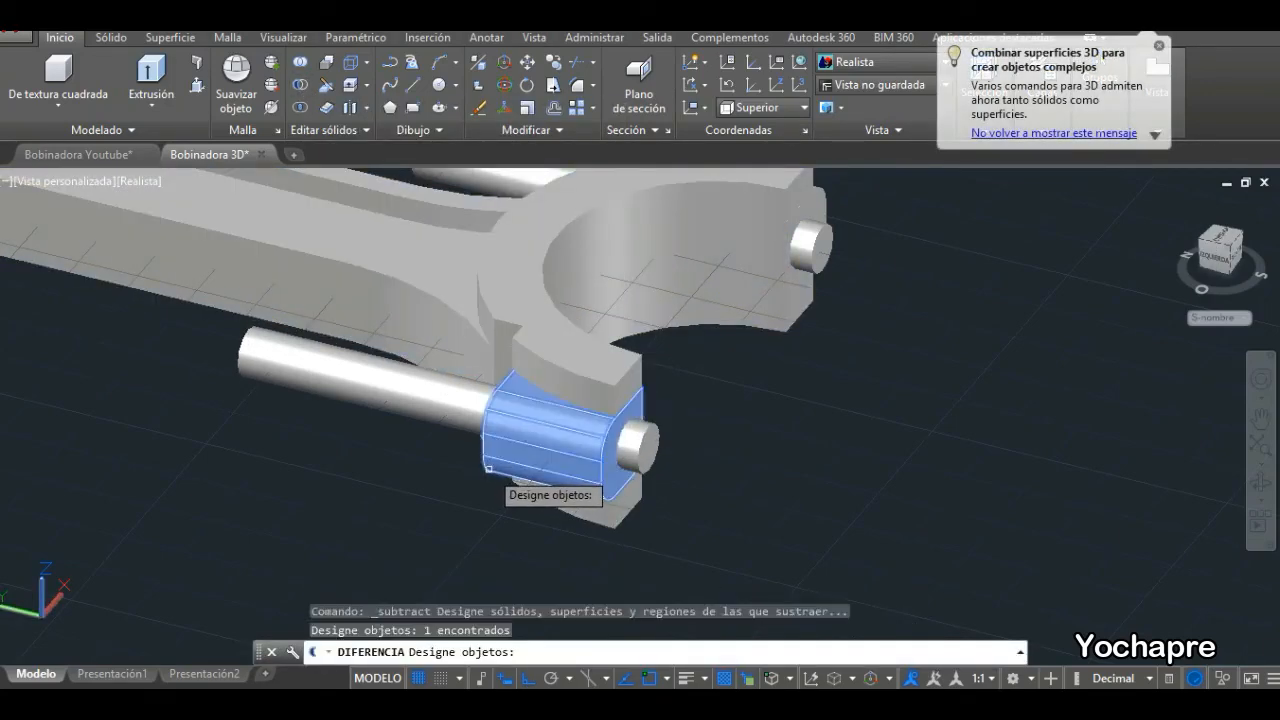
pyautogui.click(820, 195)
pyautogui.click(814, 181)
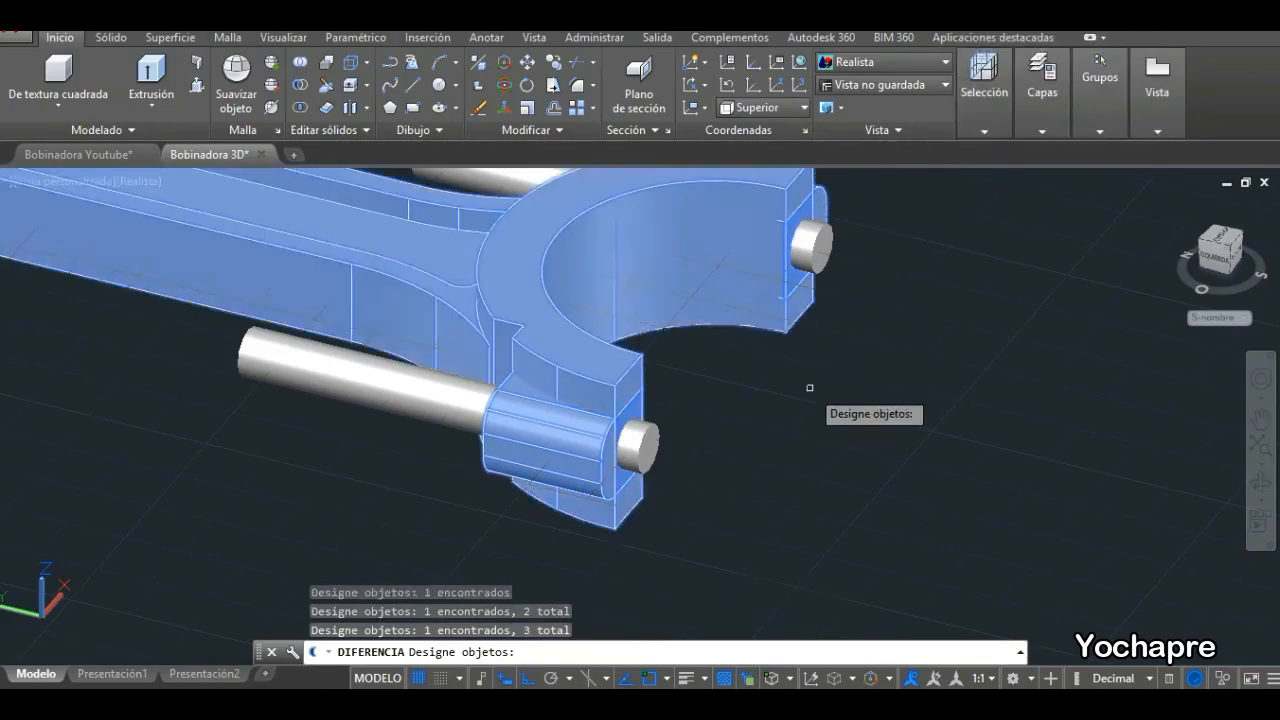
pyautogui.press('Return')
pyautogui.click(415, 398)
pyautogui.click(504, 183)
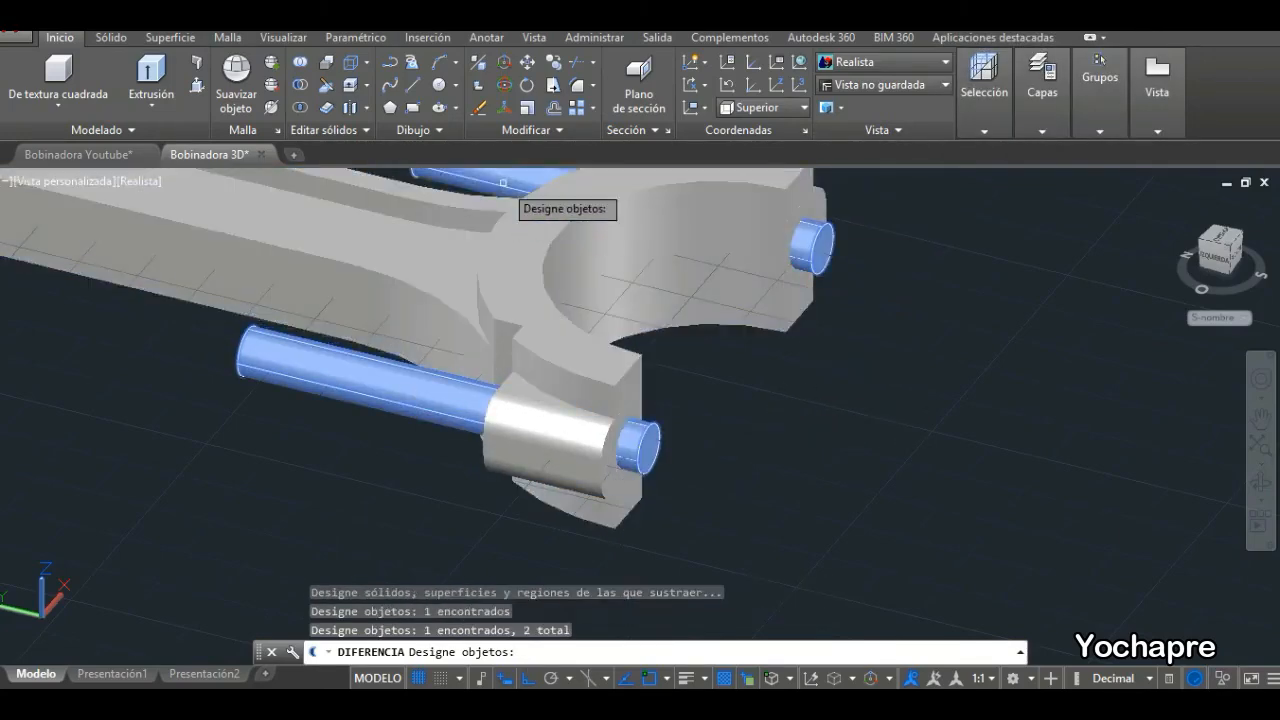
pyautogui.press('Return')
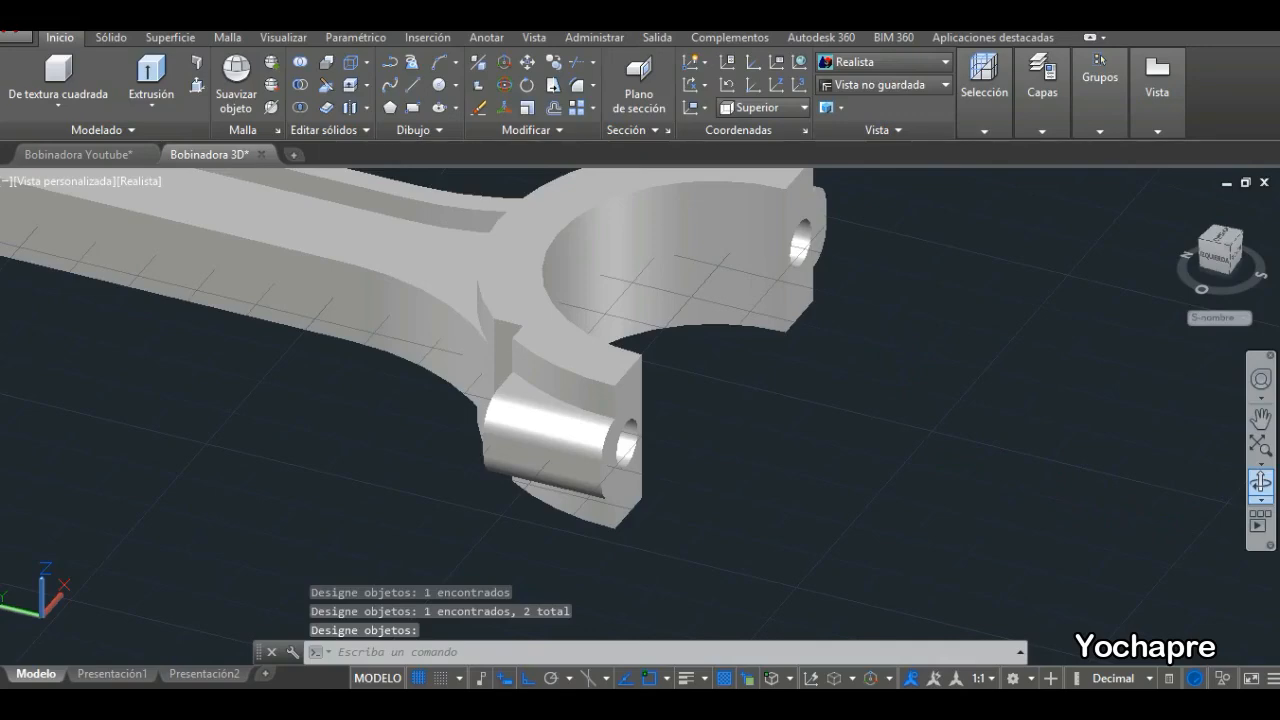
# Move the finished support 13 units upward along the vertical axis, using the lower corner of an arch end as base point.
pyautogui.click(1260, 483)
pyautogui.moveTo(566, 385); pyautogui.dragTo(943, 500)
pyautogui.press('Escape')
pyautogui.keyDown('shift'); pyautogui.moveTo(943, 500); pyautogui.dragTo(820, 491, button='middle'); pyautogui.keyUp('shift')
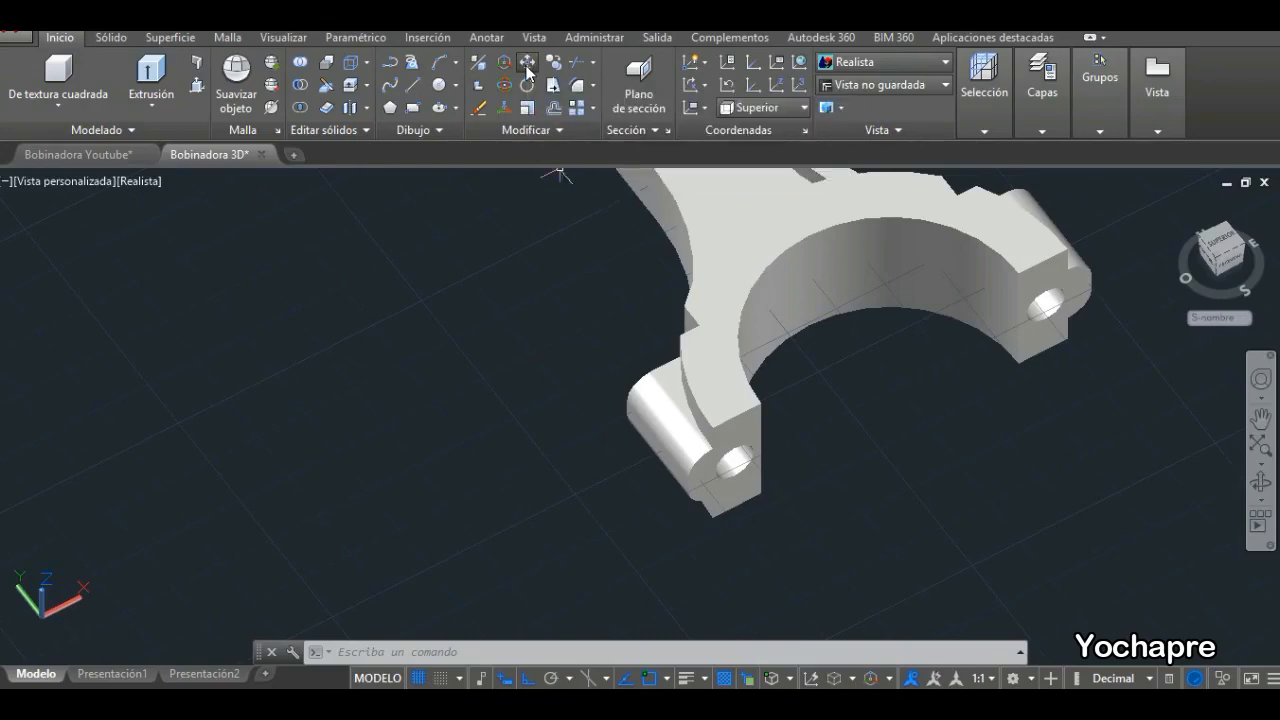
pyautogui.click(725, 326)
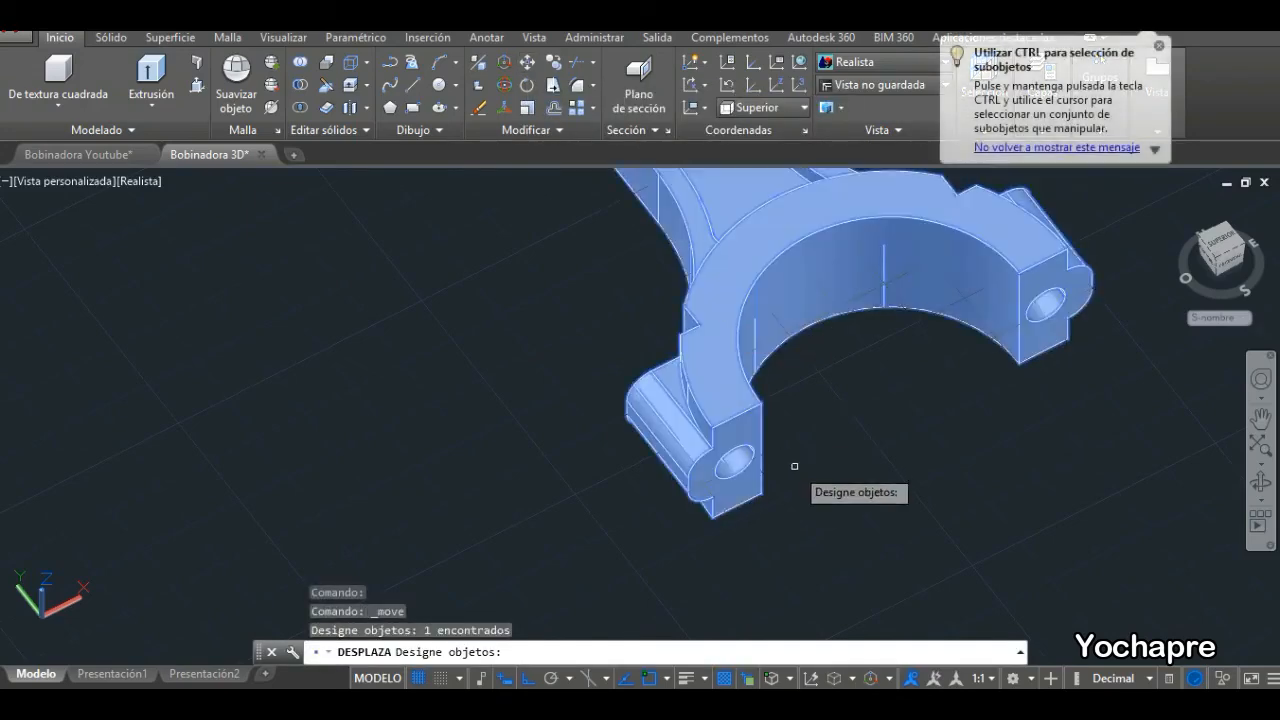
pyautogui.press('Return')
pyautogui.click(761, 492)
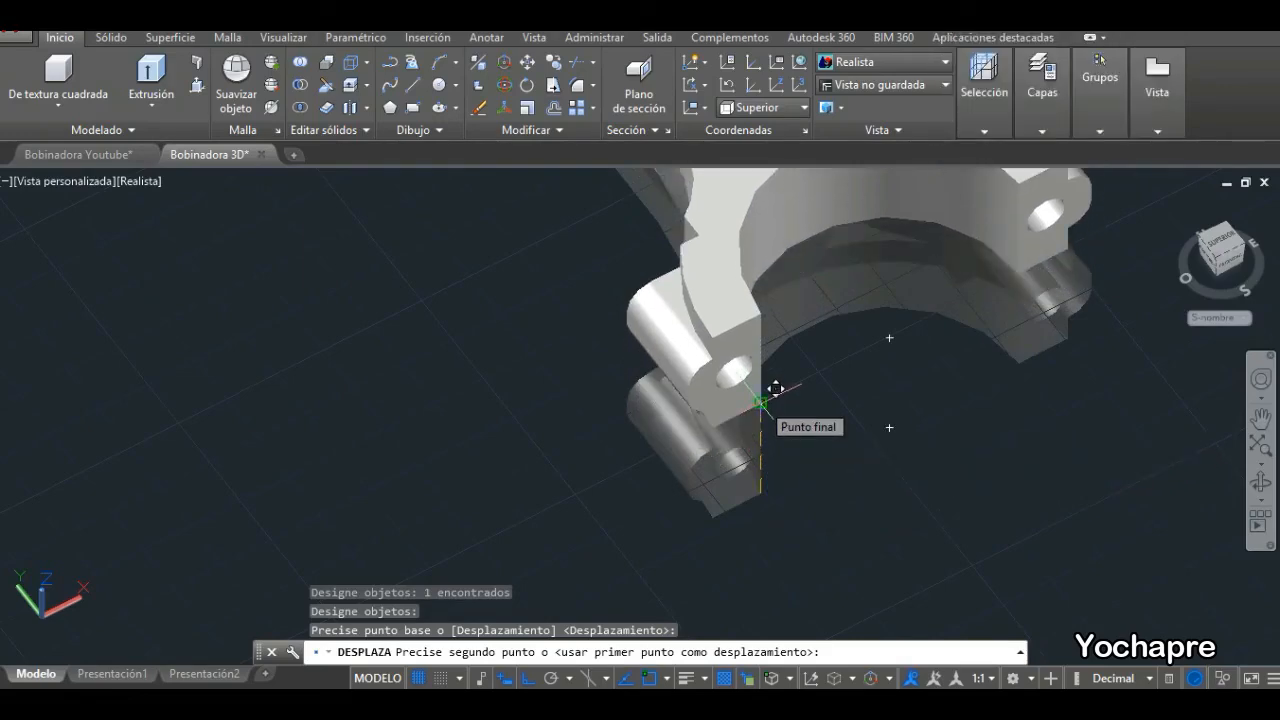
pyautogui.write('13')
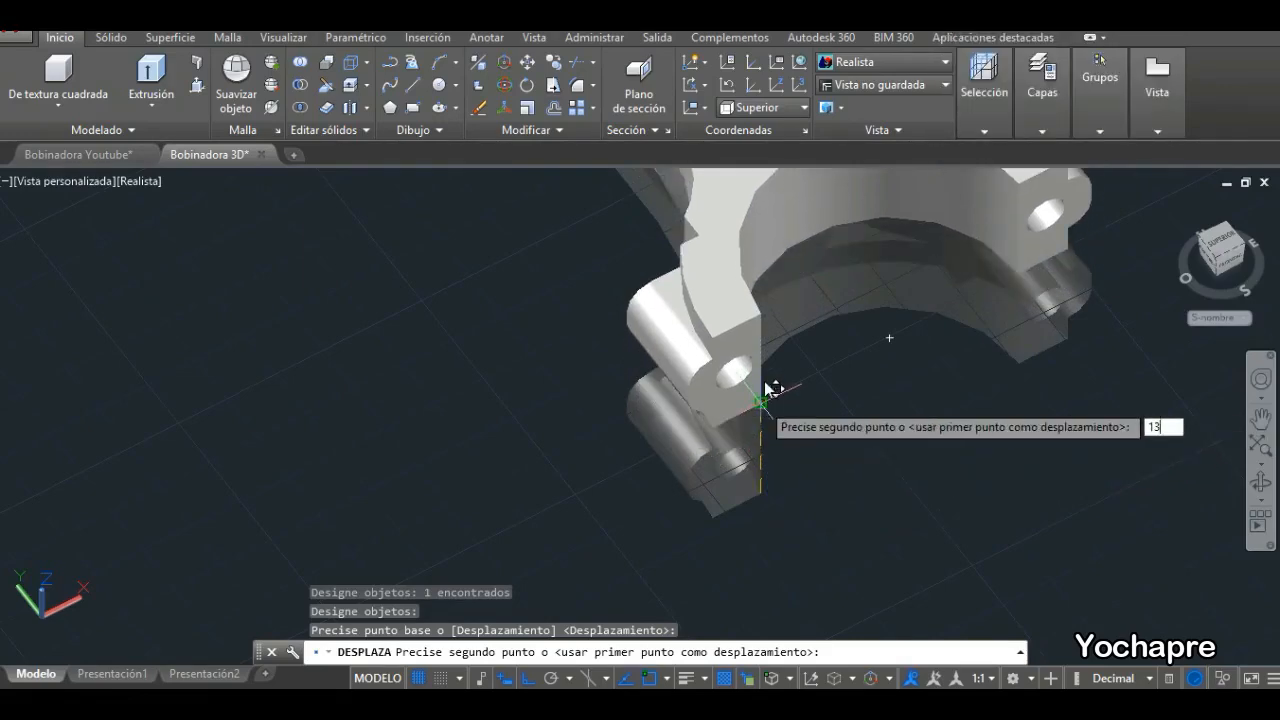
pyautogui.press('Return')
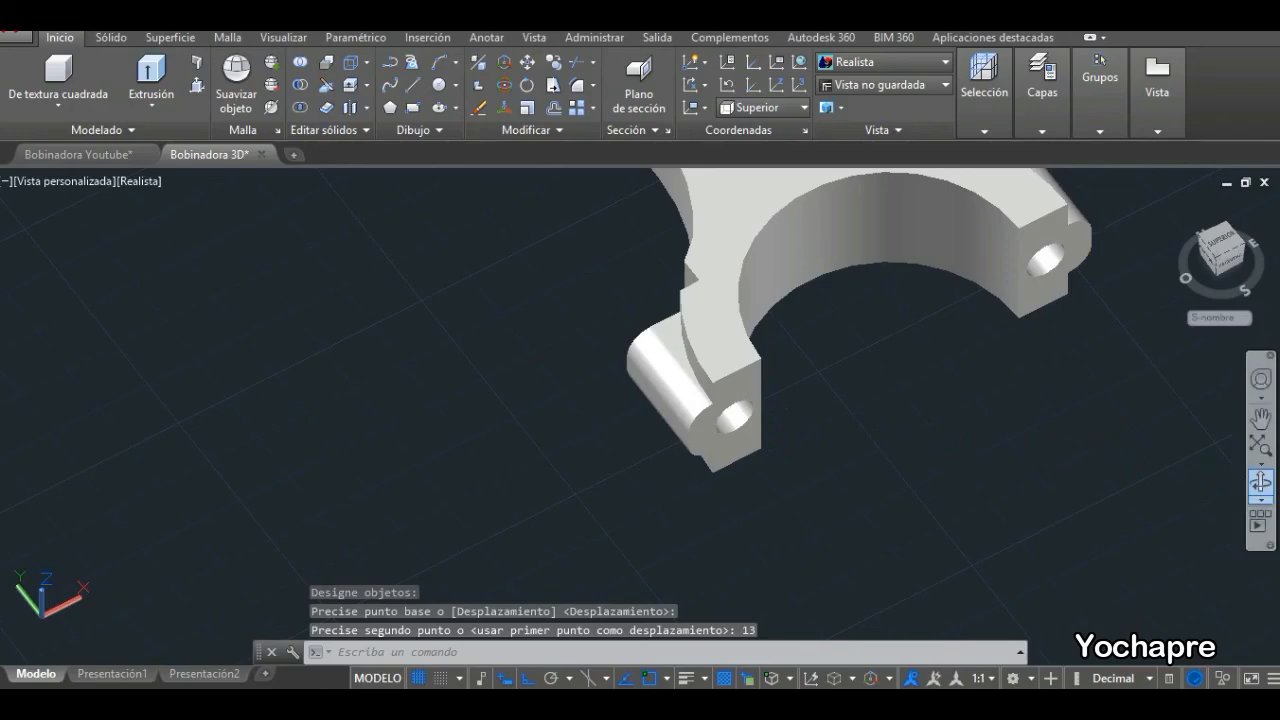
# Inspect the moved support, then examine the complete winding machine assembly in the Bobinadora Youtube drawing from several angles.
pyautogui.click(1262, 485)
pyautogui.moveTo(790, 380); pyautogui.dragTo(771, 438)
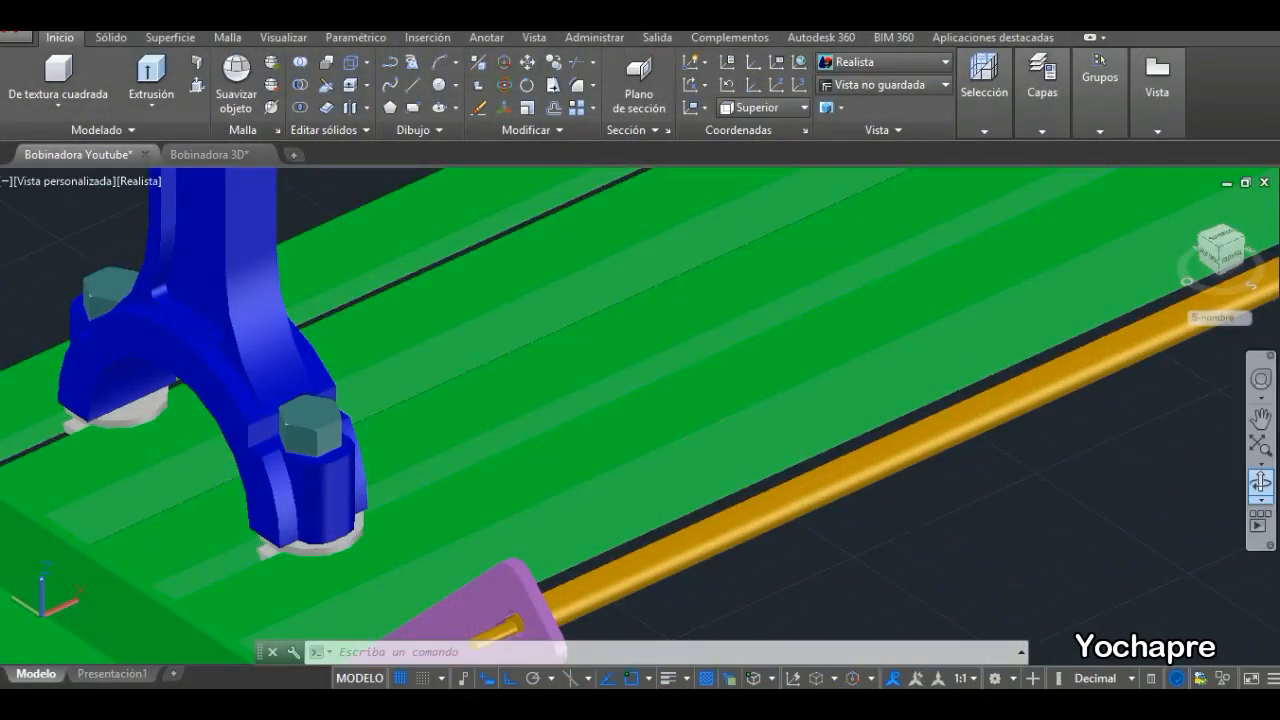
pyautogui.click(1262, 484)
pyautogui.moveTo(671, 443)
pyautogui.mouseDown()
pyautogui.moveTo(740, 432)
pyautogui.moveTo(726, 417)
pyautogui.moveTo(690, 440)
pyautogui.mouseUp()
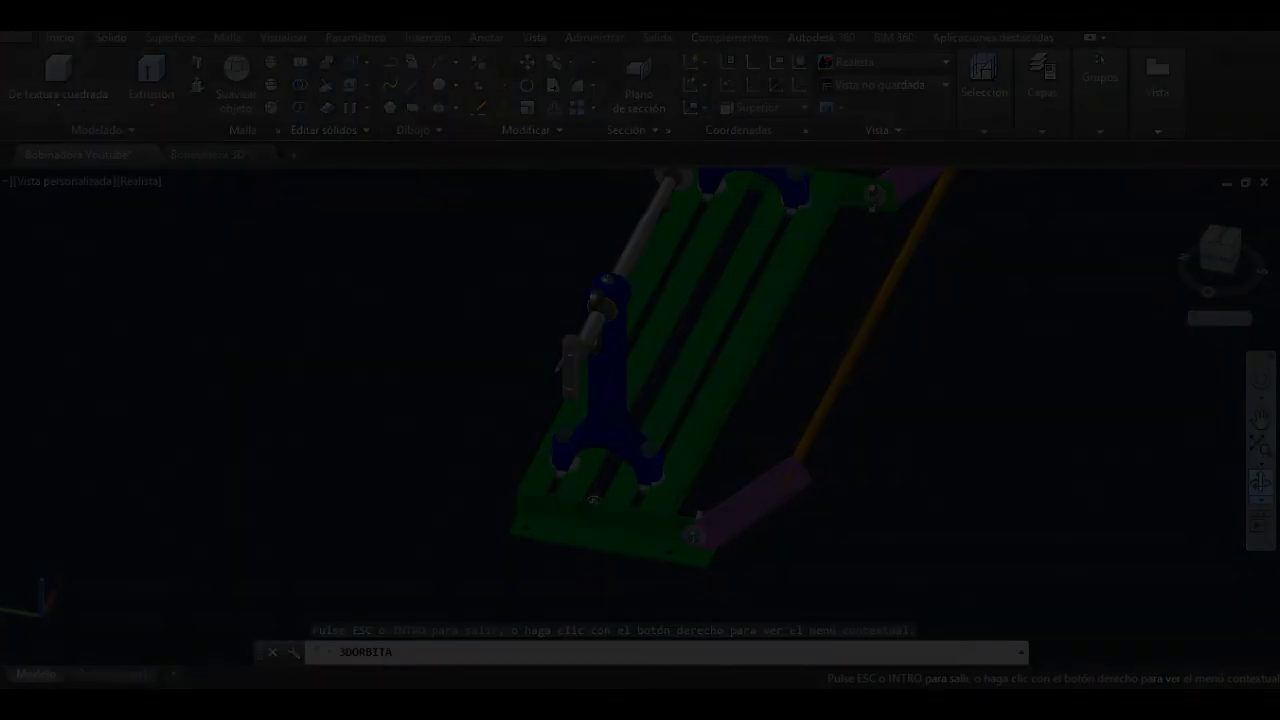